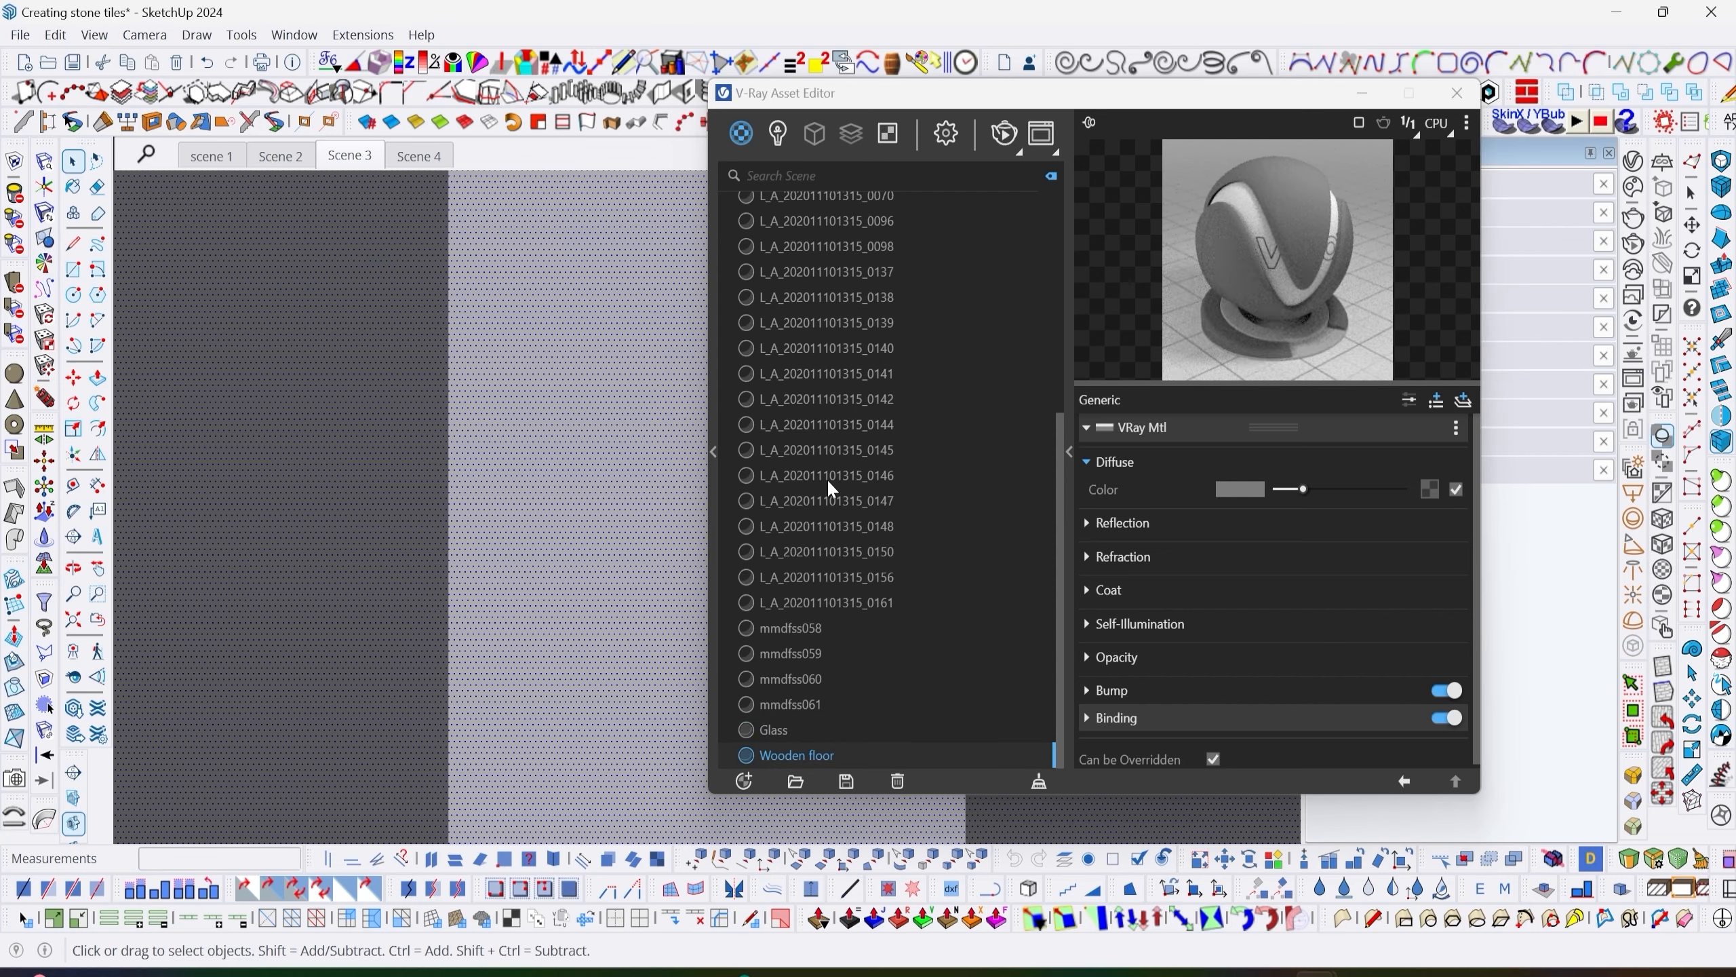
# Apply the Wooden floor material to the selected floor and clear the selection.
pyautogui.rightClick(804, 739)
pyautogui.click(833, 518)
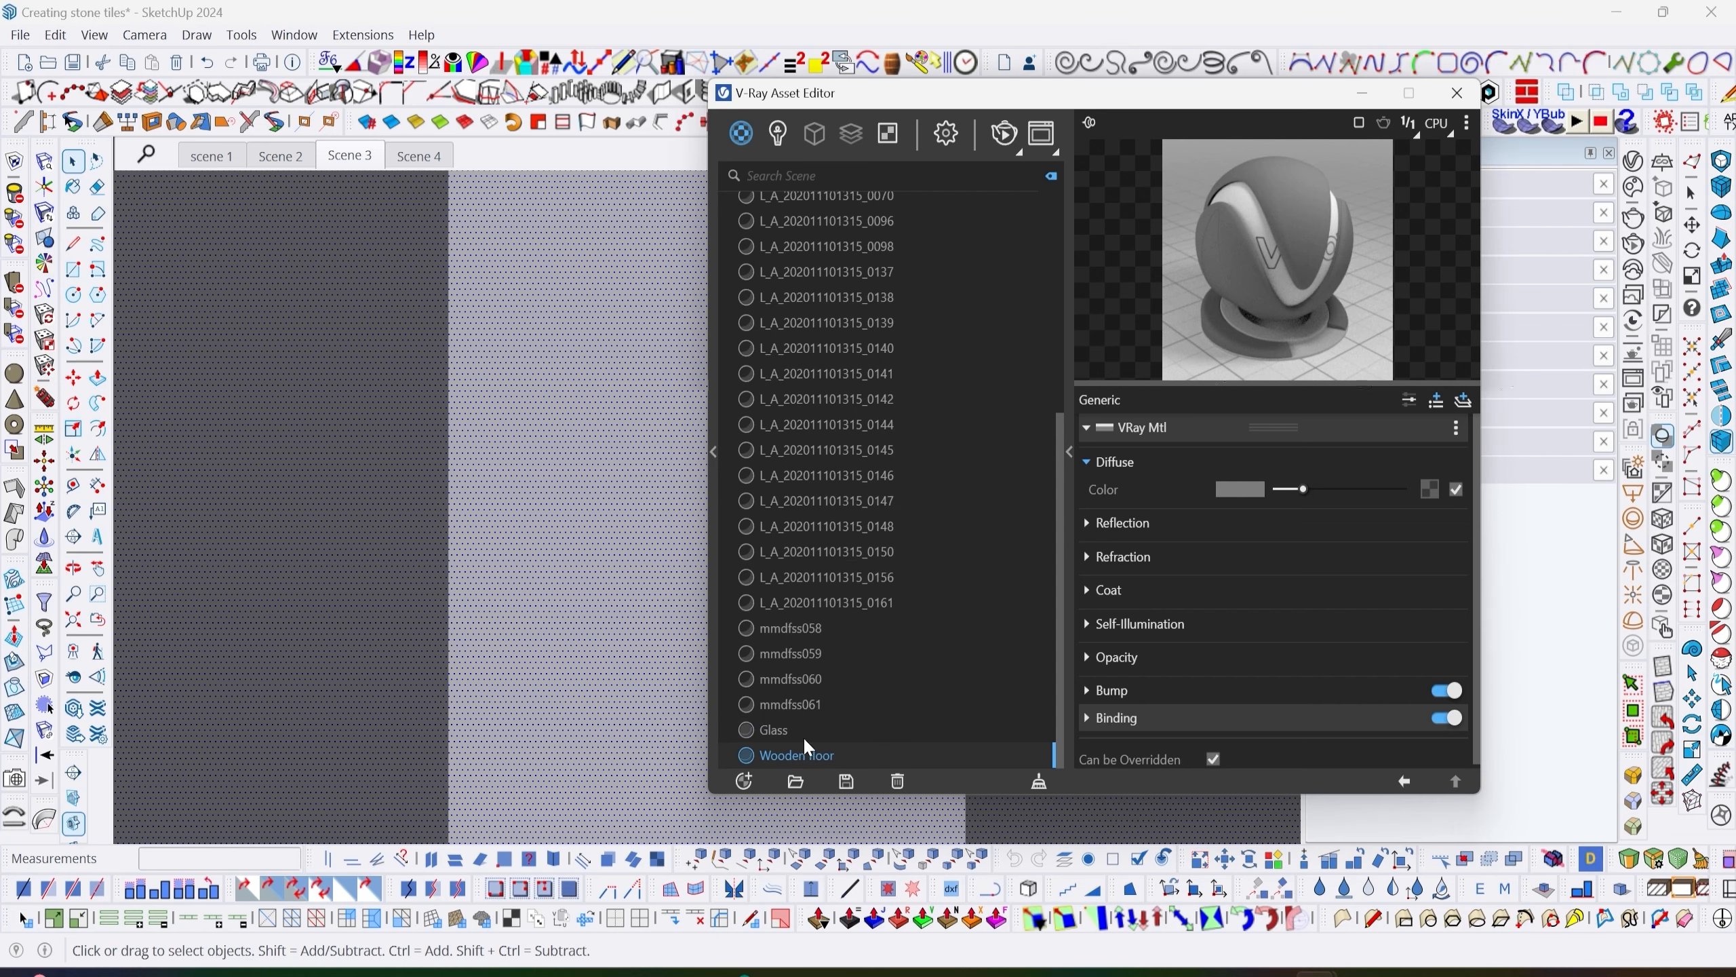
pyautogui.rightClick(805, 739)
pyautogui.click(833, 520)
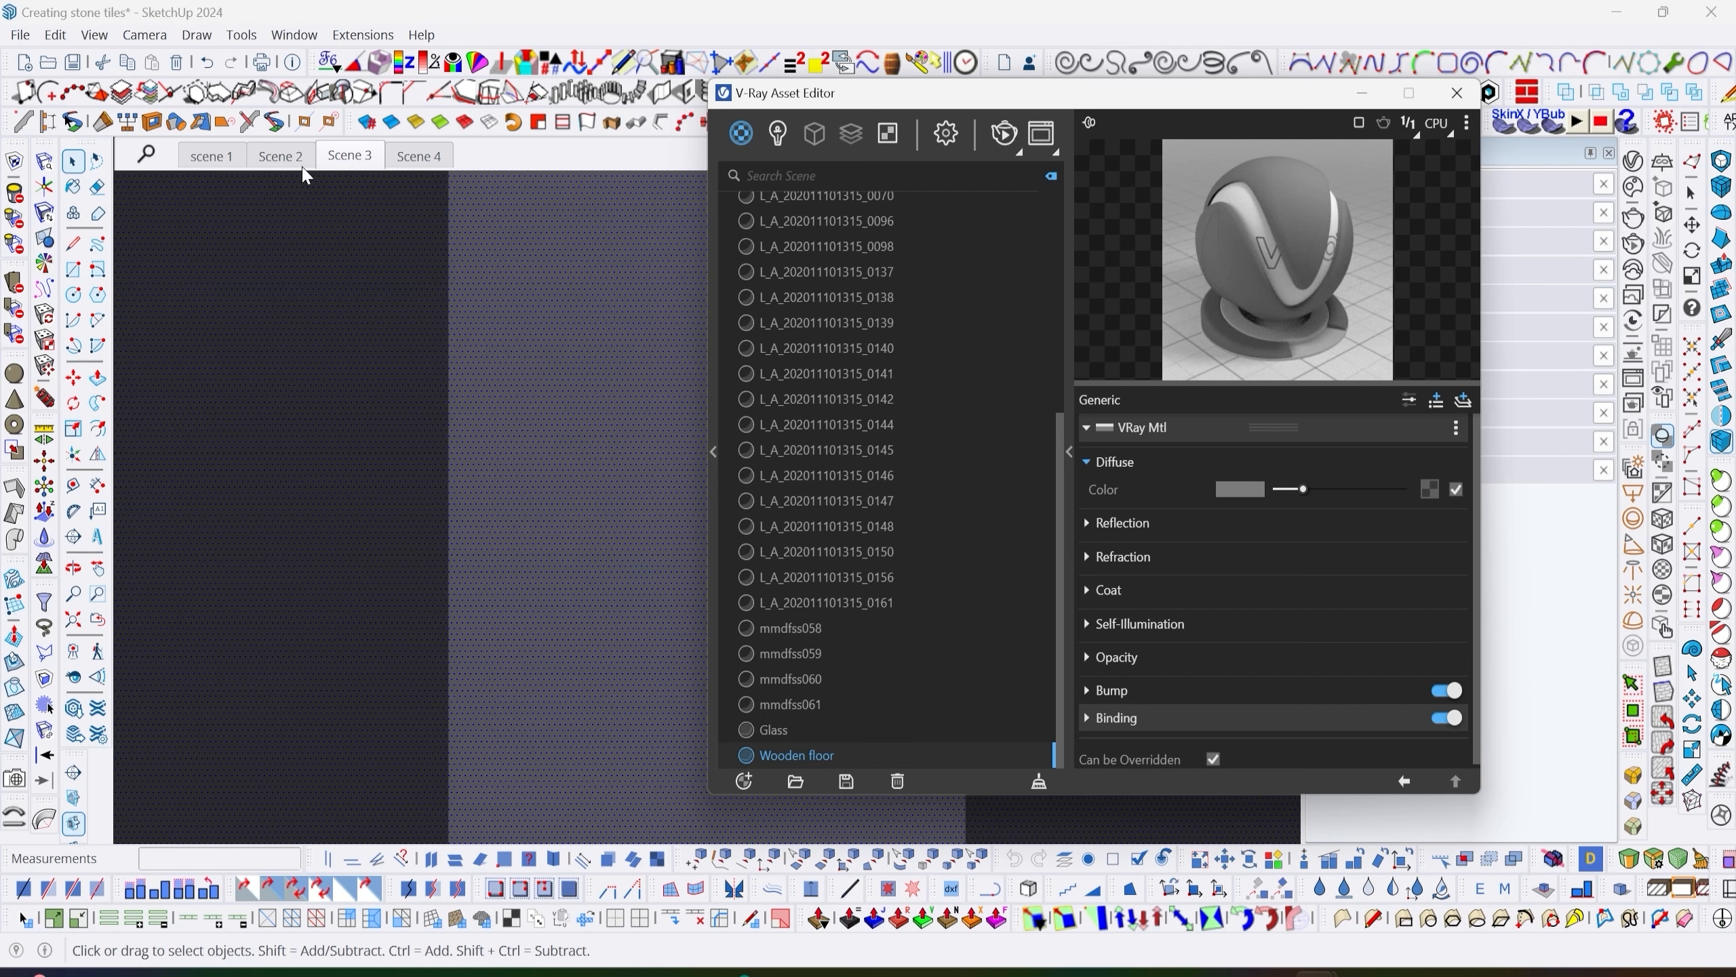
pyautogui.click(399, 300)
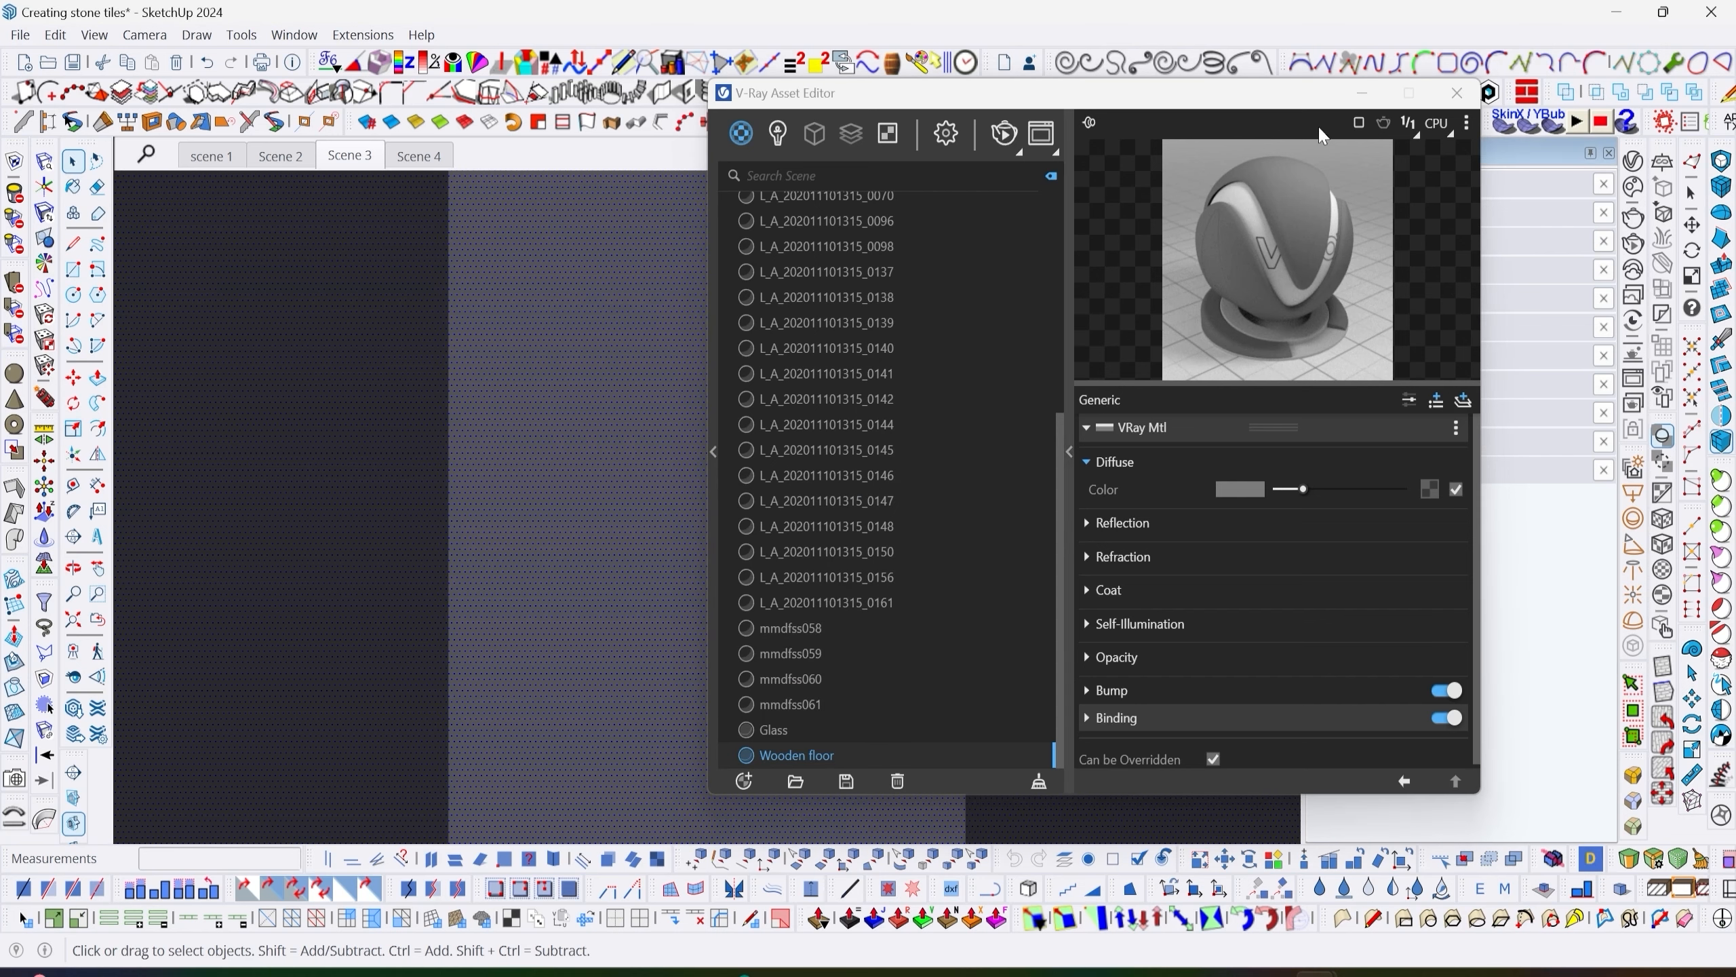
# Assign a Mix (Operator) texture to the diffuse color of the Wooden floor material.
pyautogui.moveTo(1209, 107); pyautogui.dragTo(584, 94)
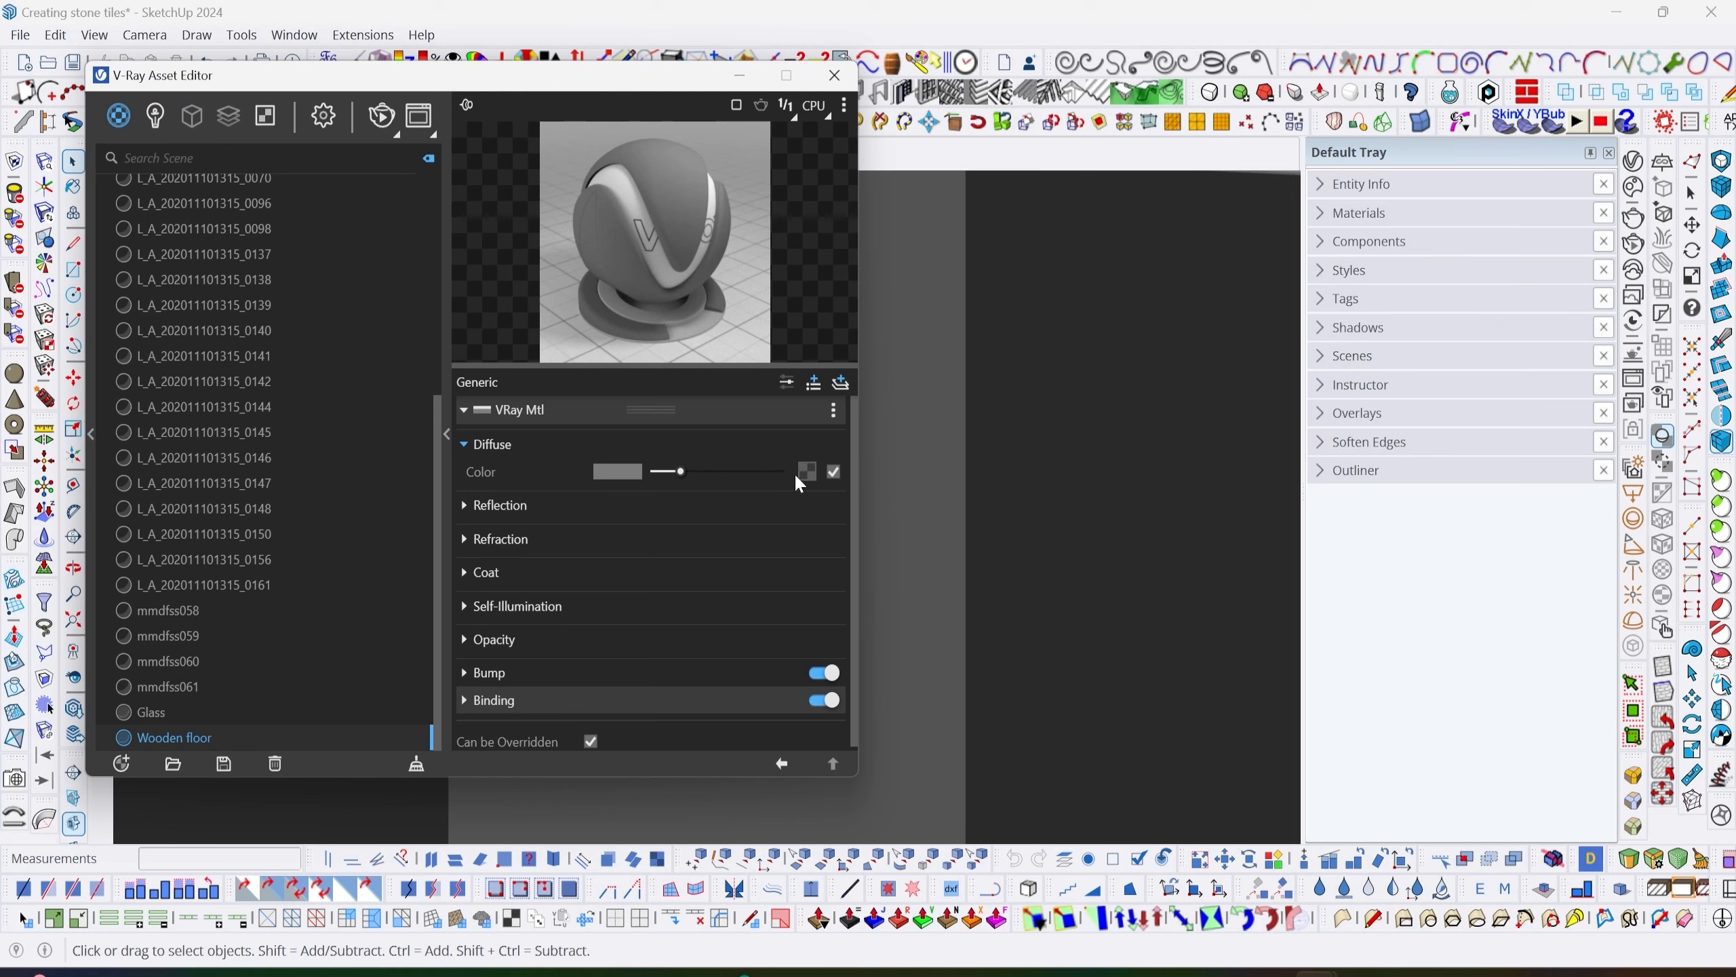
pyautogui.moveTo(567, 472)
pyautogui.click(807, 471)
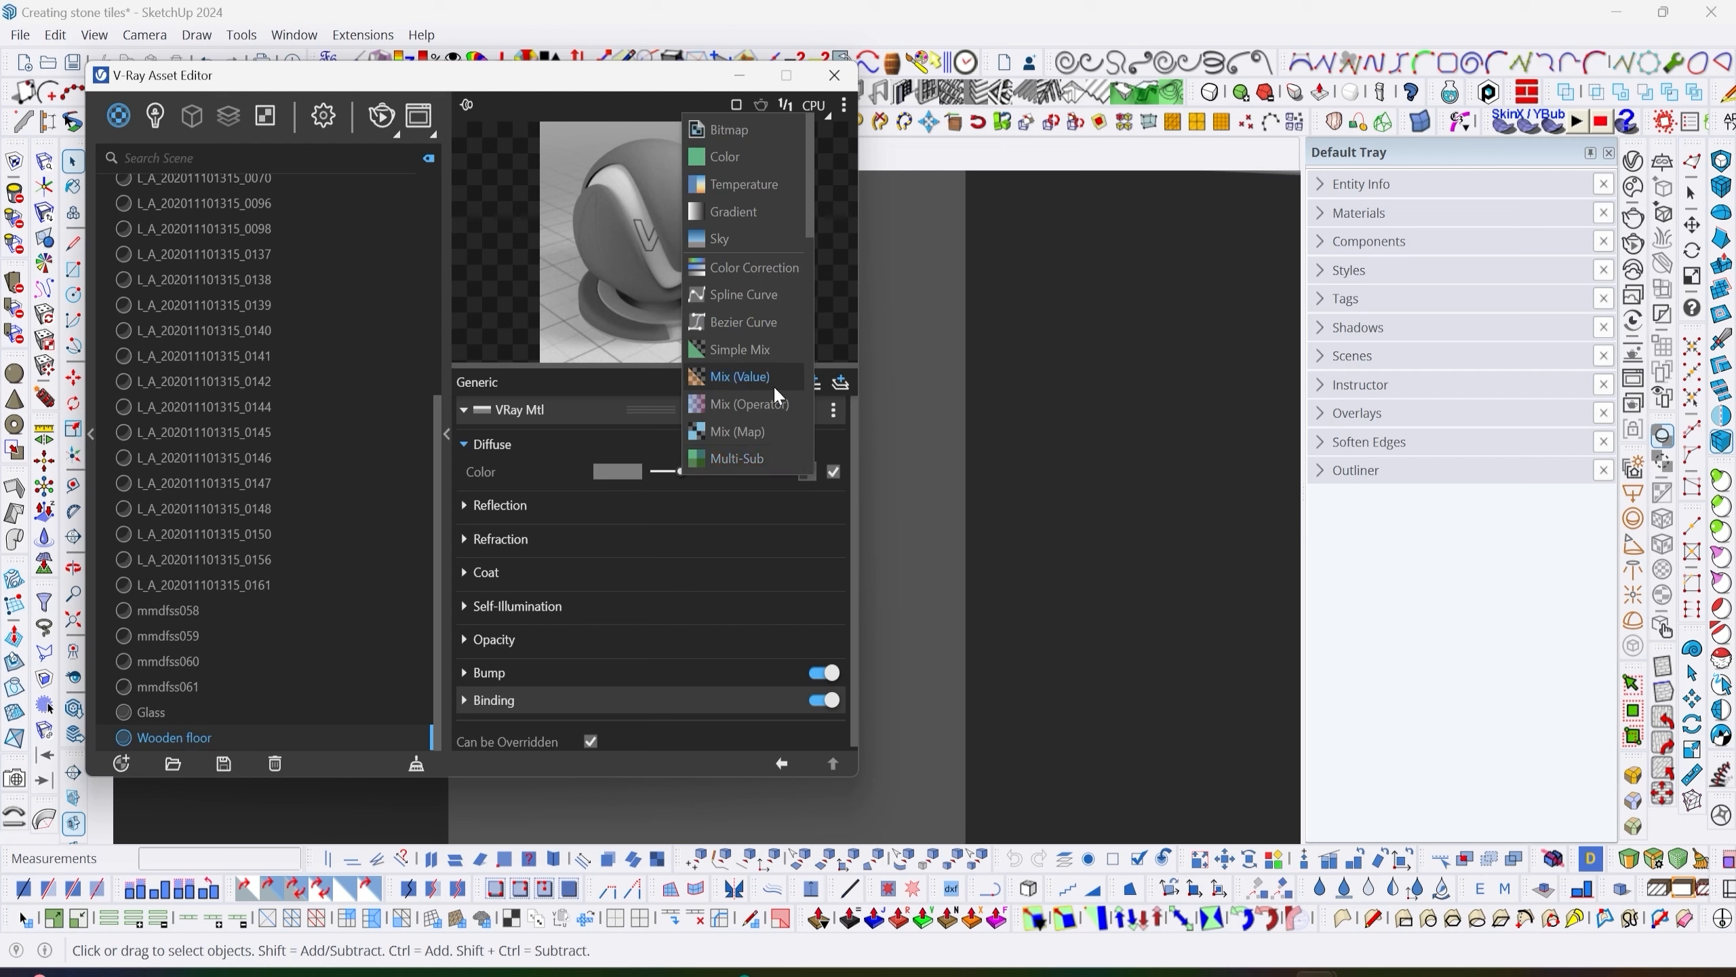
pyautogui.click(774, 409)
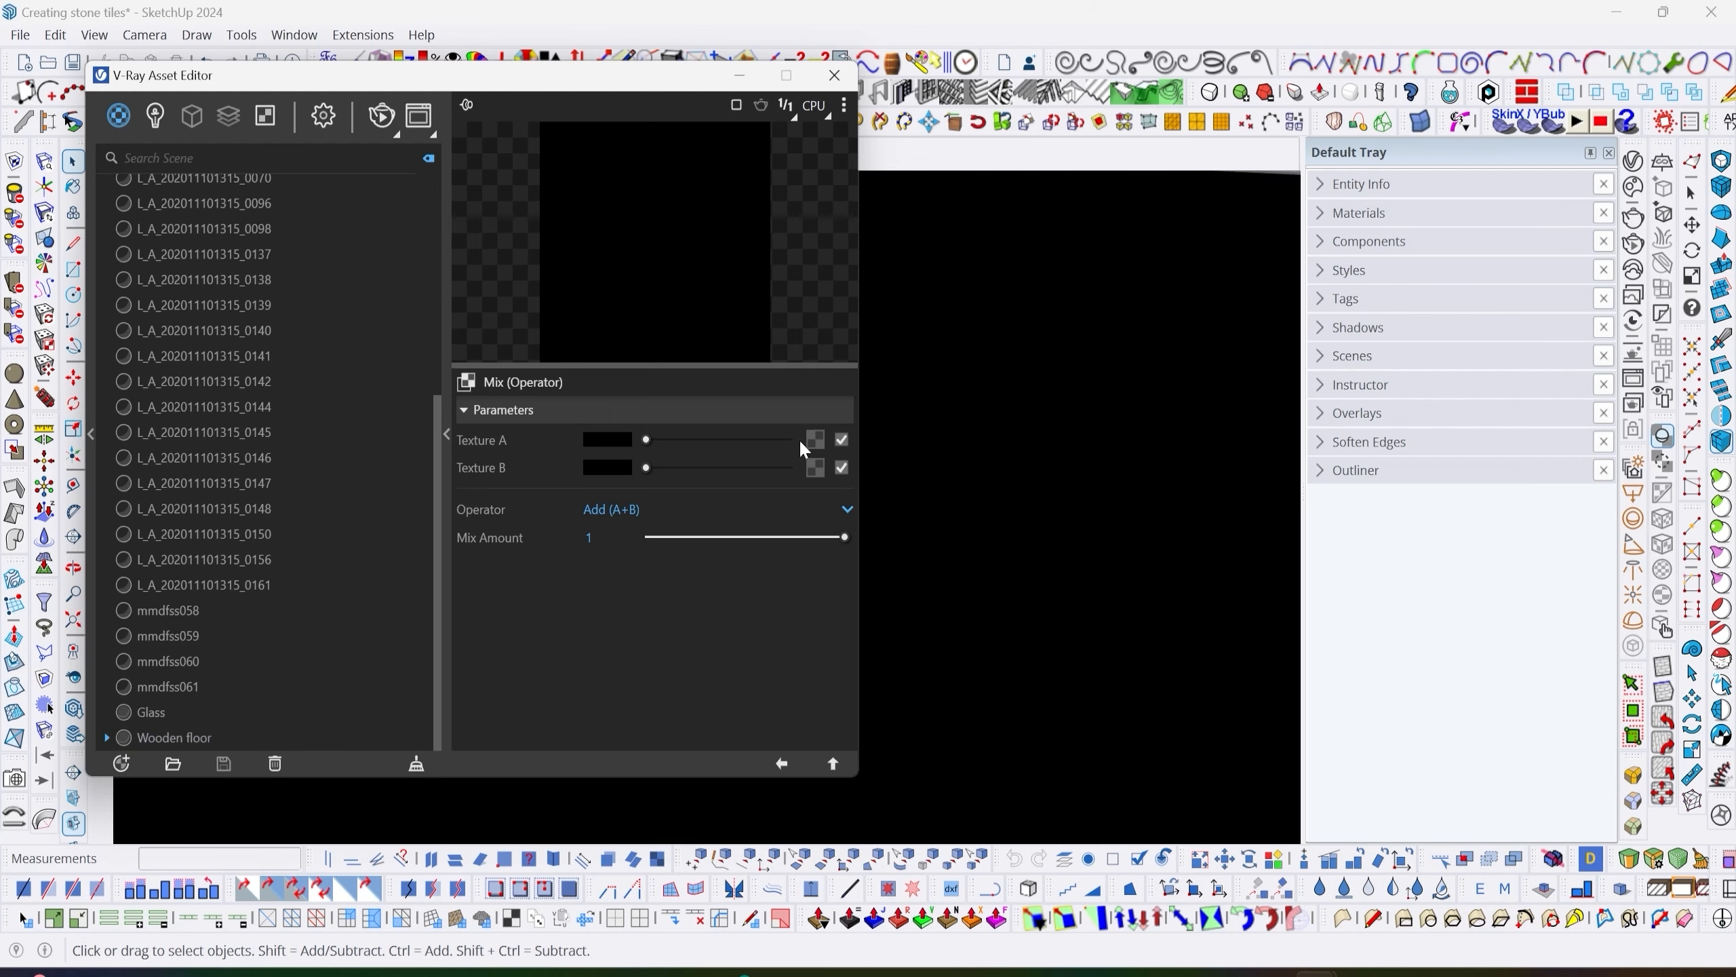
# Load WoodFlooring037_AO_HIRES.jpg as a bitmap in Texture A and set its transfer function to None.
pyautogui.click(813, 438)
pyautogui.click(770, 137)
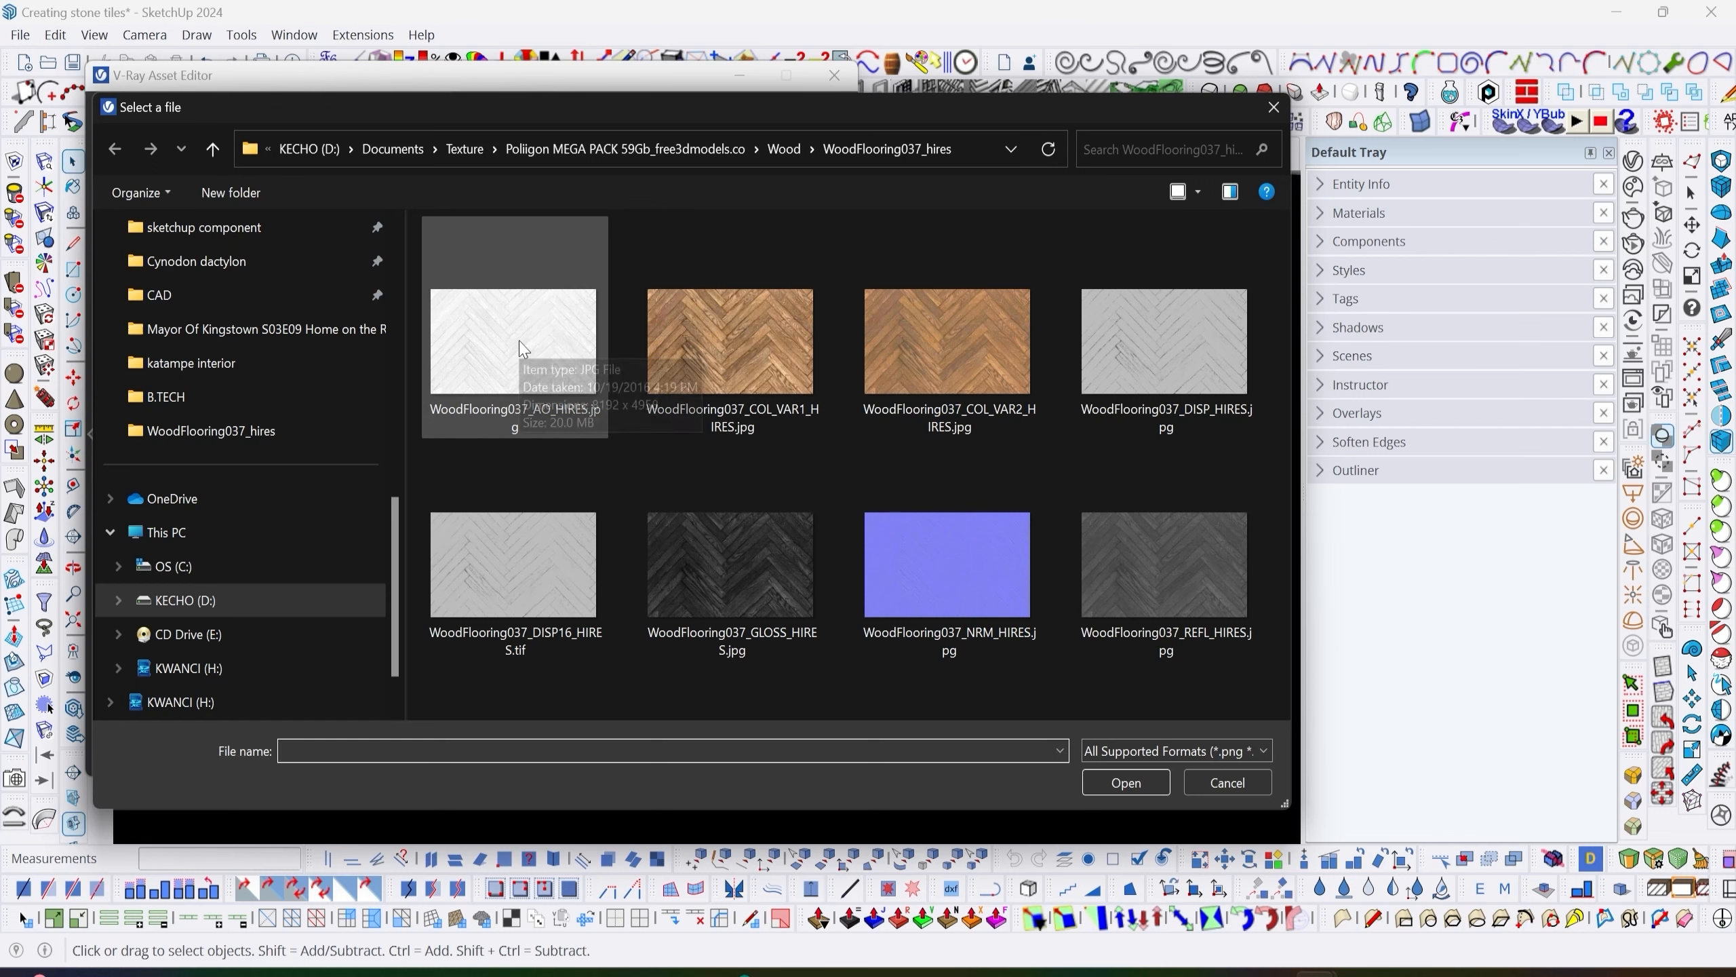
pyautogui.click(524, 362)
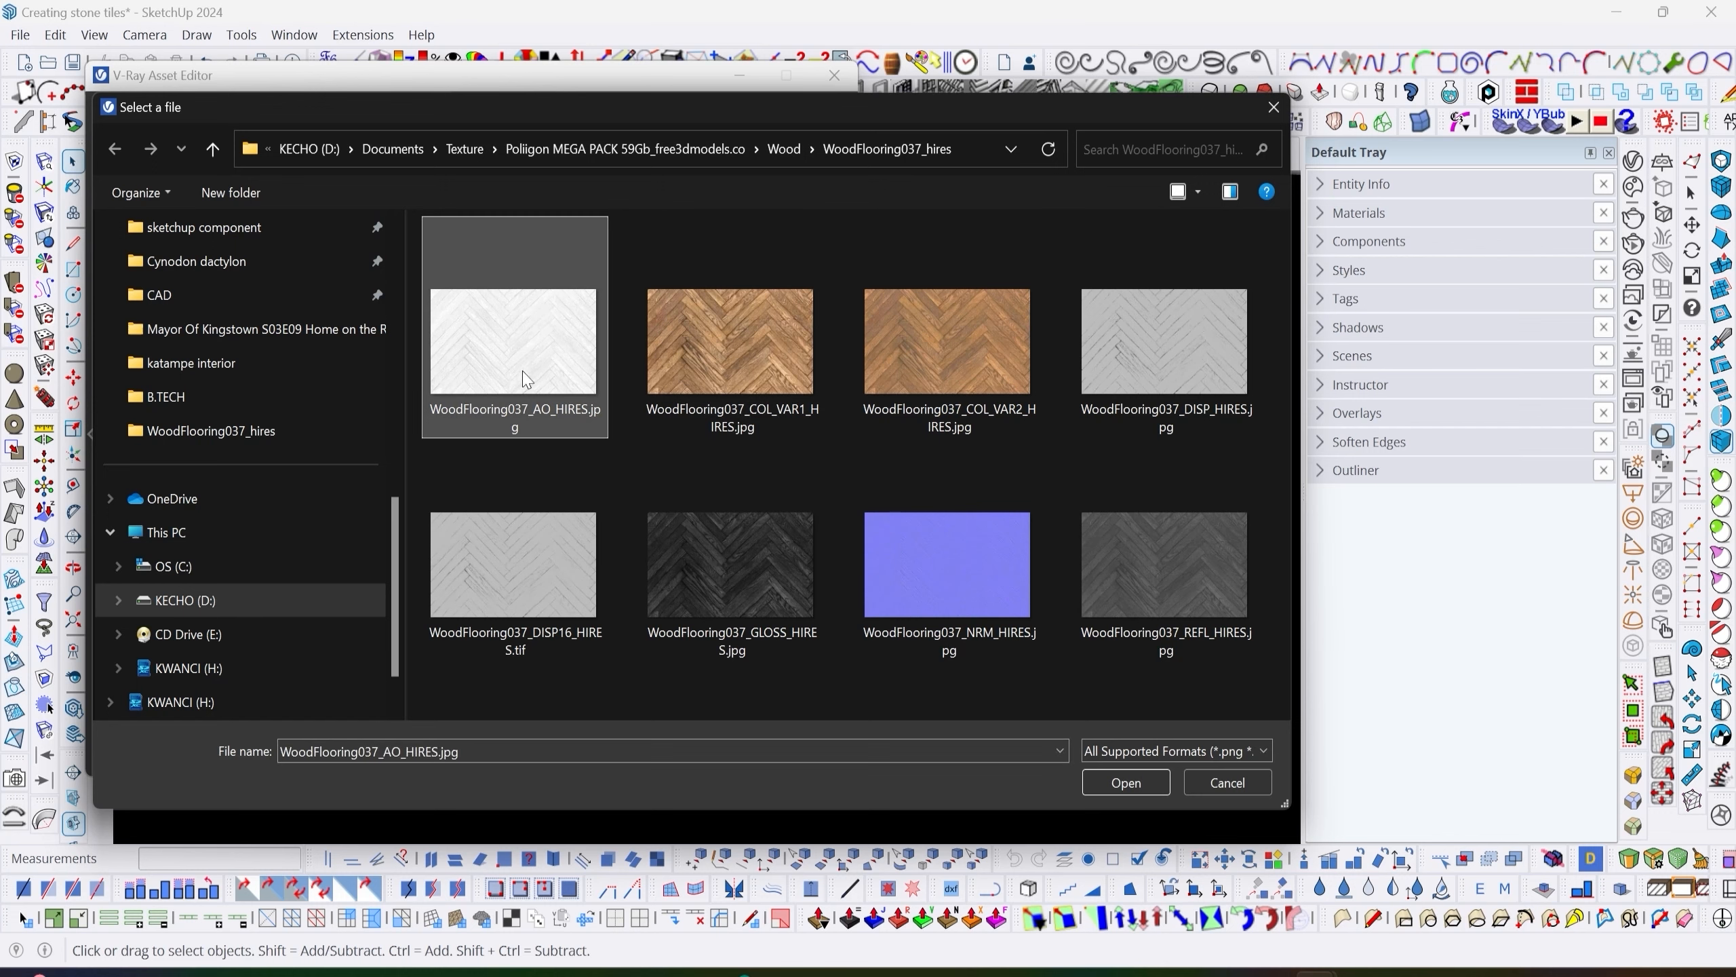
pyautogui.click(1126, 782)
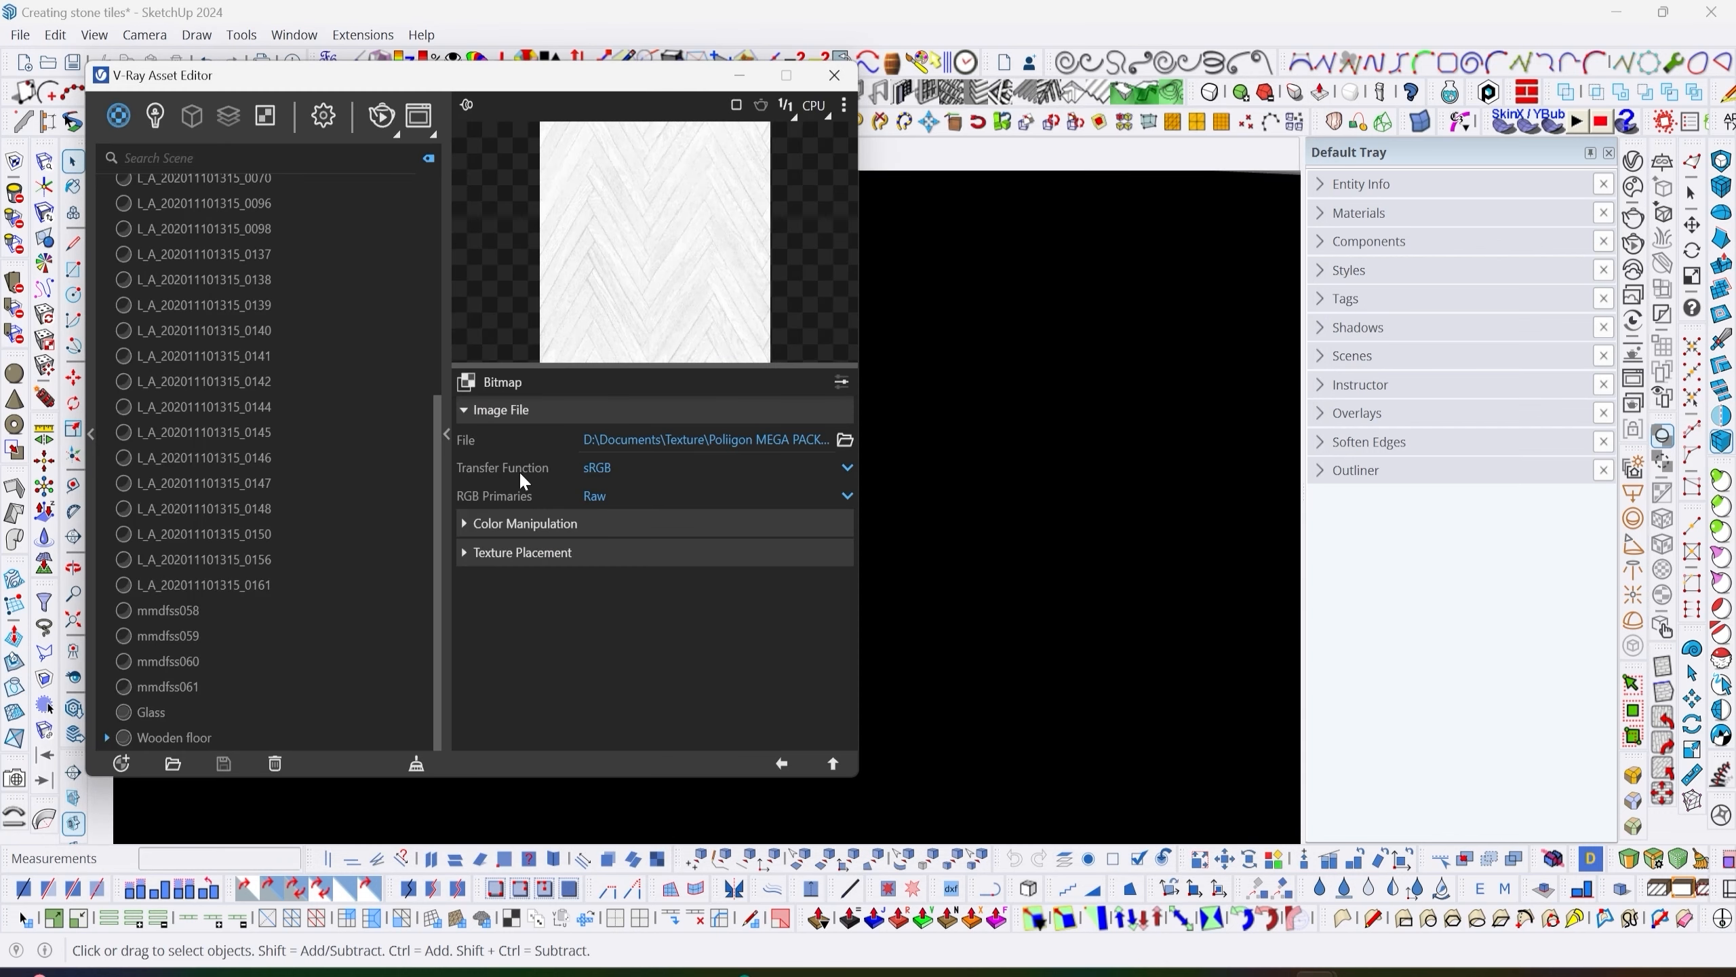
pyautogui.click(608, 467)
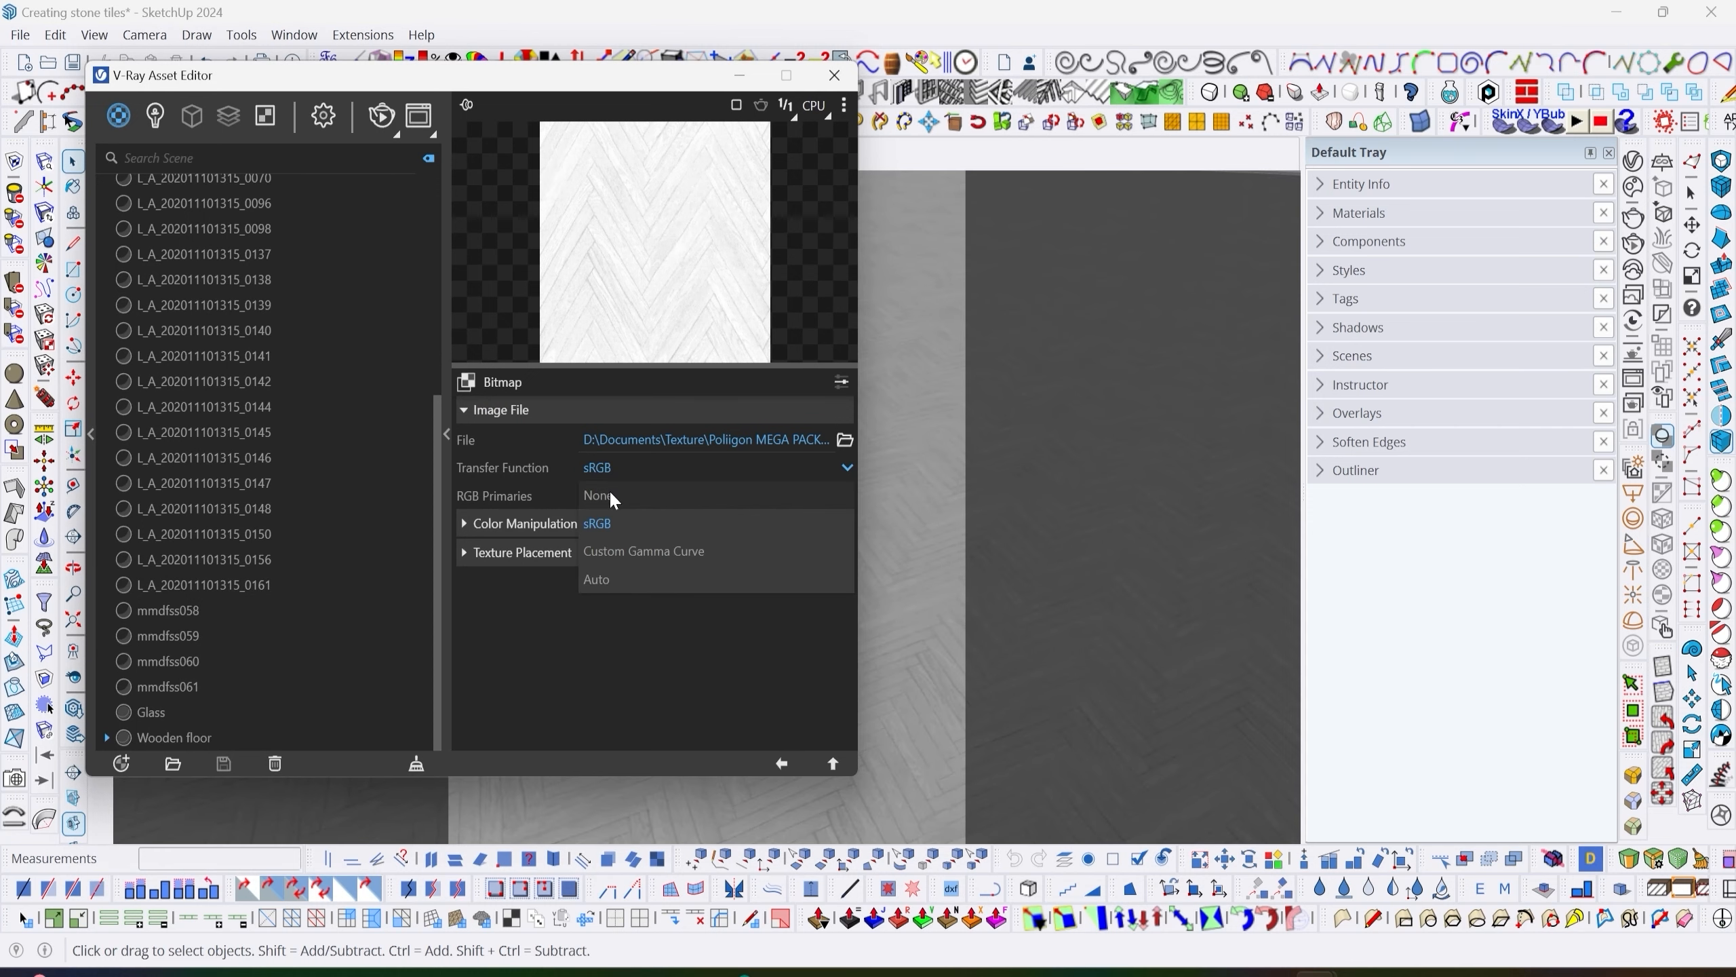
pyautogui.click(609, 488)
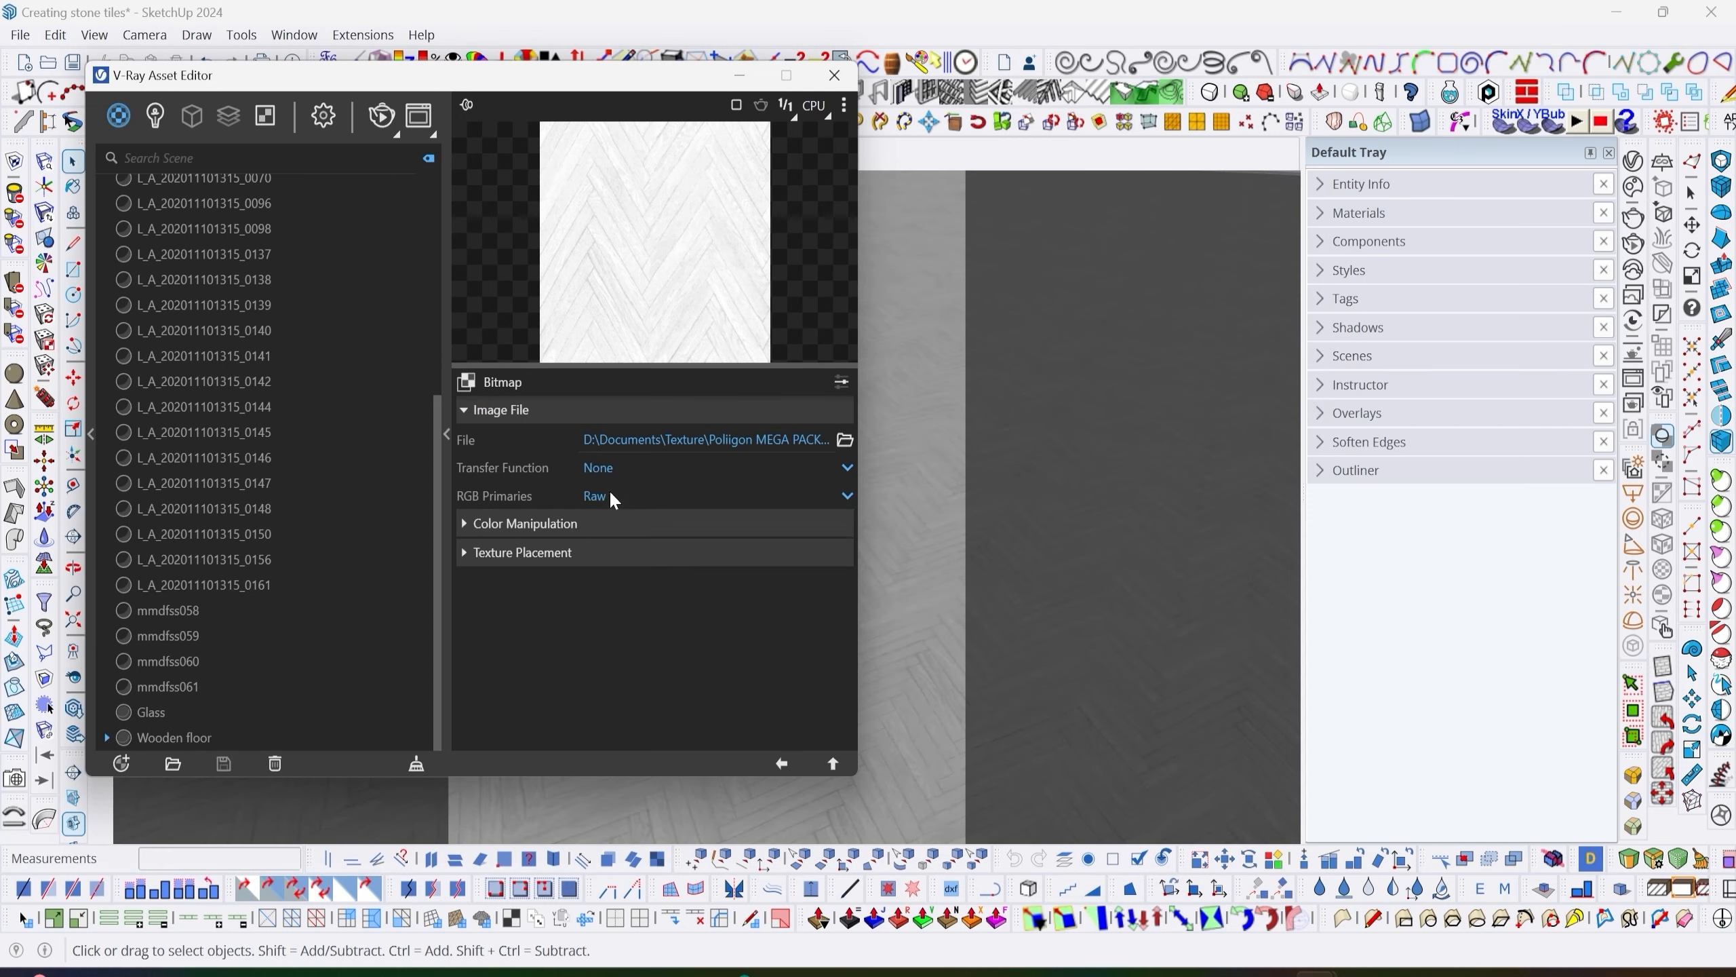
pyautogui.click(783, 761)
# Load WoodFlooring037_COL_VAR2_HIRES.jpg as a bitmap in Texture B of the Mix (Operator) map.
pyautogui.click(817, 465)
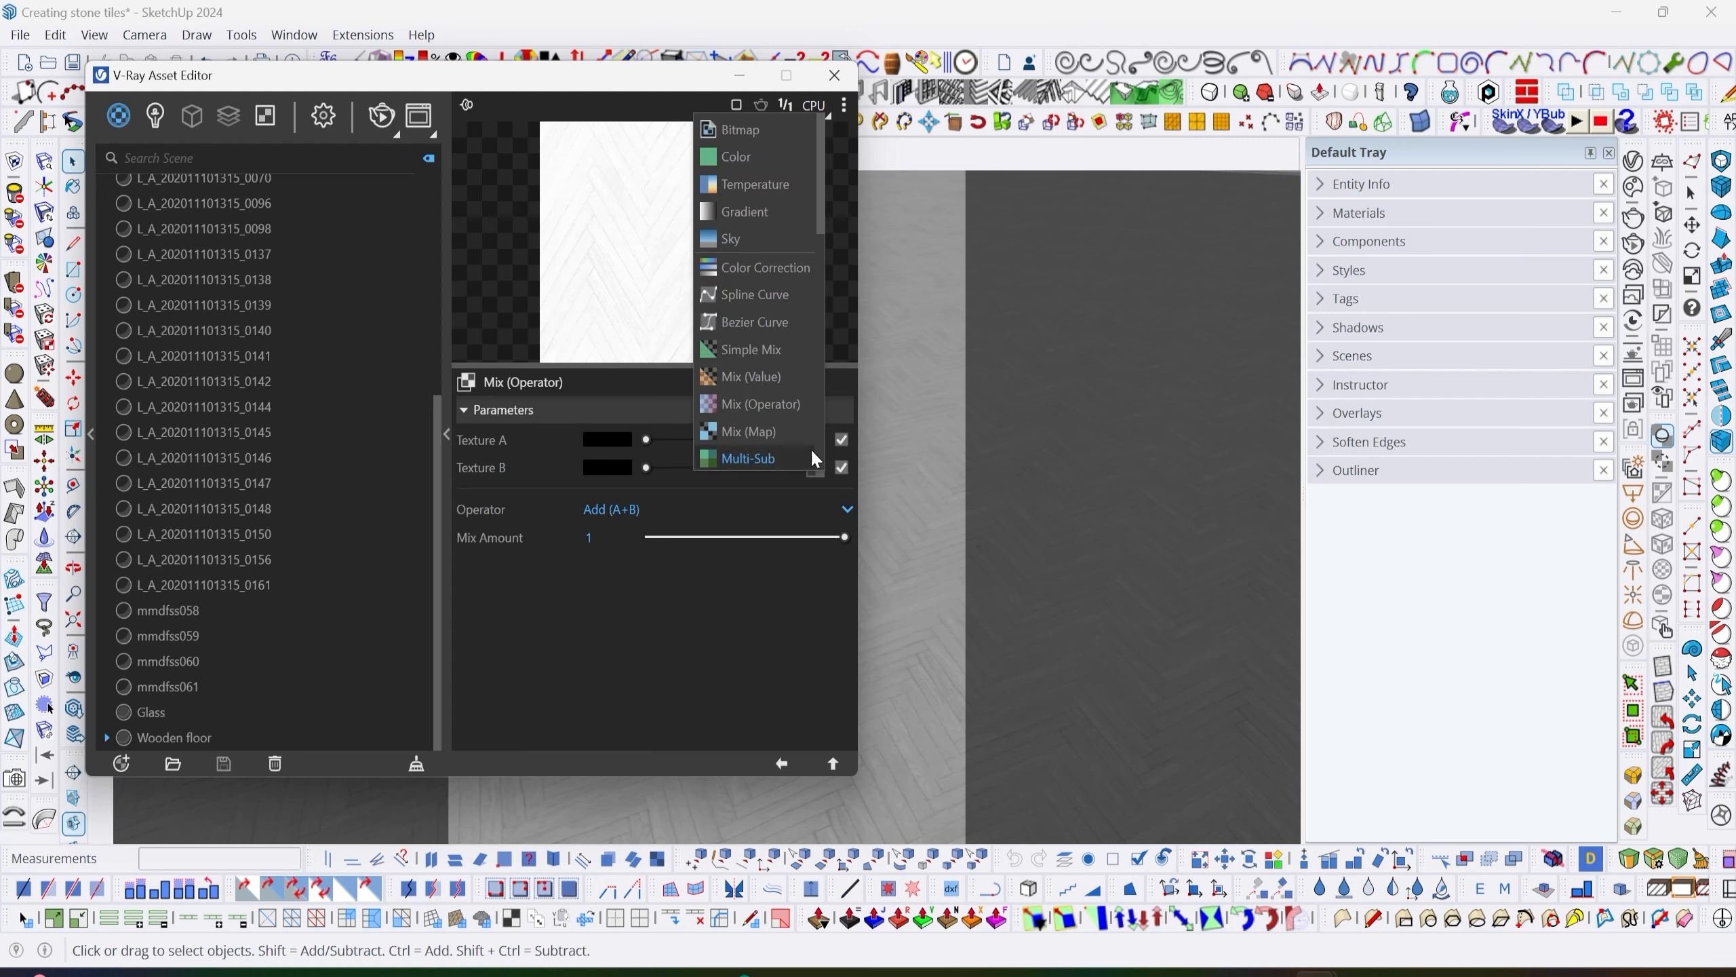
pyautogui.click(761, 128)
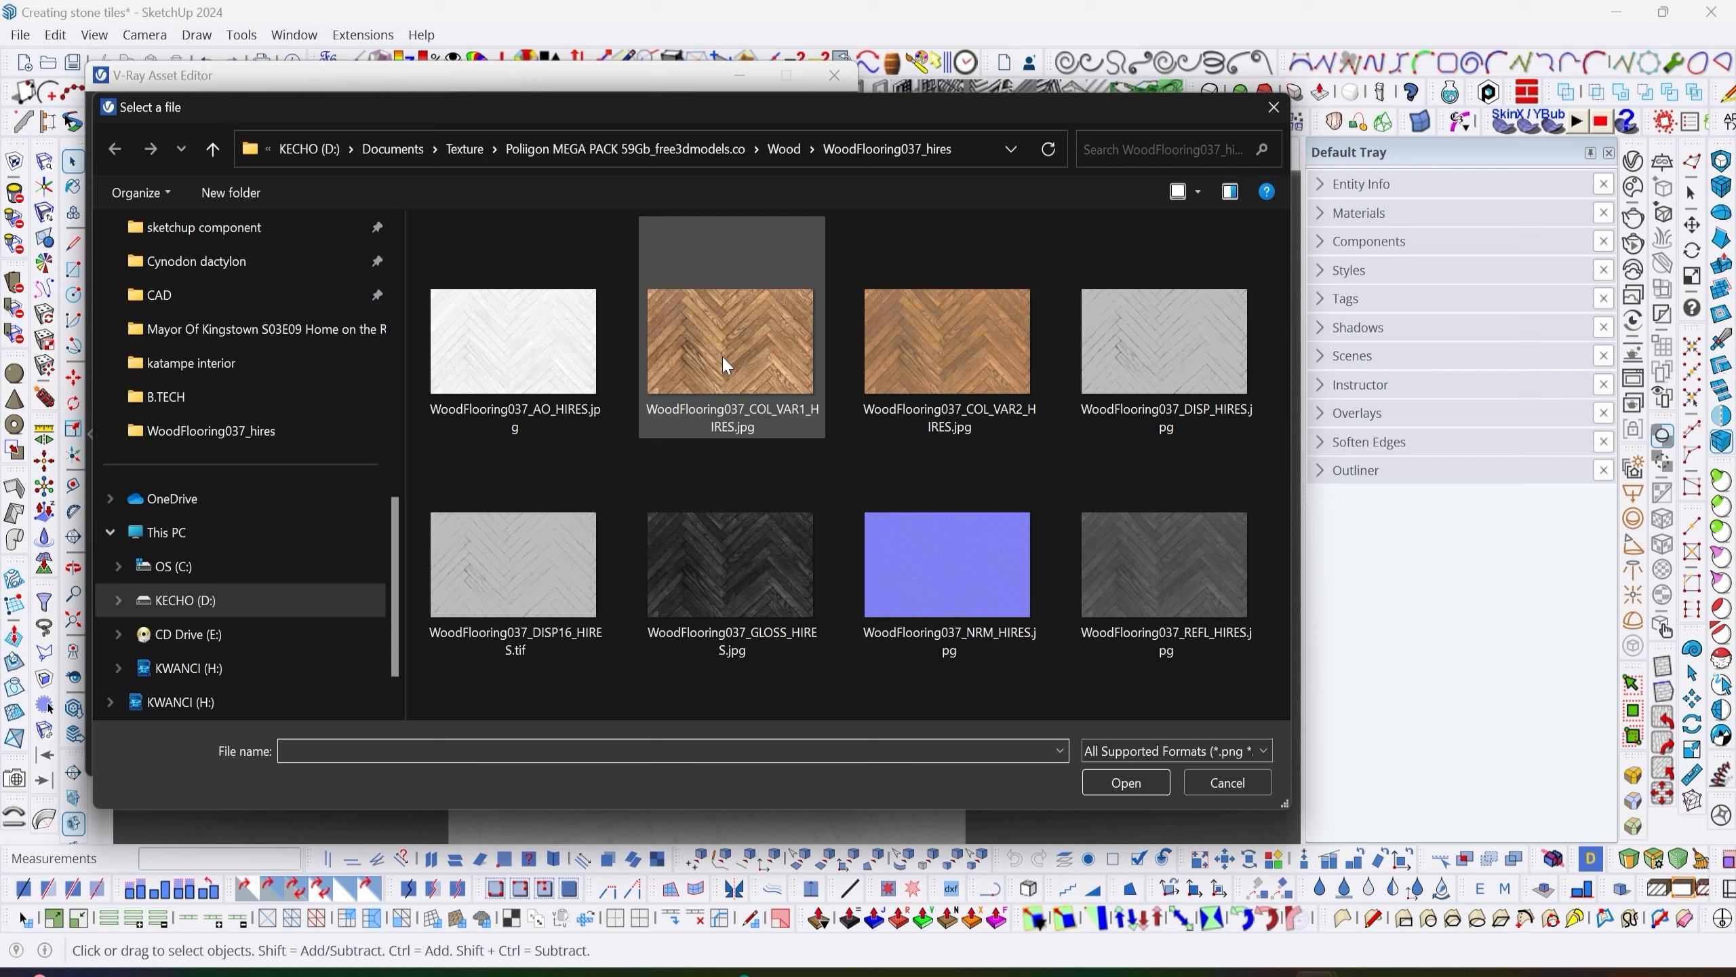
pyautogui.click(915, 348)
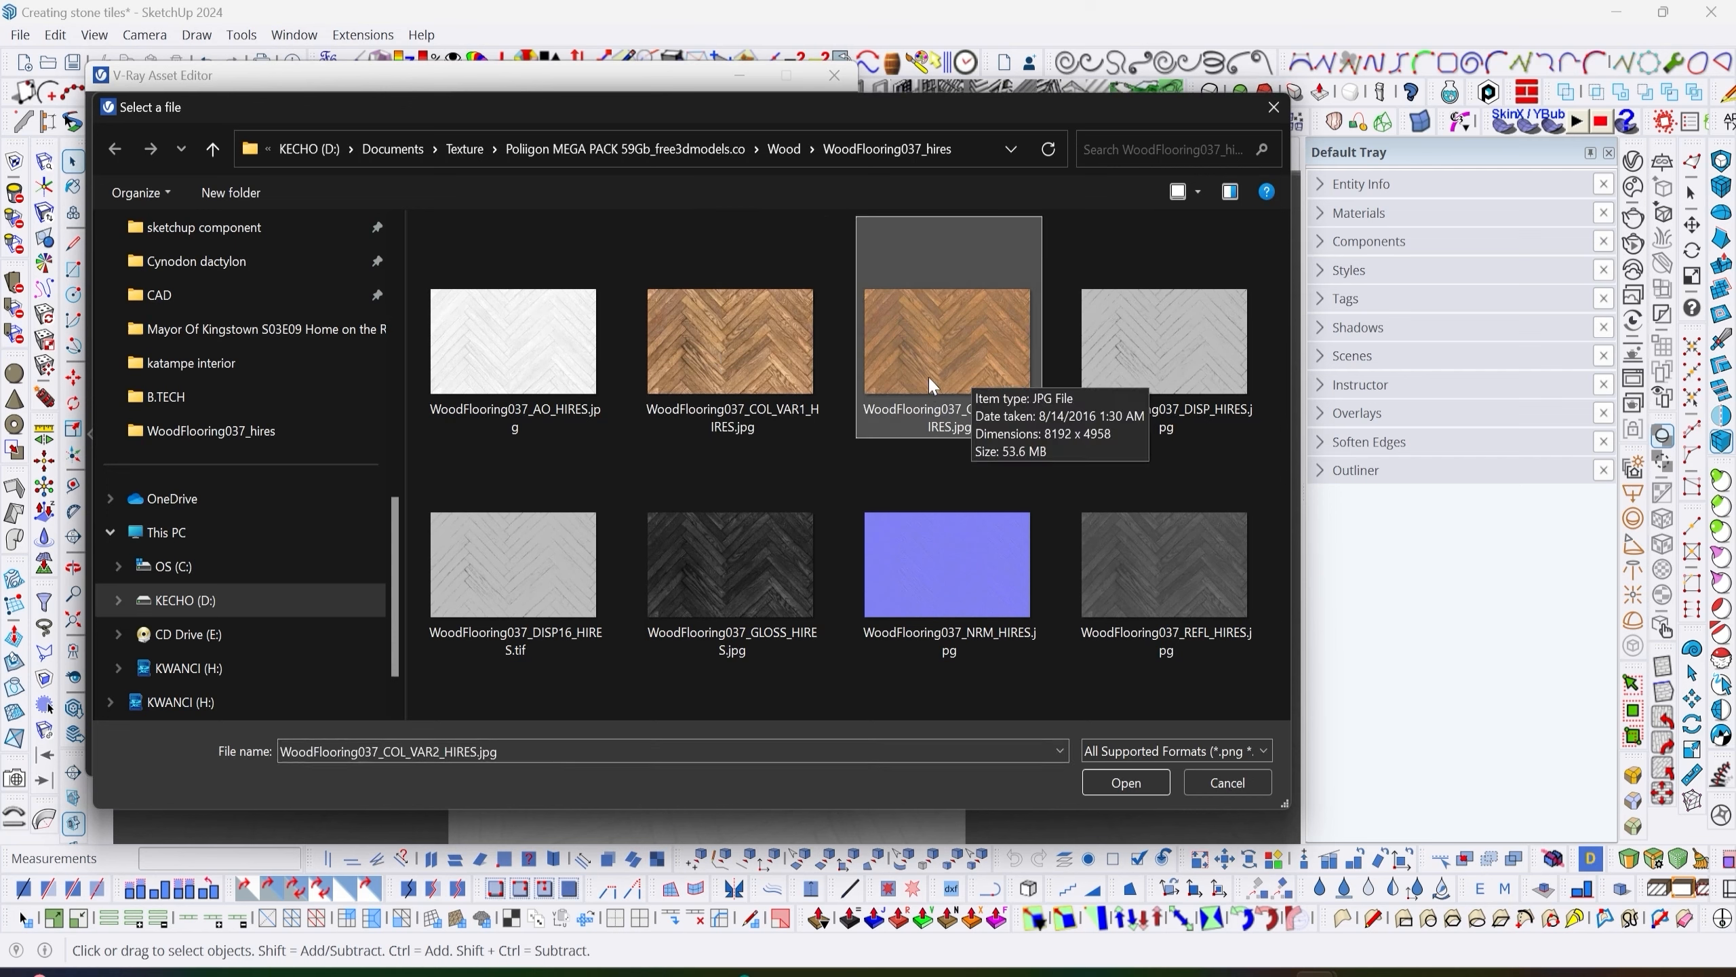
pyautogui.click(1124, 782)
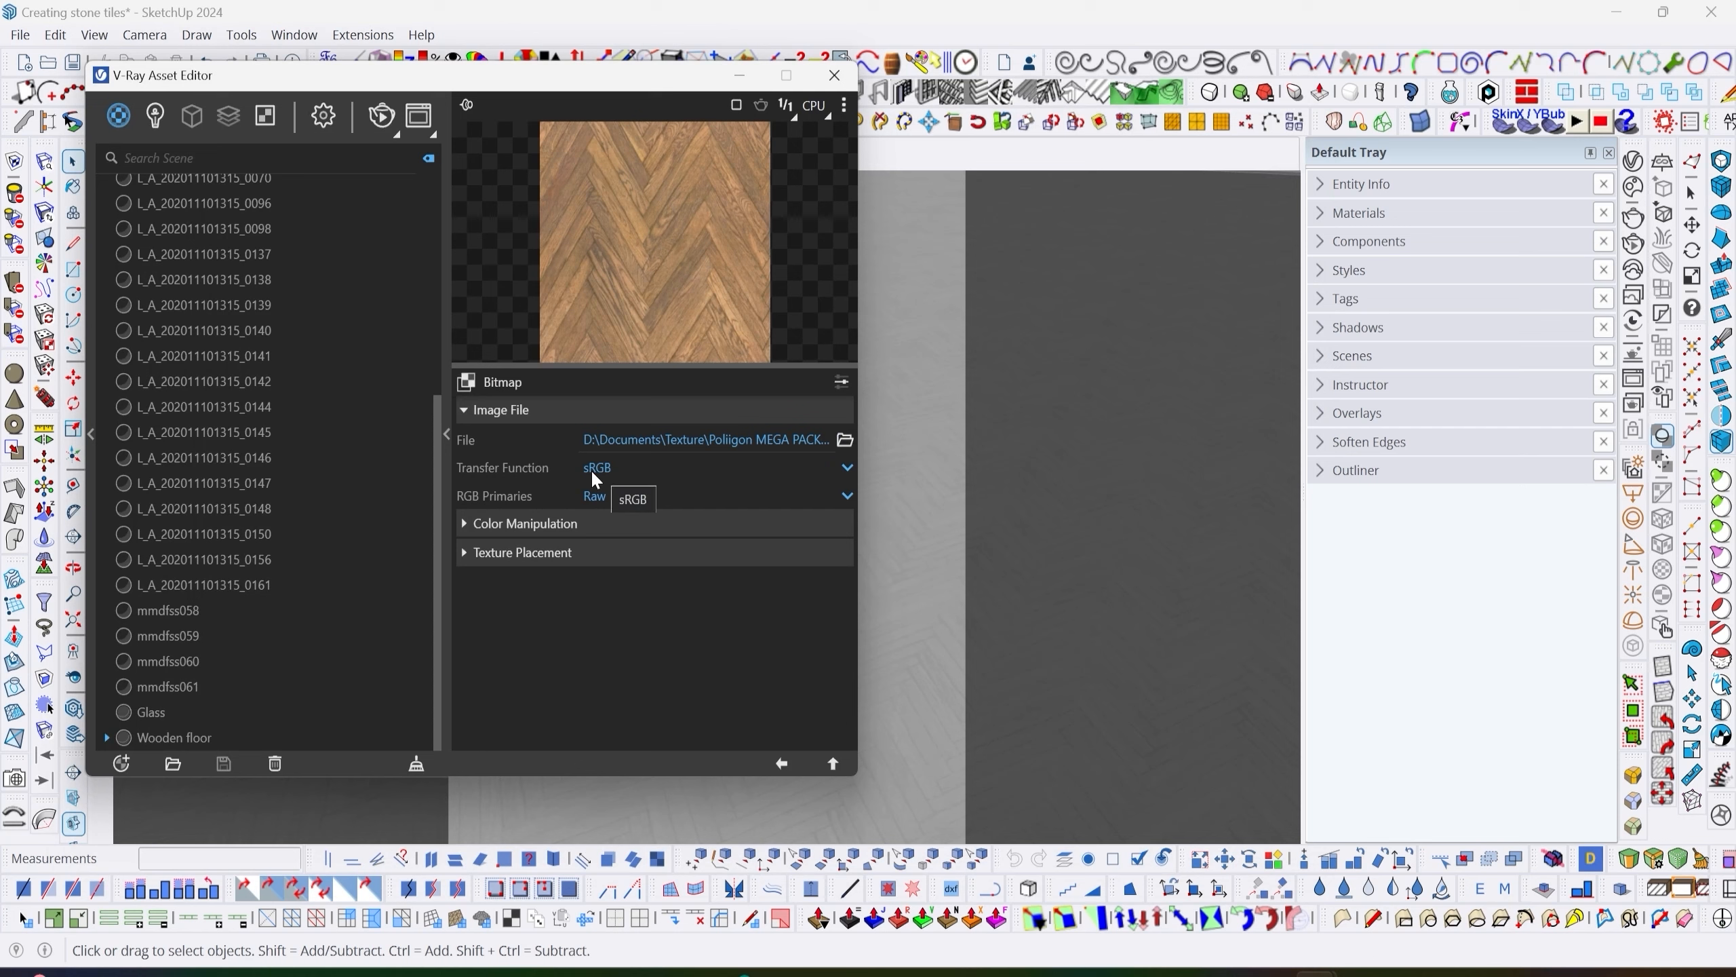
pyautogui.click(781, 760)
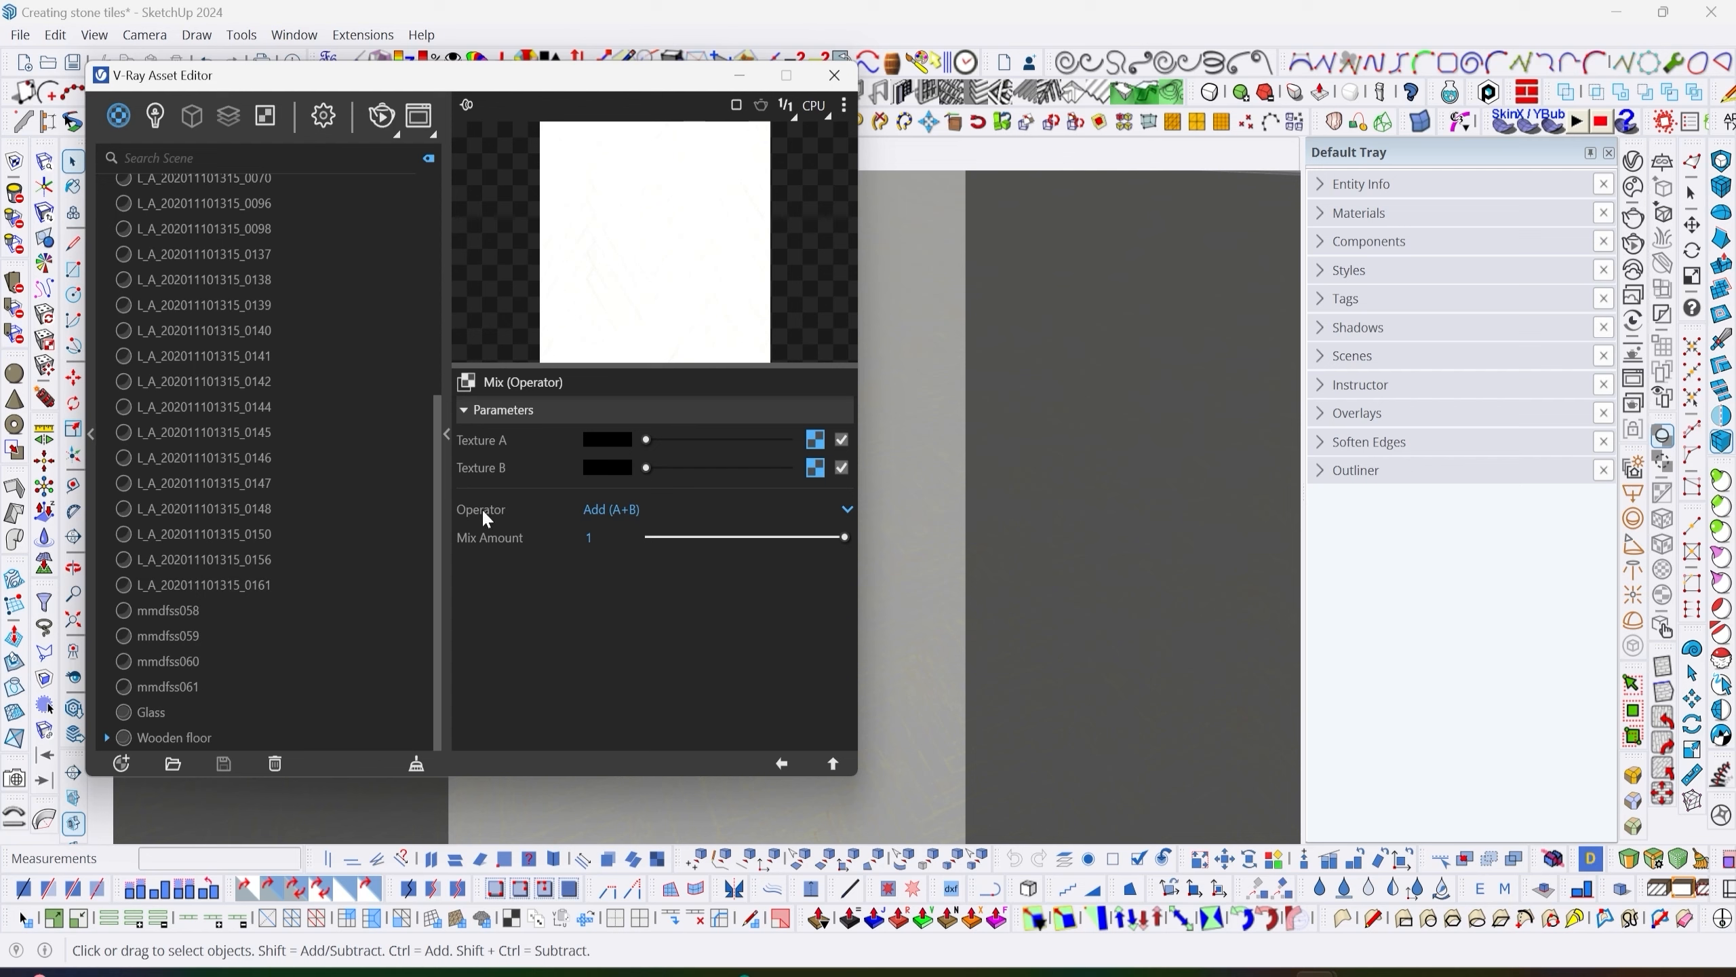
# Set the mix operator to Multiply (A*B) and return to the Wooden floor material's main settings.
pyautogui.click(637, 511)
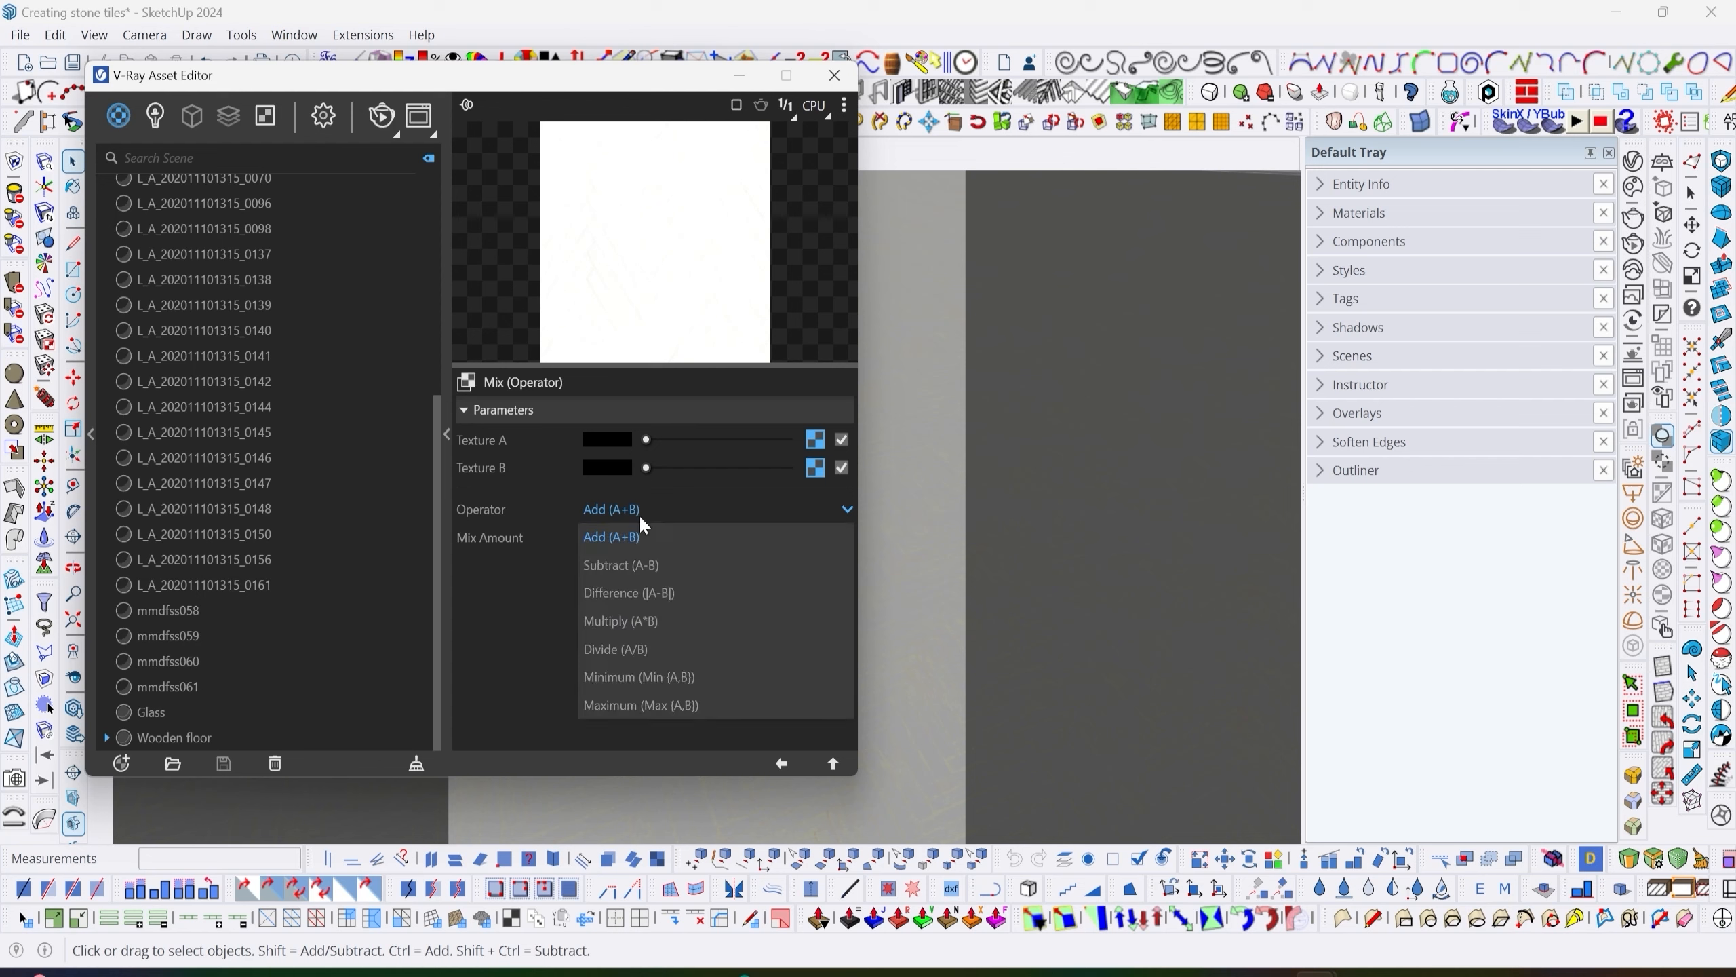
pyautogui.click(634, 622)
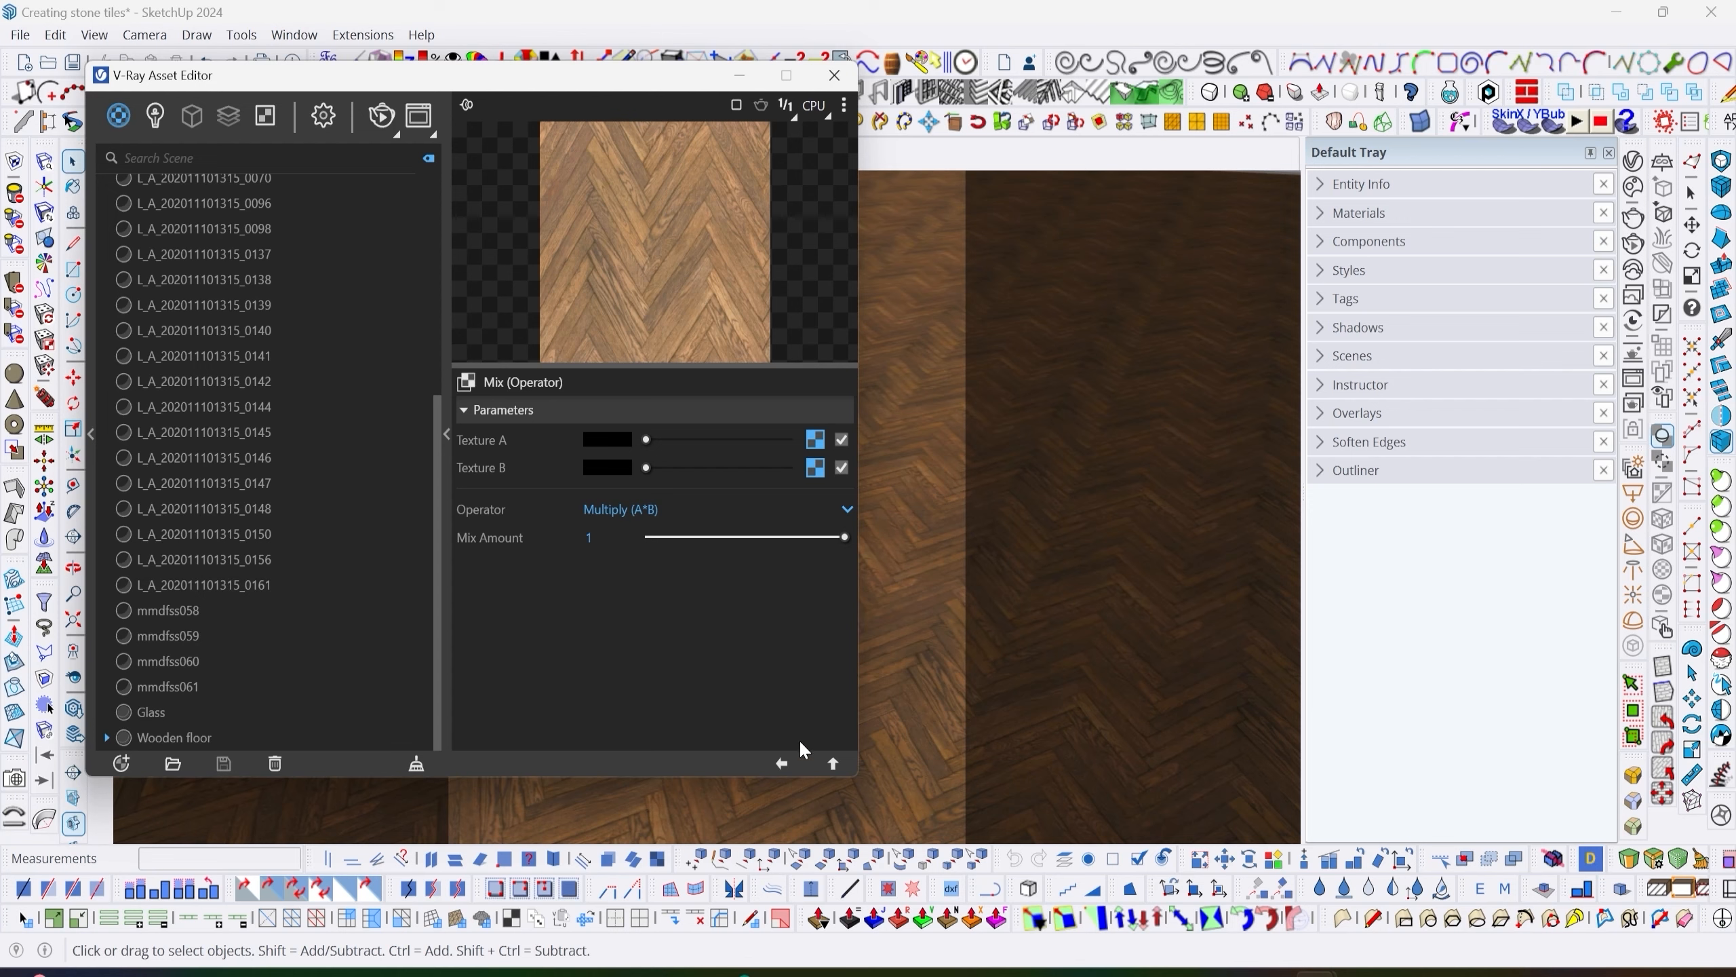
pyautogui.click(783, 761)
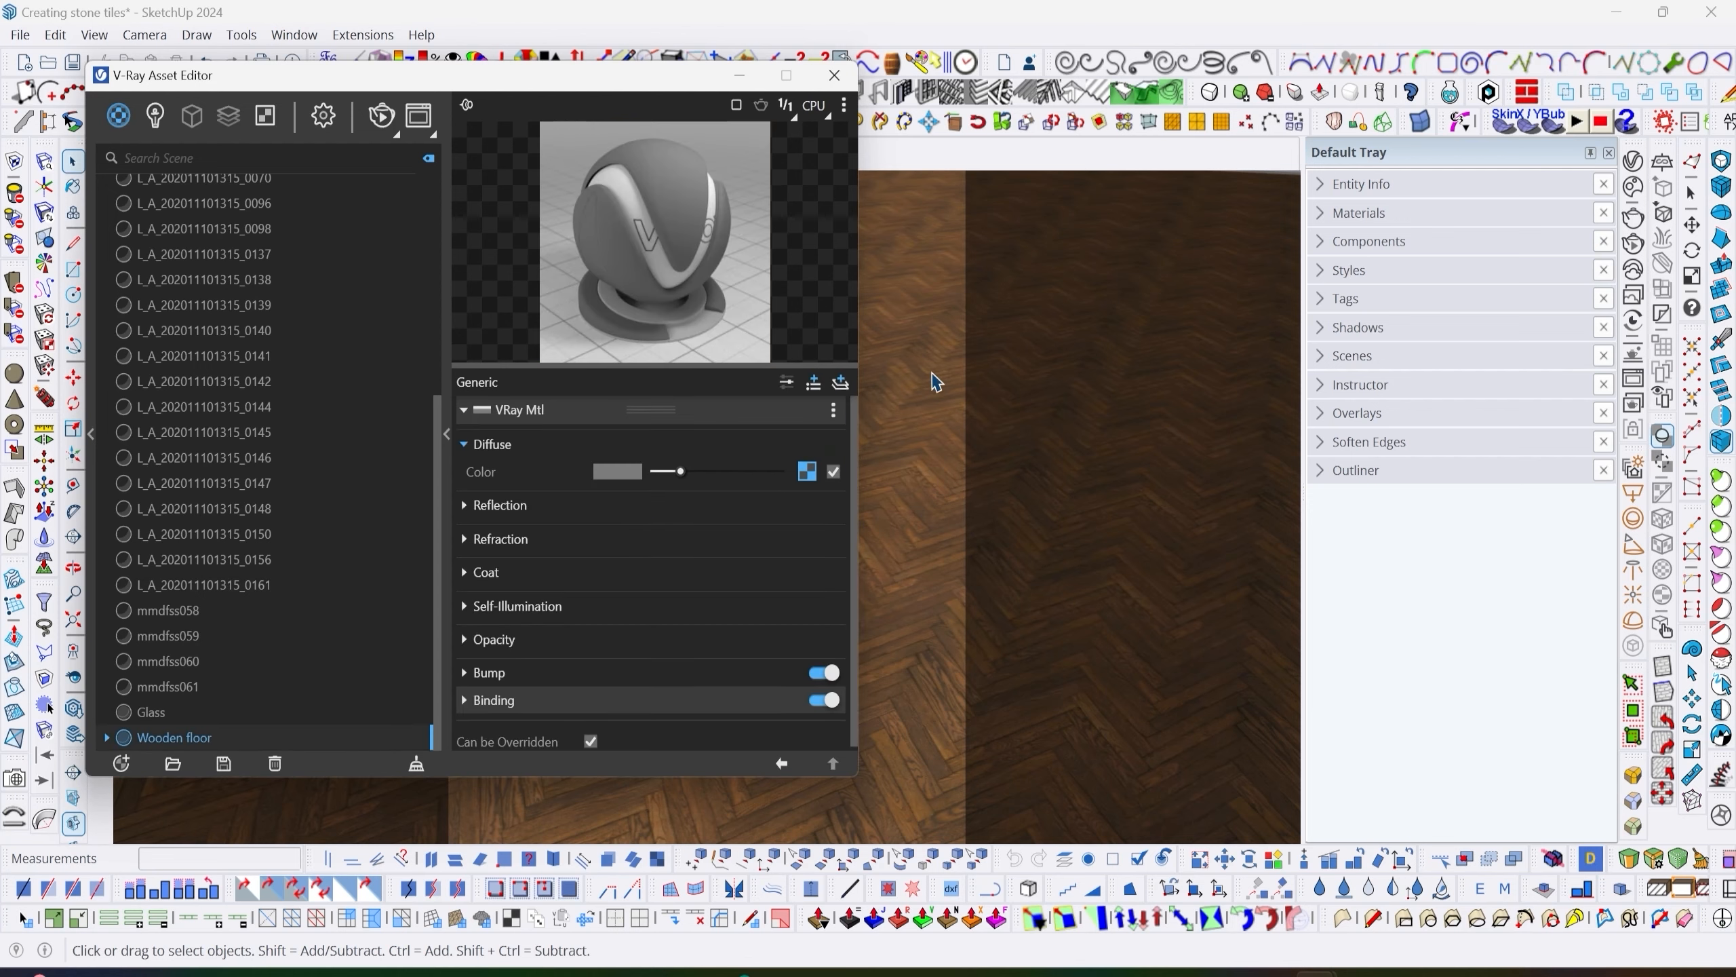
# Inspect the floor pattern up close, return to Scene 3, and set the Wooden floor texture width to 1800 mm.
pyautogui.moveTo(664, 76); pyautogui.dragTo(793, 777)
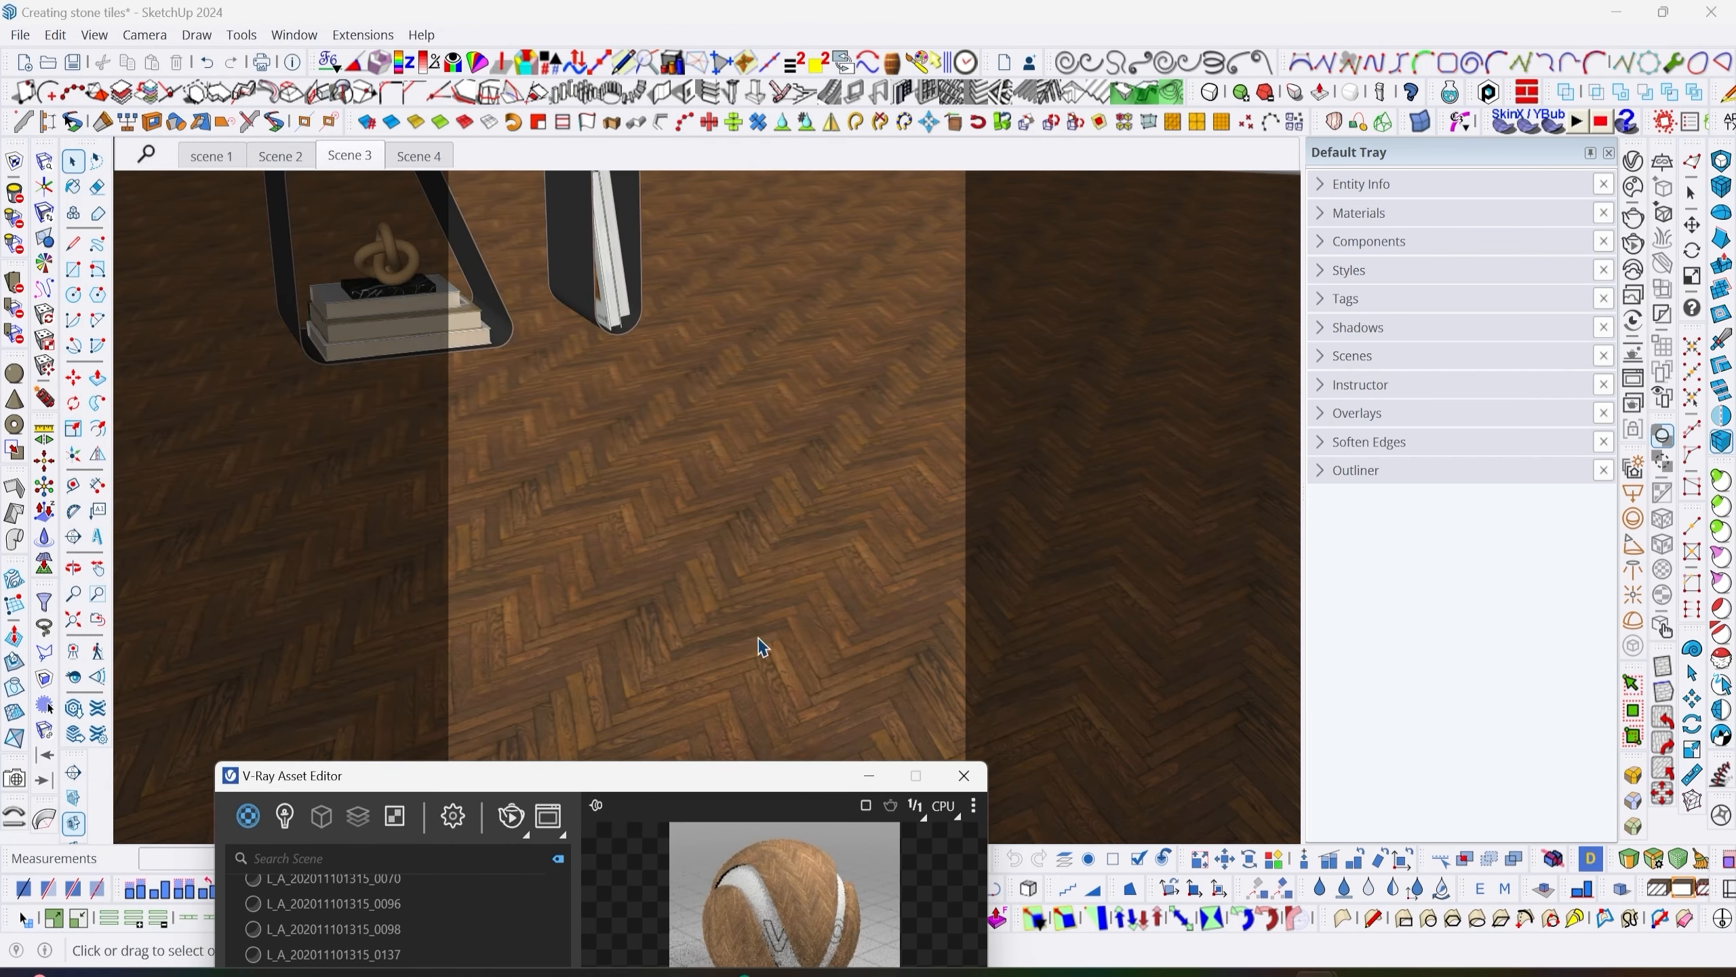
pyautogui.moveTo(702, 457); pyautogui.dragTo(655, 496, button='middle')
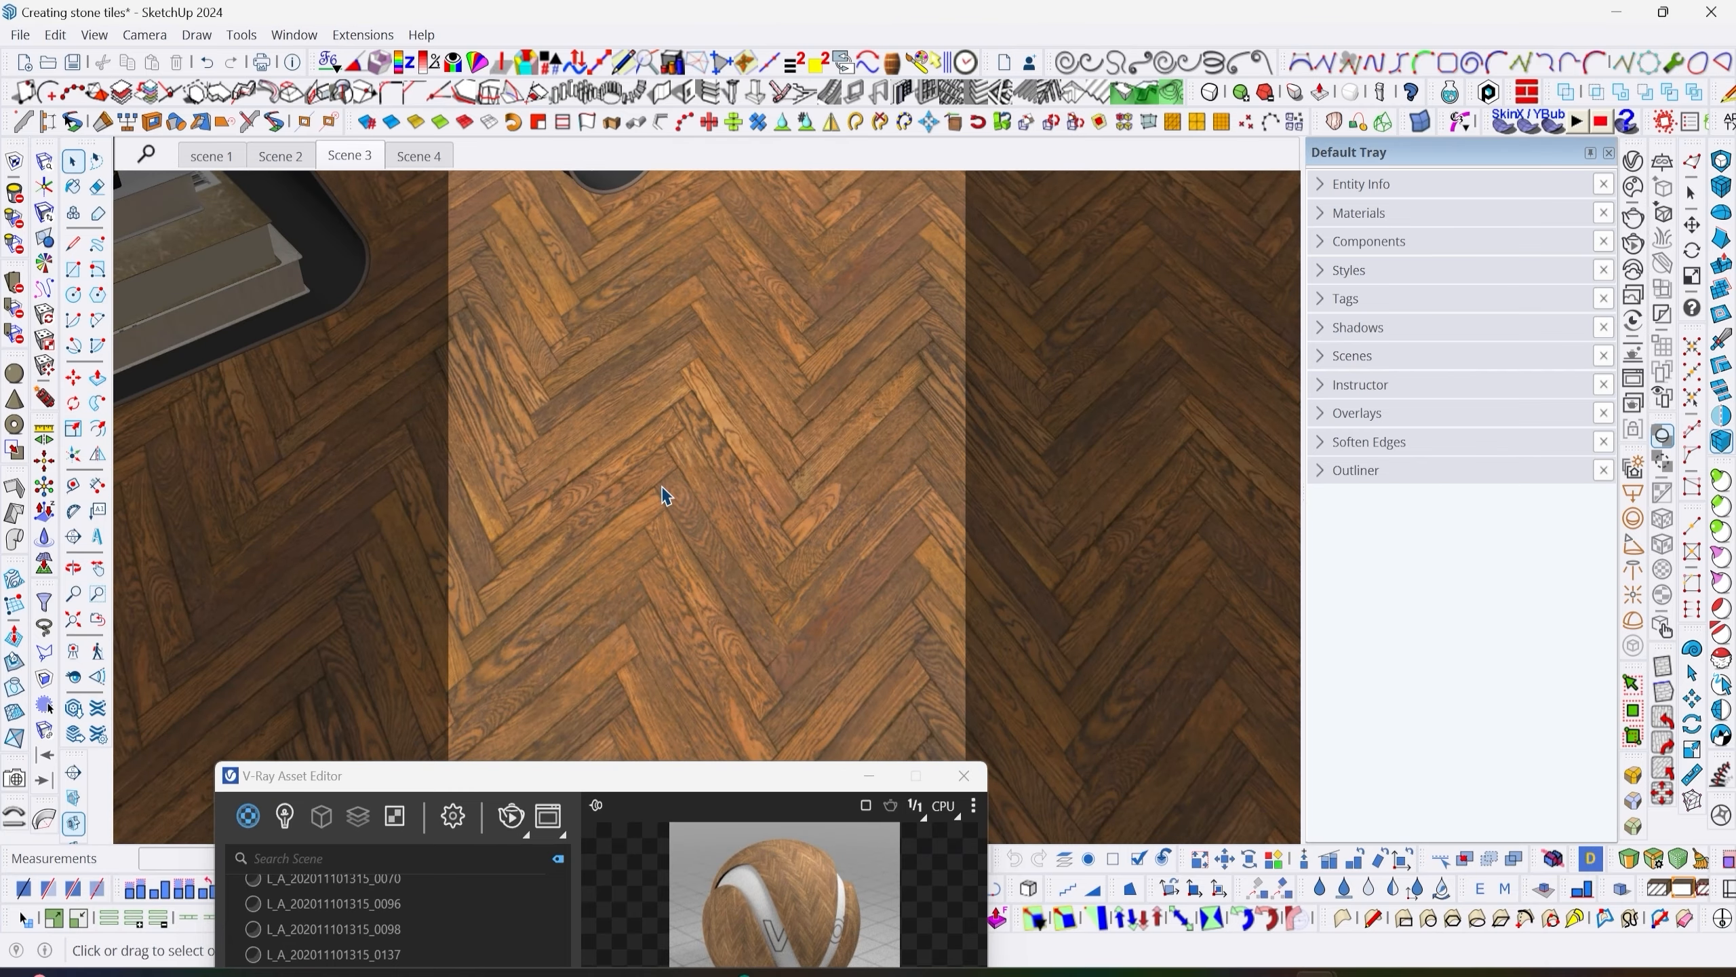
pyautogui.click(363, 158)
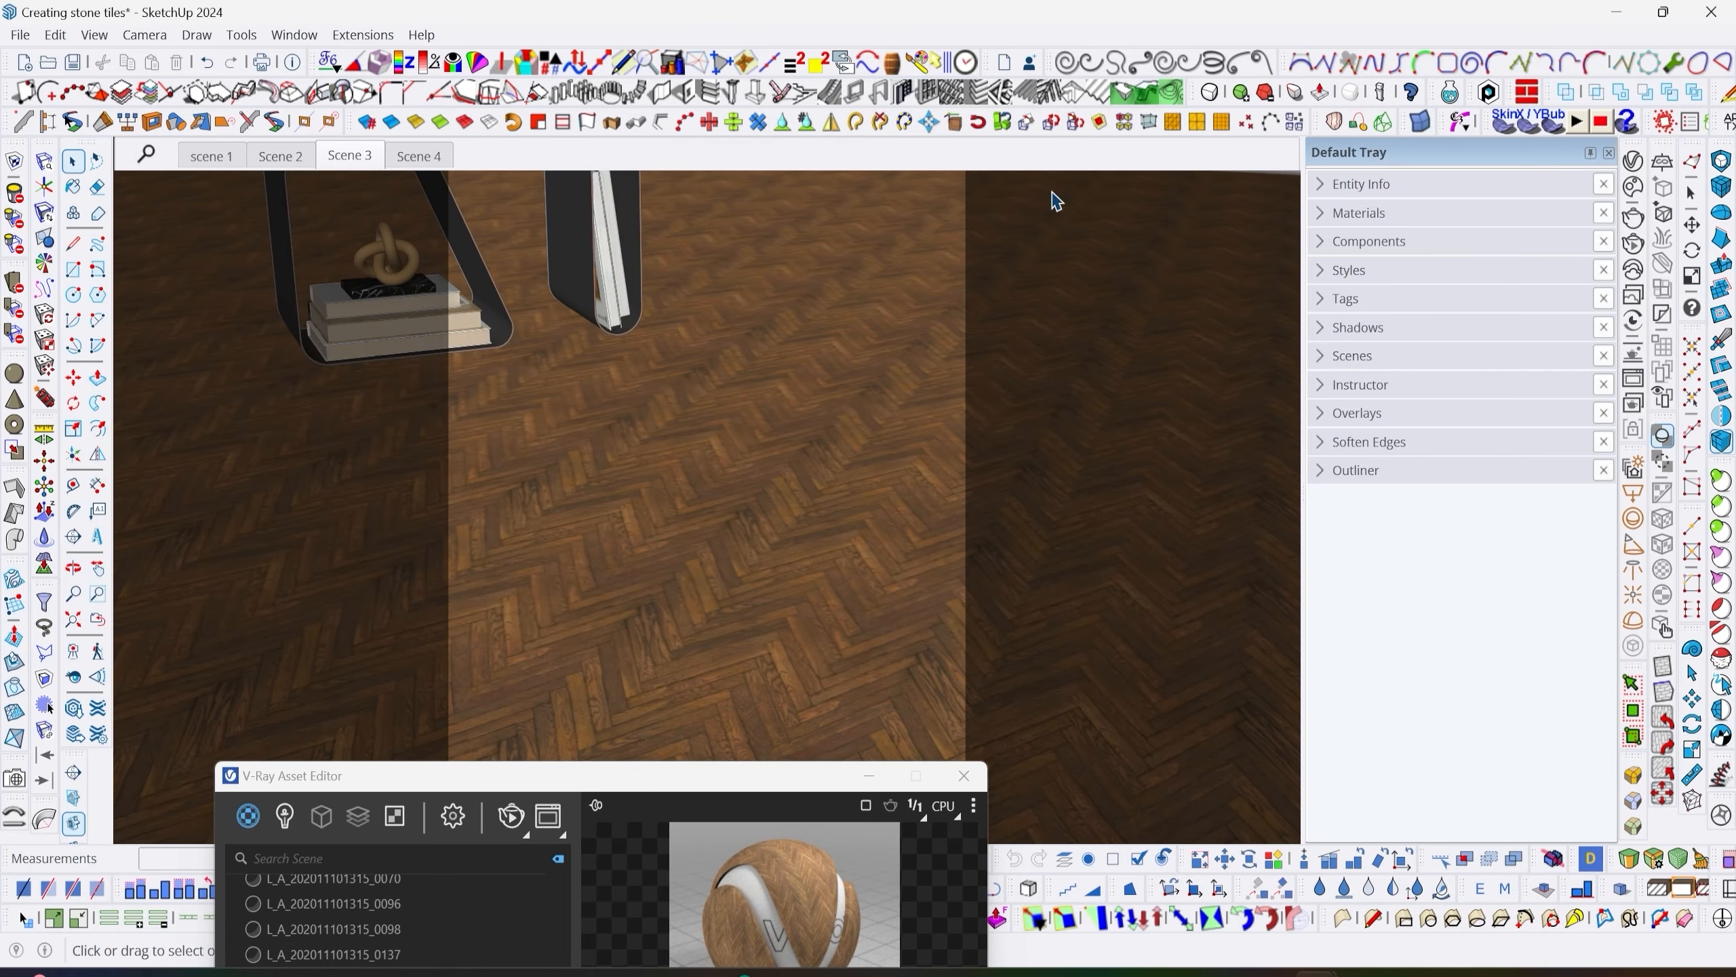
pyautogui.click(1379, 210)
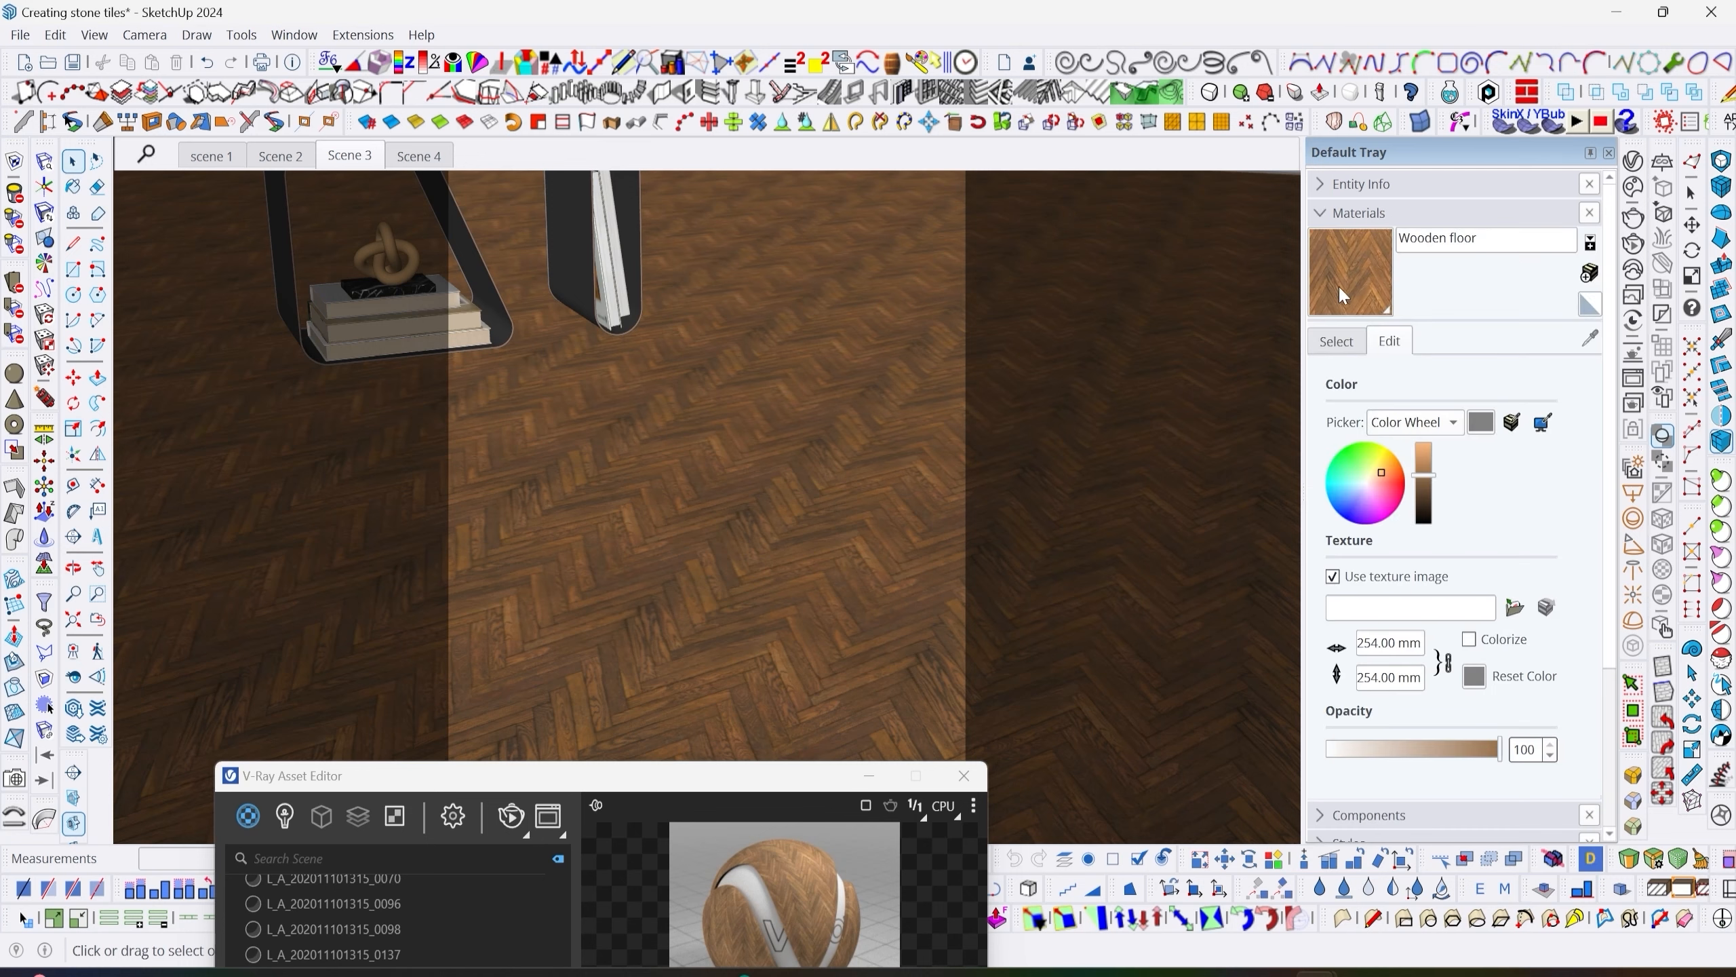
pyautogui.click(1355, 346)
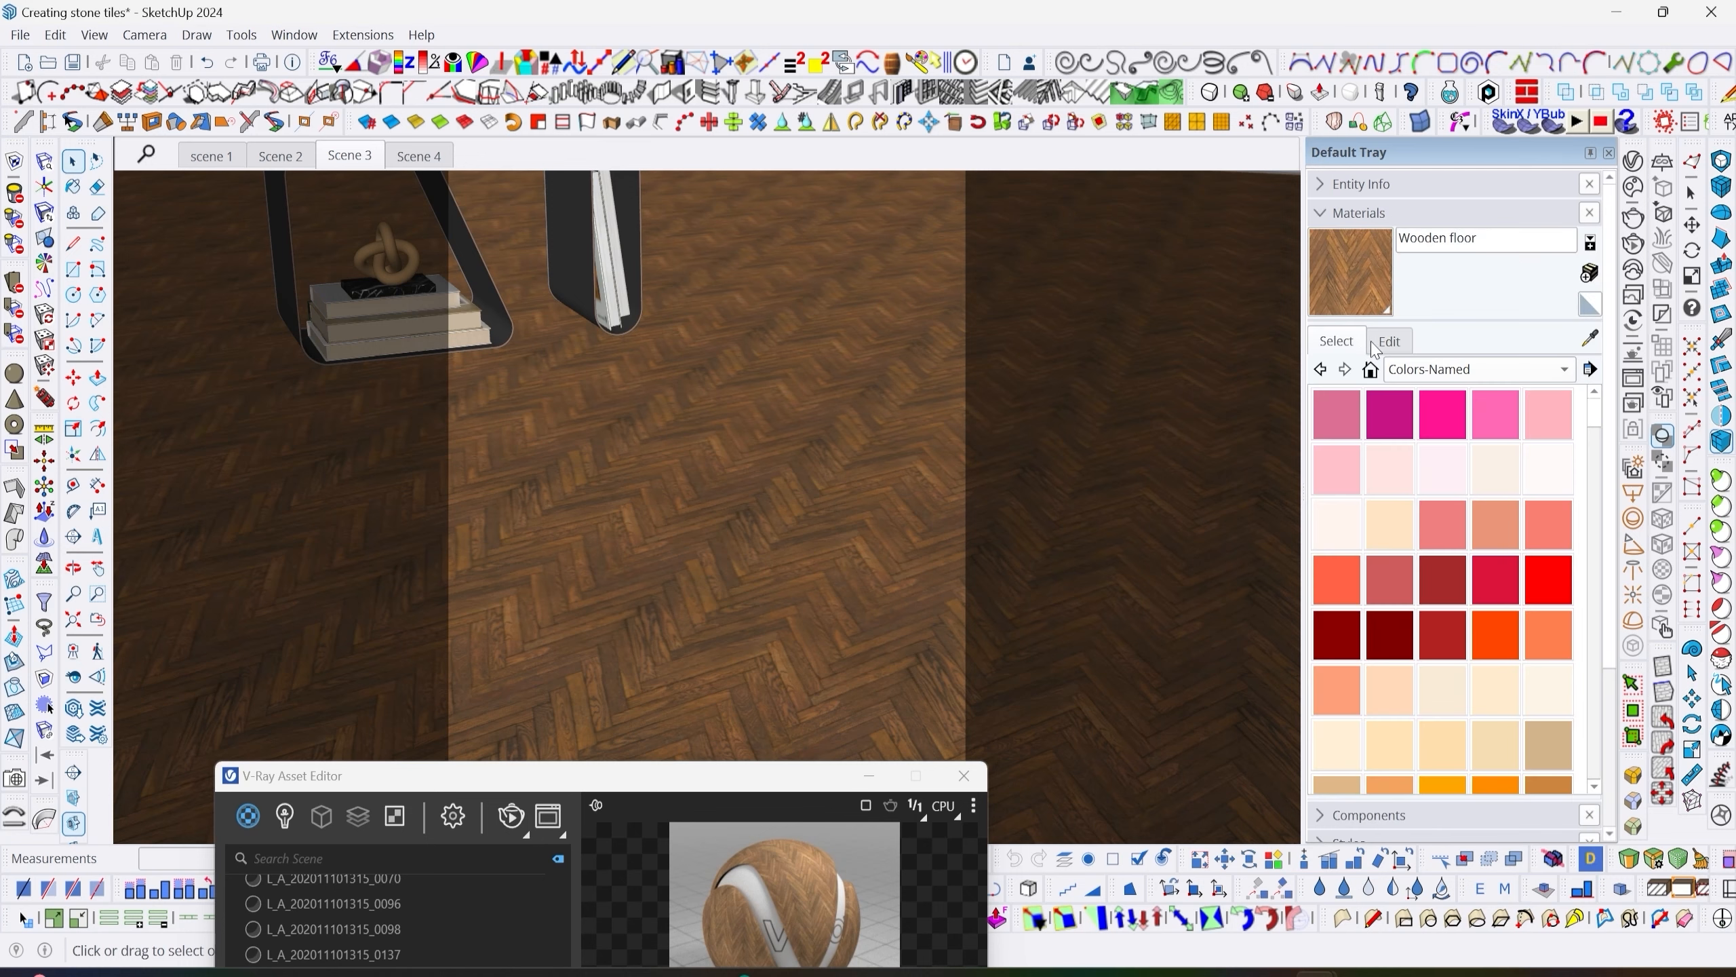
pyautogui.click(1388, 345)
pyautogui.click(1419, 645)
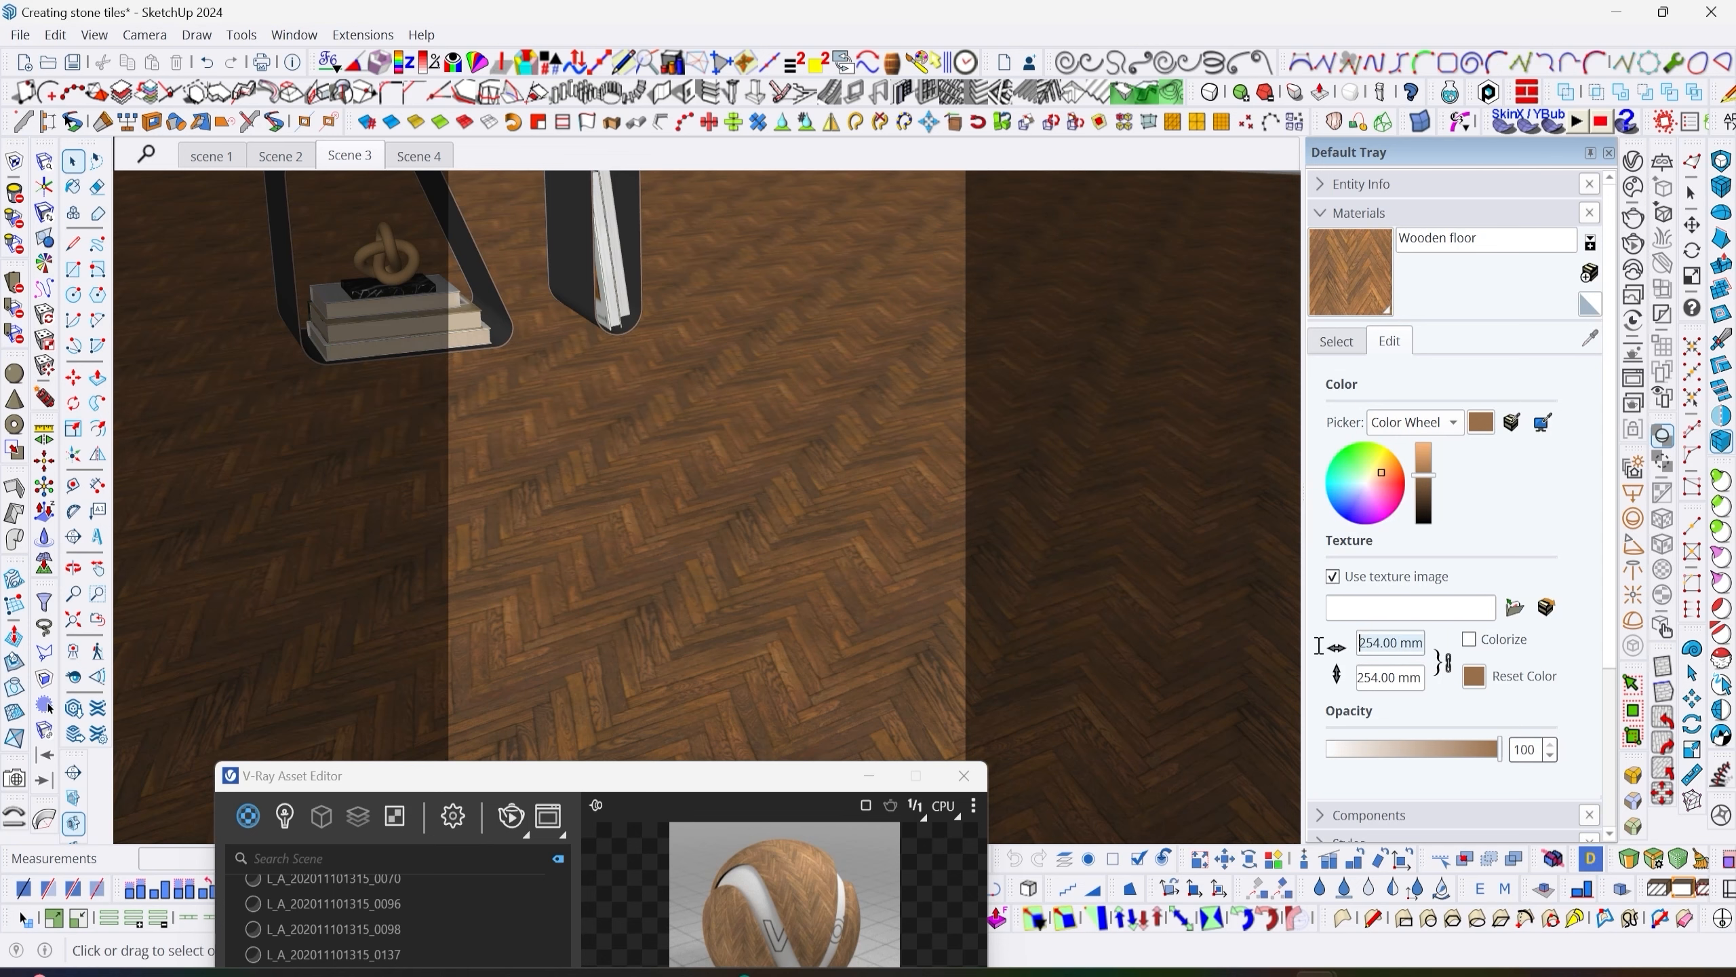
pyautogui.write('1')
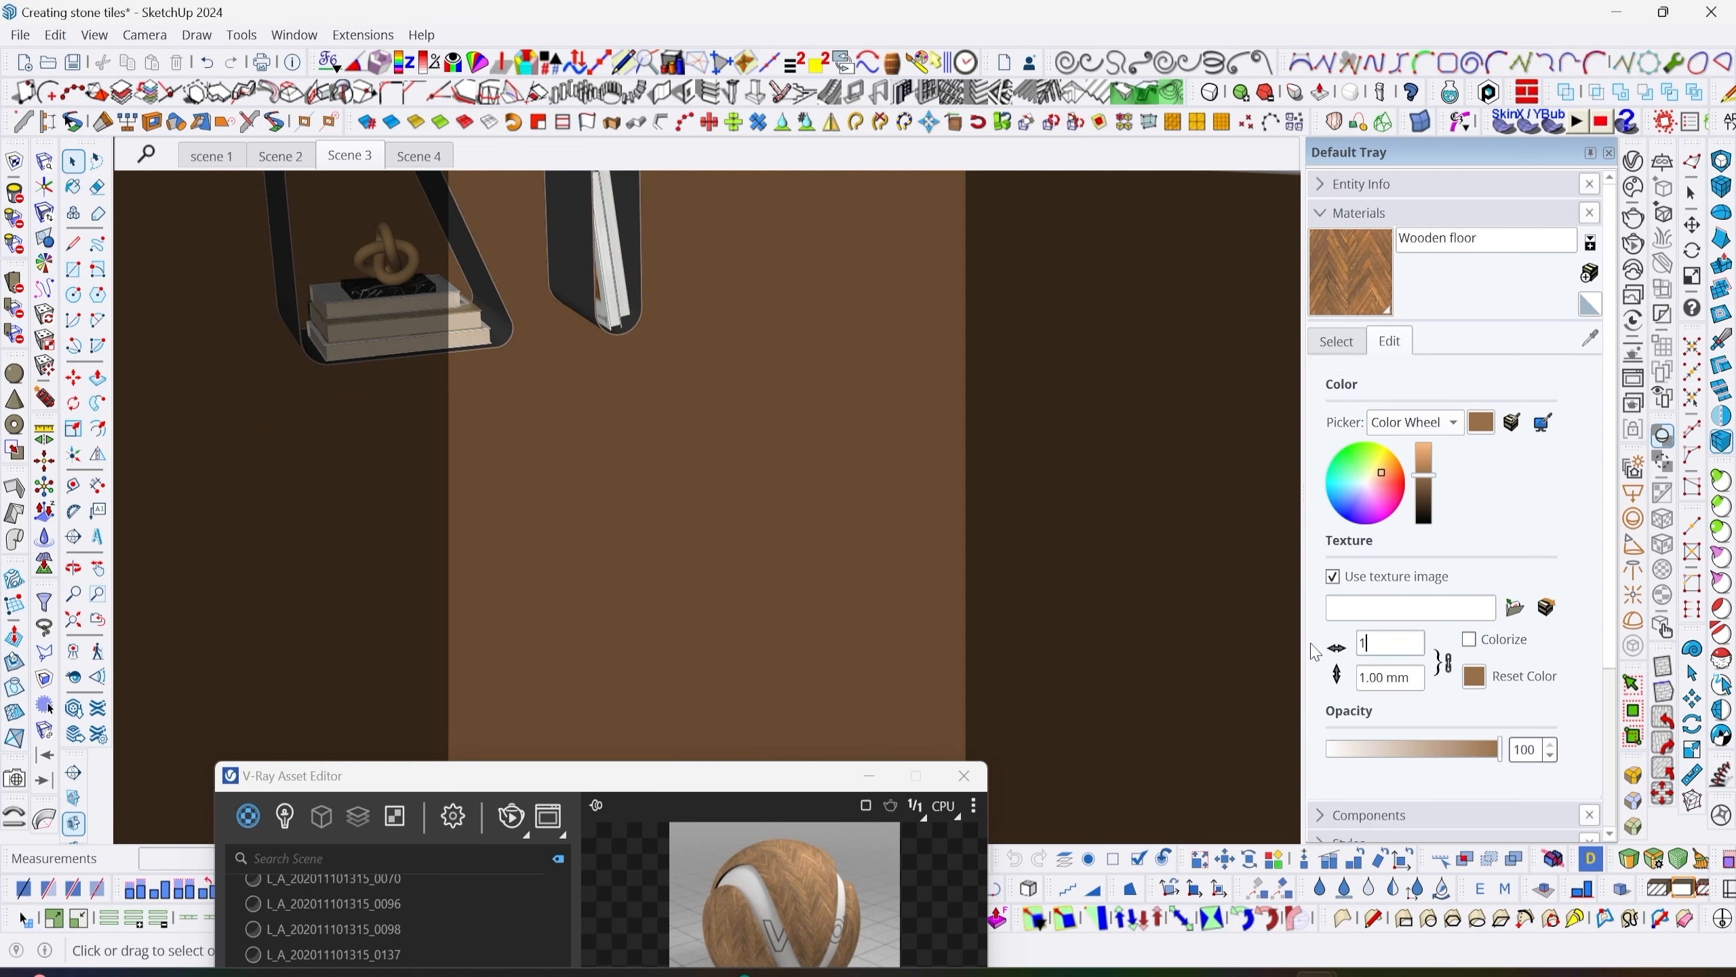
pyautogui.write('800')
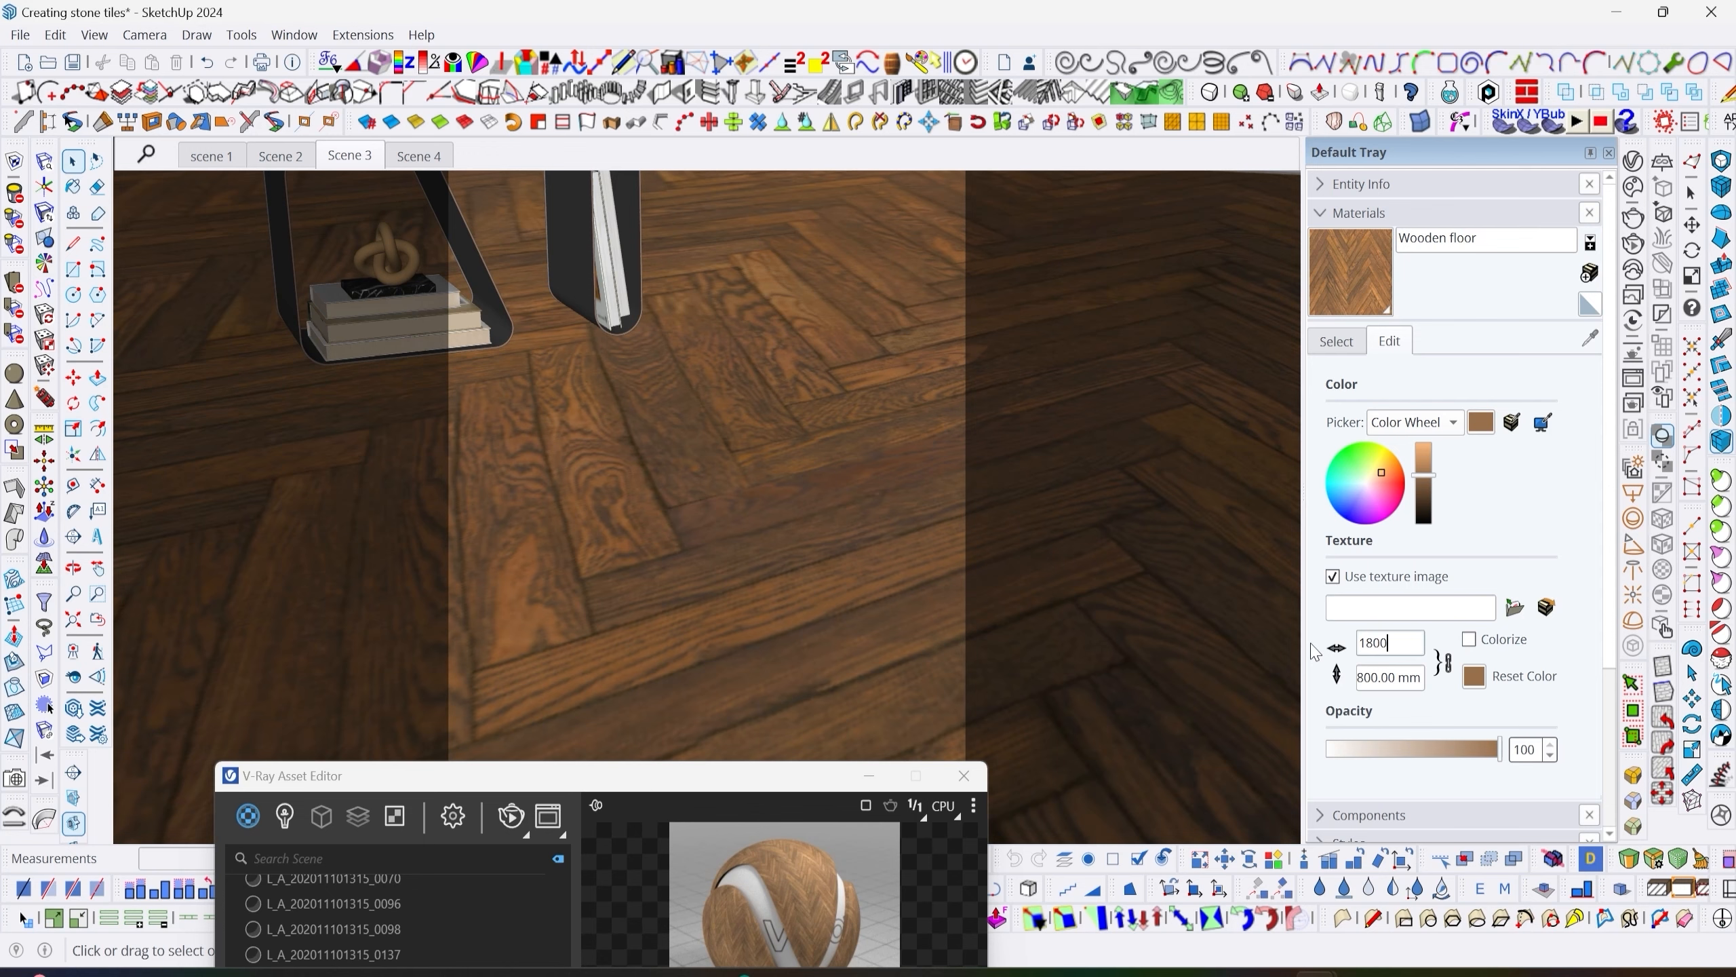
# Render the current scene in the V-Ray Frame Buffer and stop the render once the floor is resolved.
pyautogui.click(1633, 381)
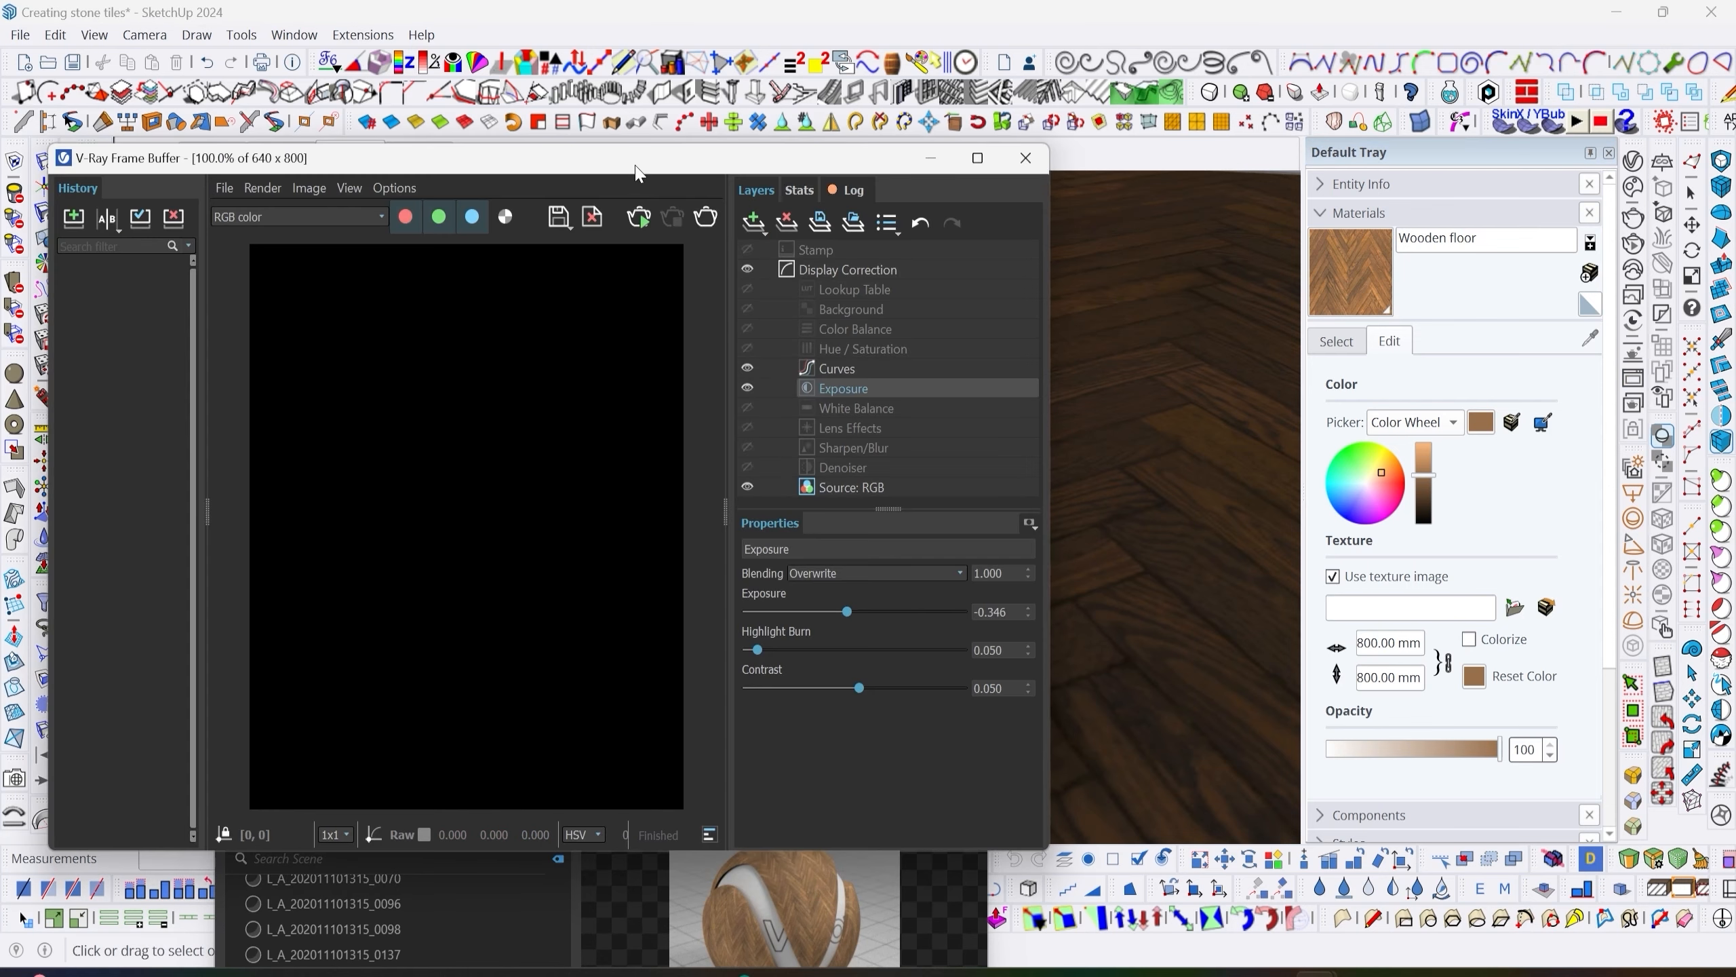
pyautogui.moveTo(636, 172); pyautogui.dragTo(680, 123)
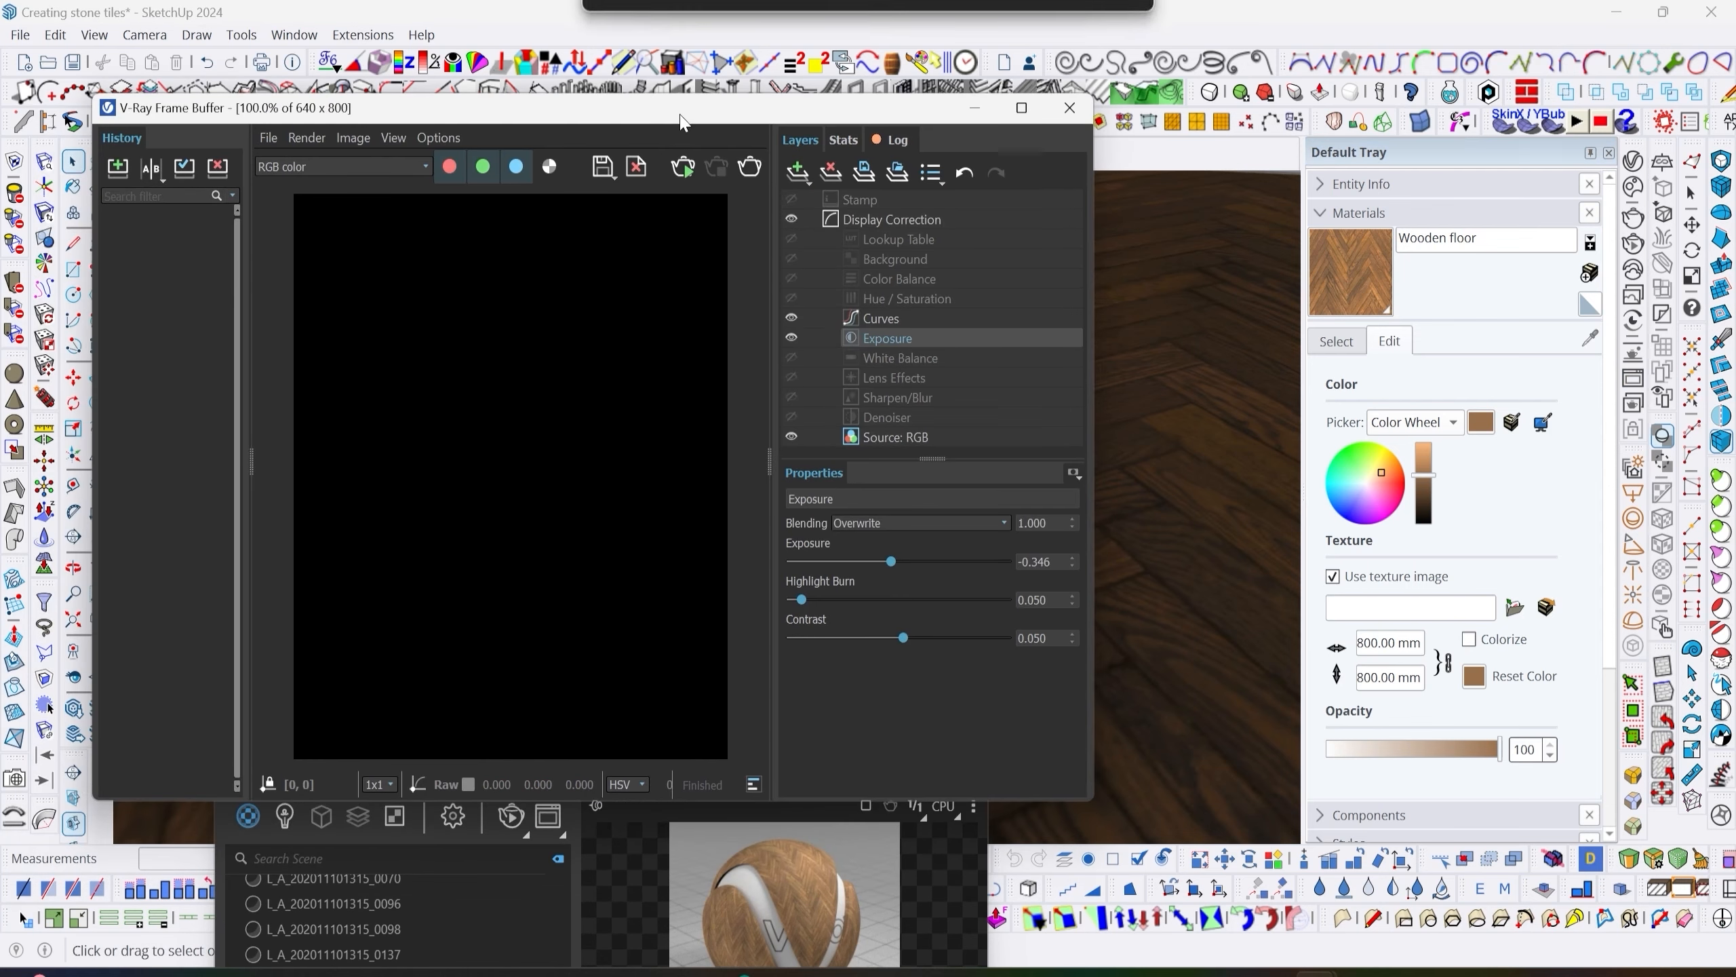
pyautogui.click(683, 168)
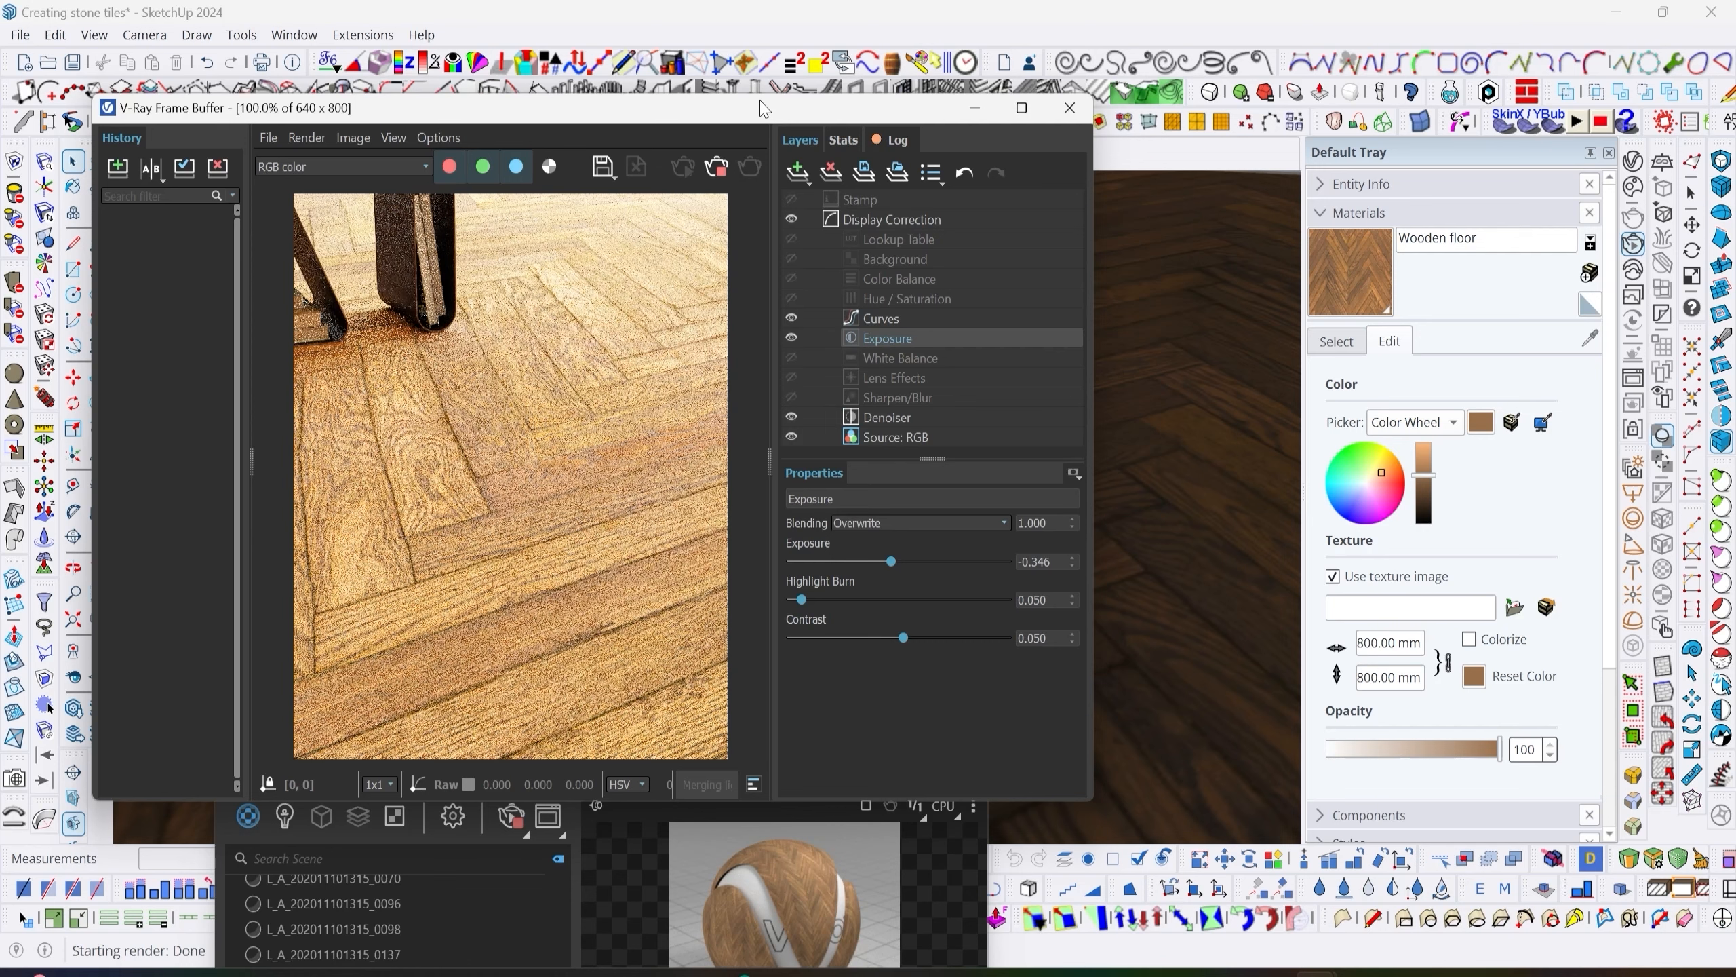
pyautogui.click(715, 172)
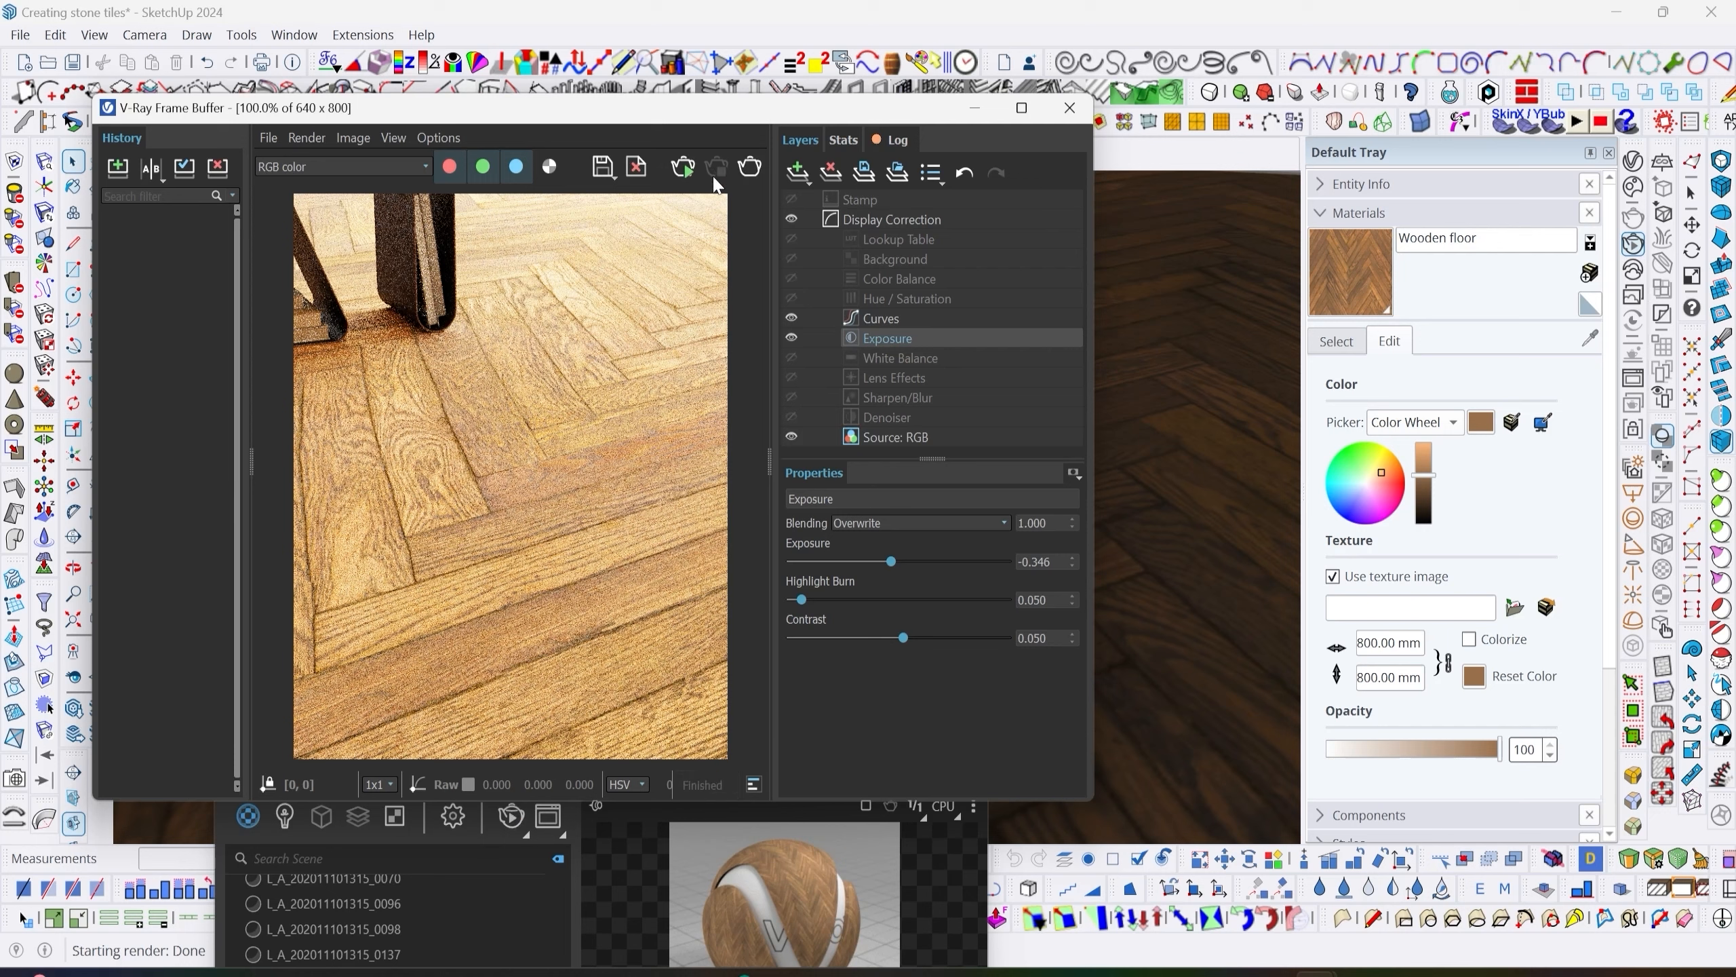
# Label the floor render in the frame buffer history with the note "AO+CO".
pyautogui.rightClick(148, 231)
pyautogui.click(185, 241)
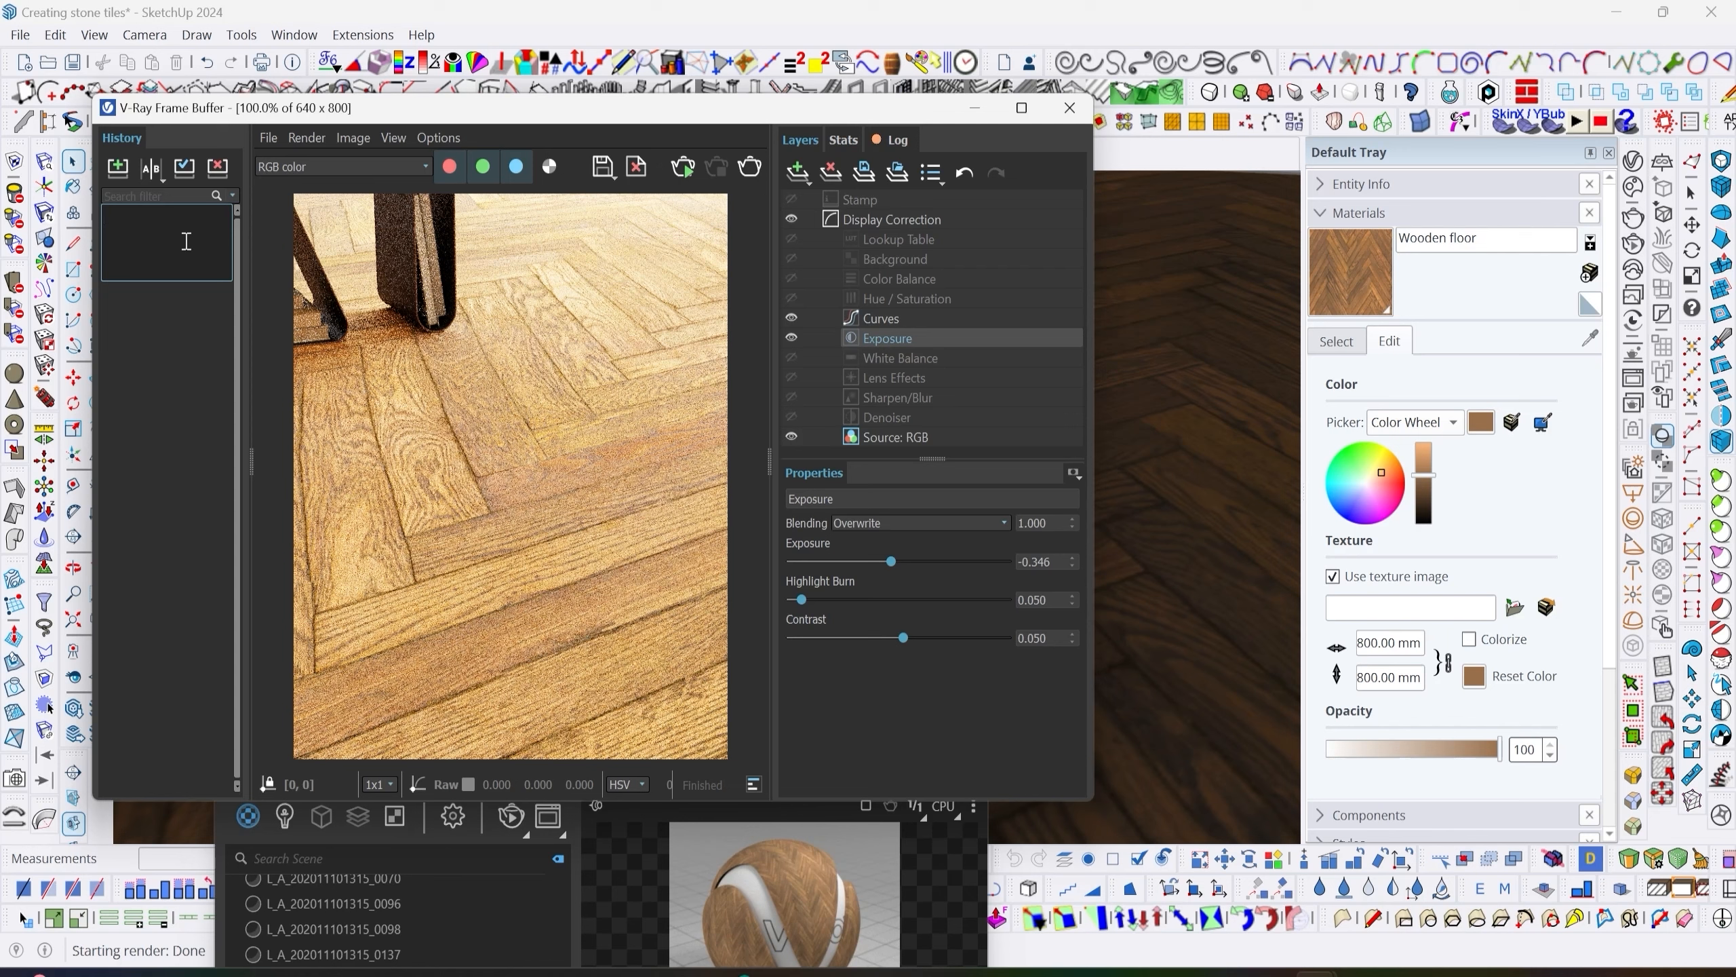
pyautogui.write('AO+DF')
pyautogui.press('BackSpace')
pyautogui.press('BackSpace')
pyautogui.write('CO')
pyautogui.click(188, 350)
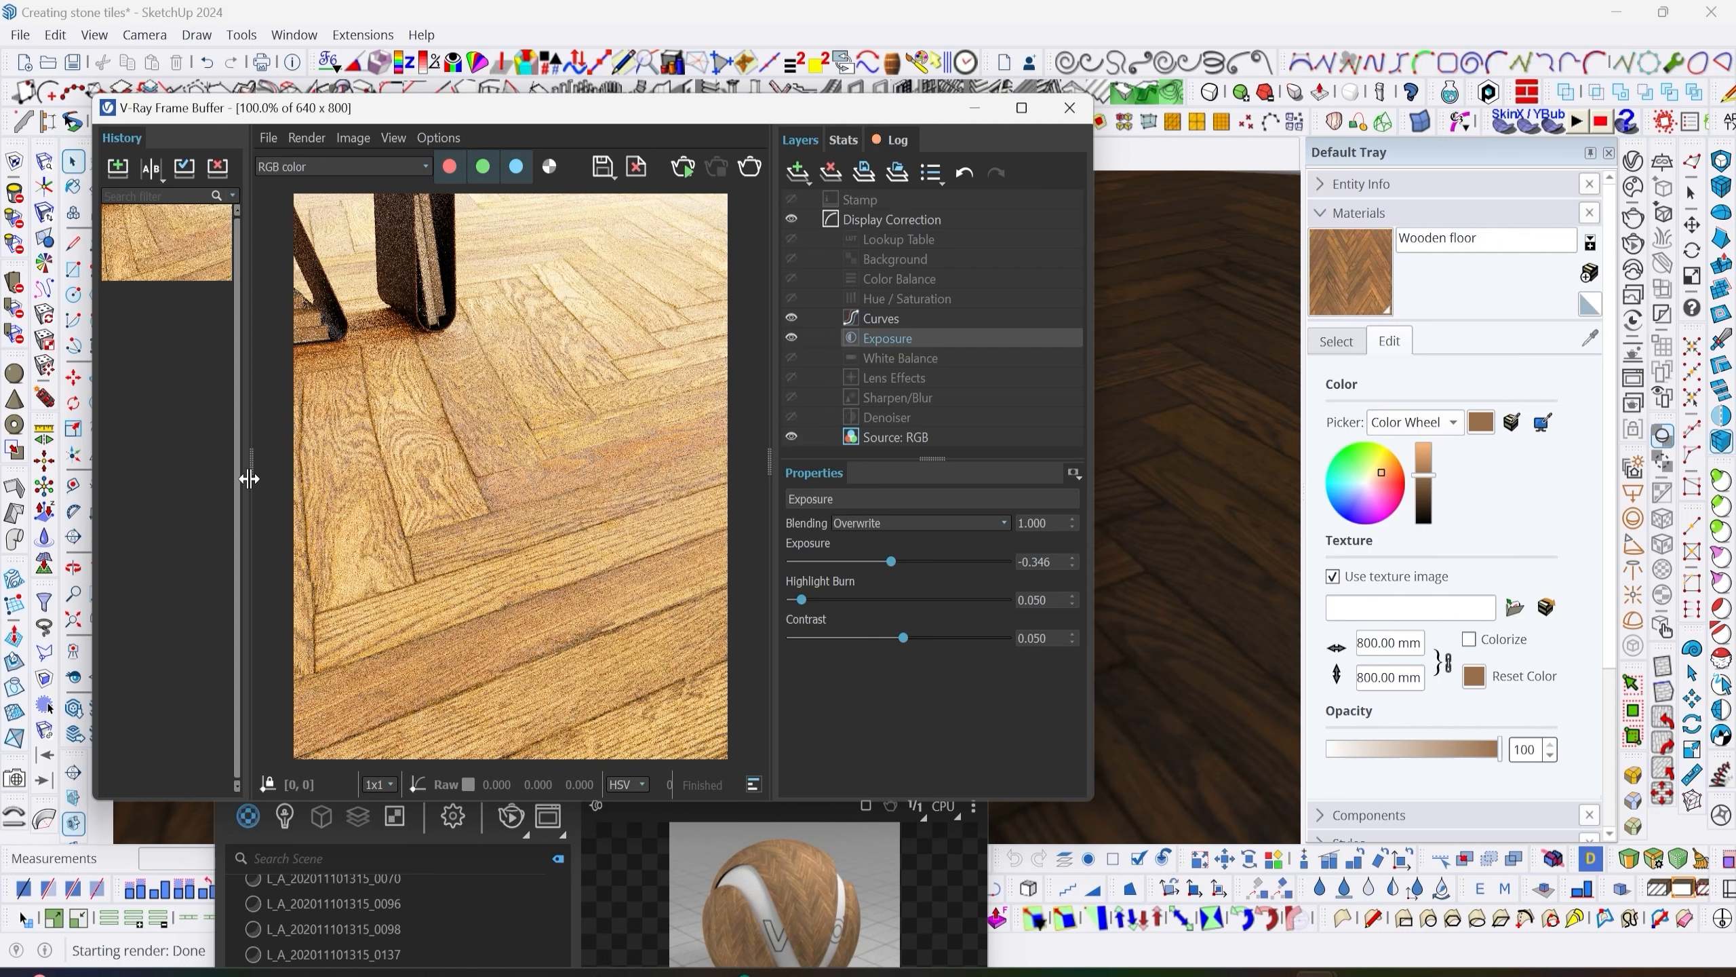
# Load WoodFlooring037_REFL_HIRES.jpg as a bitmap for the Wooden floor material's Reflection Color in the V-Ray Asset Editor.
pyautogui.click(931, 922)
pyautogui.moveTo(811, 772); pyautogui.dragTo(1058, 112)
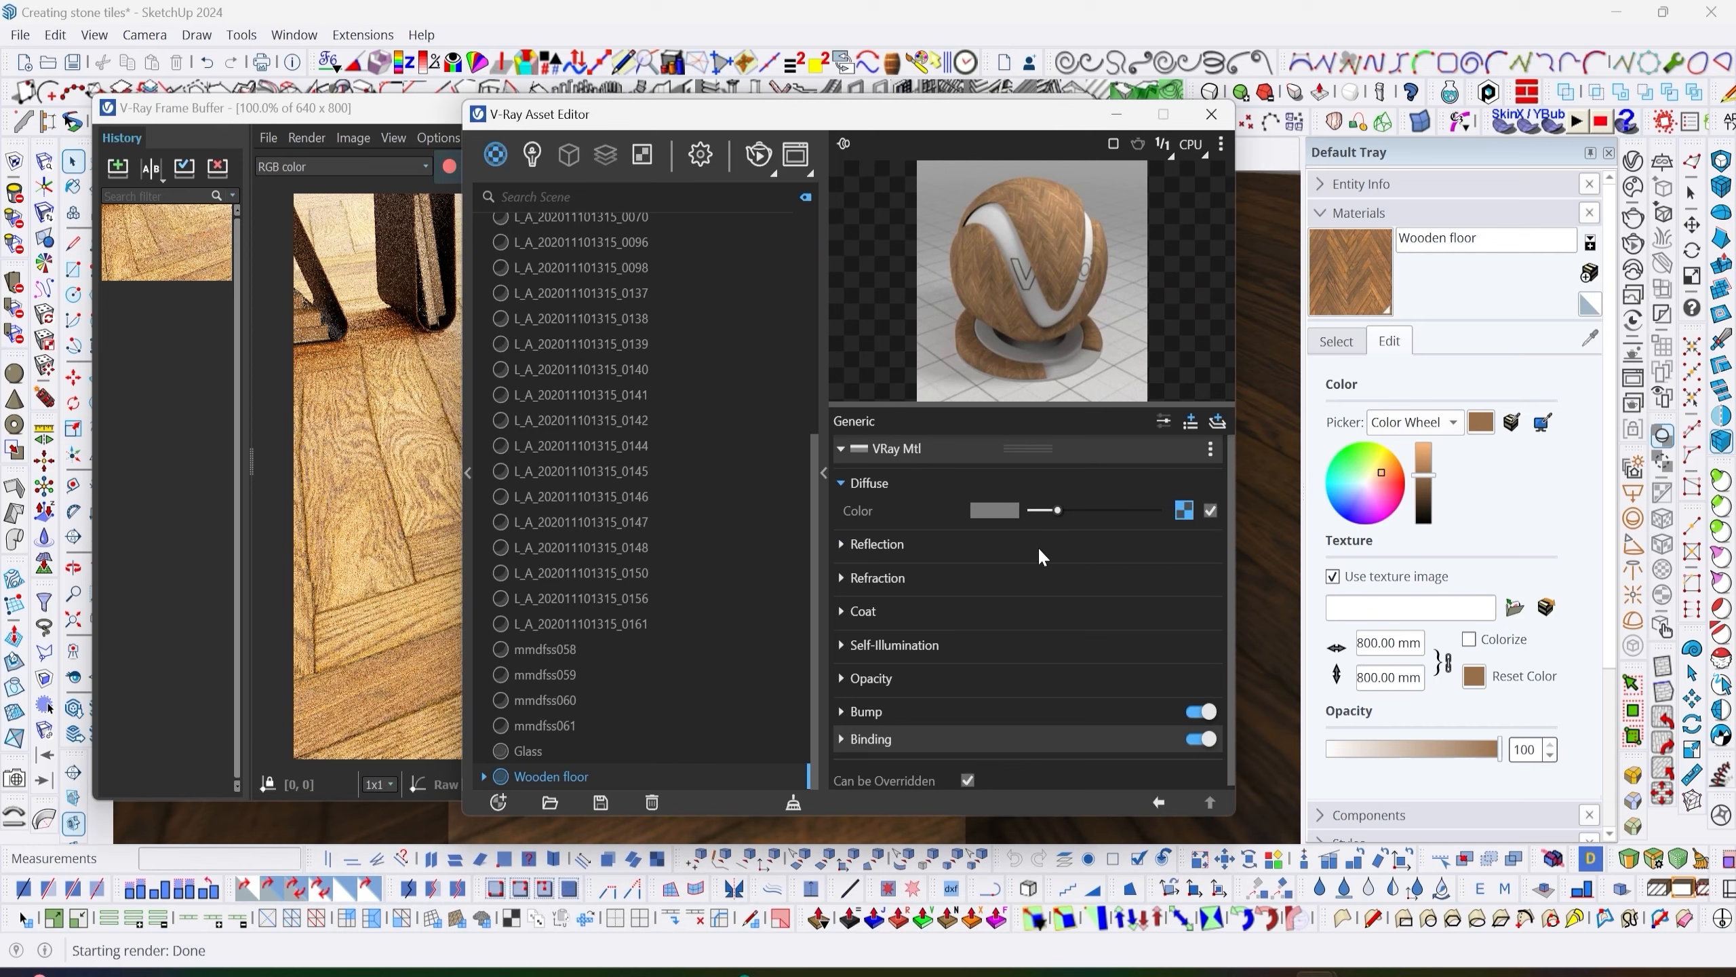
pyautogui.click(950, 545)
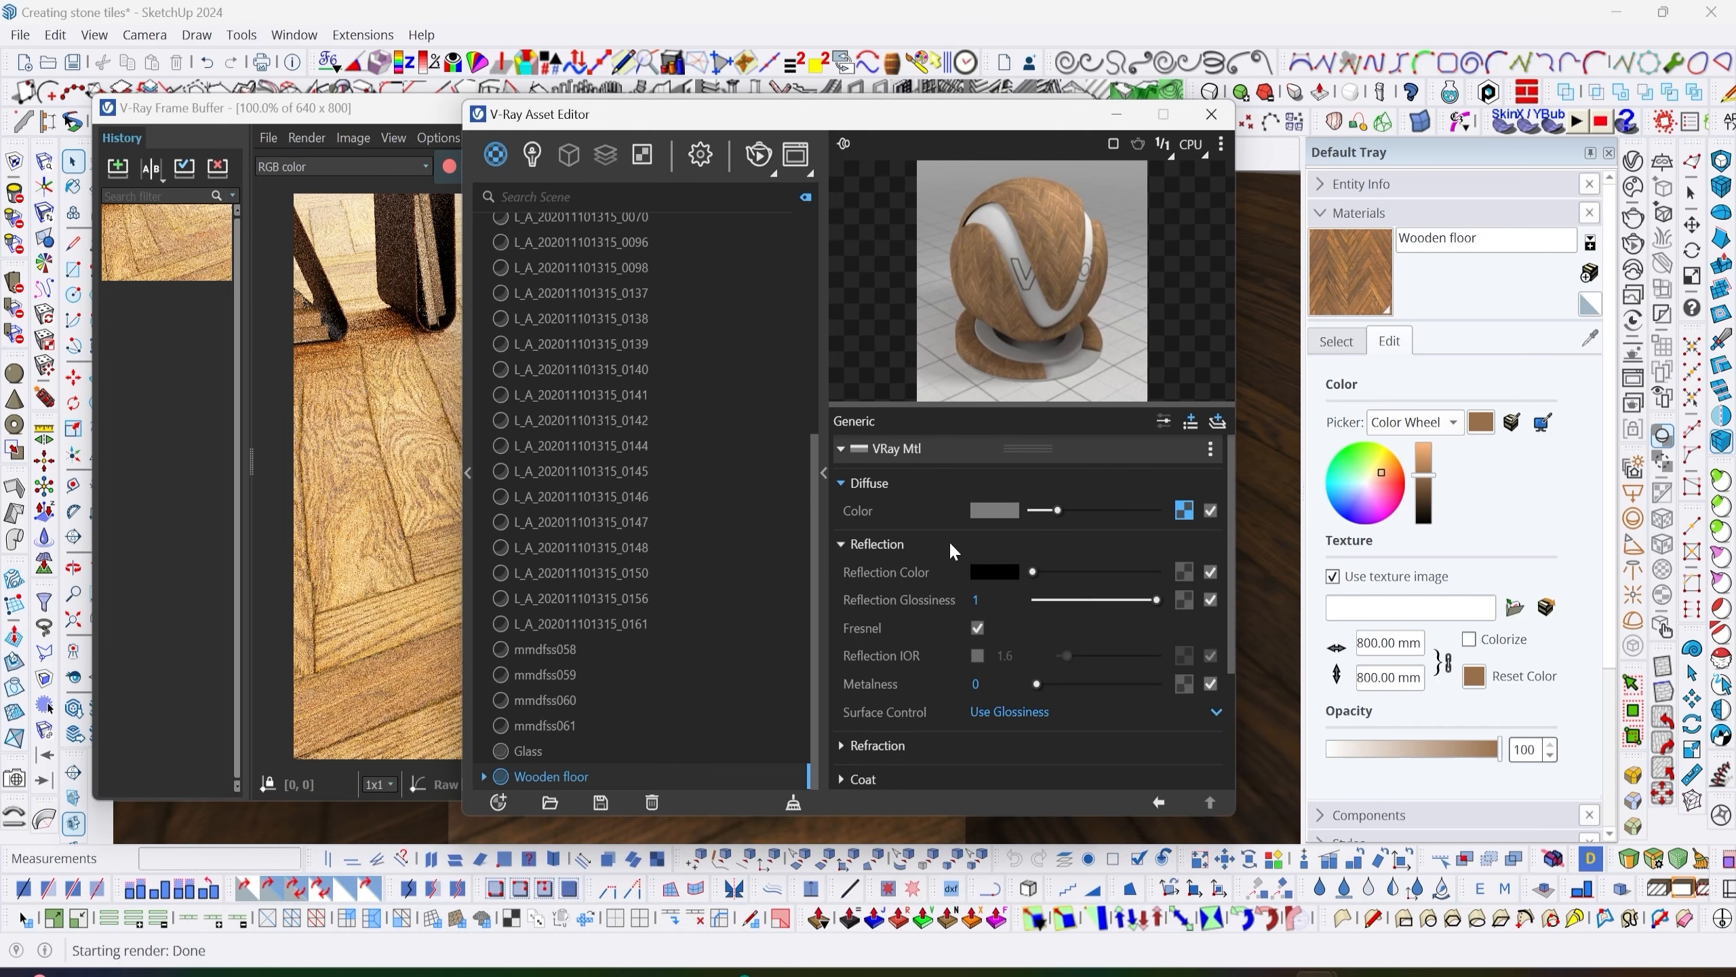
pyautogui.click(1184, 570)
pyautogui.click(1115, 178)
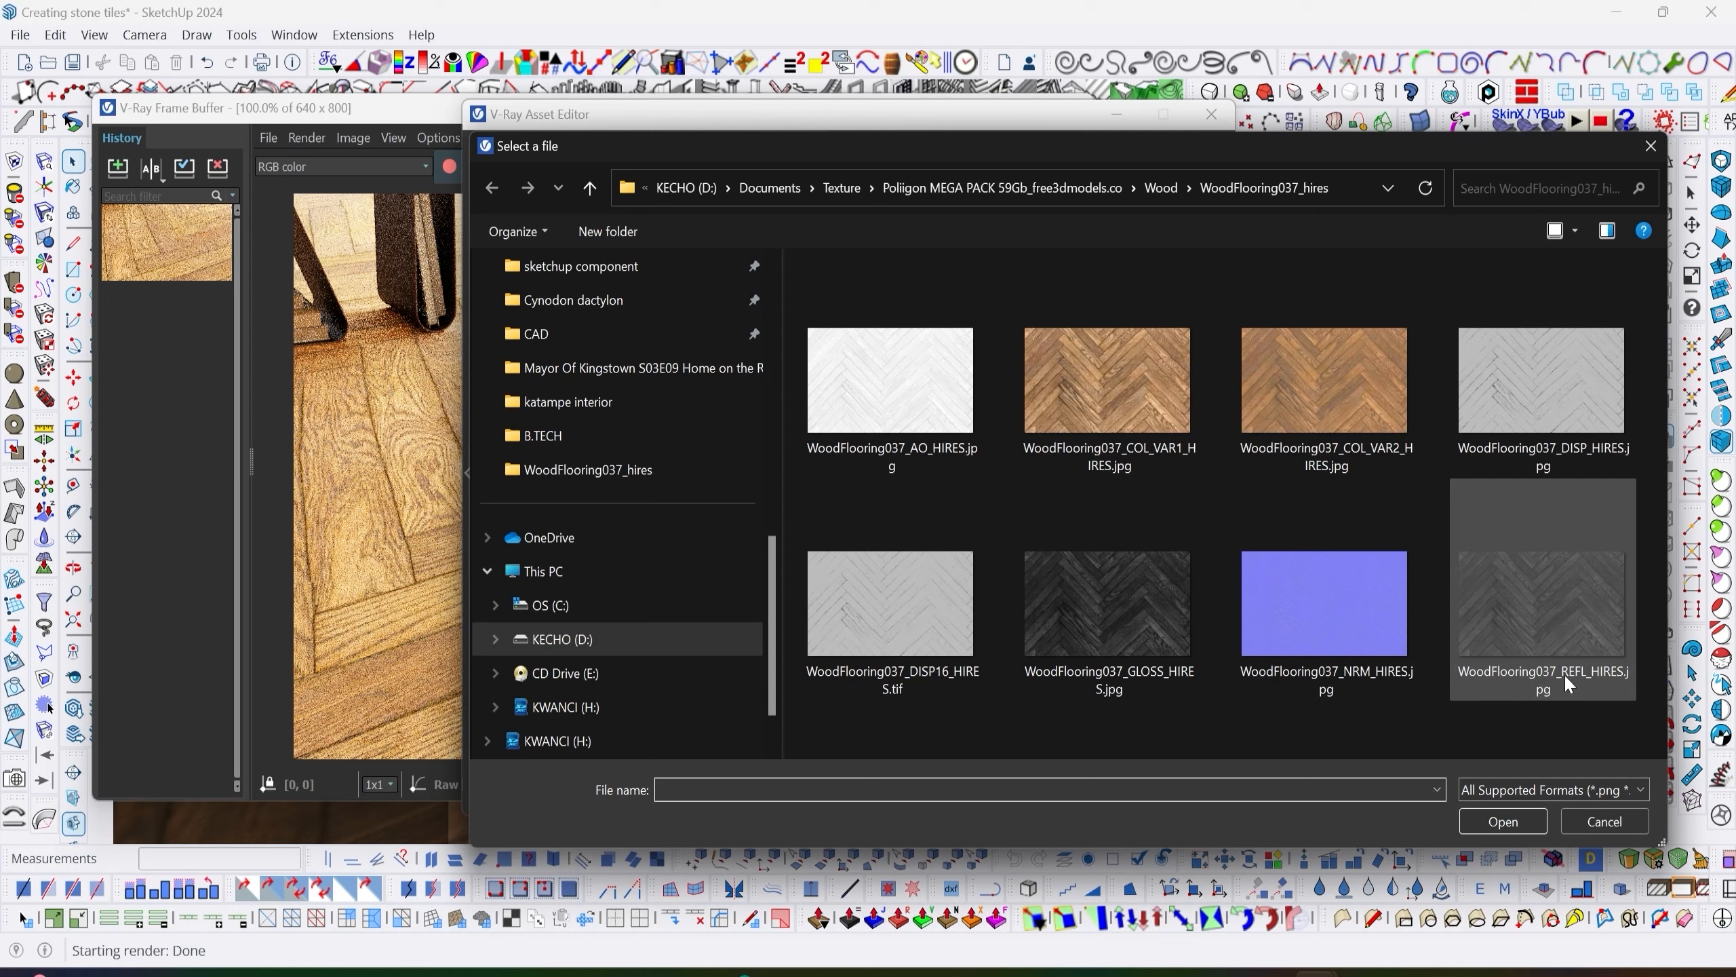
pyautogui.click(1568, 636)
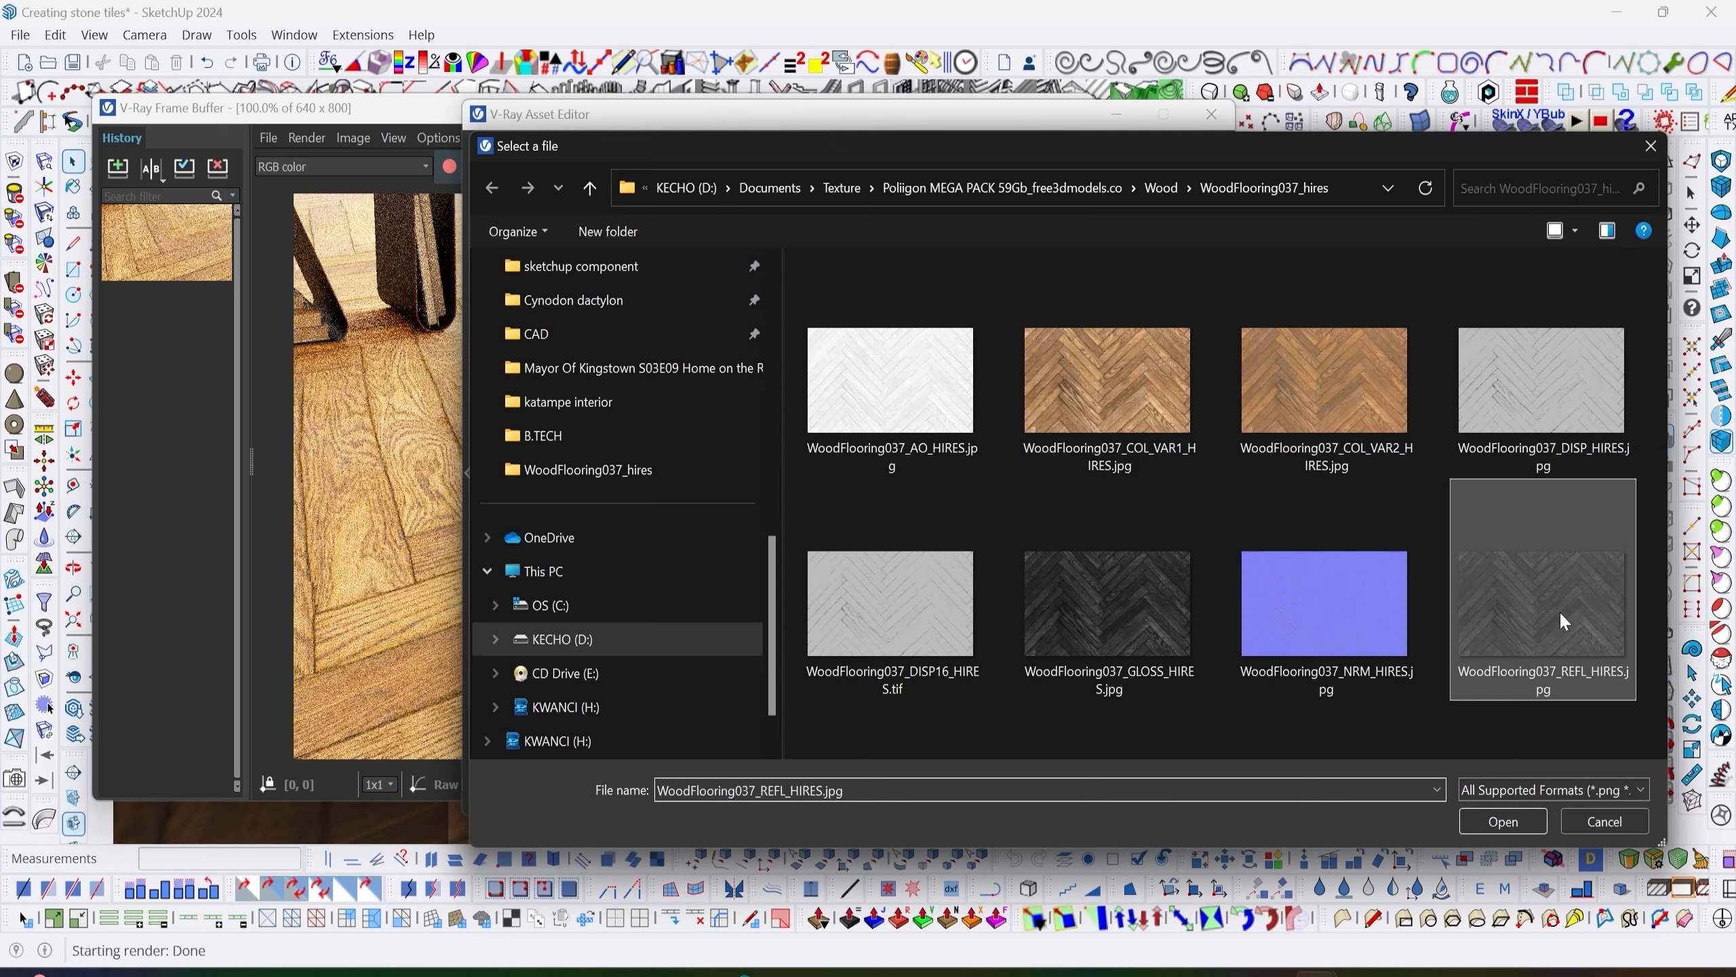
pyautogui.click(1518, 817)
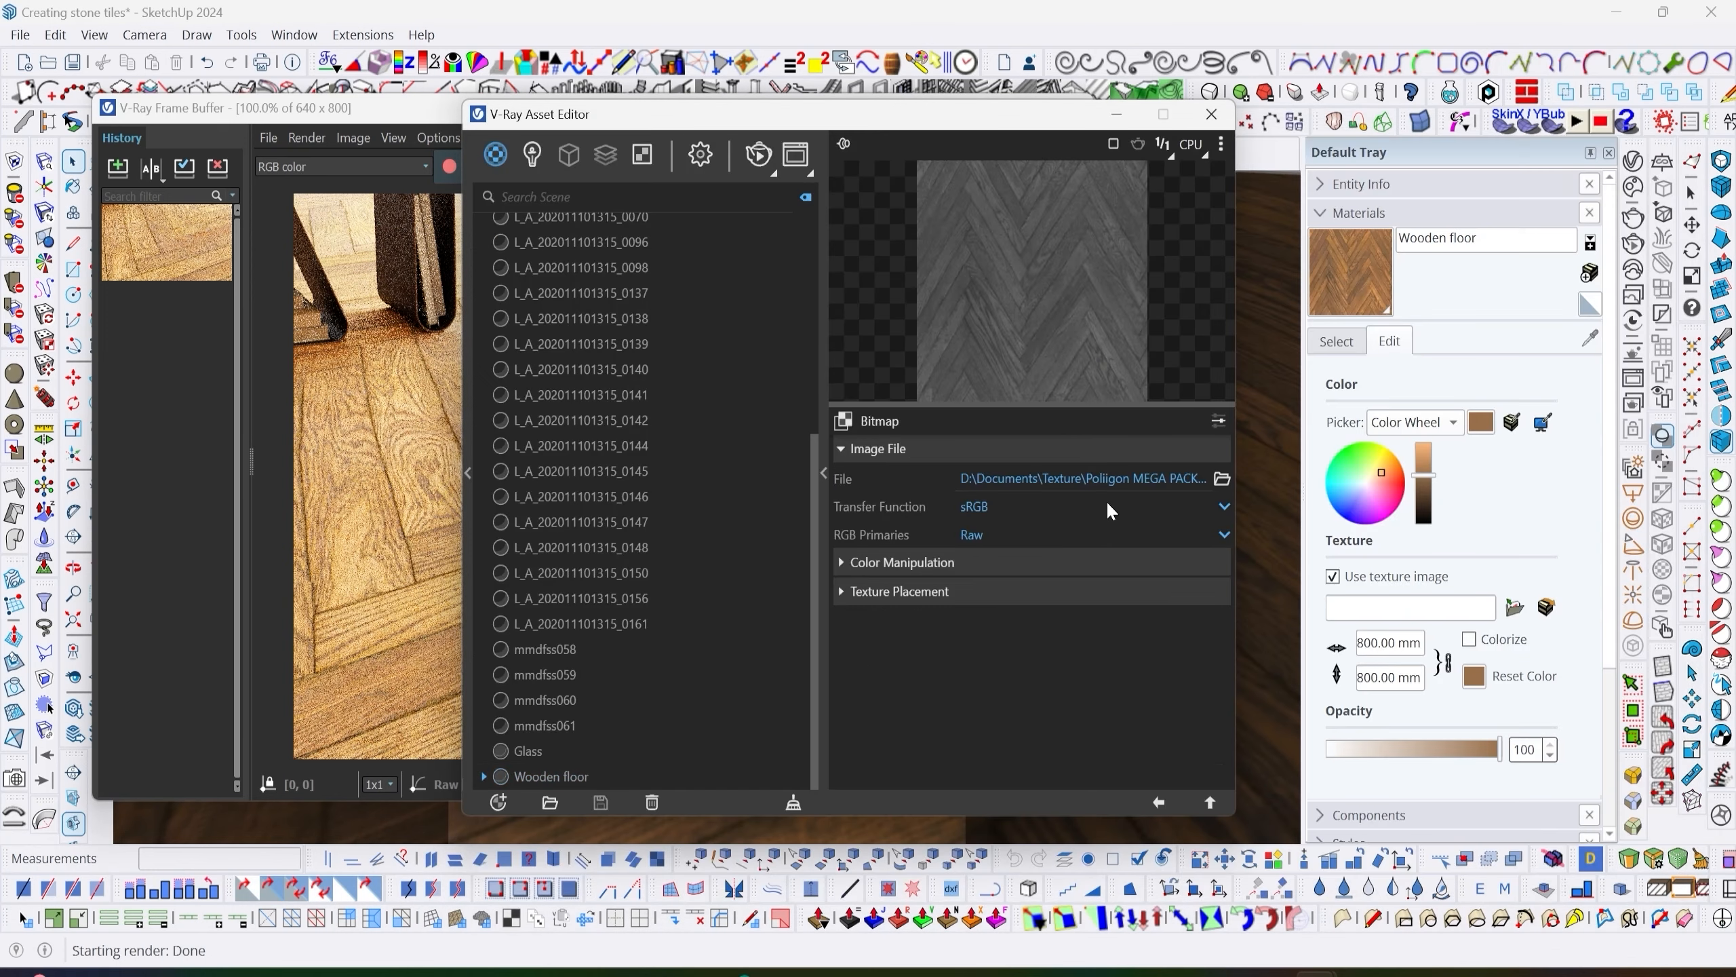
# Set the reflection bitmap's transfer function to None, return to the material settings, and switch the material preview to Floor.
pyautogui.click(1017, 503)
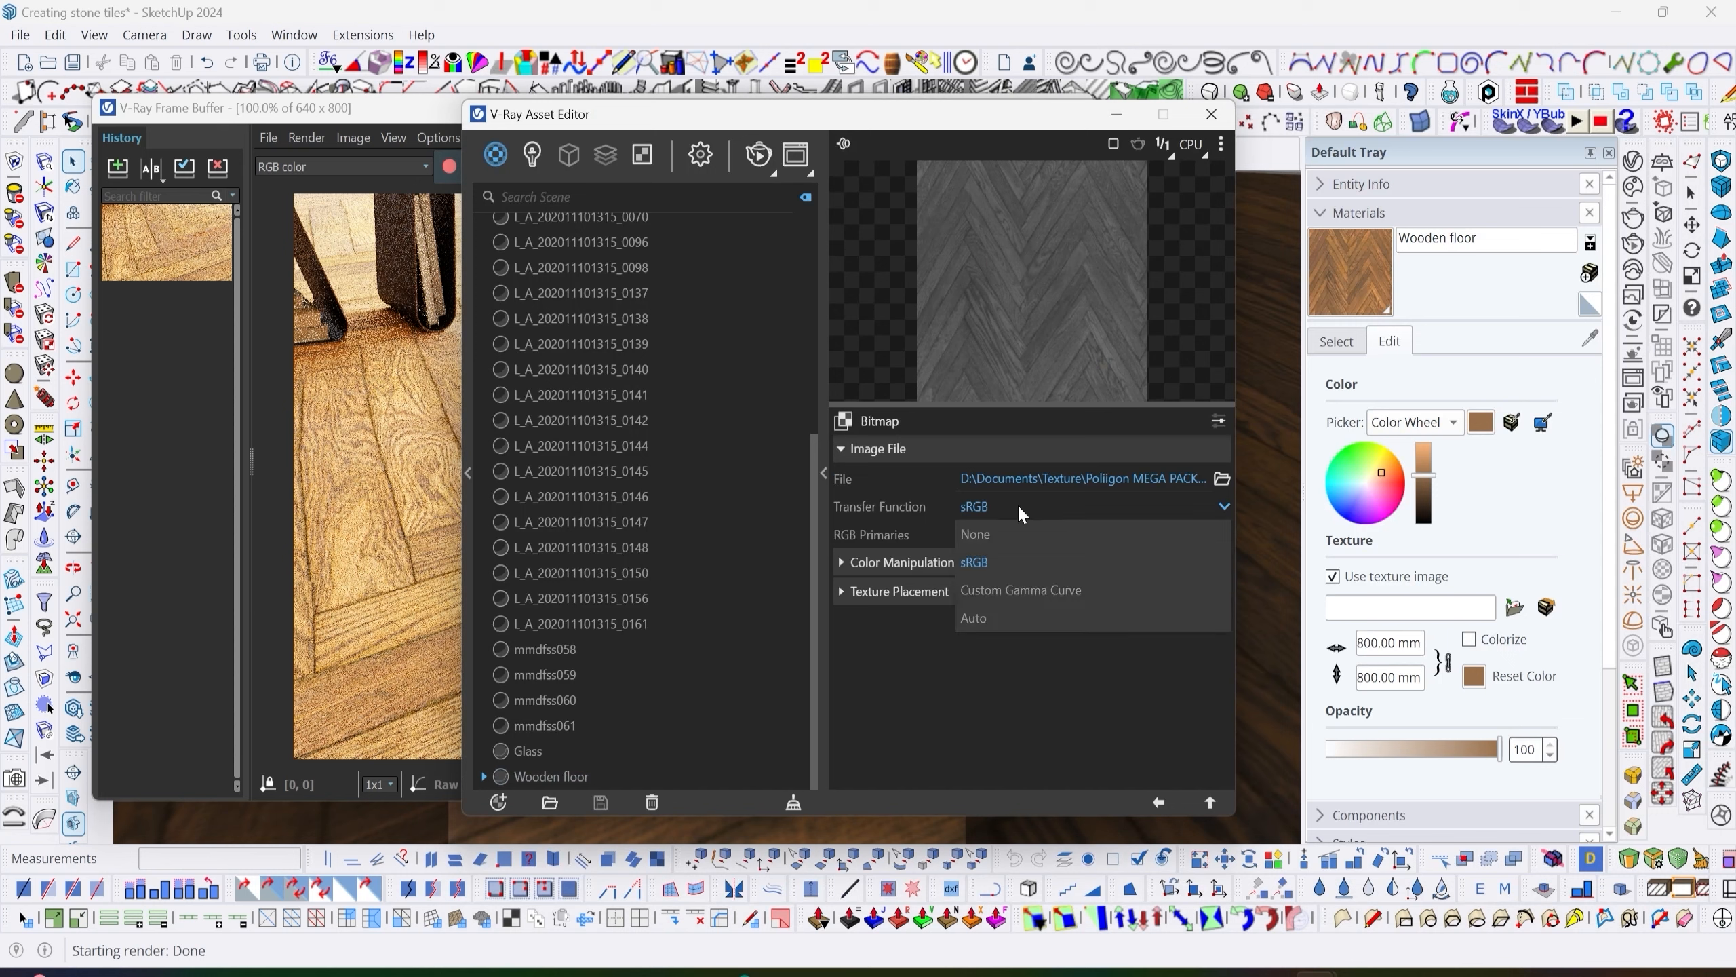
pyautogui.click(1010, 541)
pyautogui.click(1161, 802)
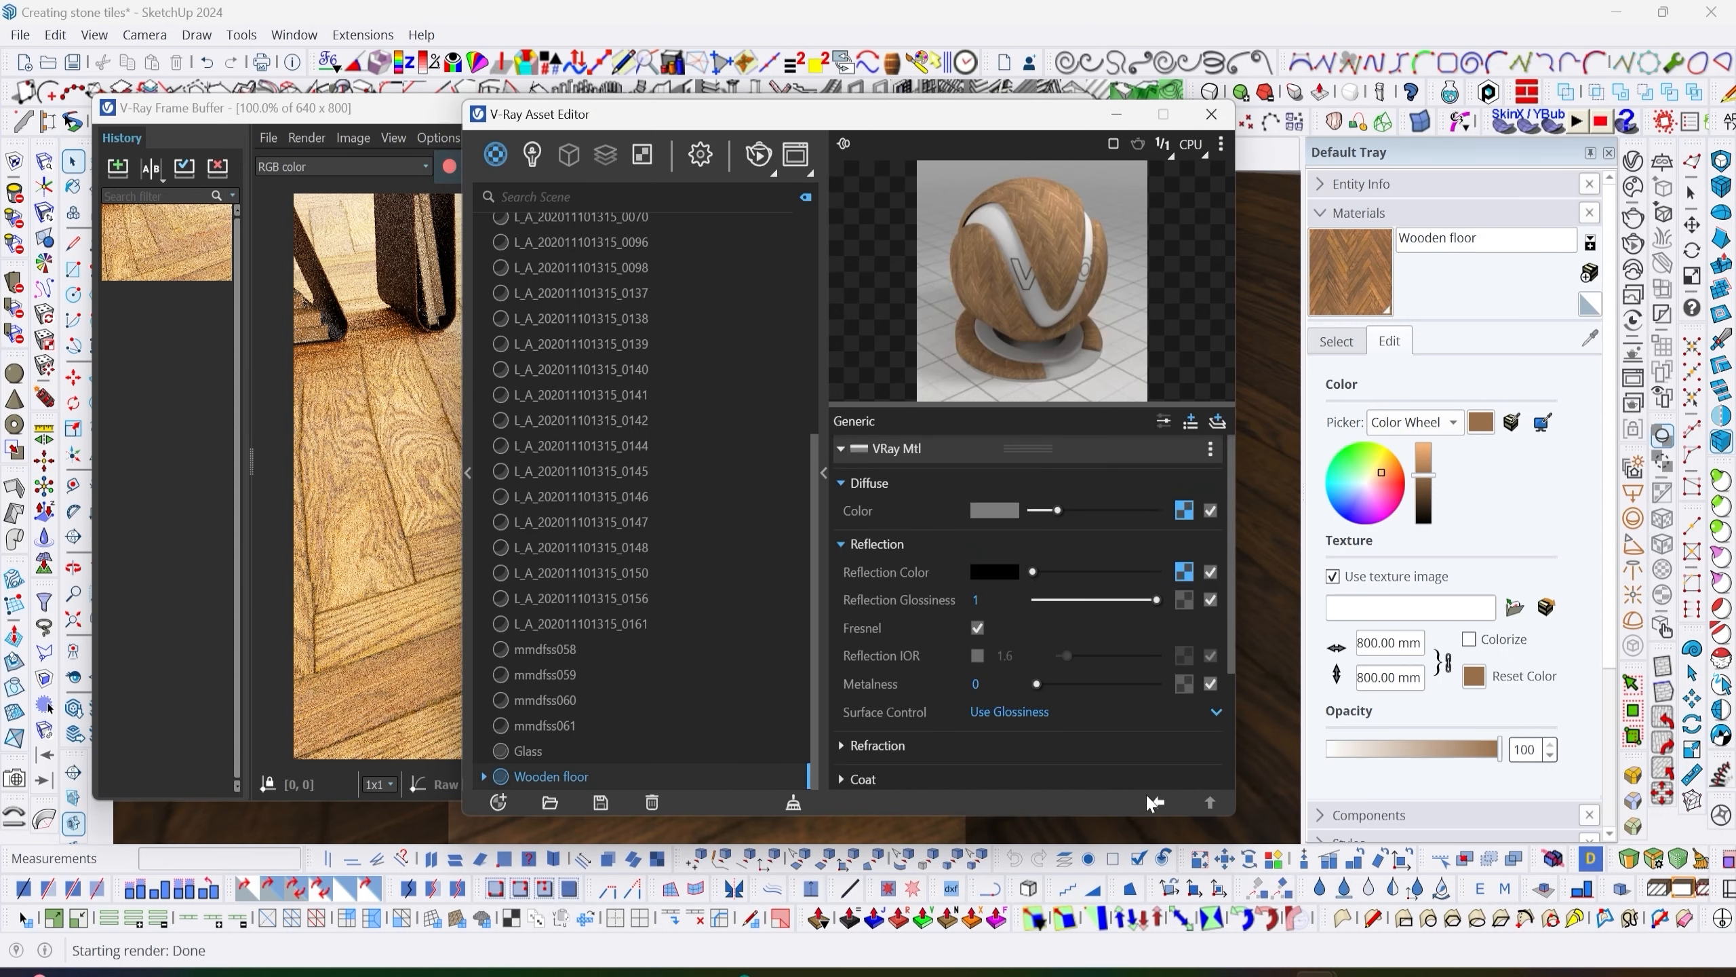
pyautogui.click(1222, 145)
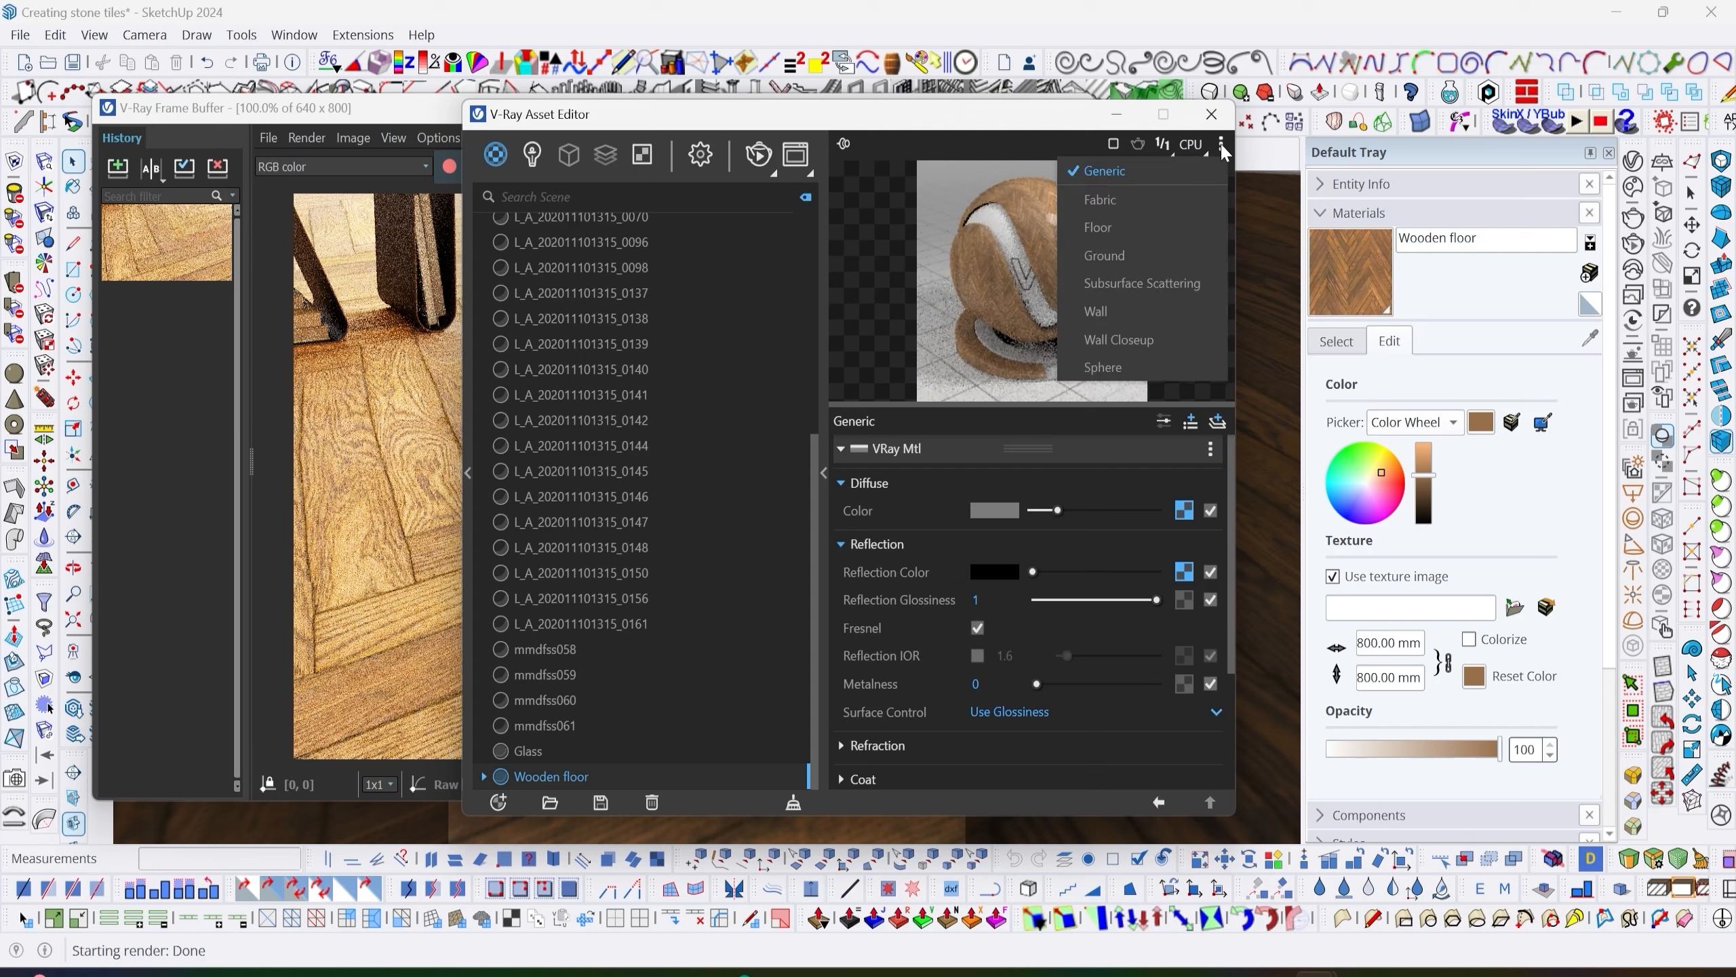
pyautogui.click(1131, 233)
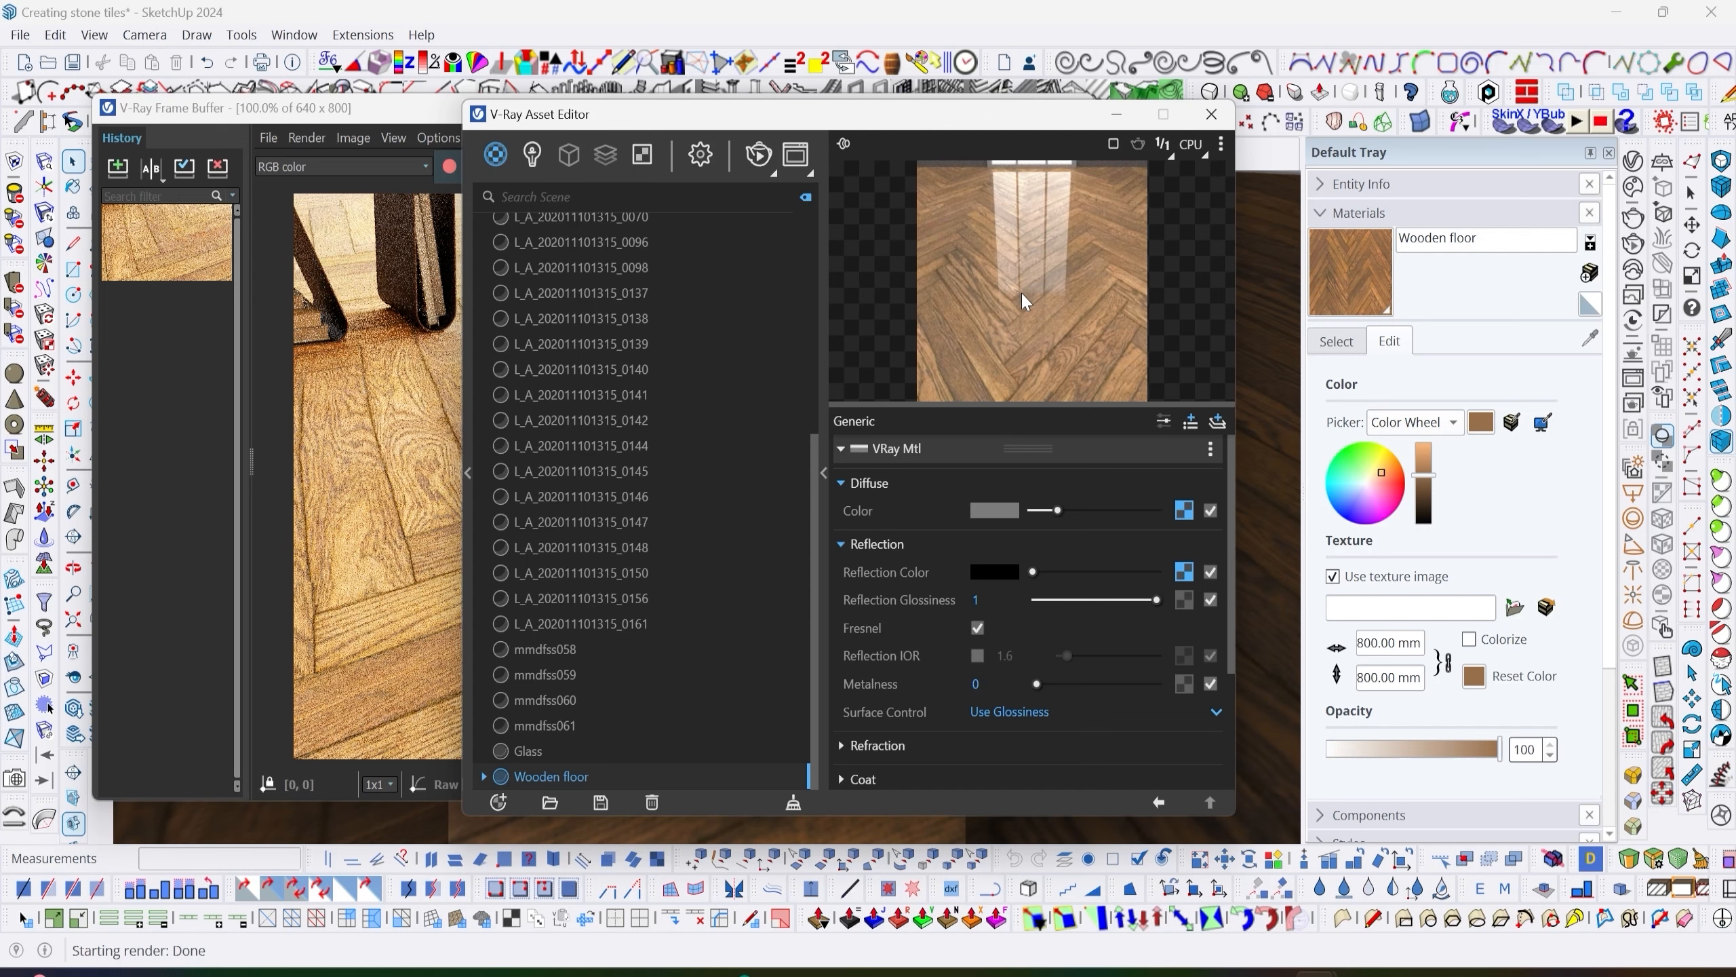
# Render the floor with the reflection map, stop the render once it is resolved, and save it to the frame buffer history.
pyautogui.click(414, 113)
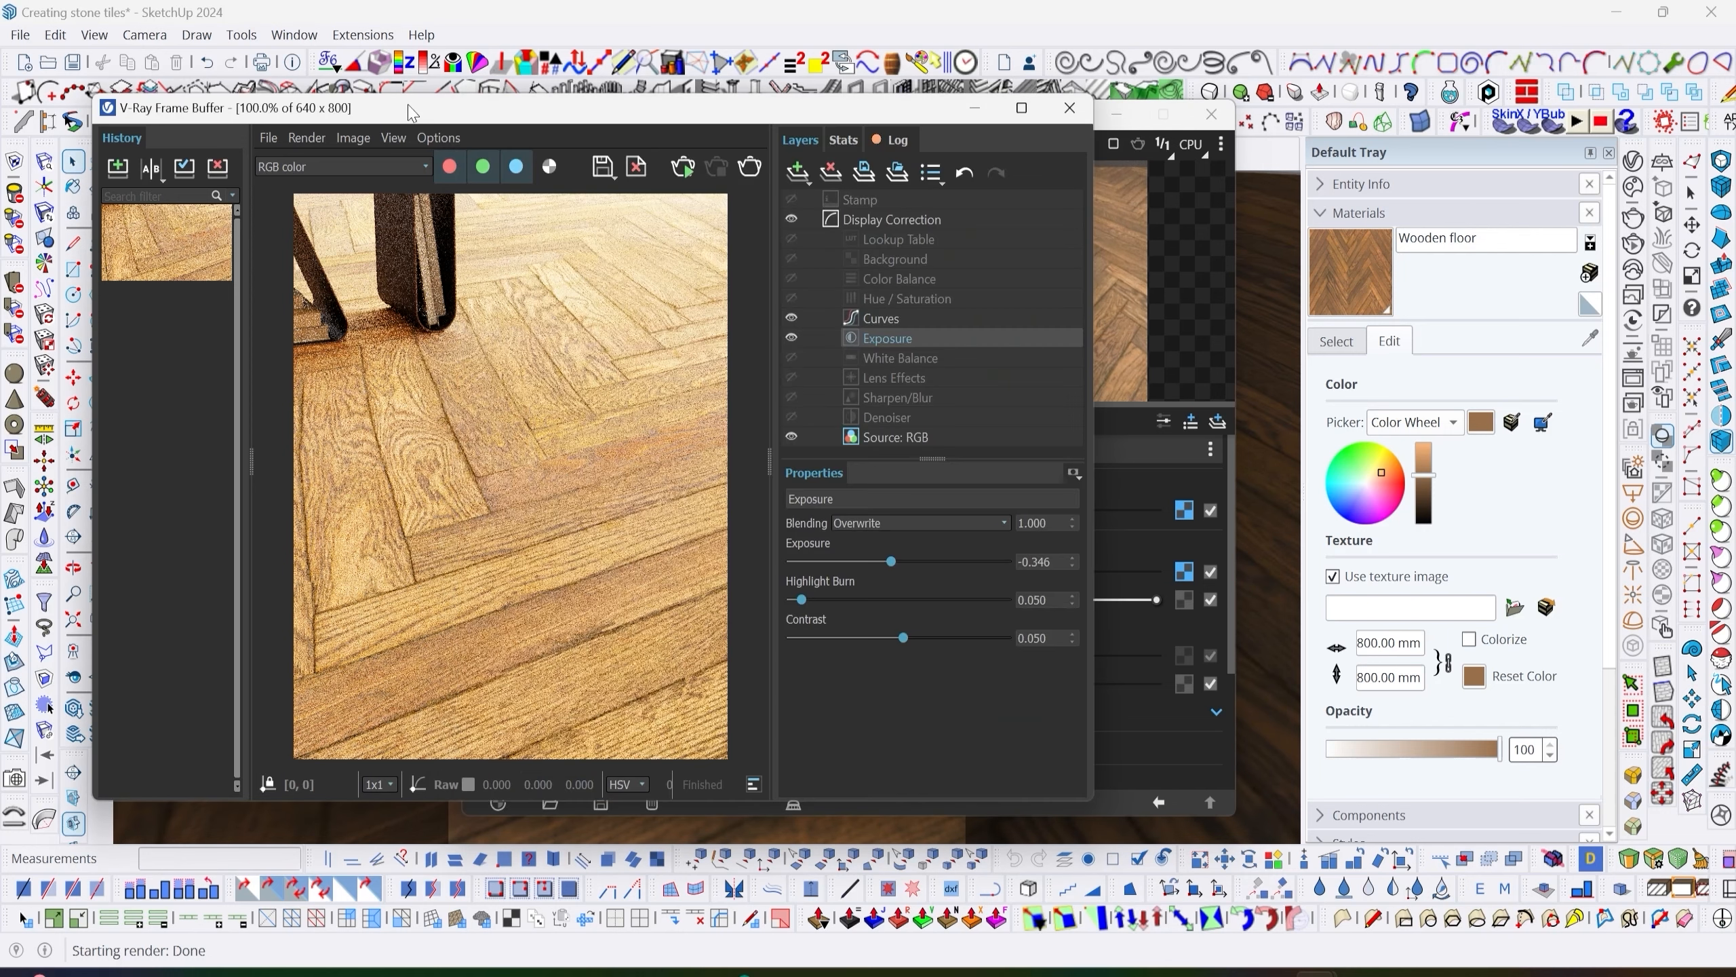
pyautogui.click(680, 170)
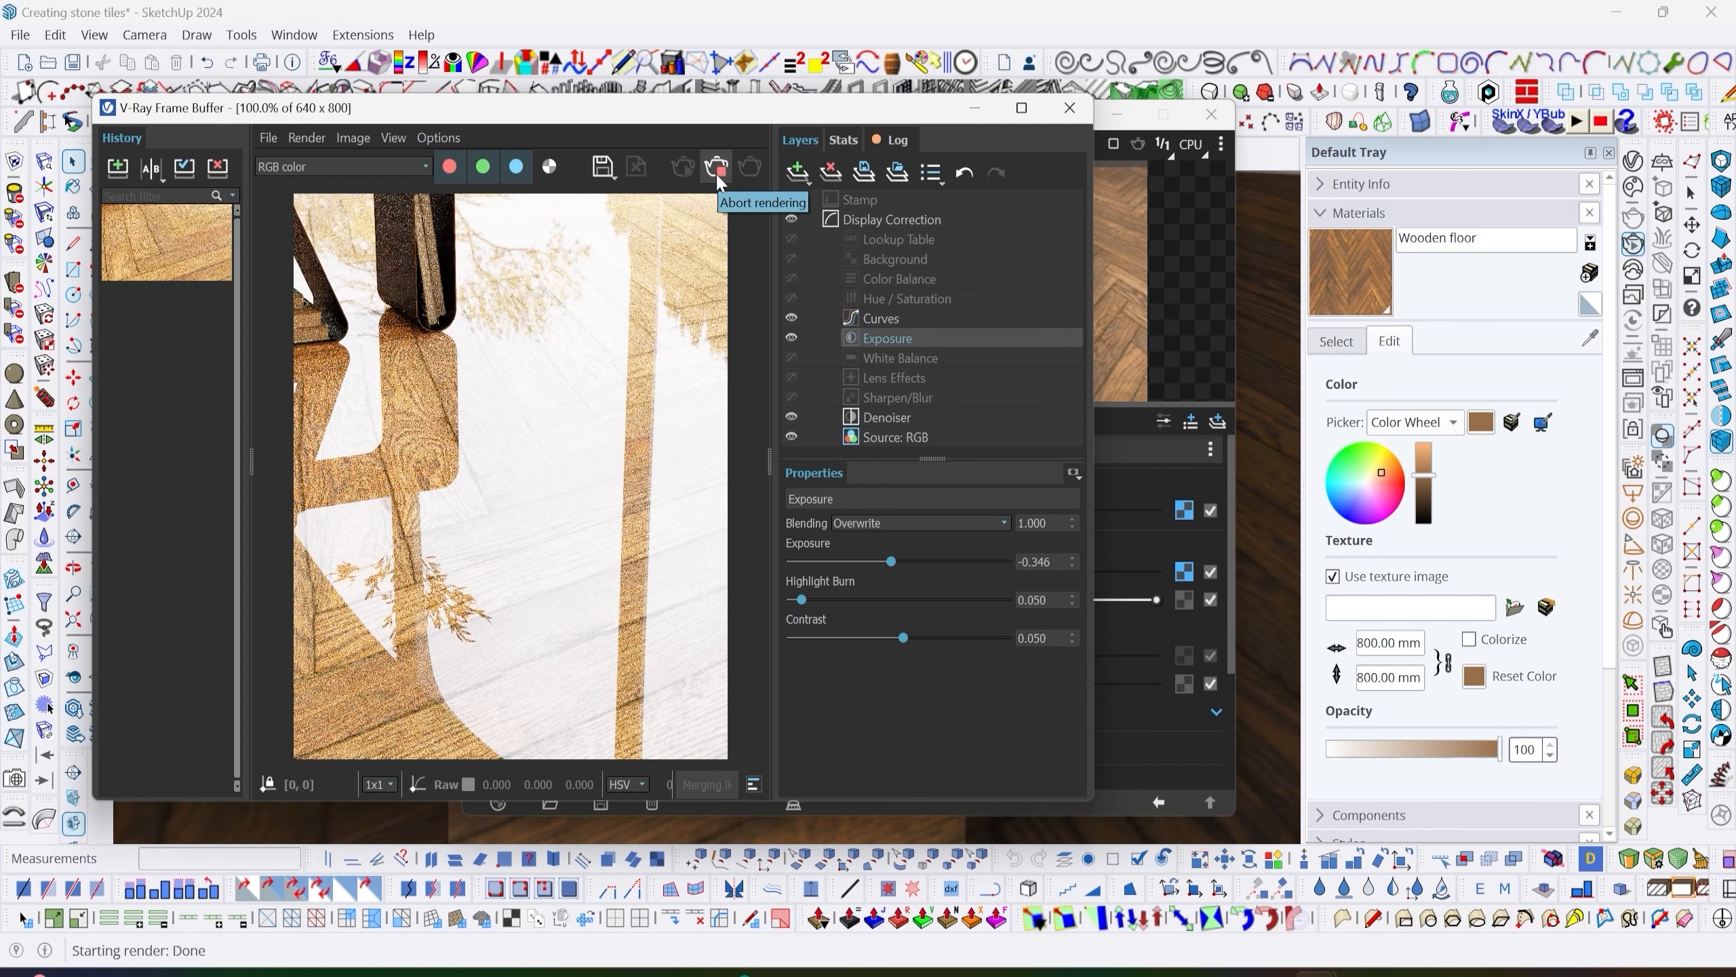
pyautogui.click(716, 171)
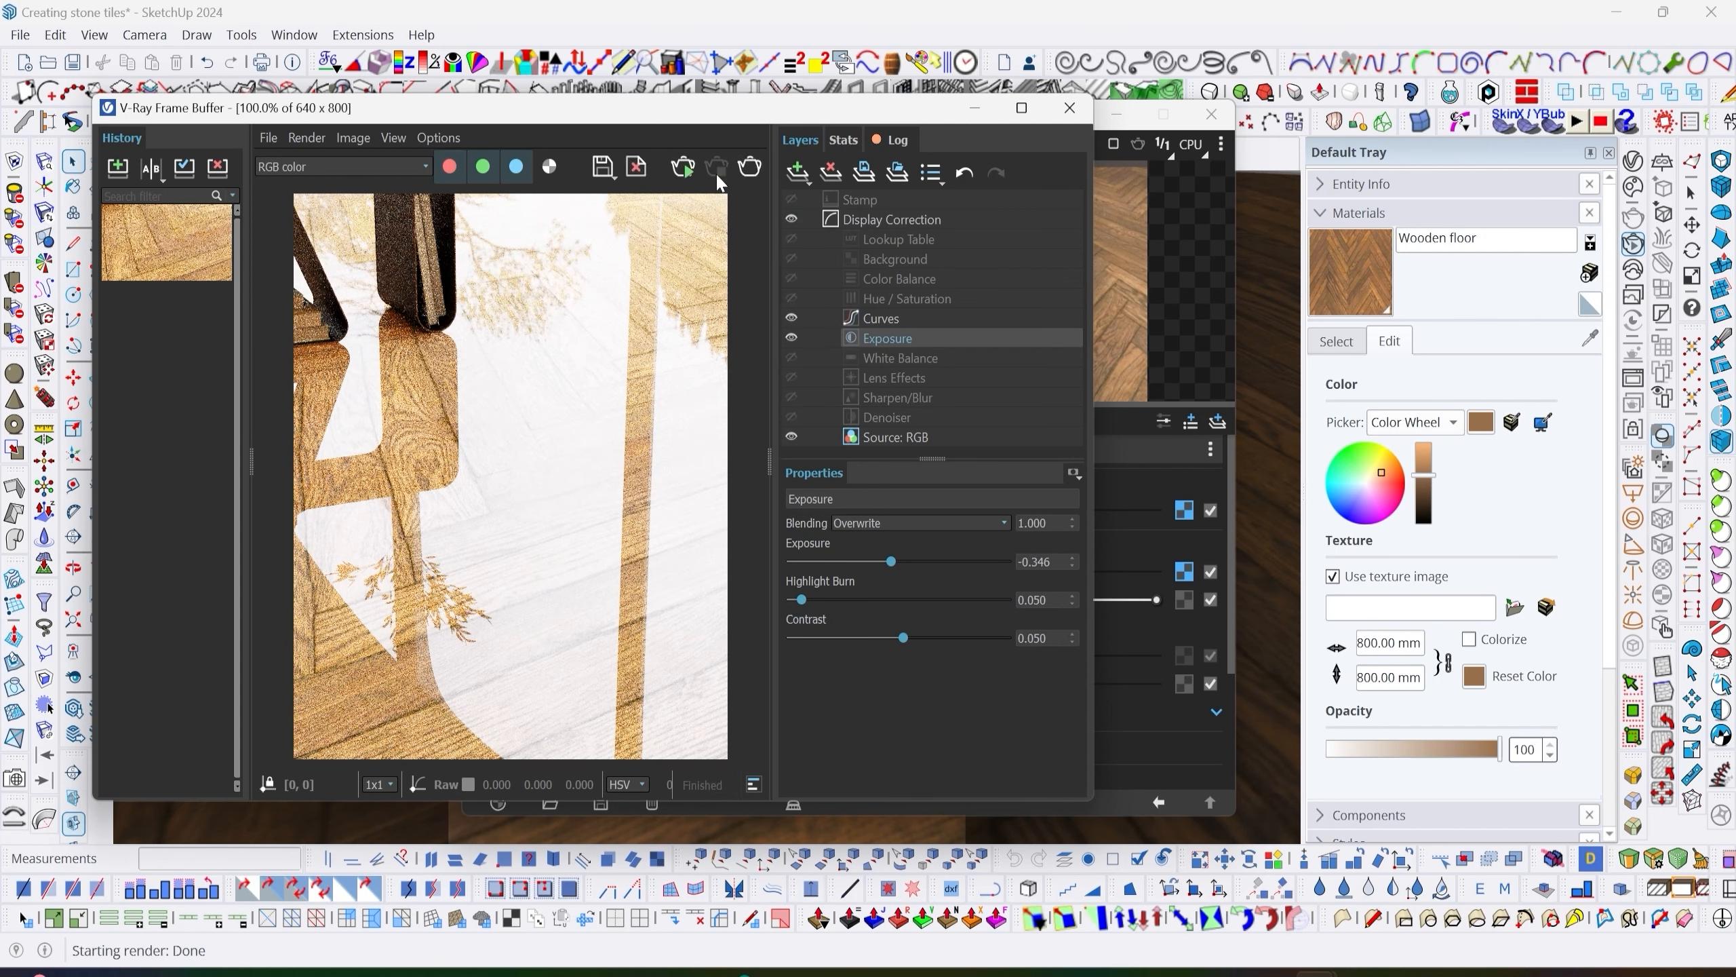
pyautogui.click(117, 167)
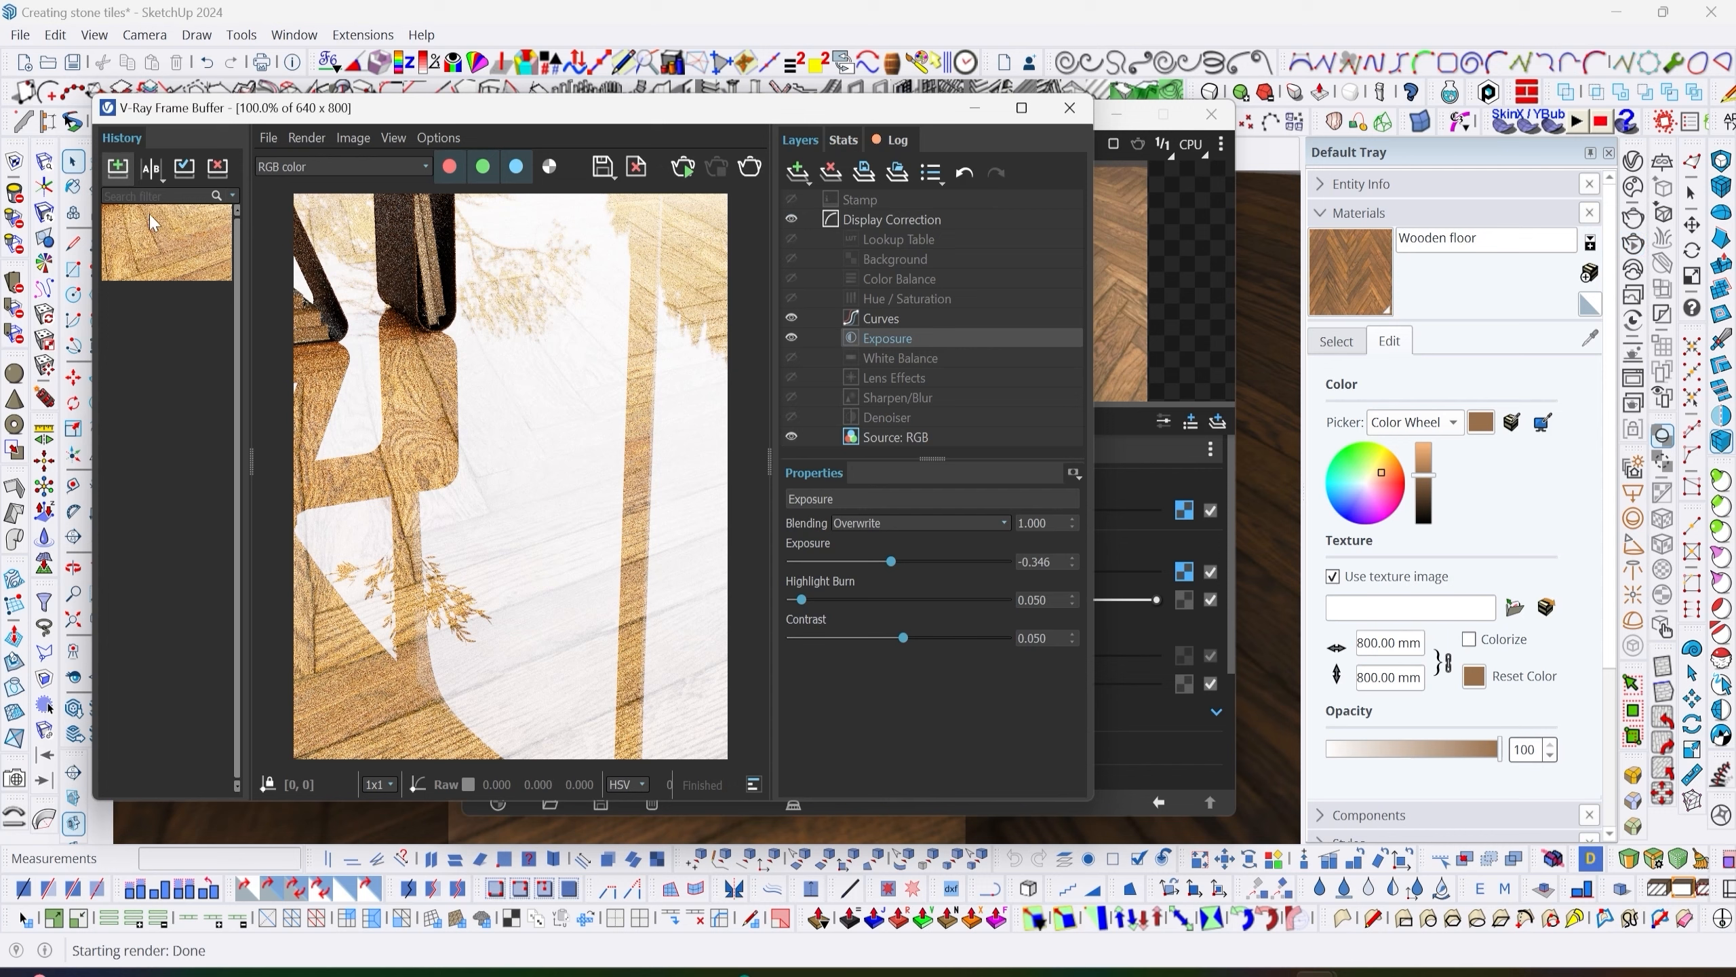
# Add the note "AO+COL+RF" to the newest render in the history and copy the note text for reuse.
pyautogui.rightClick(151, 225)
pyautogui.click(198, 235)
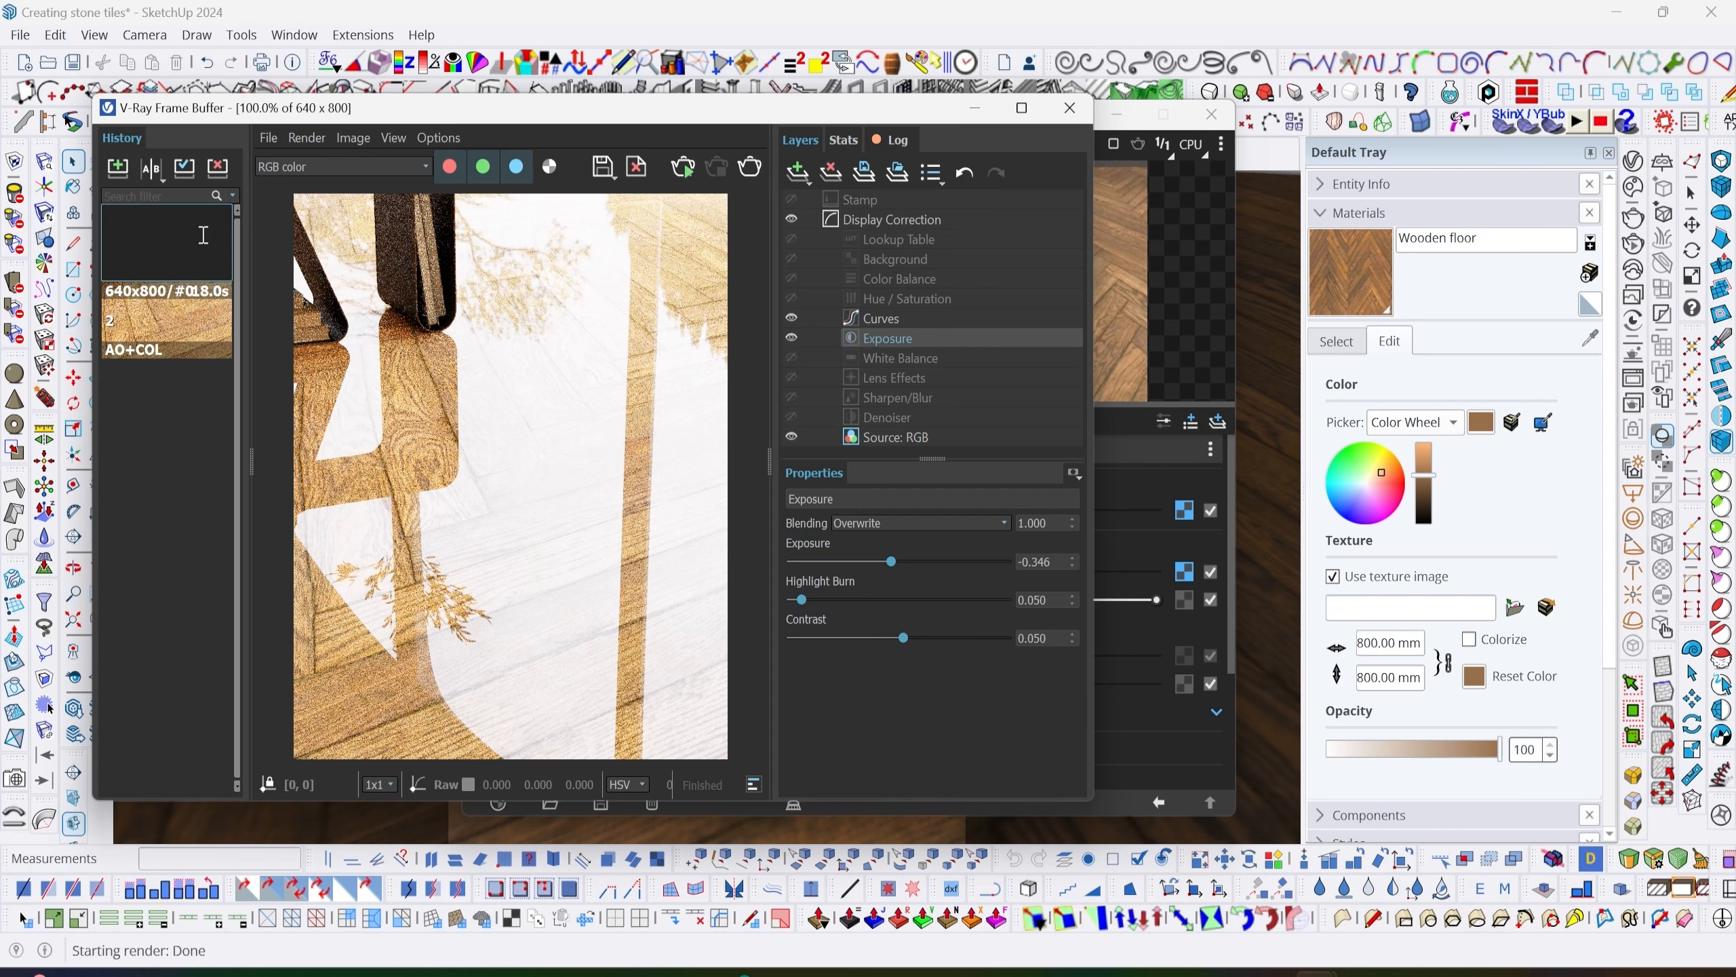
pyautogui.write('AO+COL+RF')
pyautogui.moveTo(198, 233); pyautogui.dragTo(102, 229)
pyautogui.hotkey('ctrl', 'c')
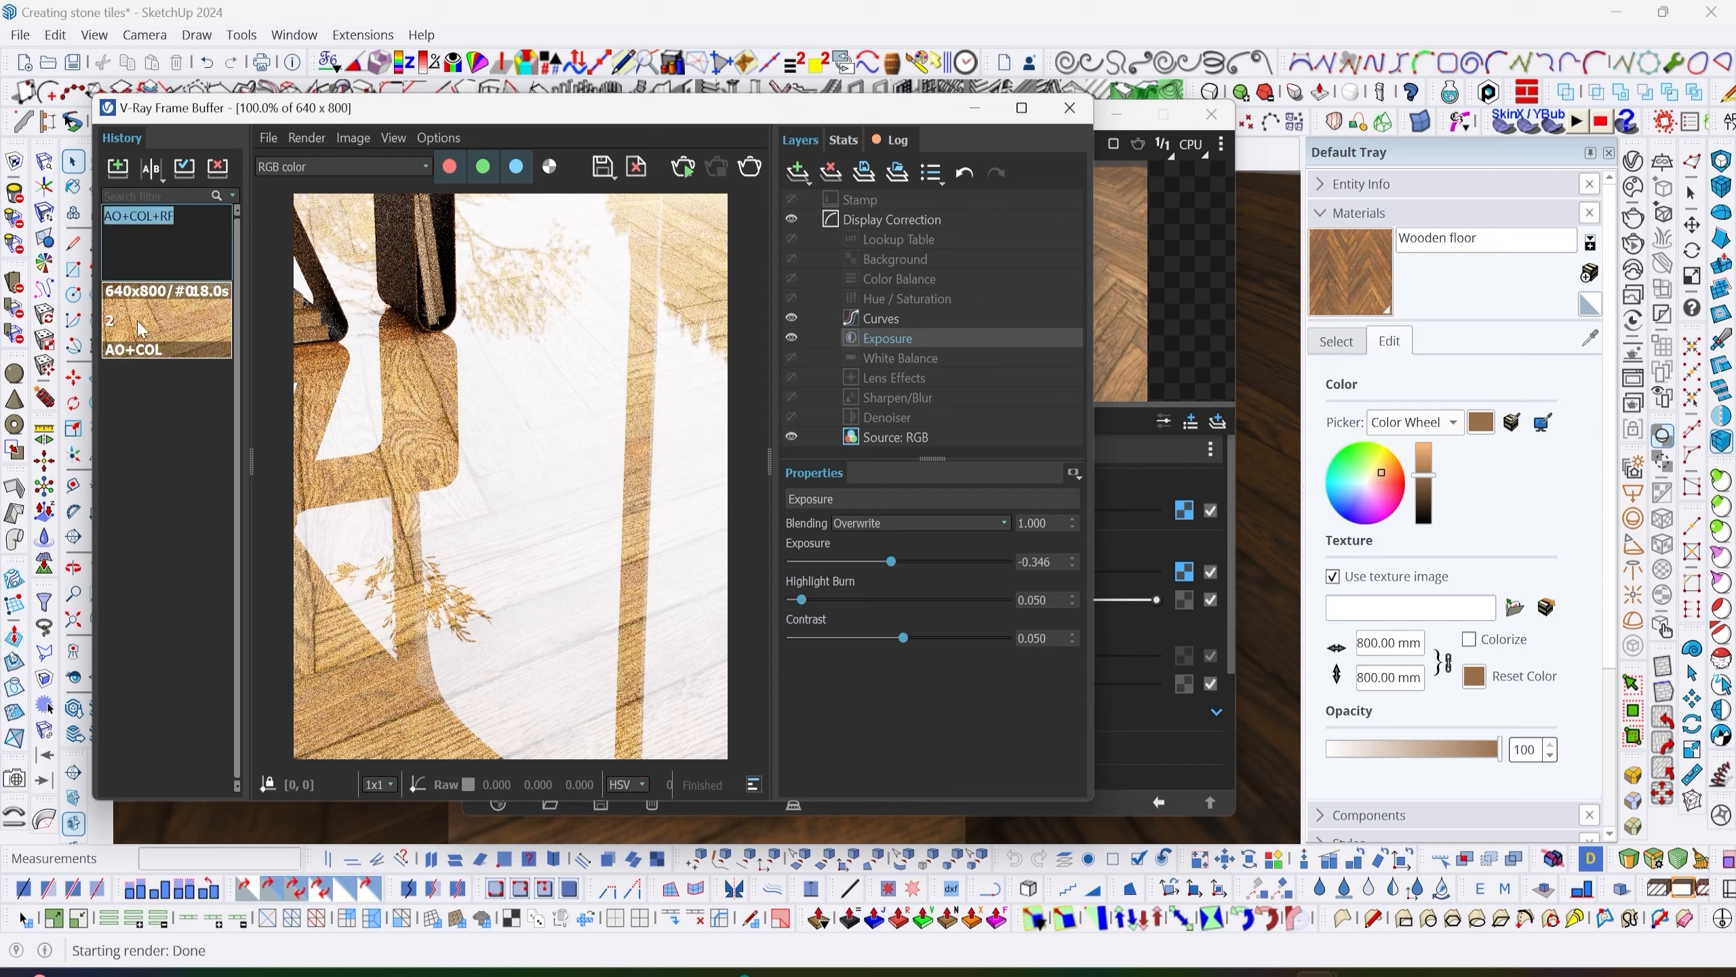
pyautogui.press('Return')
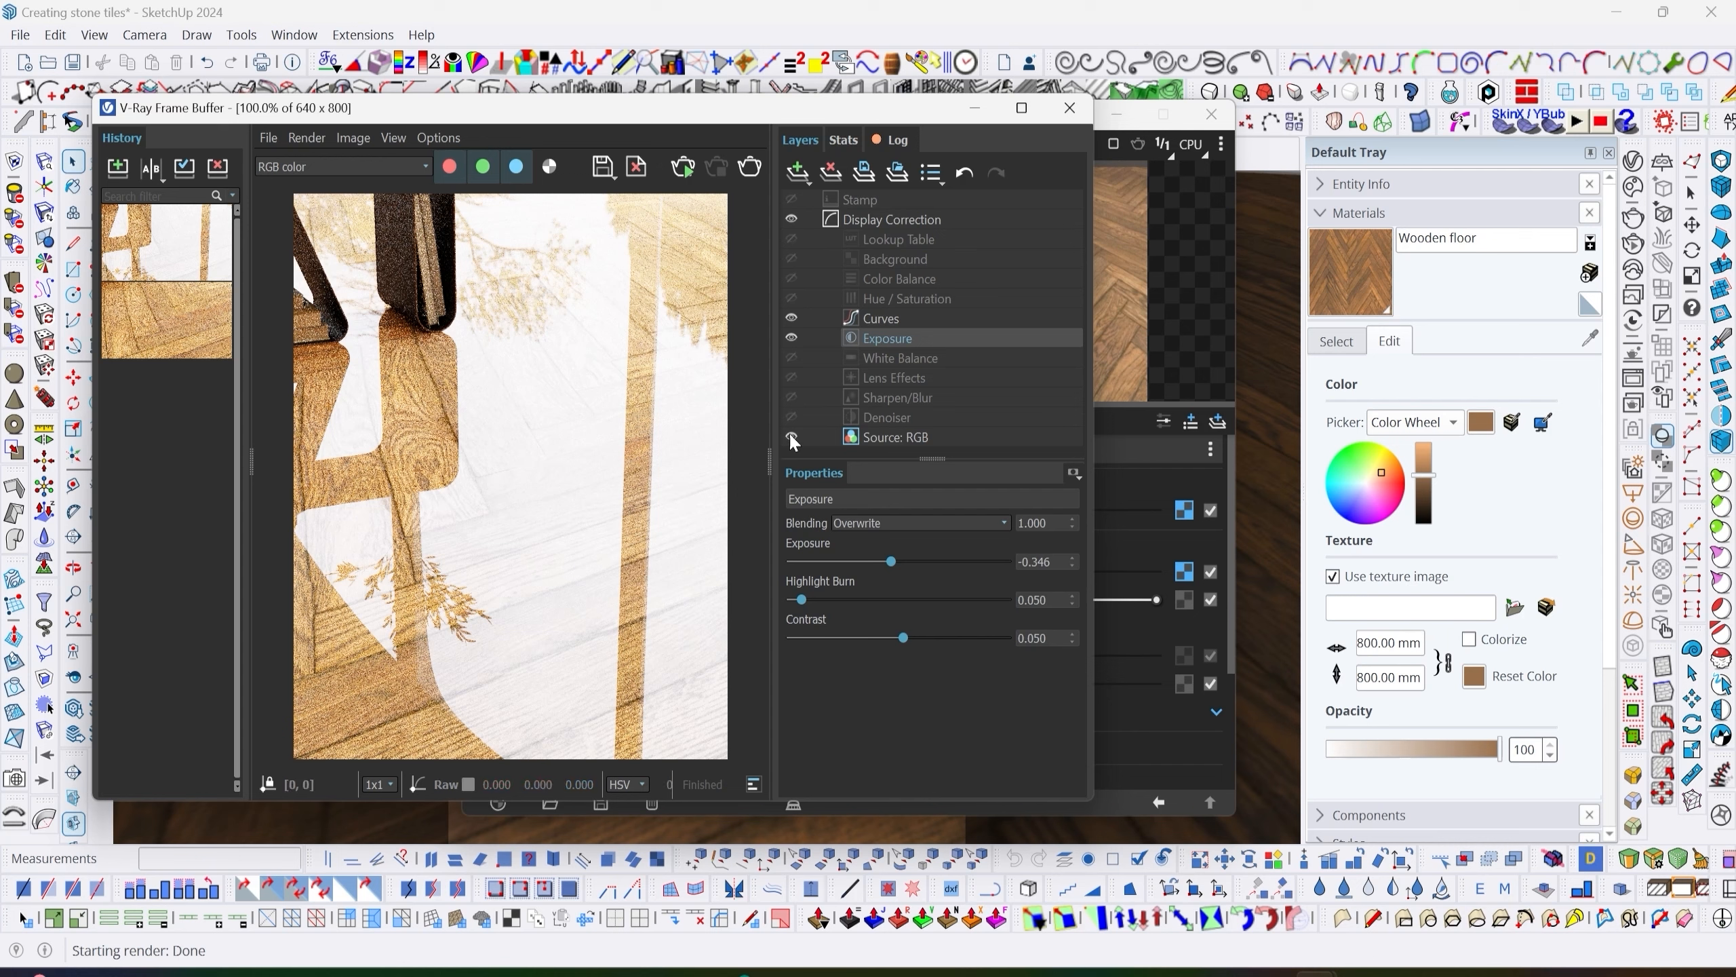
# Load WoodFlooring037_GLOSS_HIRES.jpg as a bitmap for the Wooden floor's Reflection Glossiness and return to the material settings.
pyautogui.click(1169, 357)
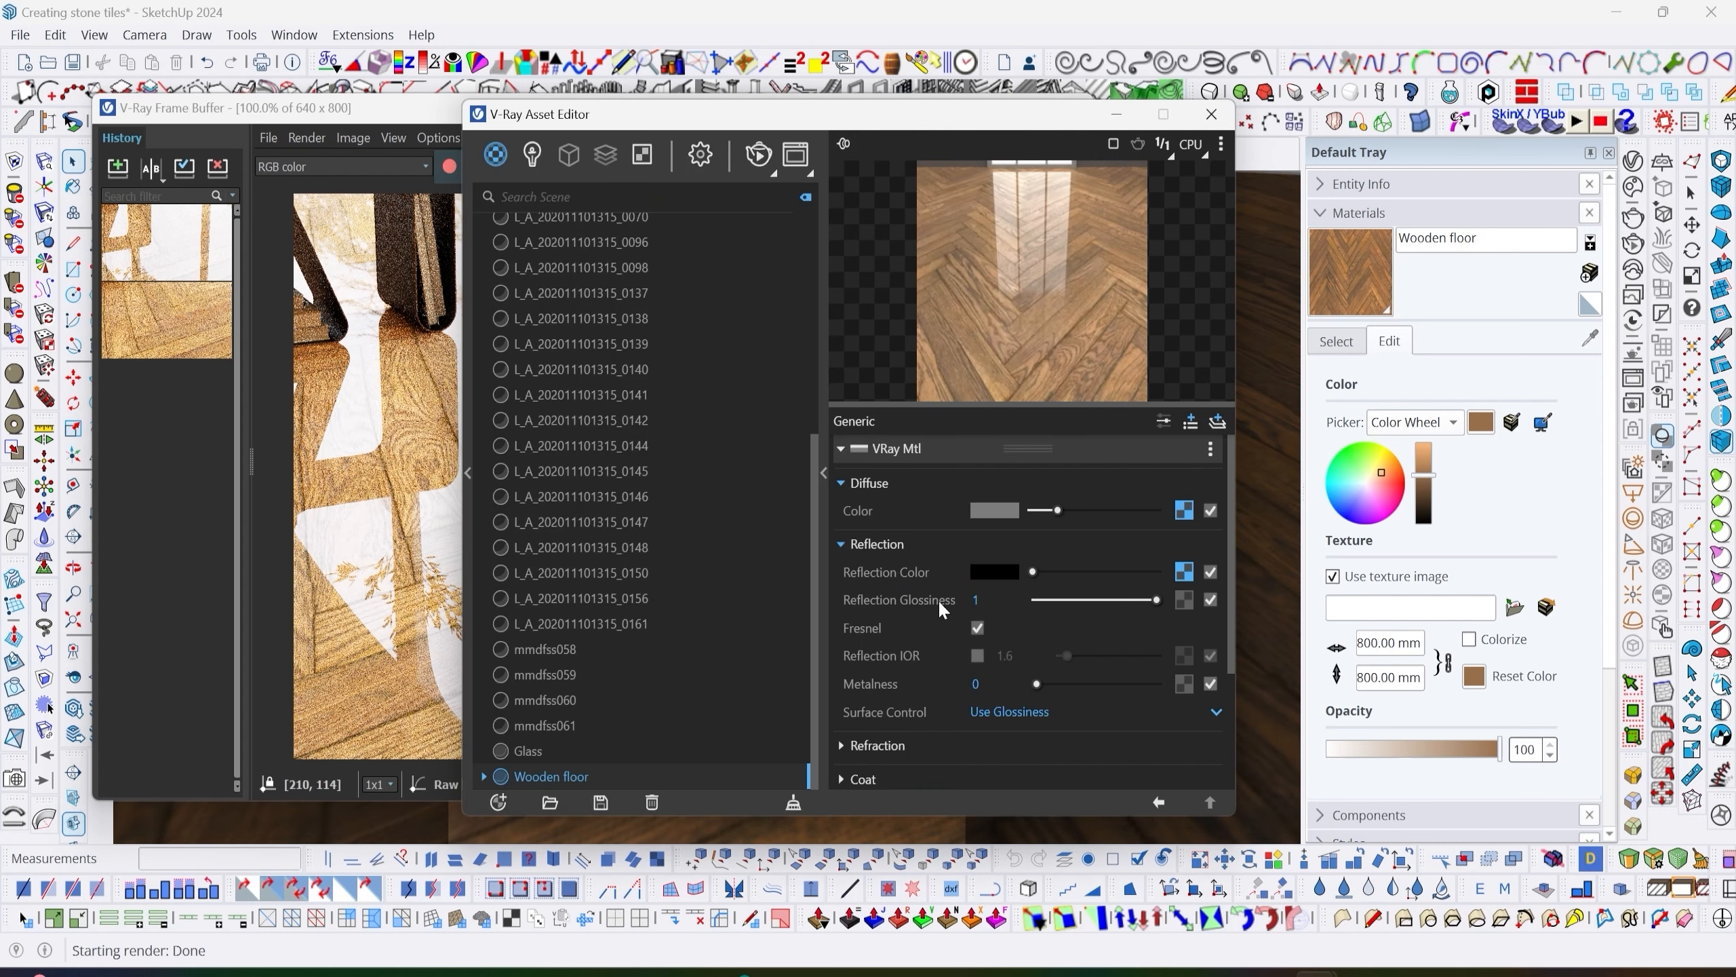
pyautogui.click(1183, 599)
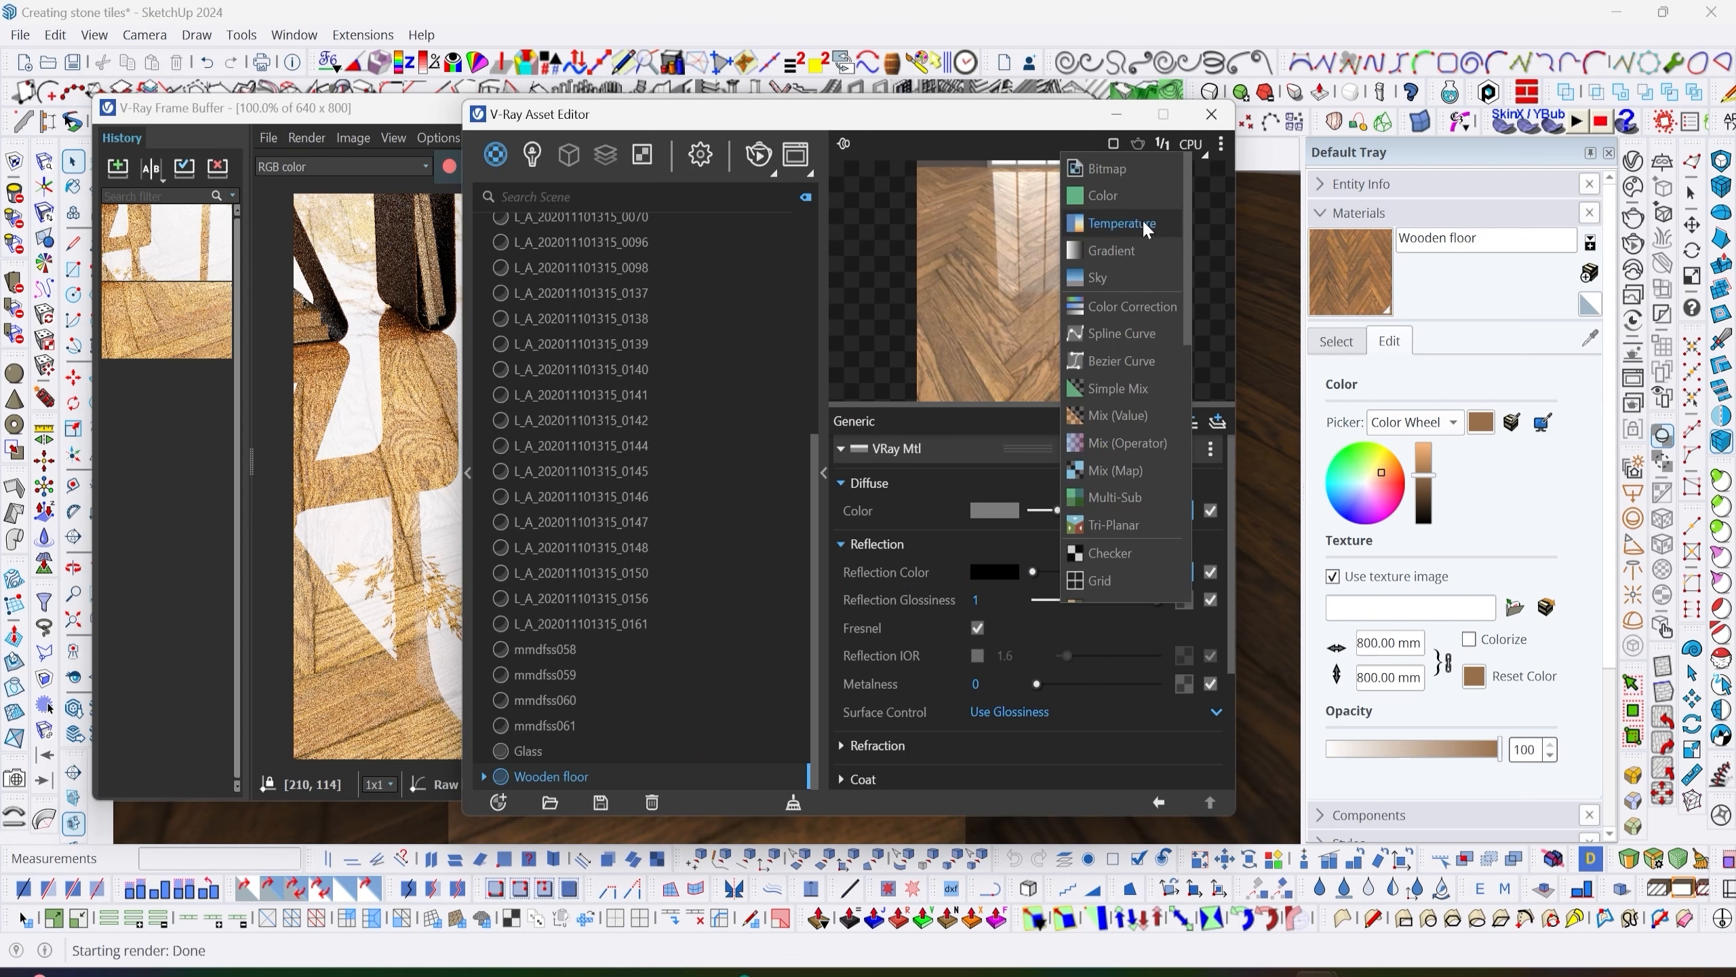
pyautogui.click(1131, 171)
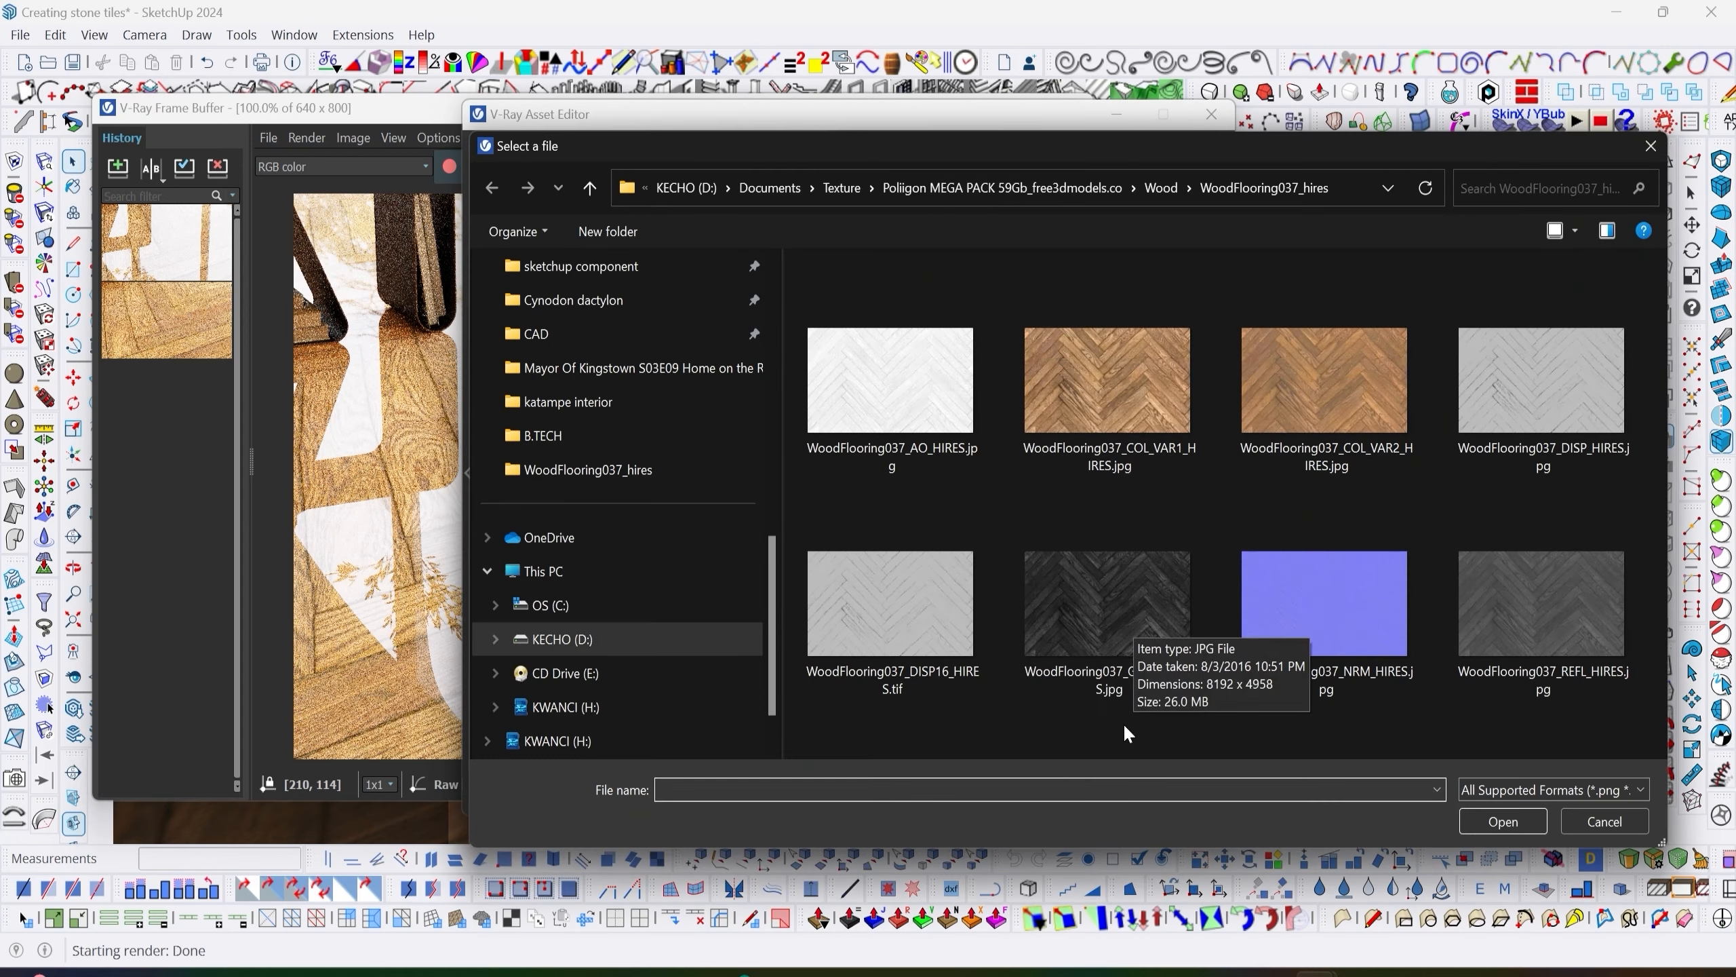
pyautogui.click(1139, 626)
pyautogui.click(1503, 821)
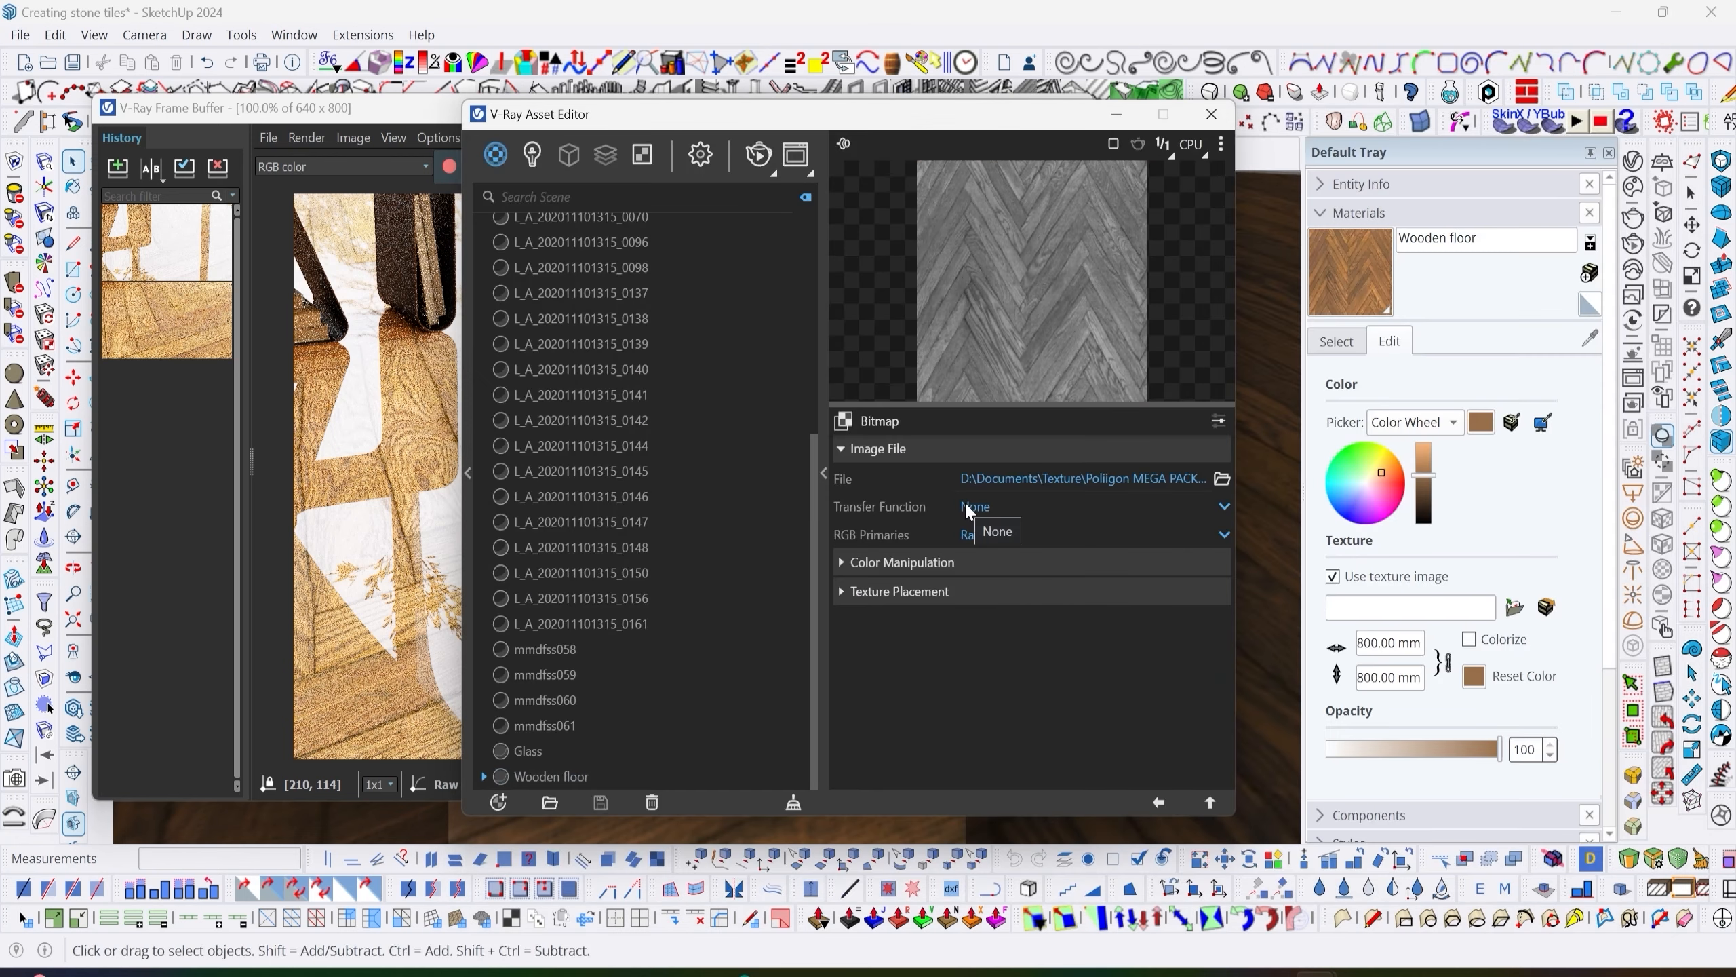
pyautogui.click(1160, 801)
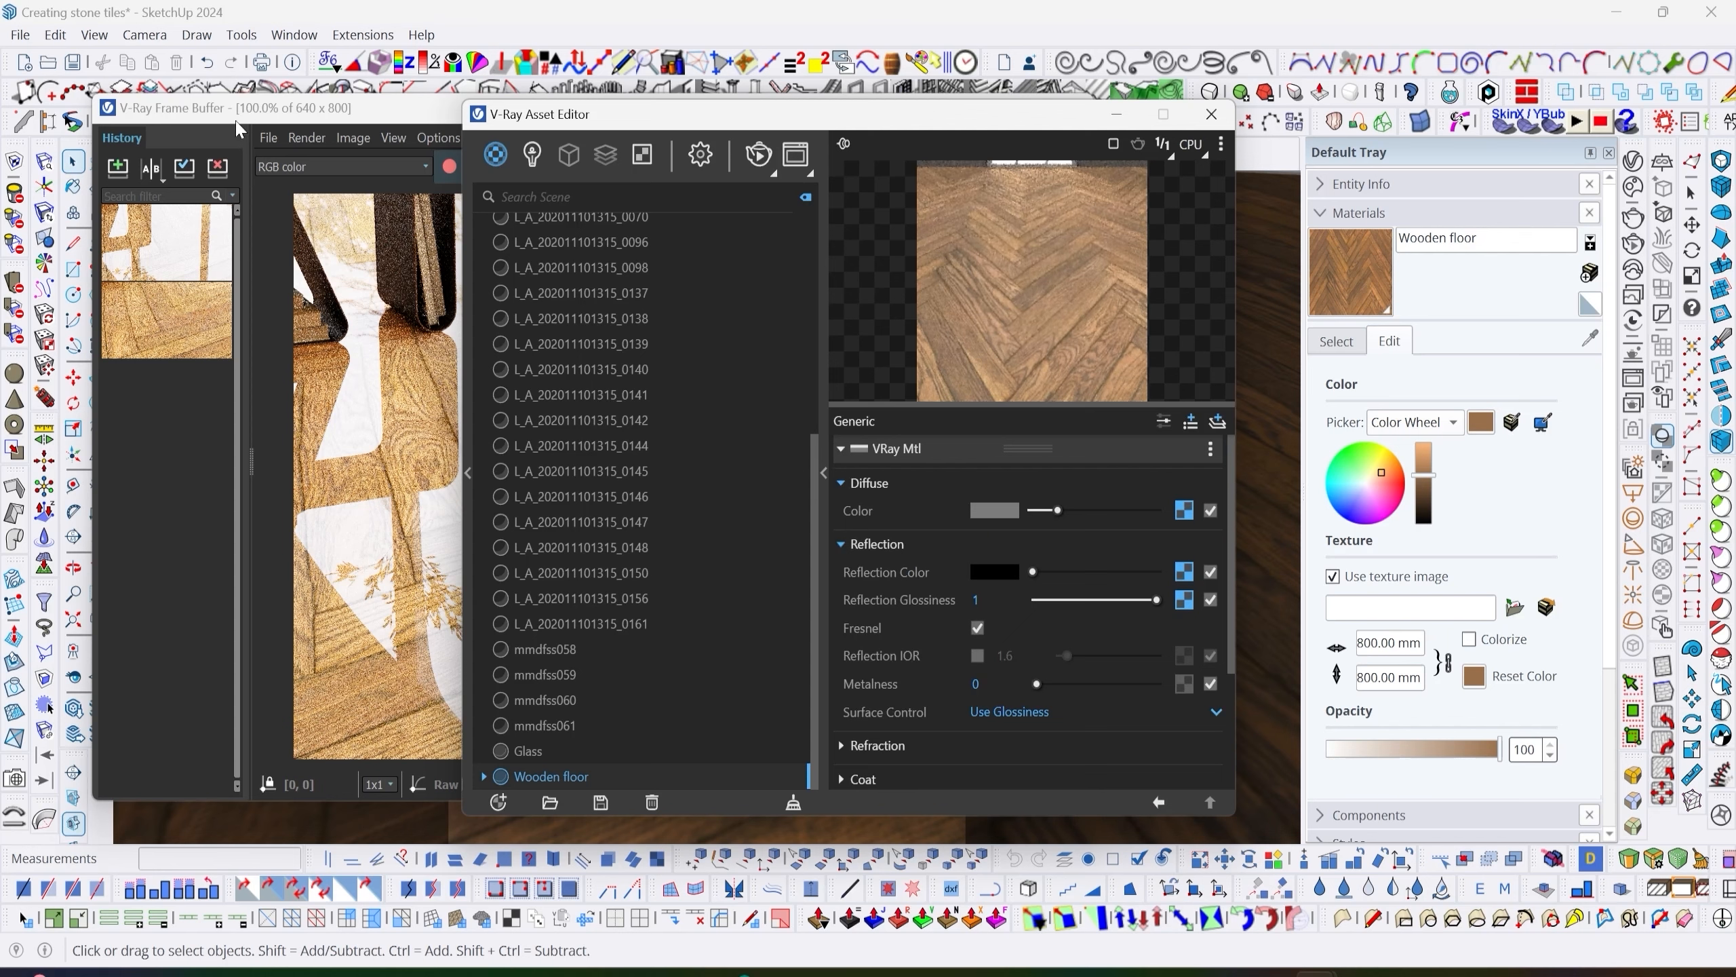
# Render the floor with the gloss map and save the result to the frame buffer history.
pyautogui.click(246, 123)
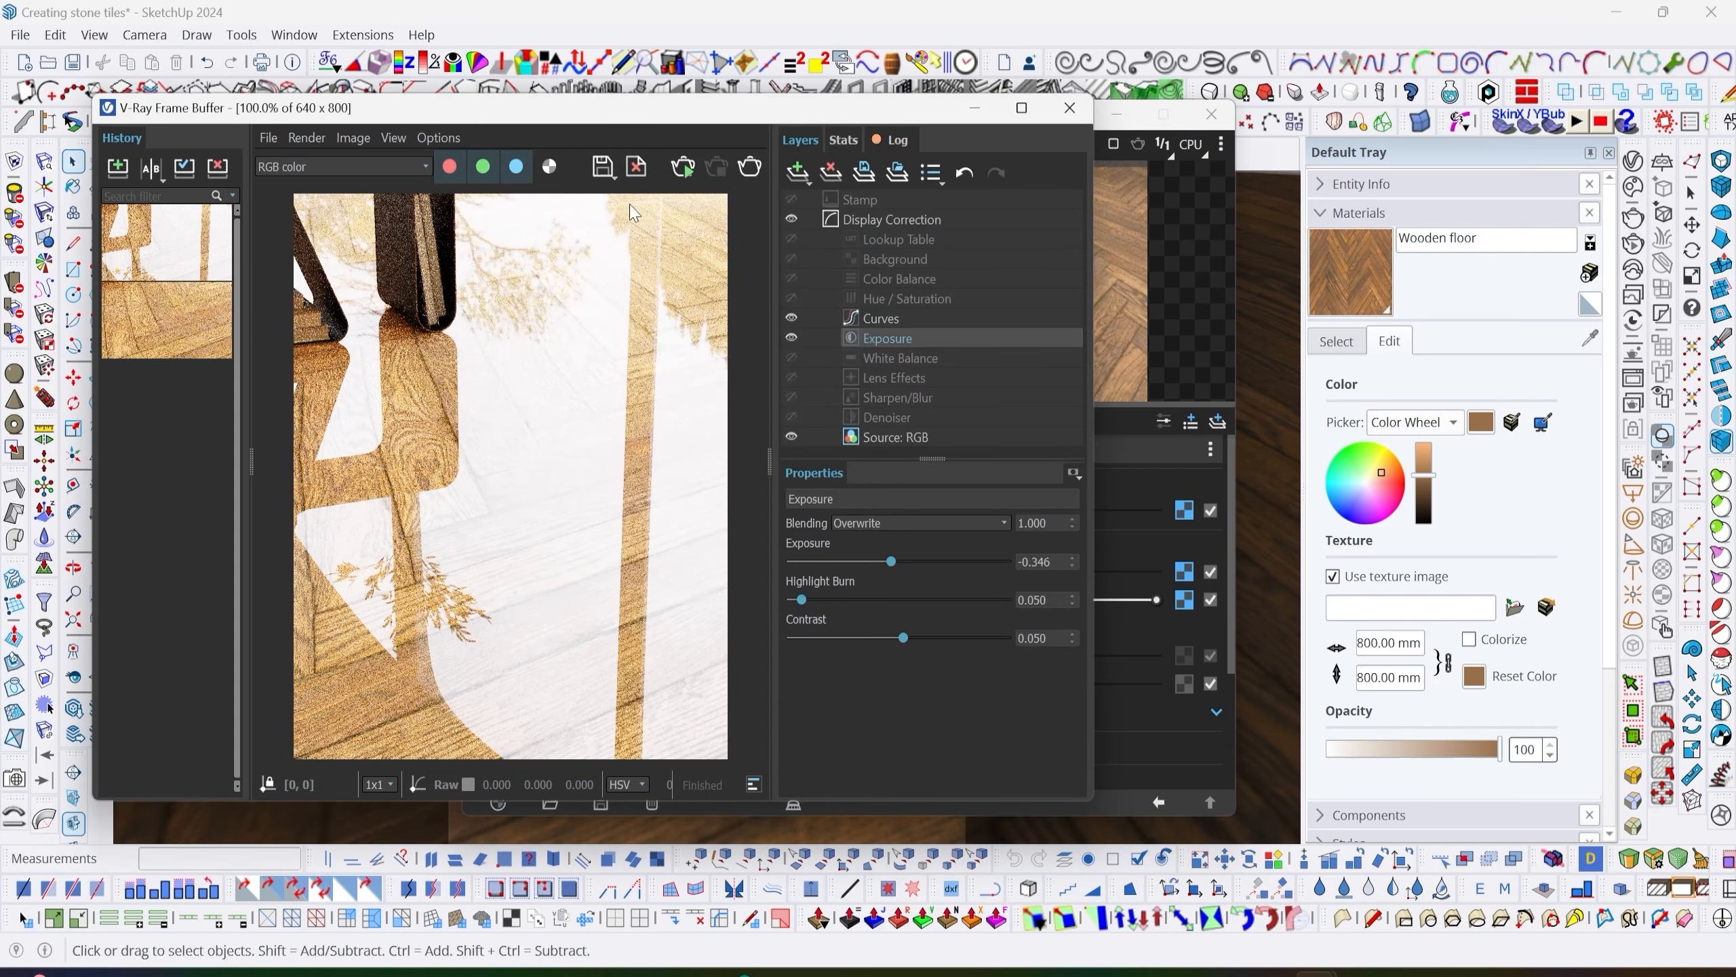
pyautogui.click(683, 165)
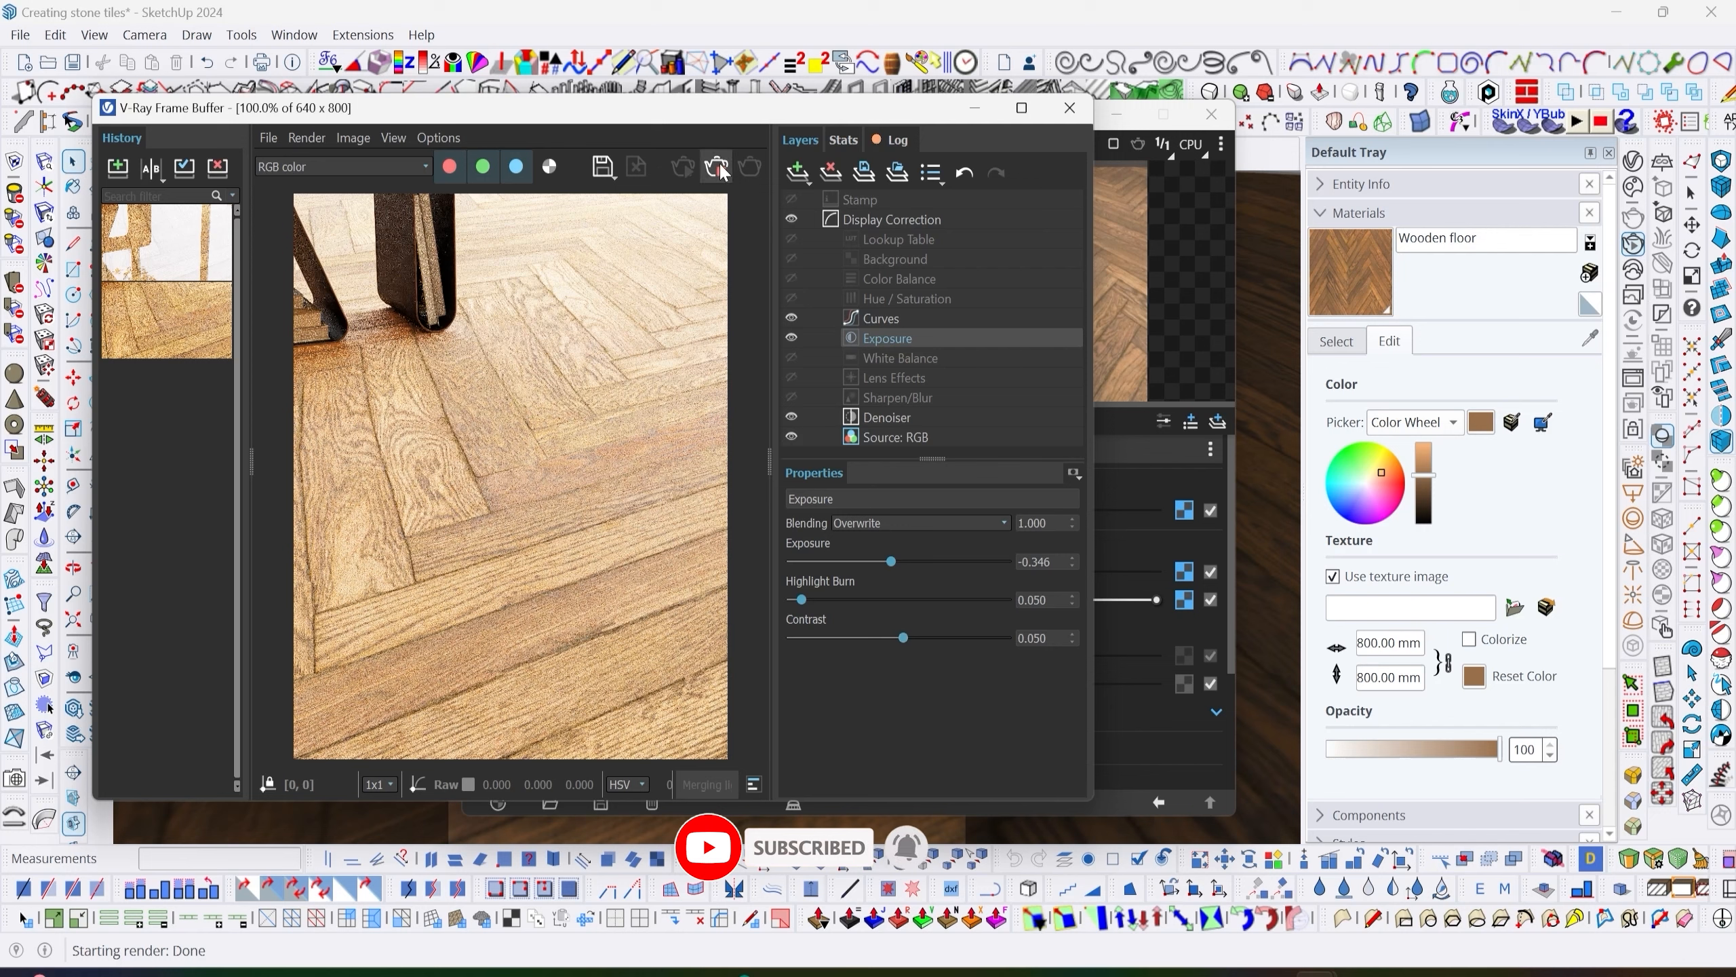
pyautogui.click(117, 167)
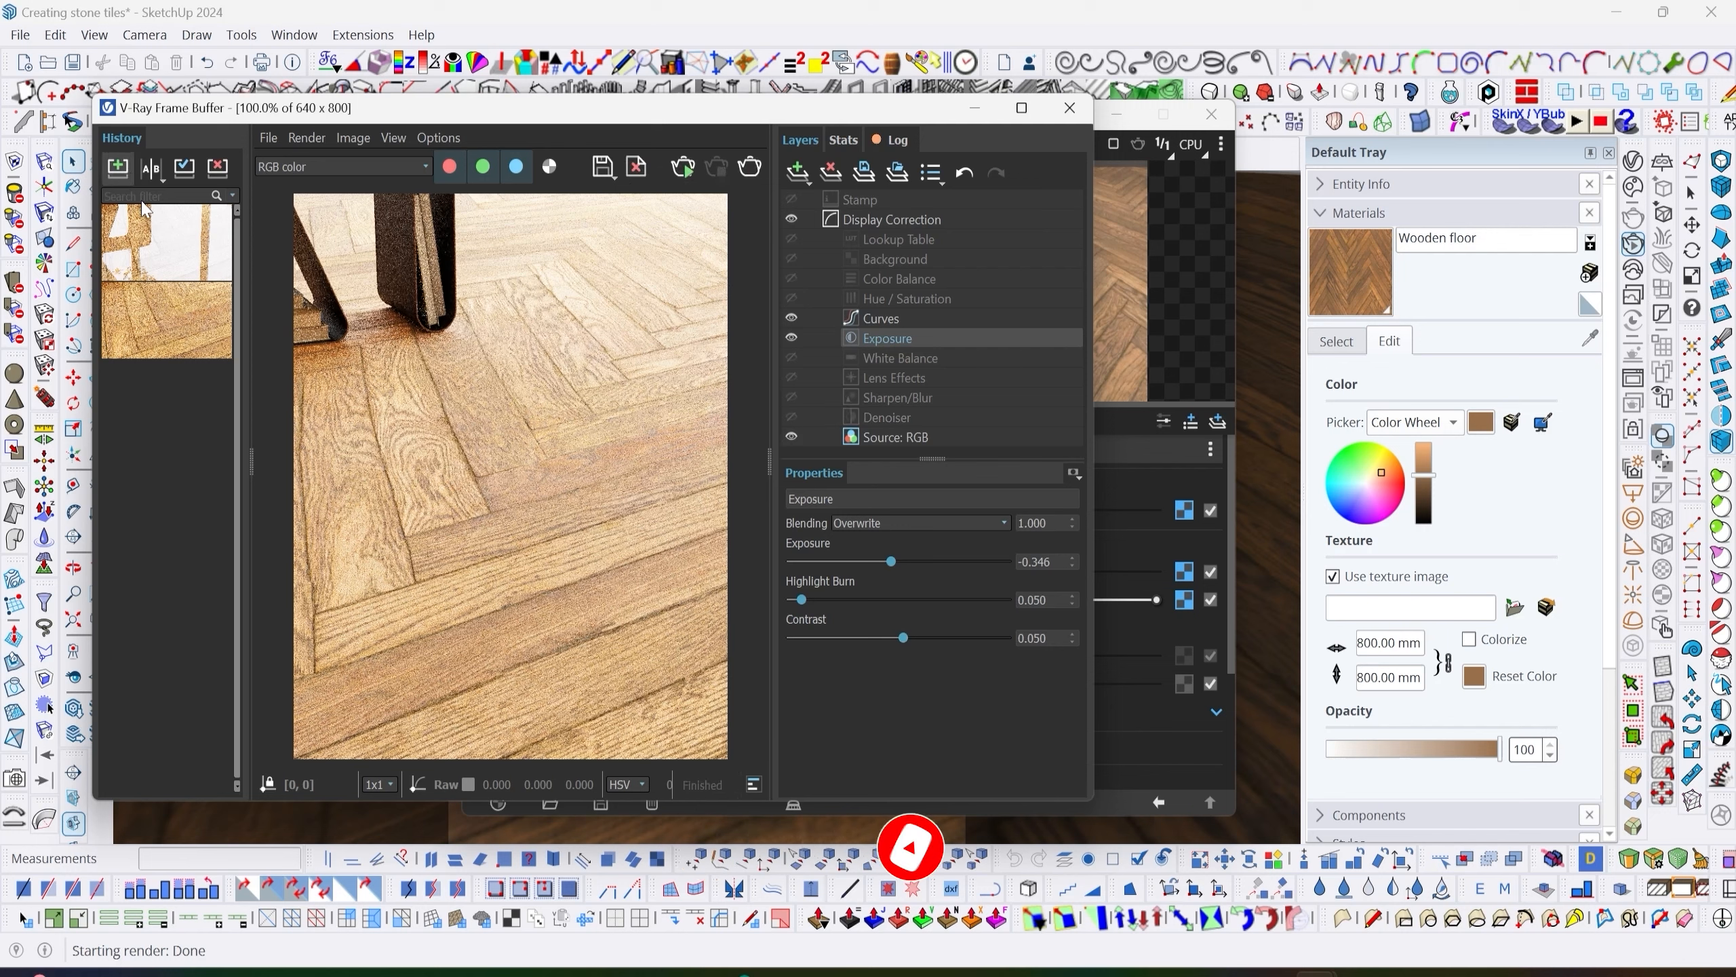
# Label the newest history render with the note "AO+COL+RF+GL", reusing the copied text.
pyautogui.rightClick(168, 229)
pyautogui.click(209, 235)
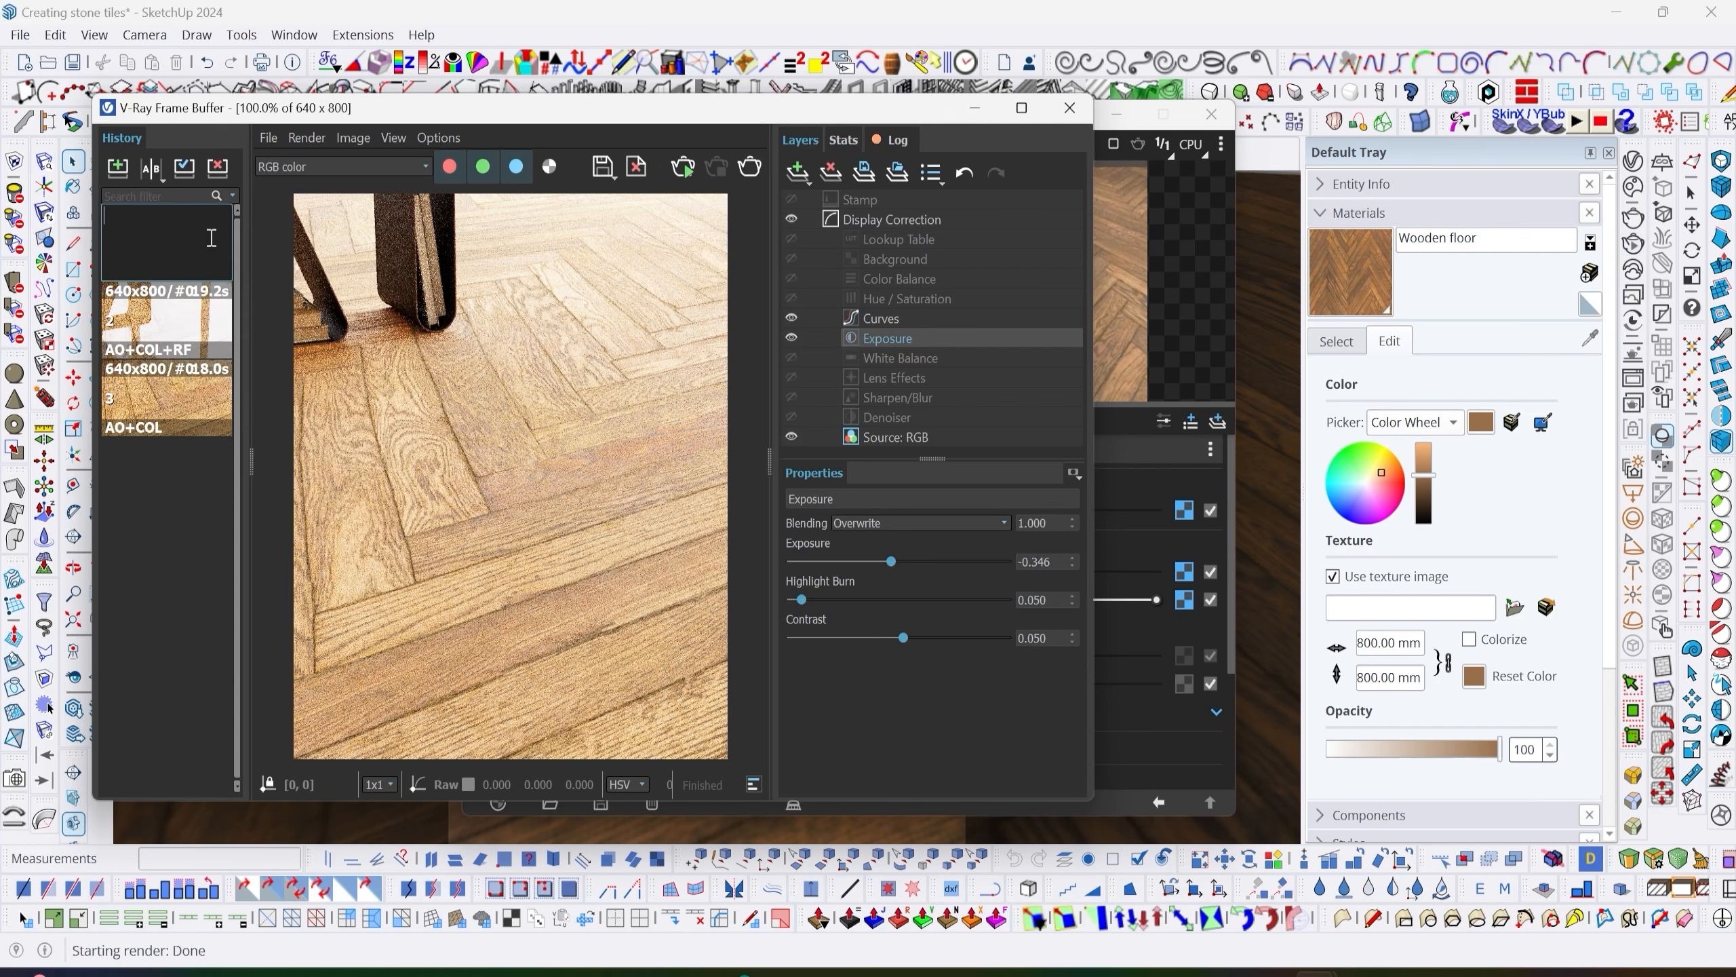
pyautogui.hotkey('ctrl', 'v')
pyautogui.write('+G')
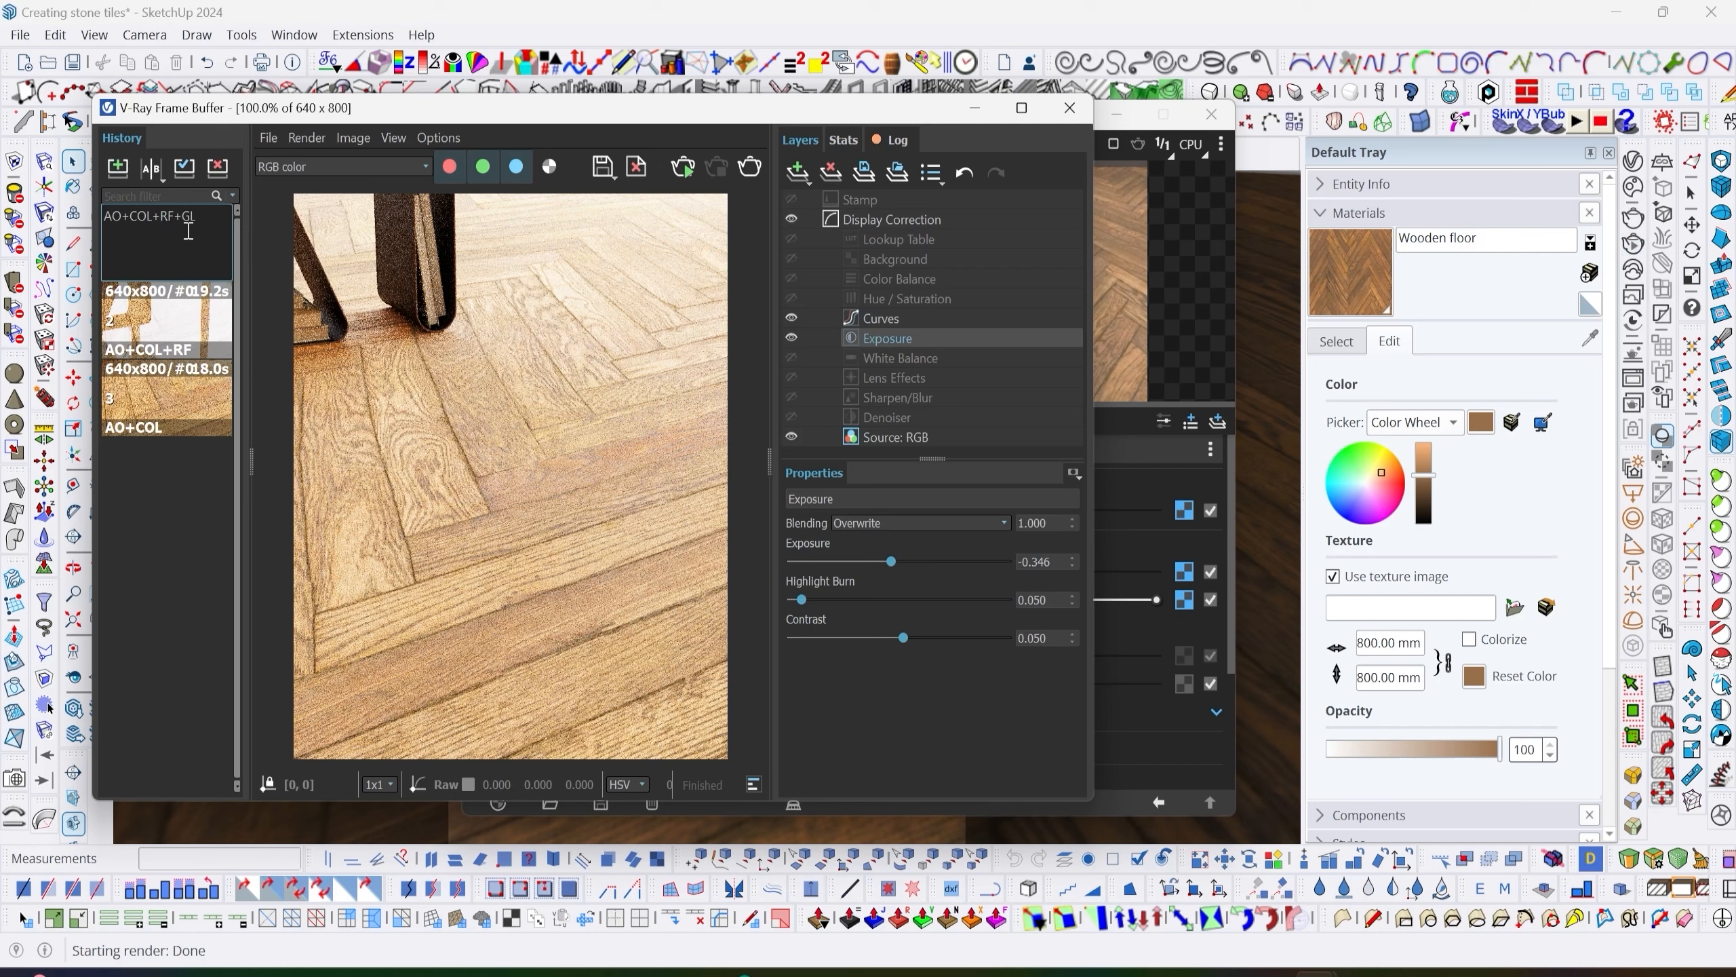
pyautogui.click(233, 543)
# Compare the AO+COL+RF+GL render as A against the AO+COL+RF render as B by sliding the divider, and clear both assignments.
pyautogui.click(151, 167)
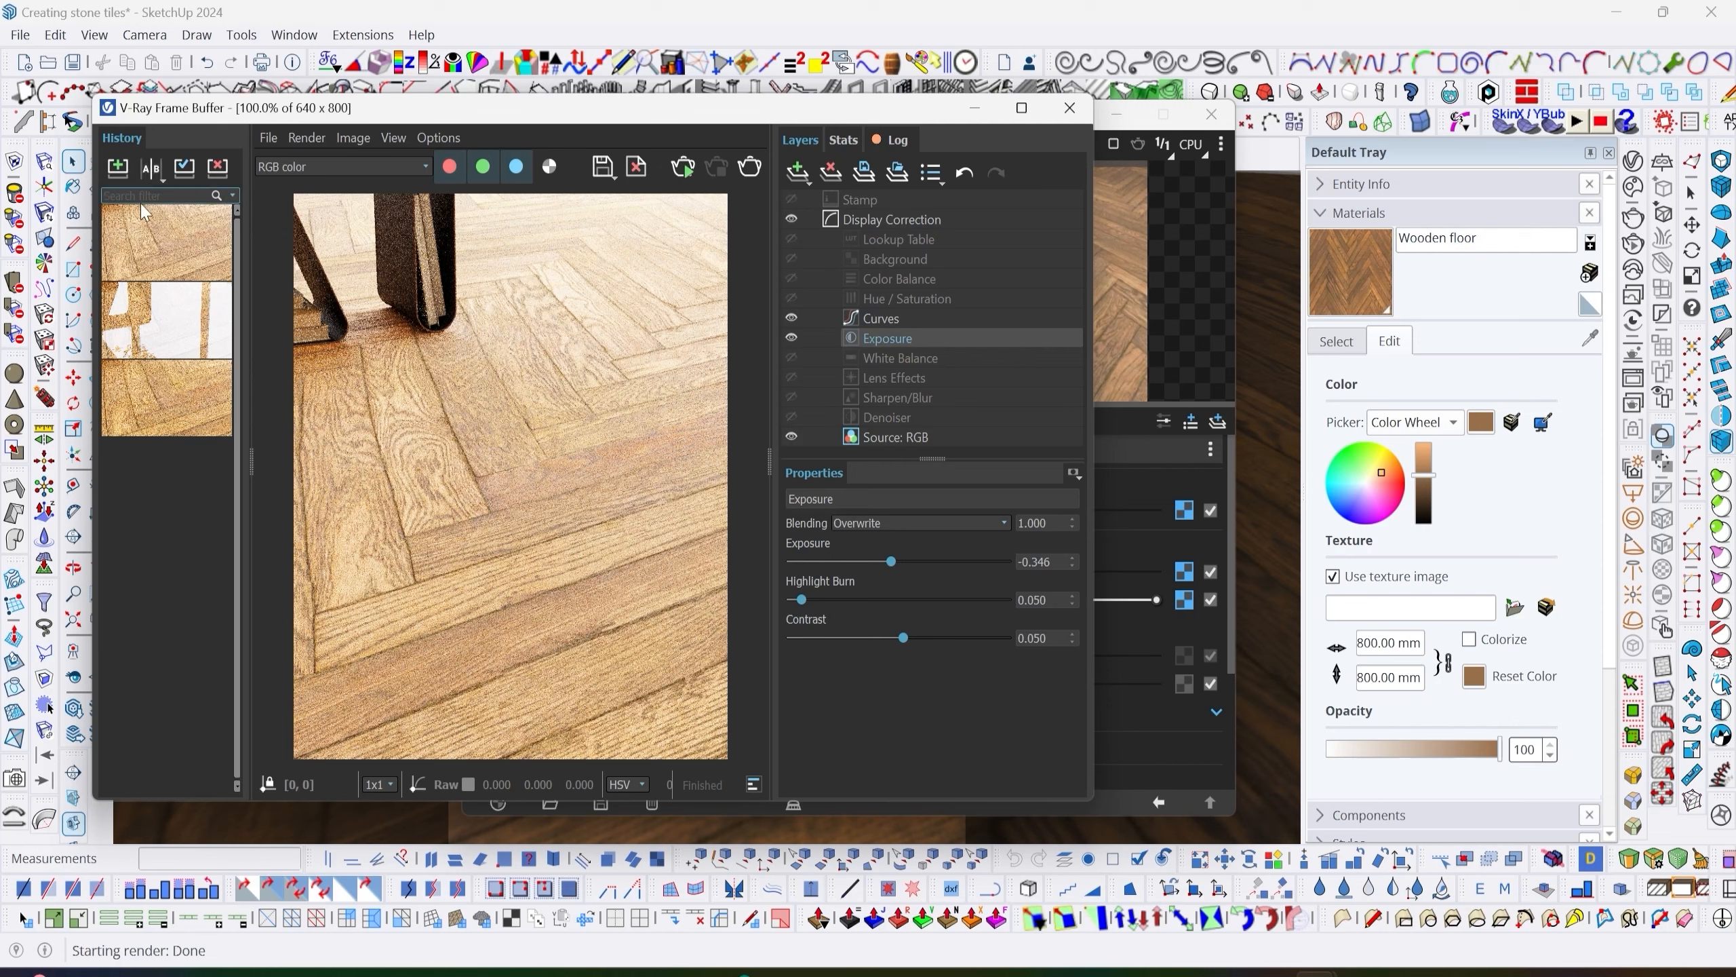
pyautogui.click(193, 325)
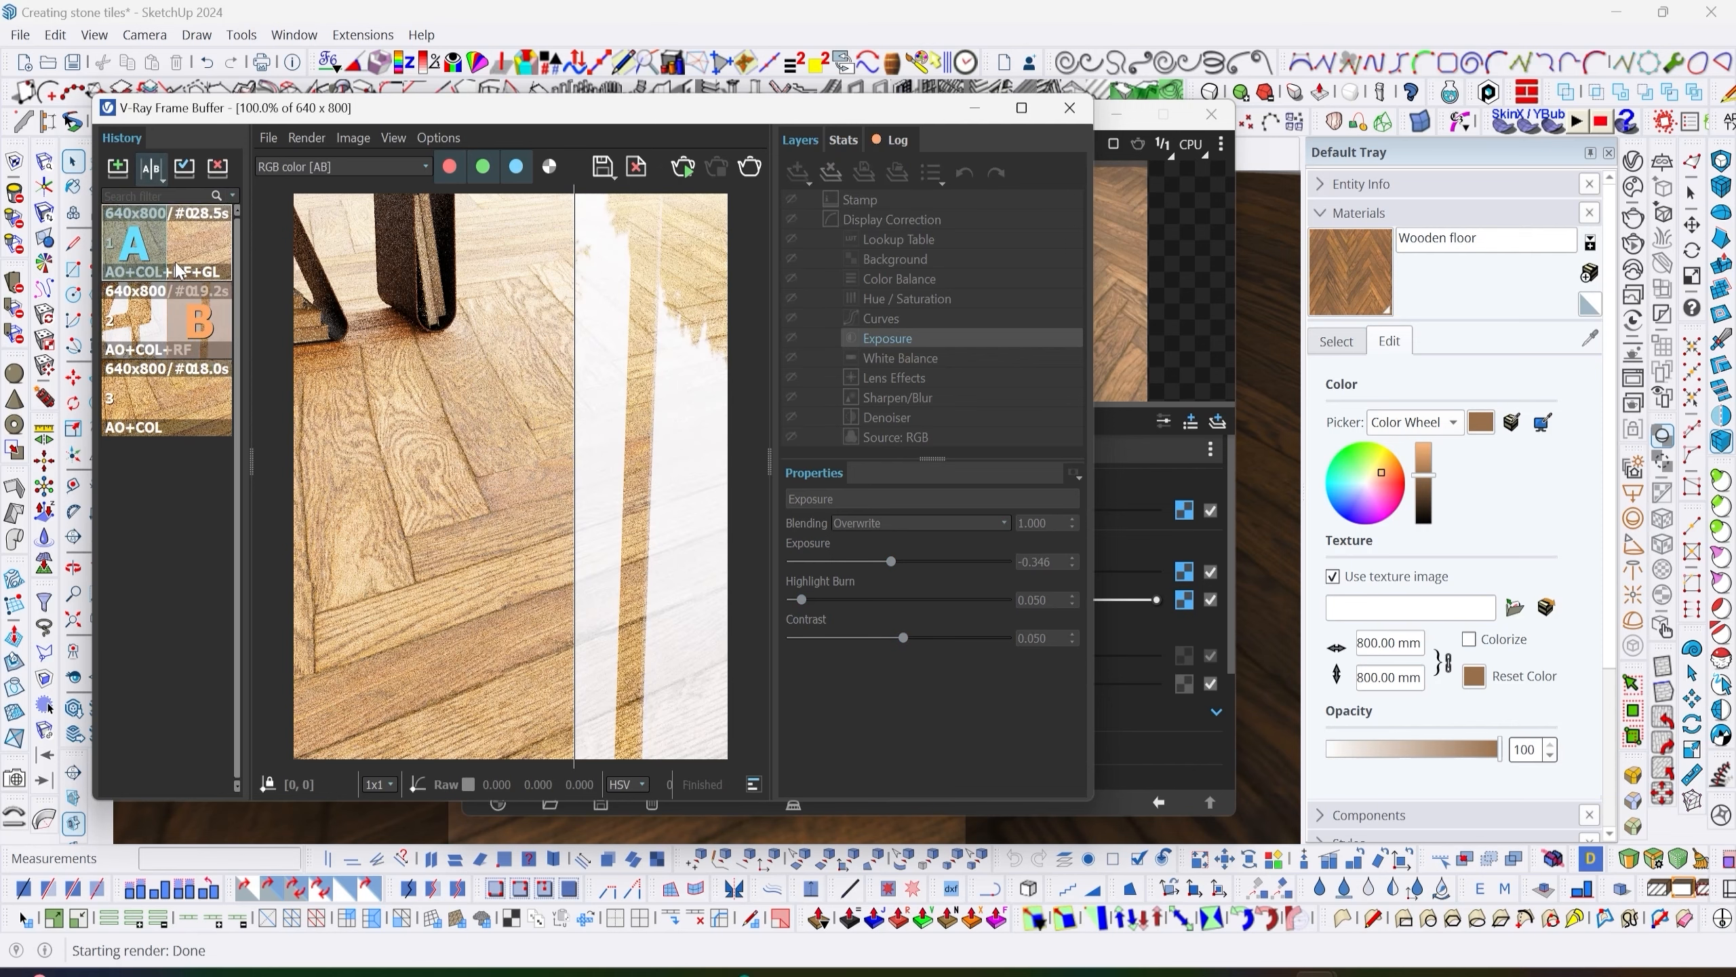
pyautogui.moveTo(579, 422); pyautogui.dragTo(765, 438)
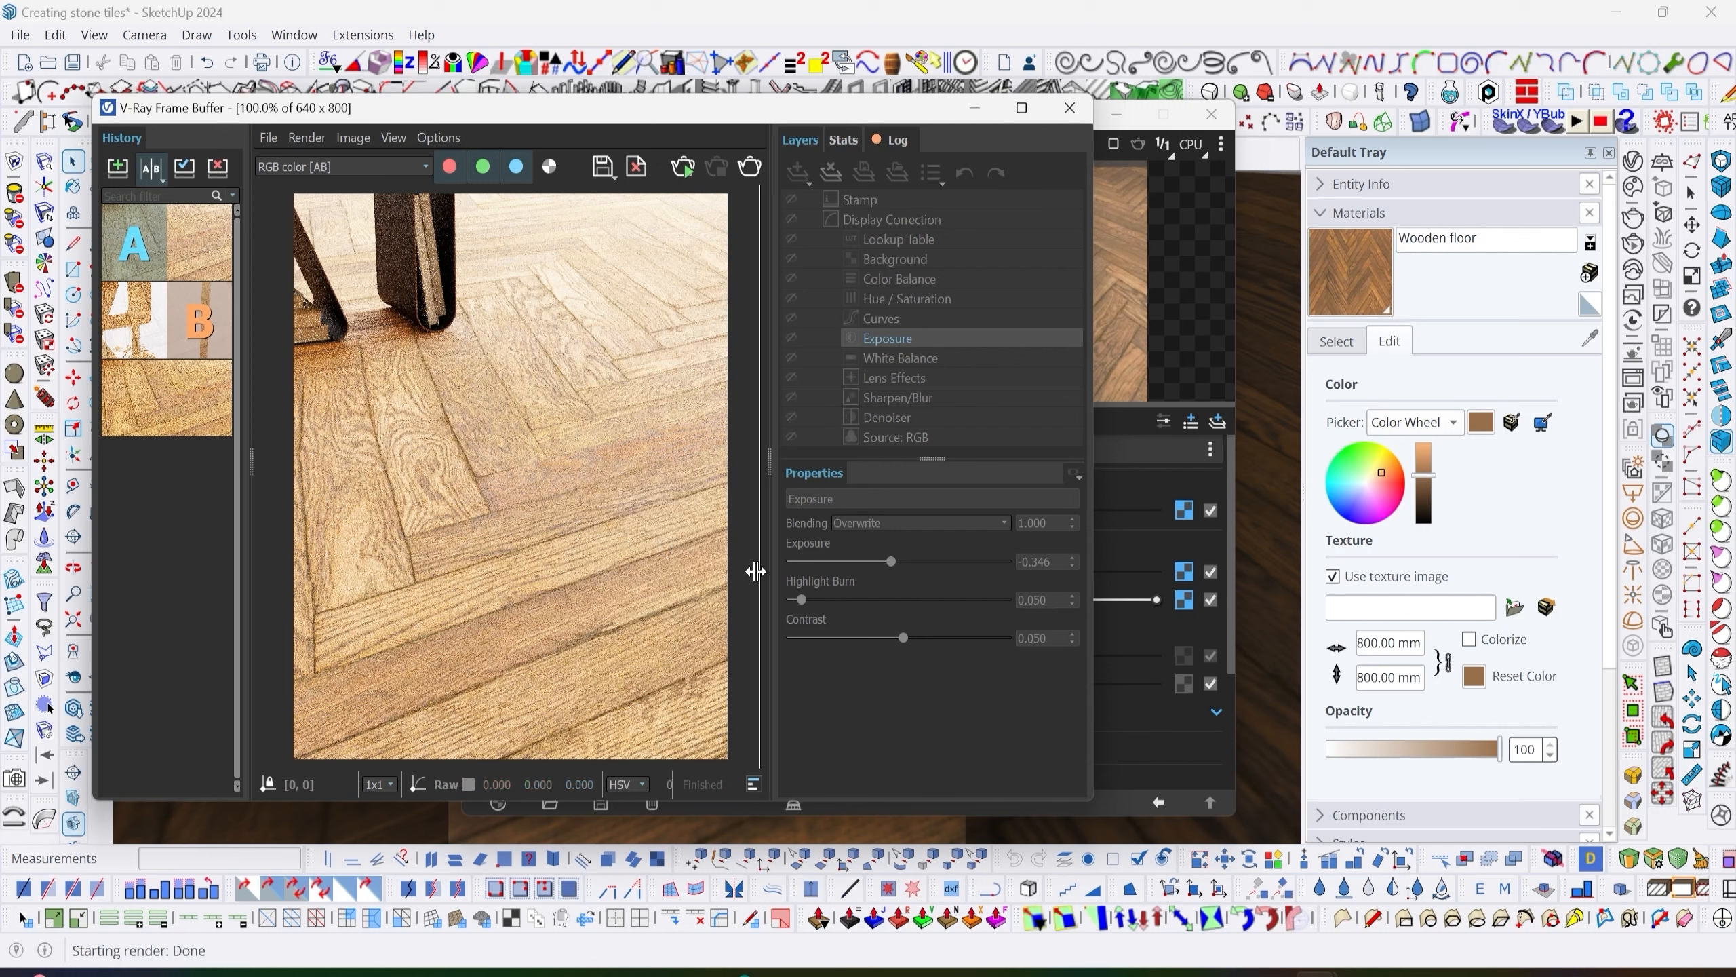
pyautogui.moveTo(755, 571); pyautogui.dragTo(719, 584)
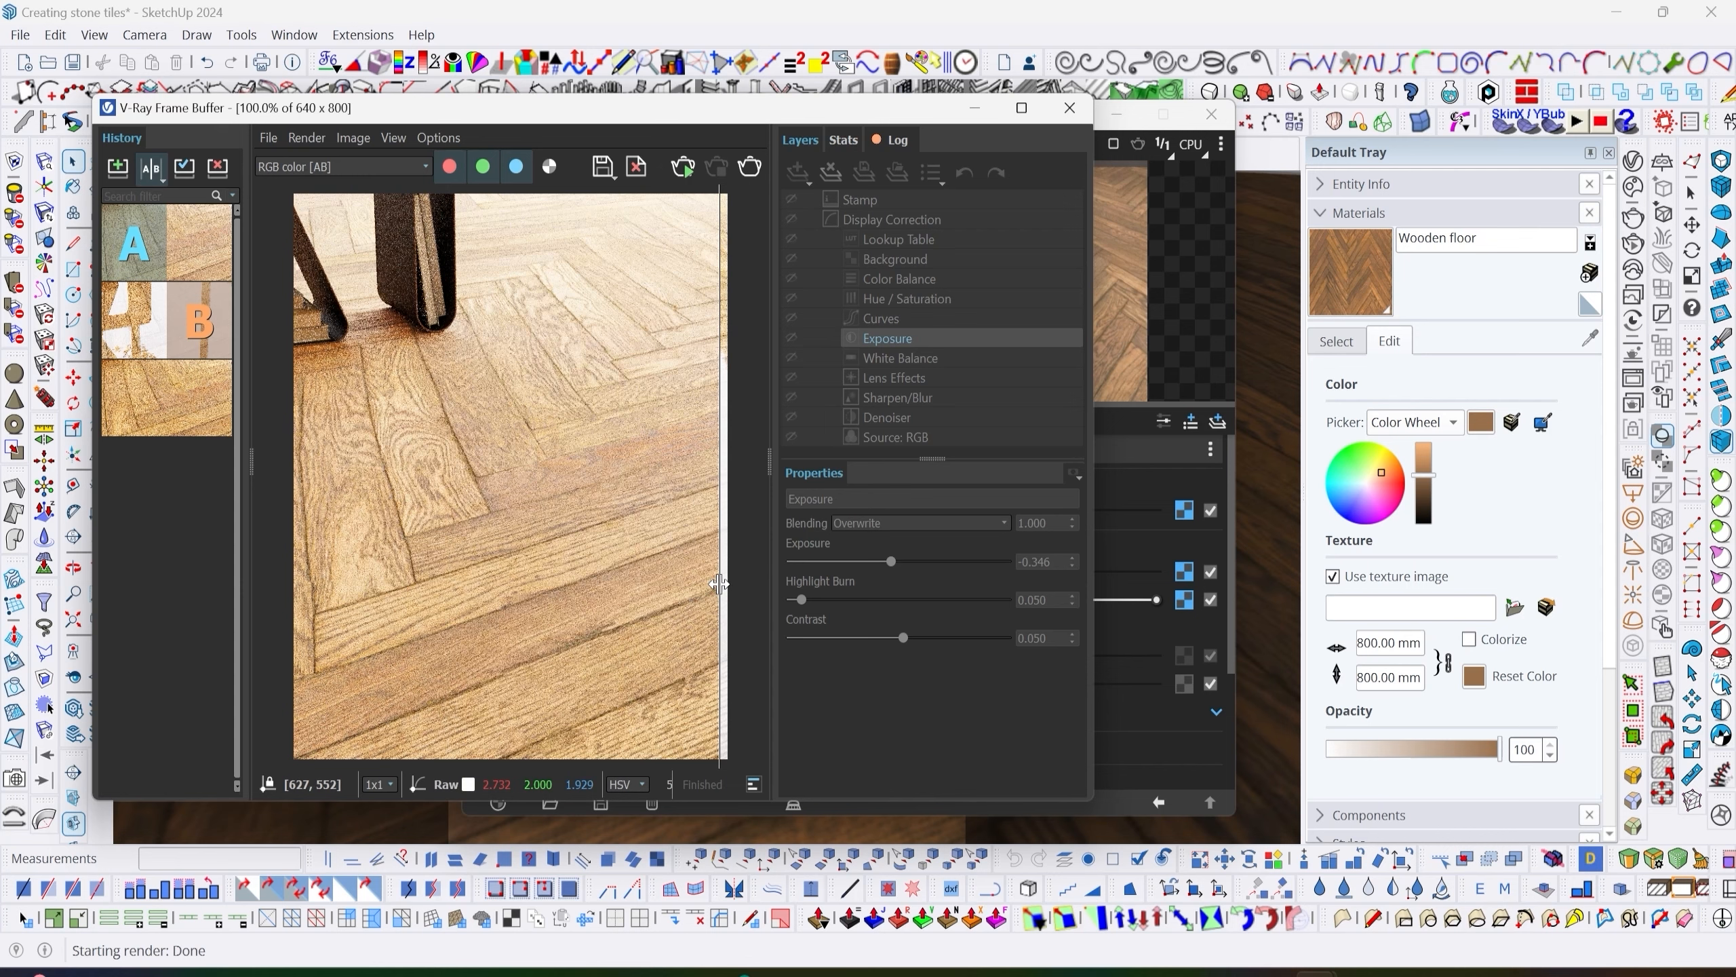
pyautogui.click(140, 247)
pyautogui.click(204, 327)
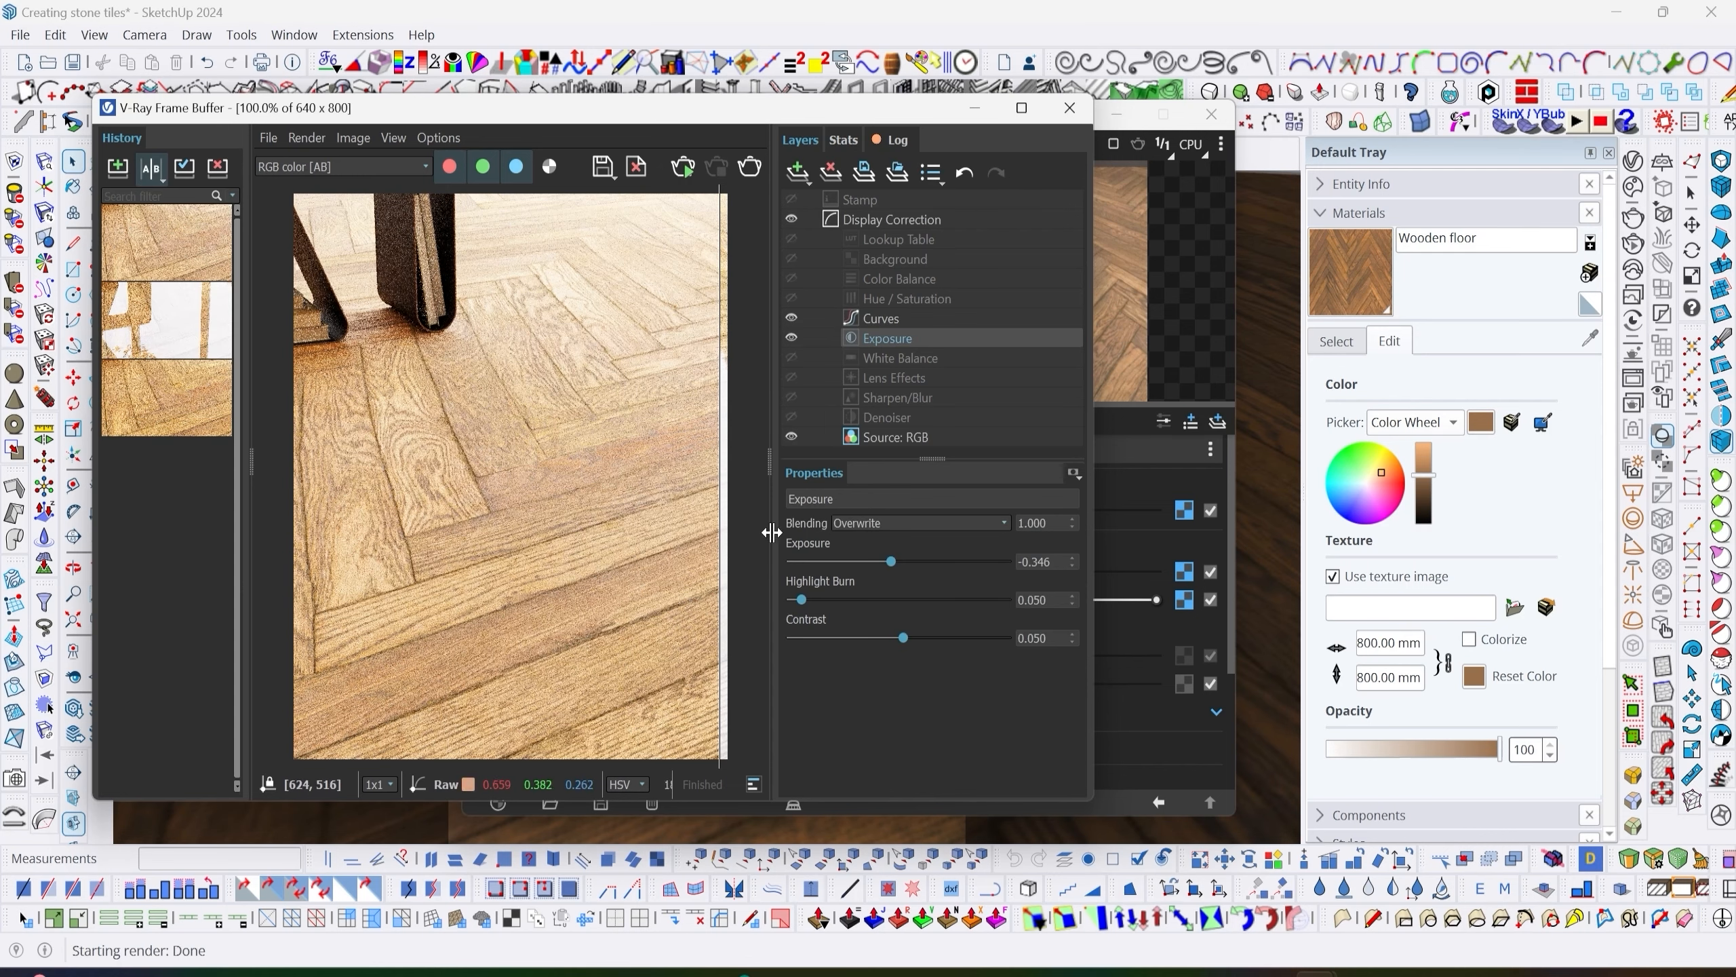
# Open the Wooden floor material's Bump settings and set the bump mode to Normal Map.
pyautogui.click(1196, 256)
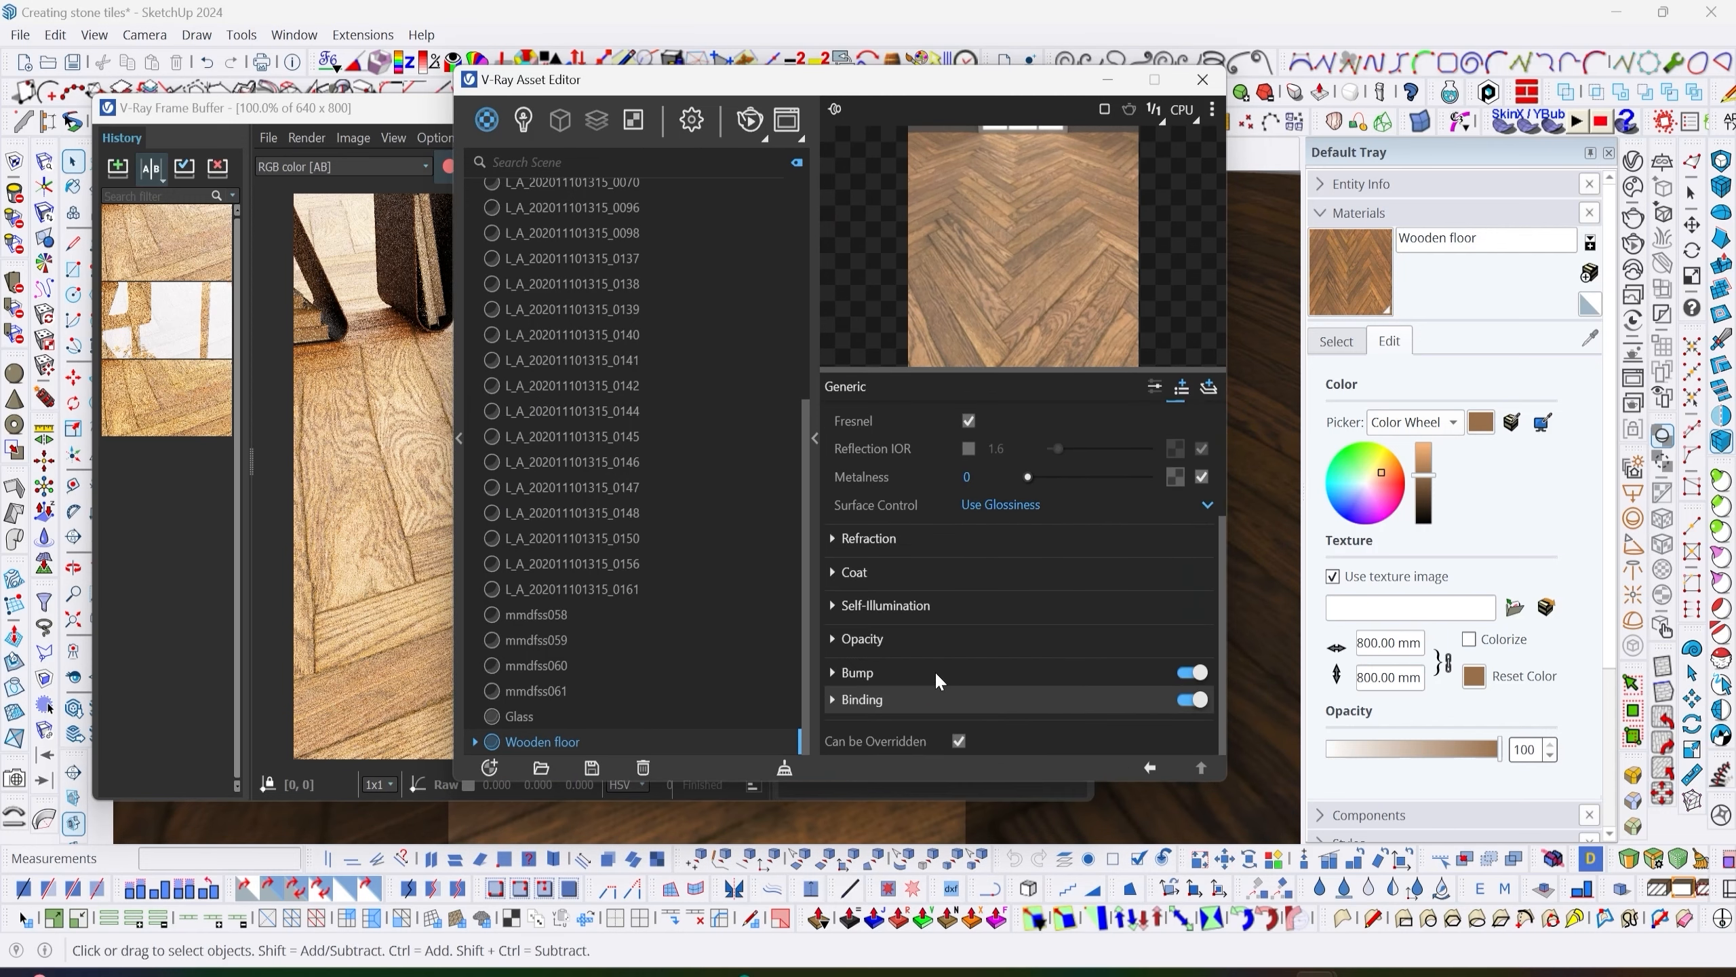
pyautogui.click(936, 670)
pyautogui.click(1043, 706)
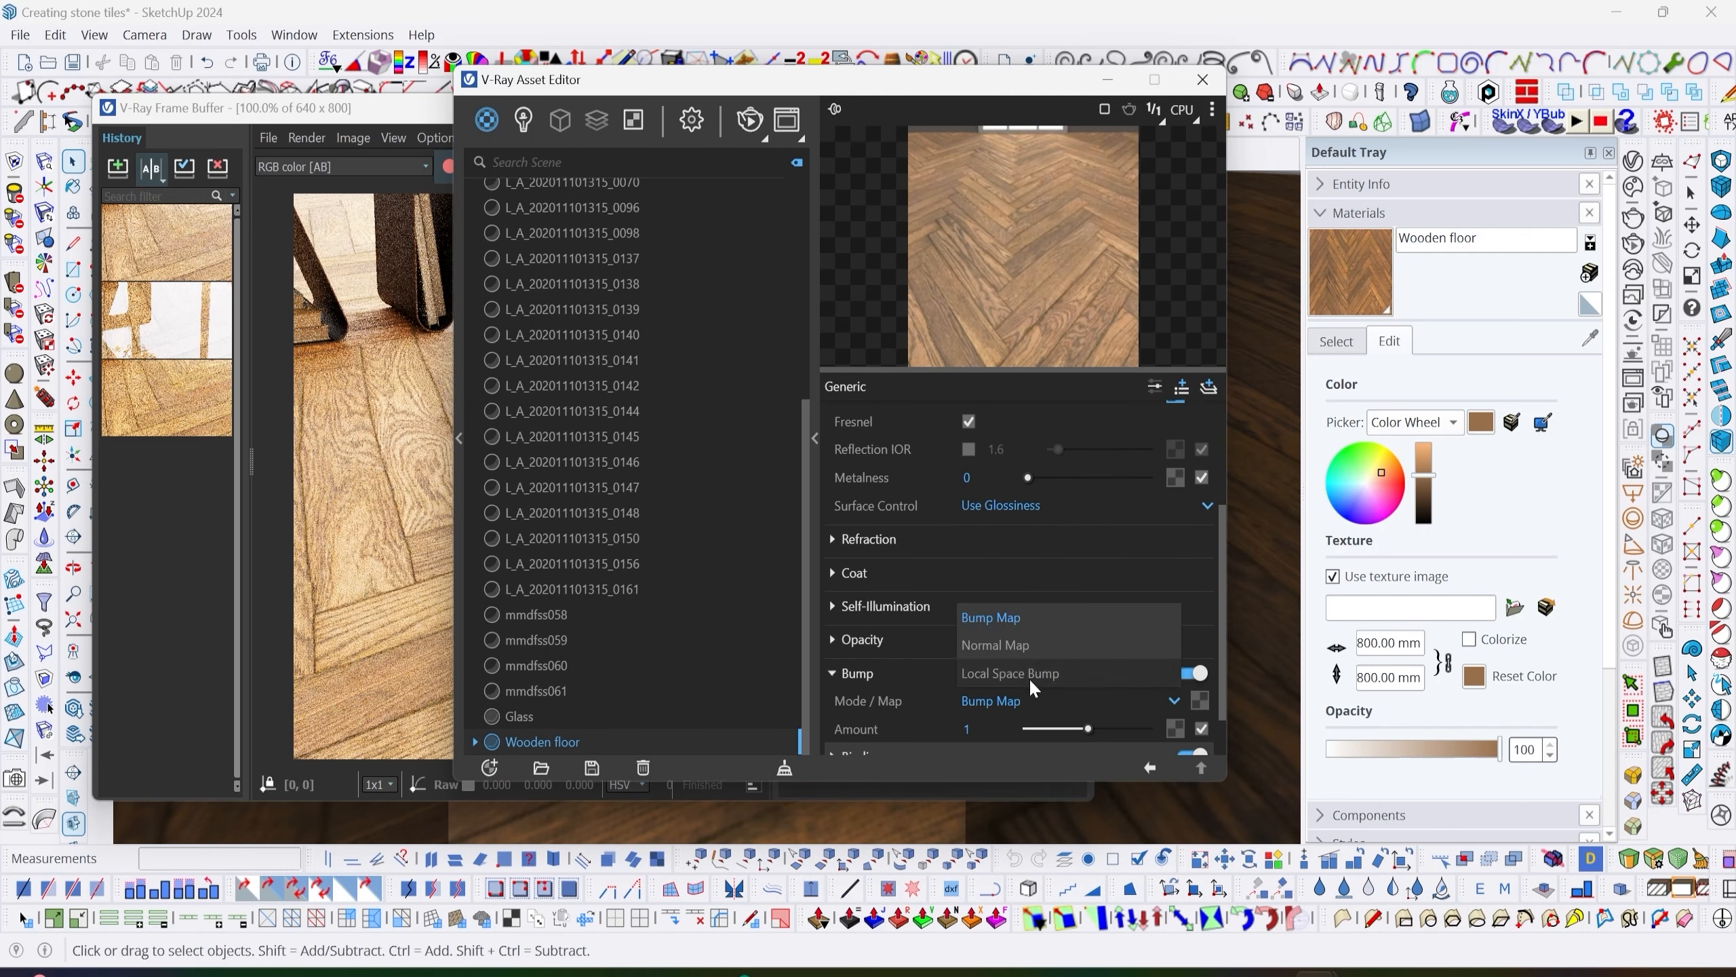
pyautogui.click(1025, 655)
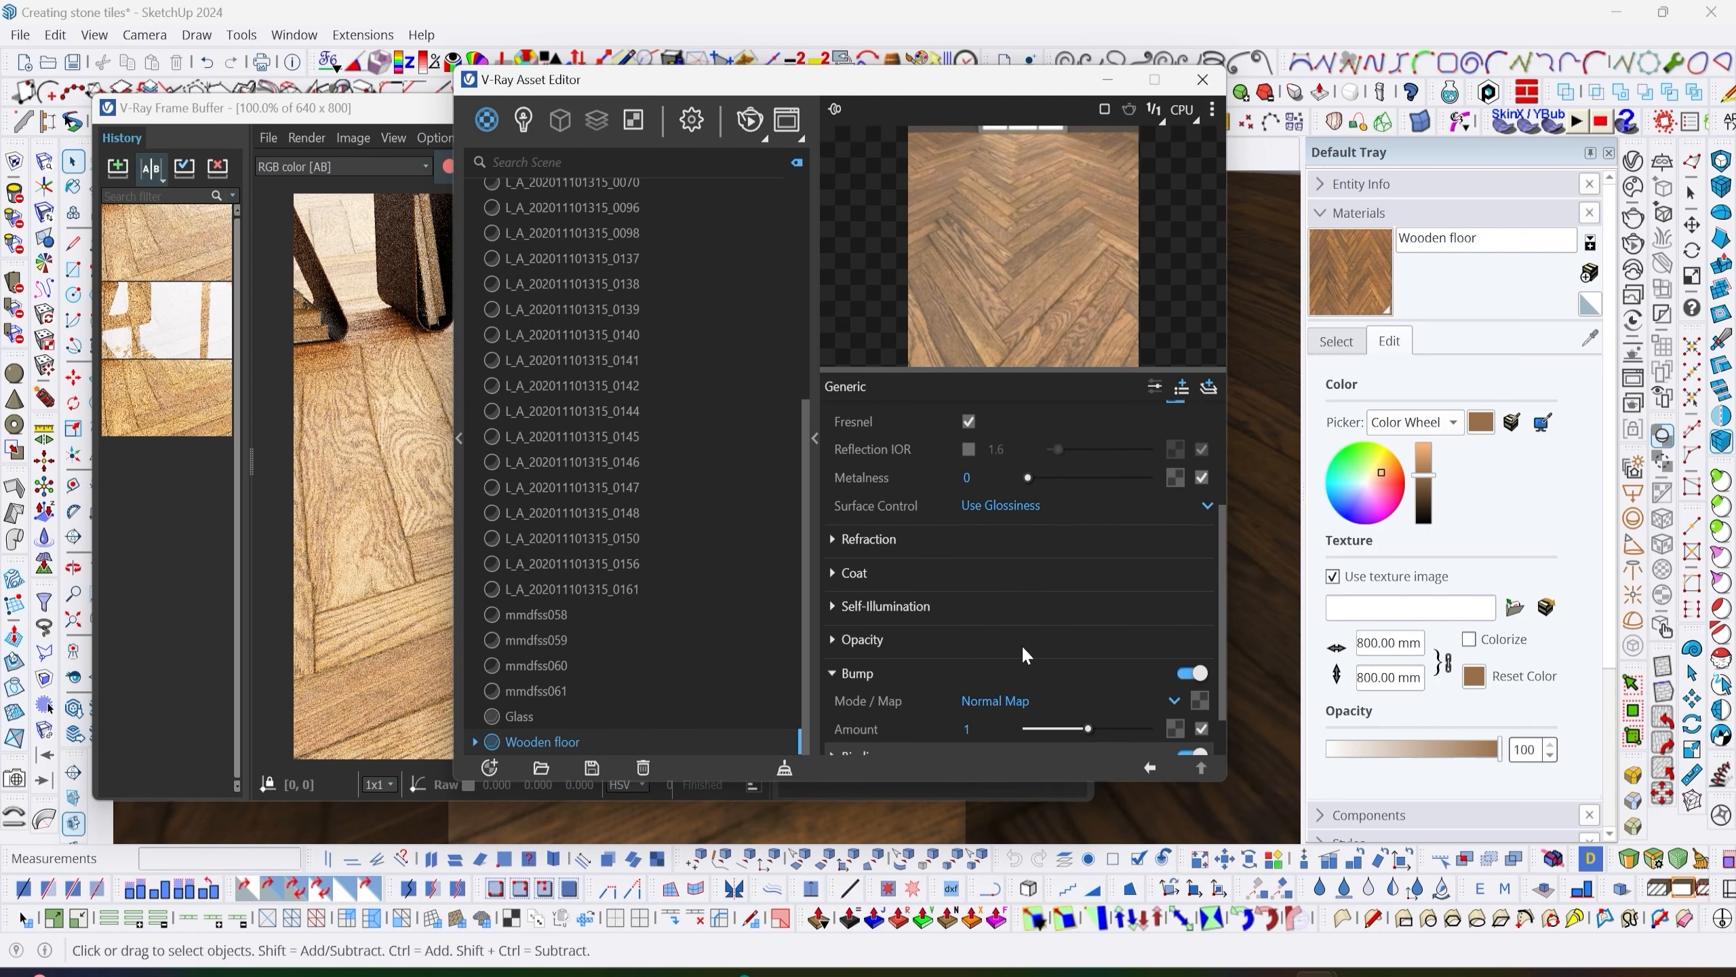
# Load WoodFlooring037_NRM_HIRES.jpg as the bitmap for the Wooden floor's normal map and return to the material settings.
pyautogui.click(1199, 701)
pyautogui.click(1151, 134)
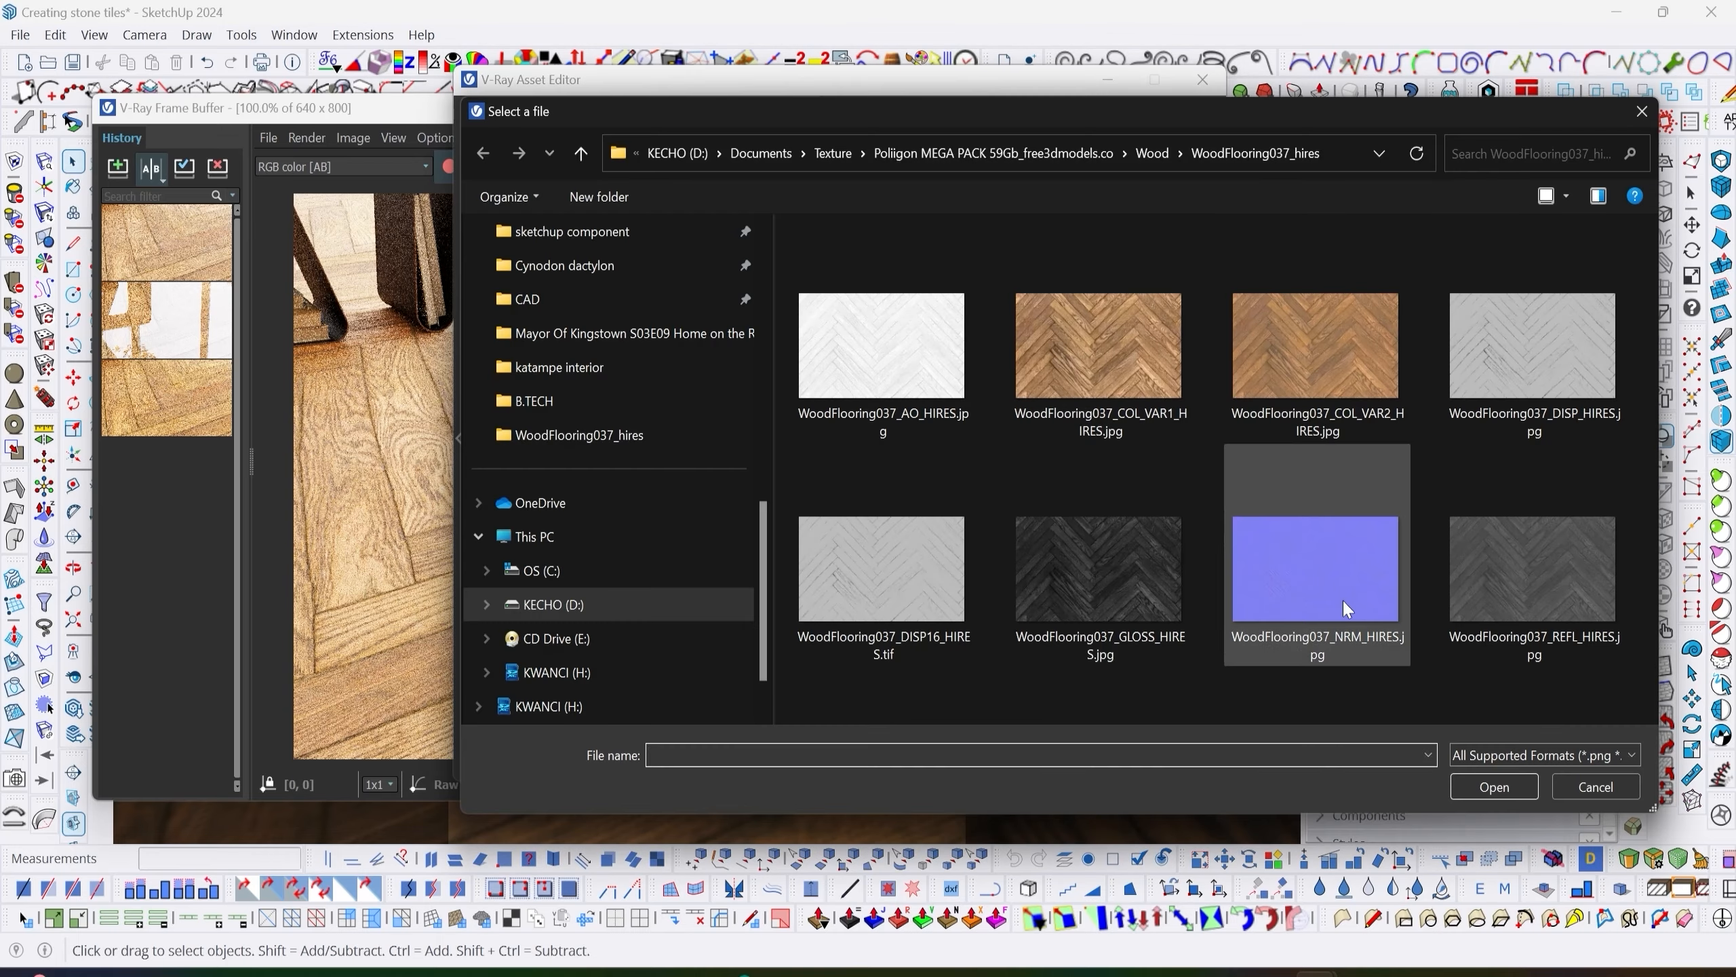
pyautogui.click(1326, 588)
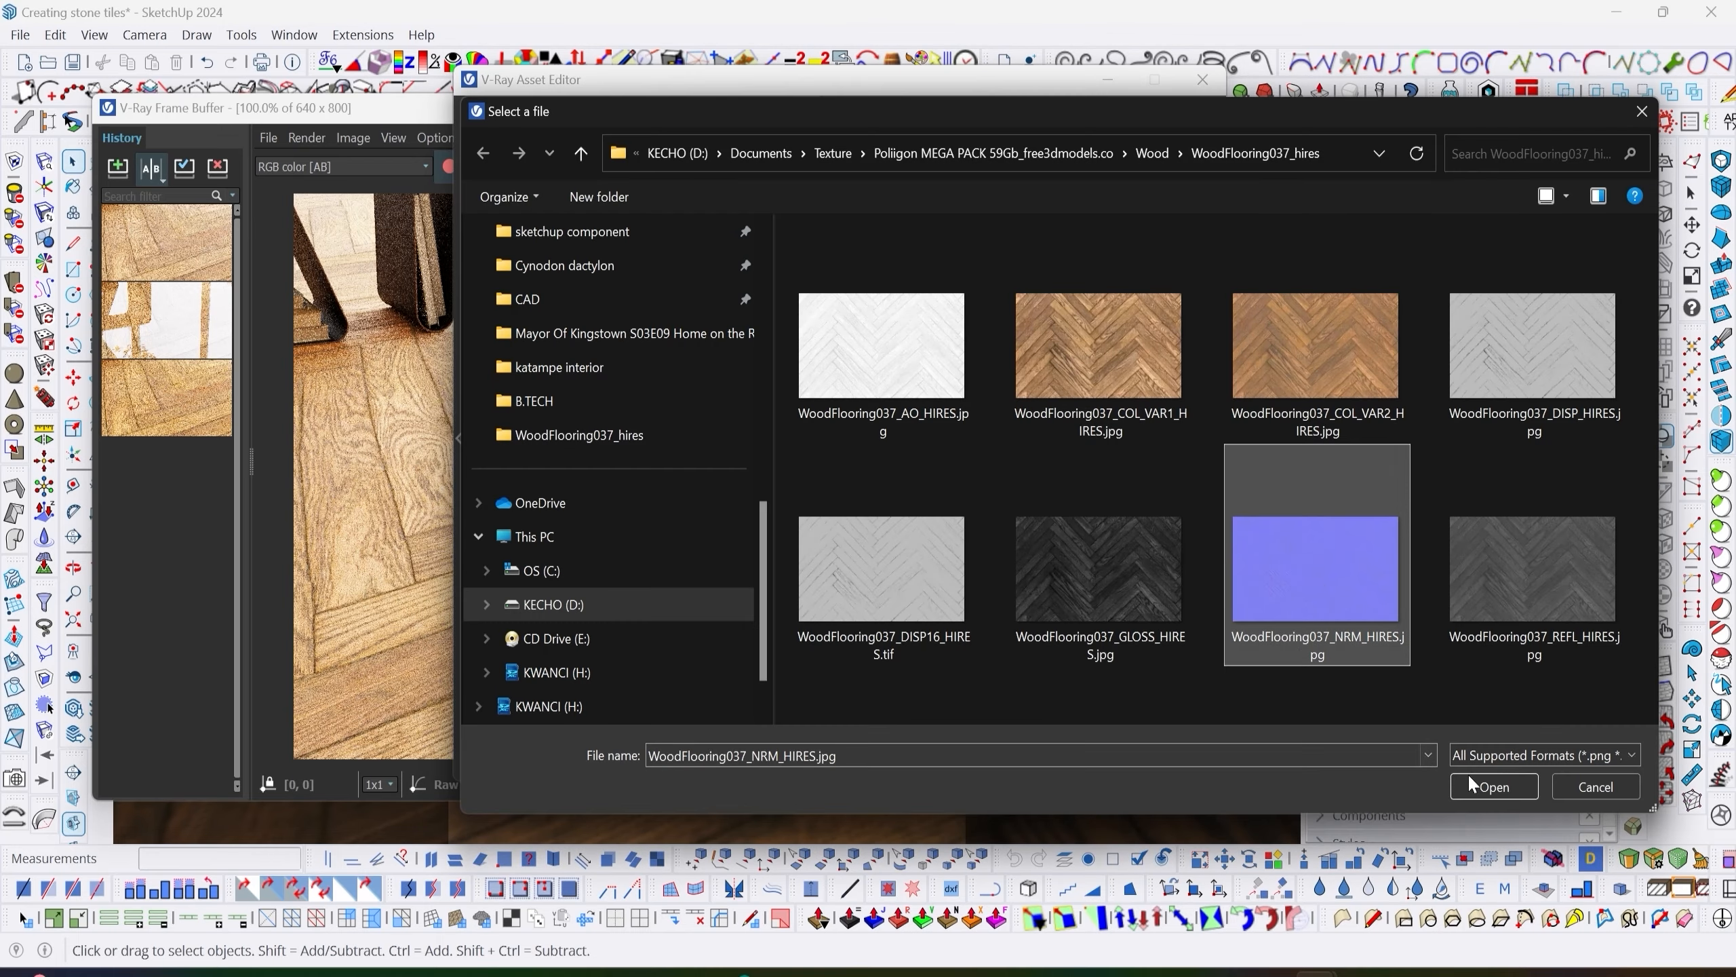
pyautogui.doubleClick(1324, 583)
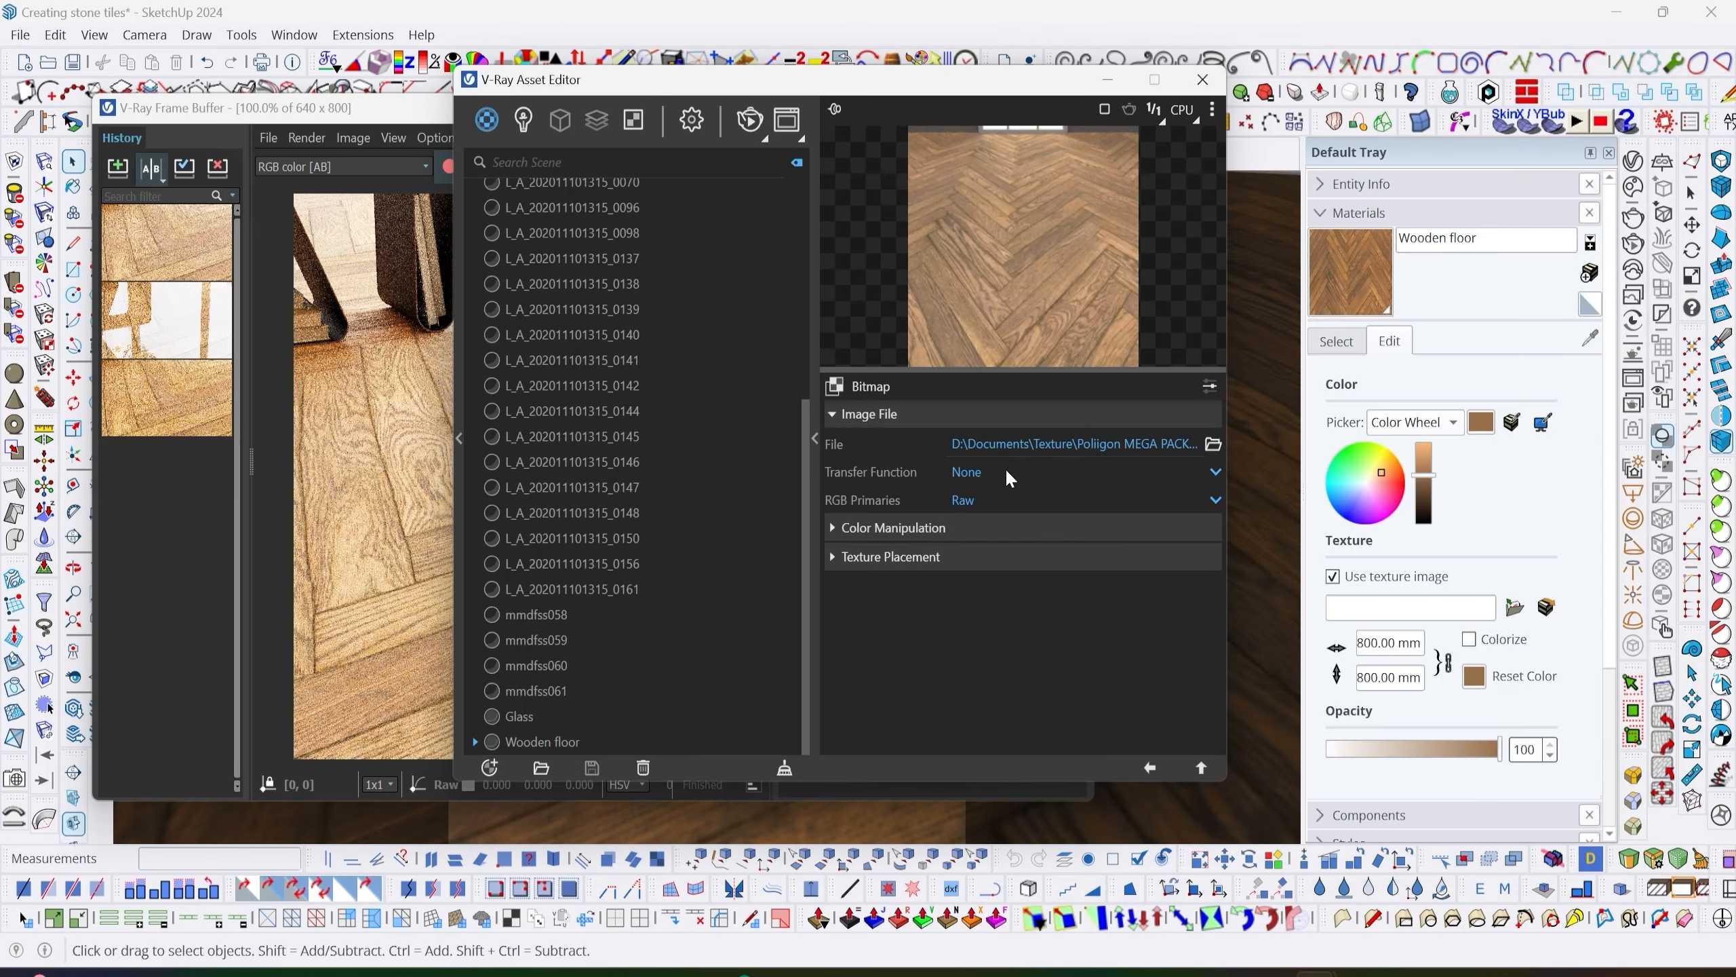
pyautogui.click(1150, 766)
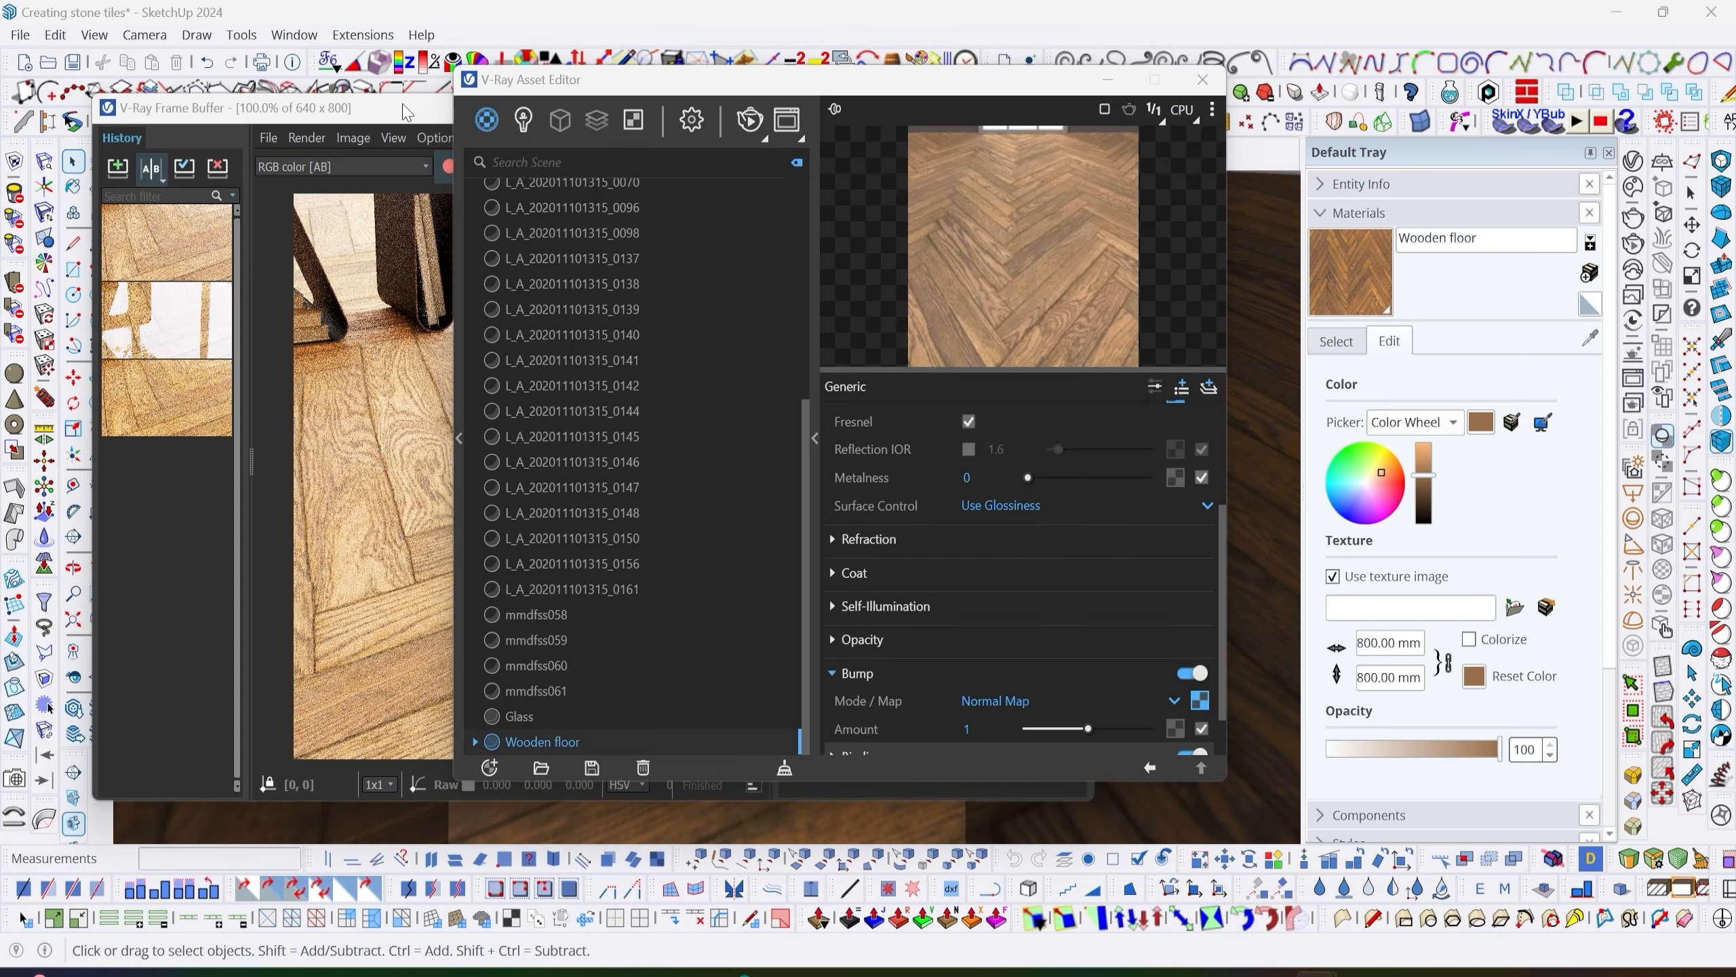
# Render the floor with the normal map, with A/B comparison off, and save the result to the frame buffer history.
pyautogui.click(1107, 82)
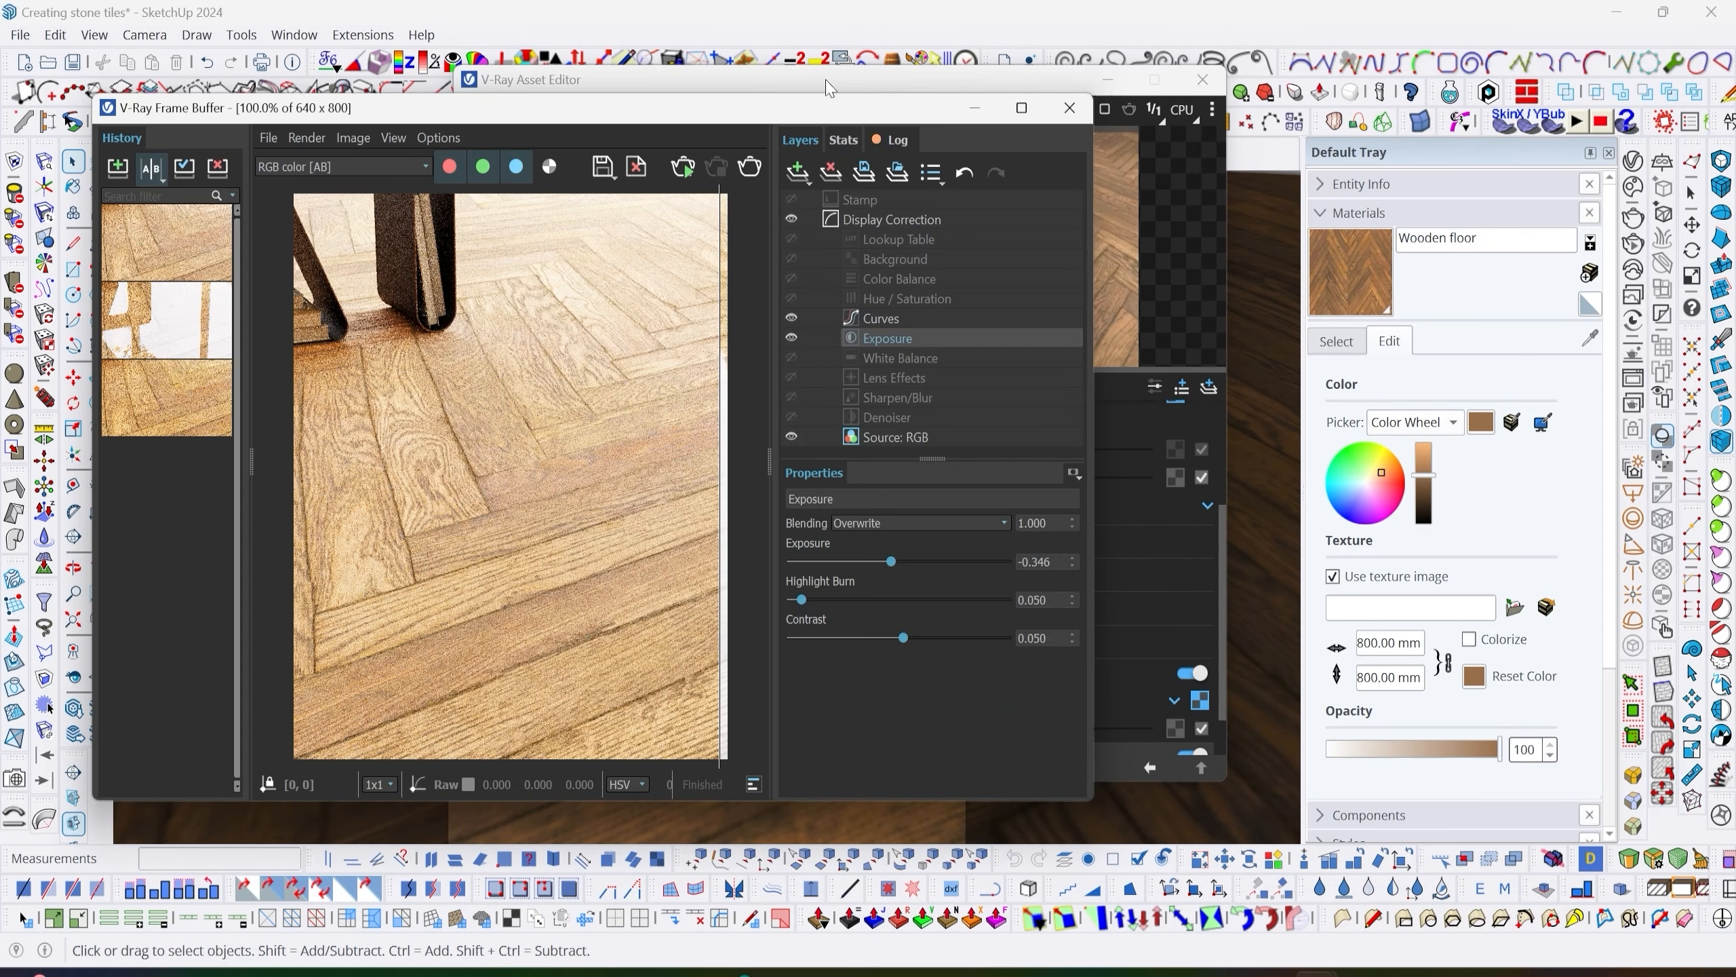
pyautogui.moveTo(734, 100); pyautogui.dragTo(796, 82)
pyautogui.click(213, 149)
pyautogui.click(853, 398)
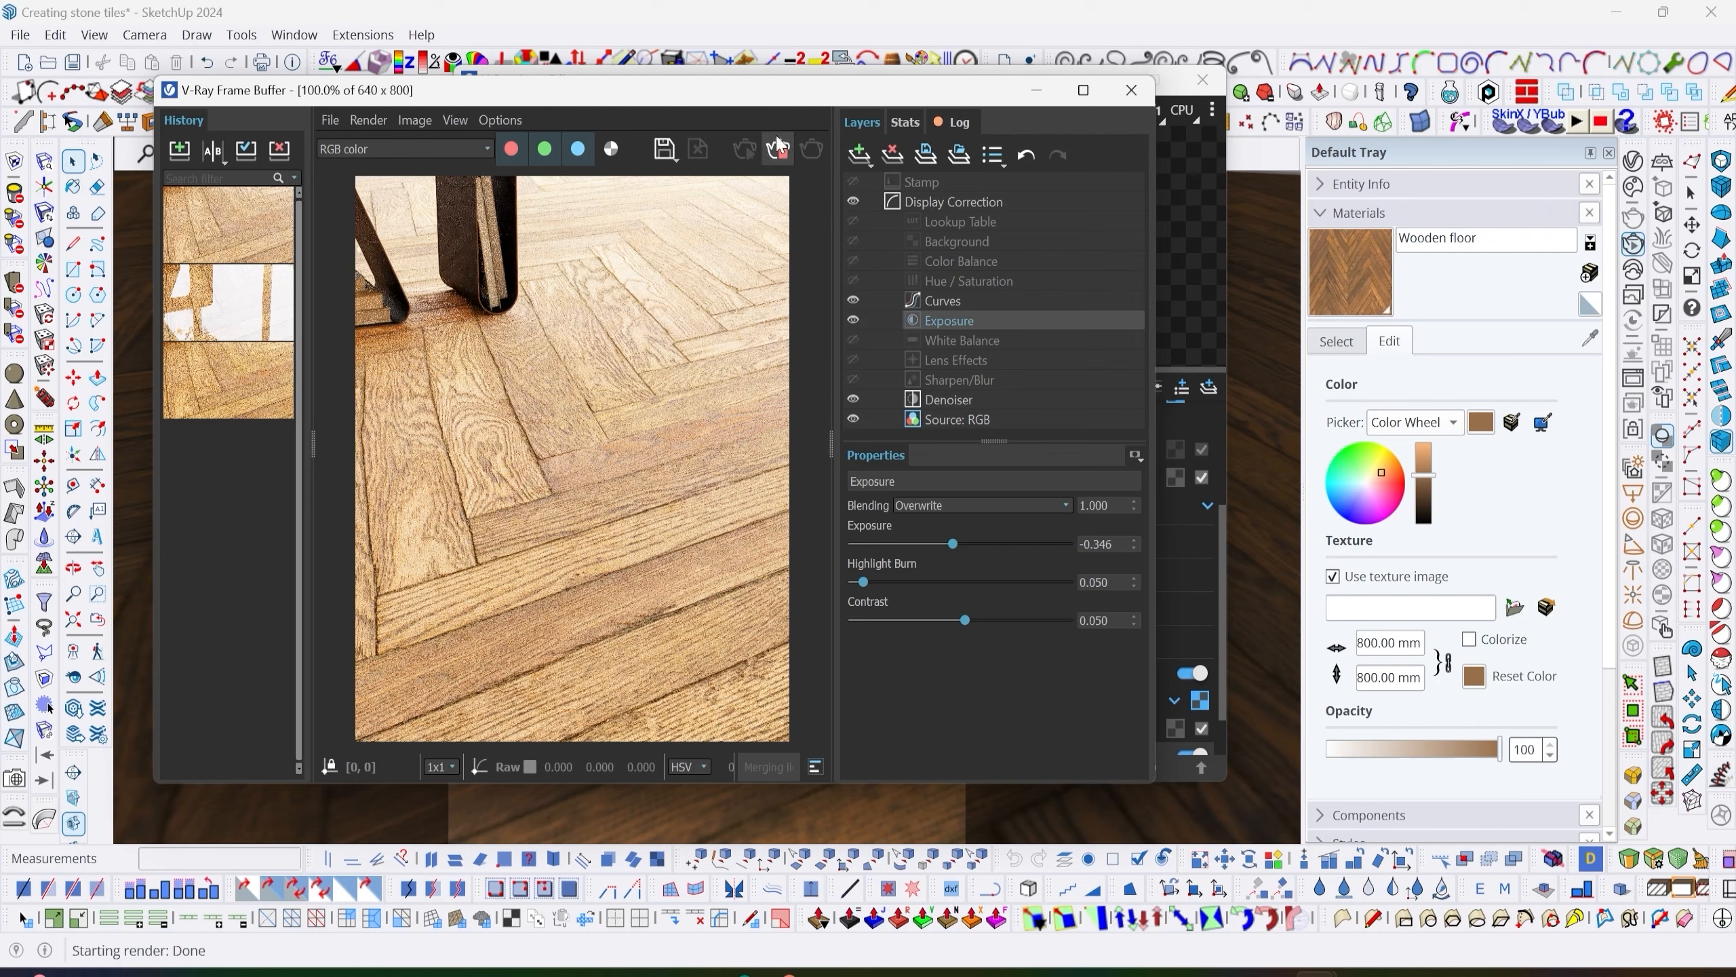
pyautogui.click(187, 148)
# Label the newest history render with the note "AO+COL+RF+GL+NM".
pyautogui.rightClick(229, 240)
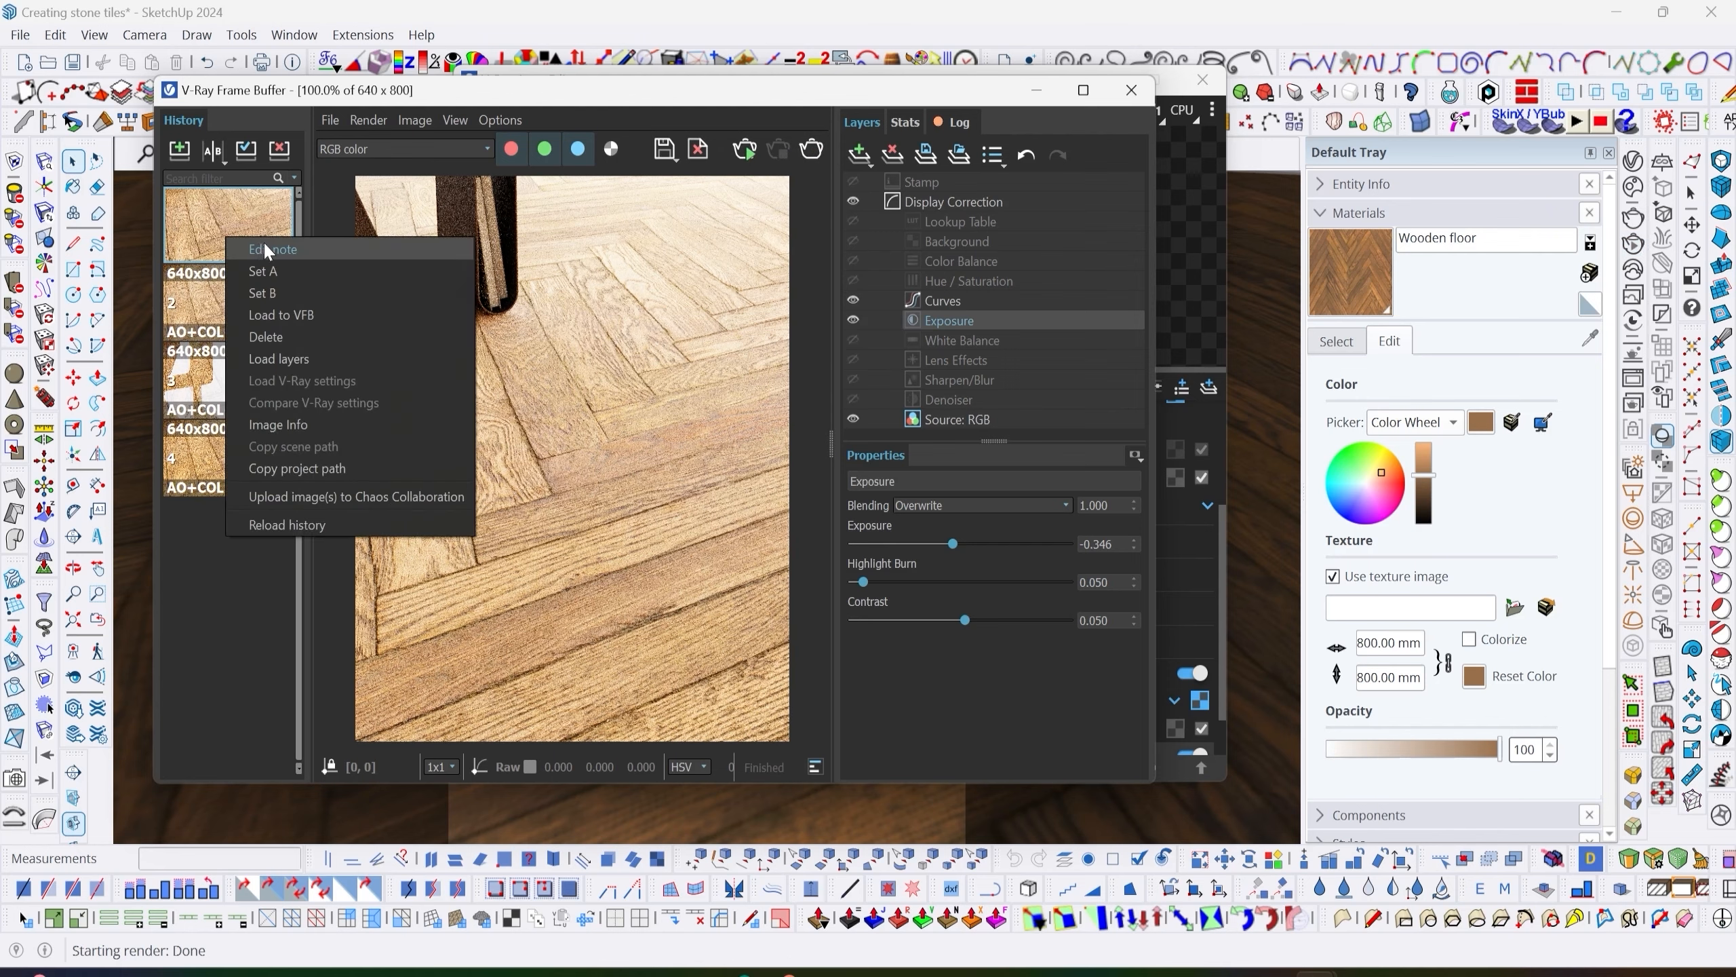
pyautogui.click(265, 244)
pyautogui.write('AO+COL+RF')
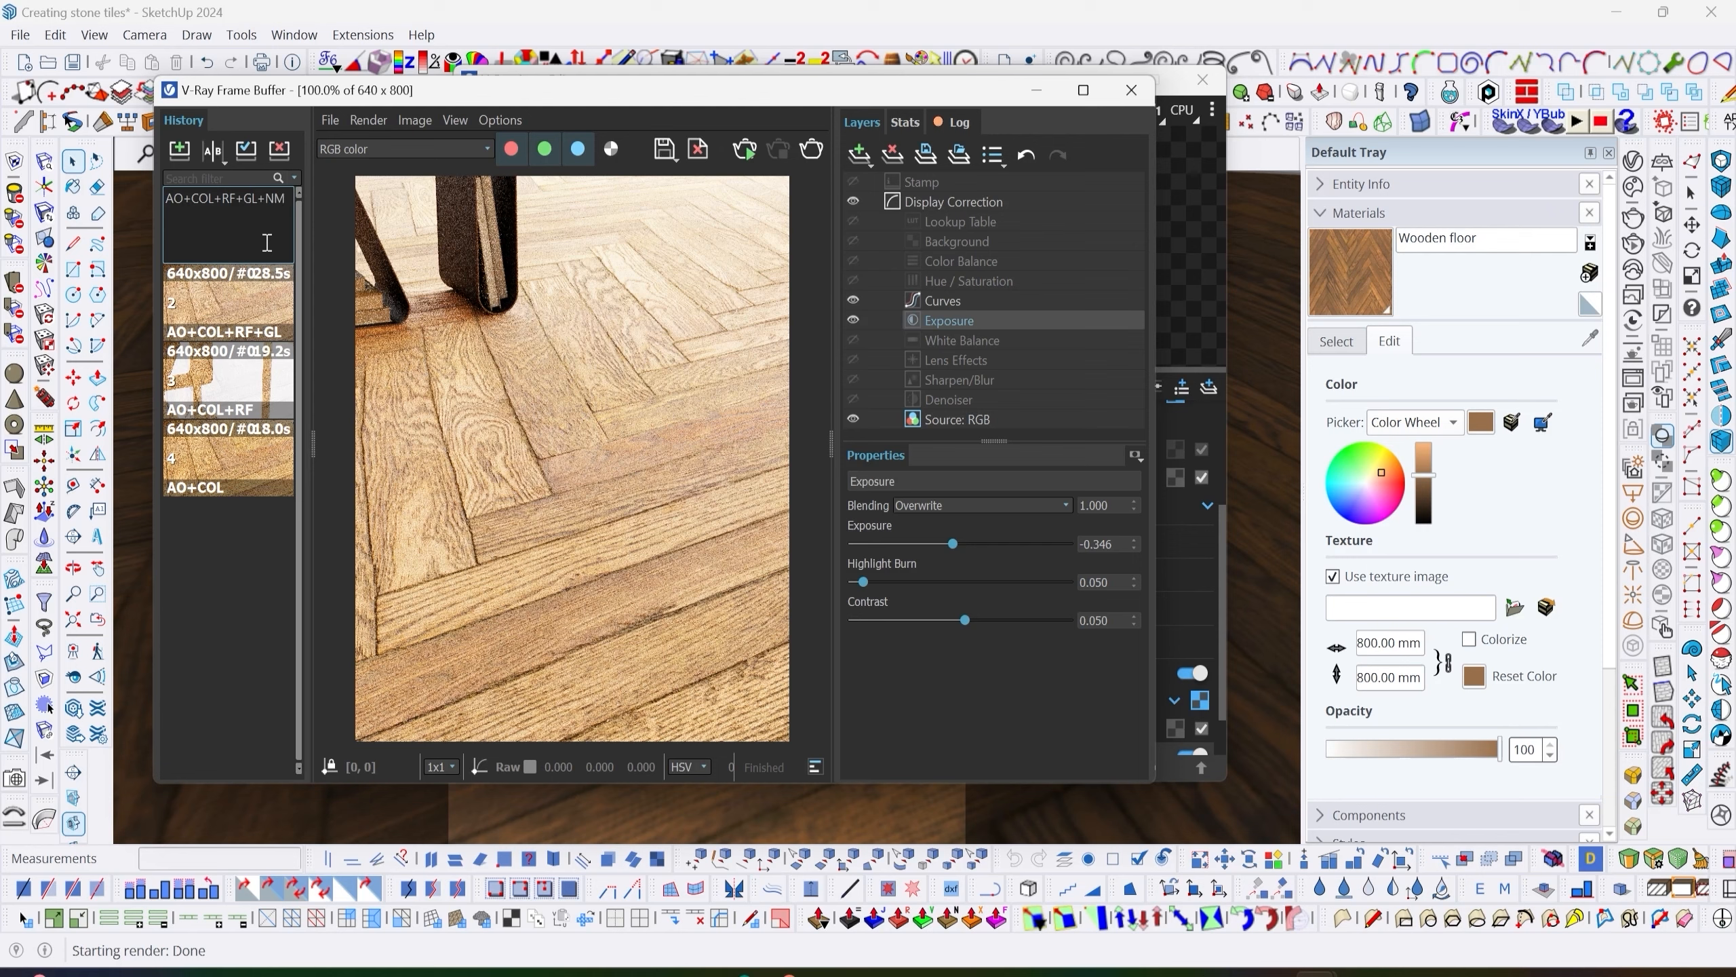
pyautogui.click(269, 511)
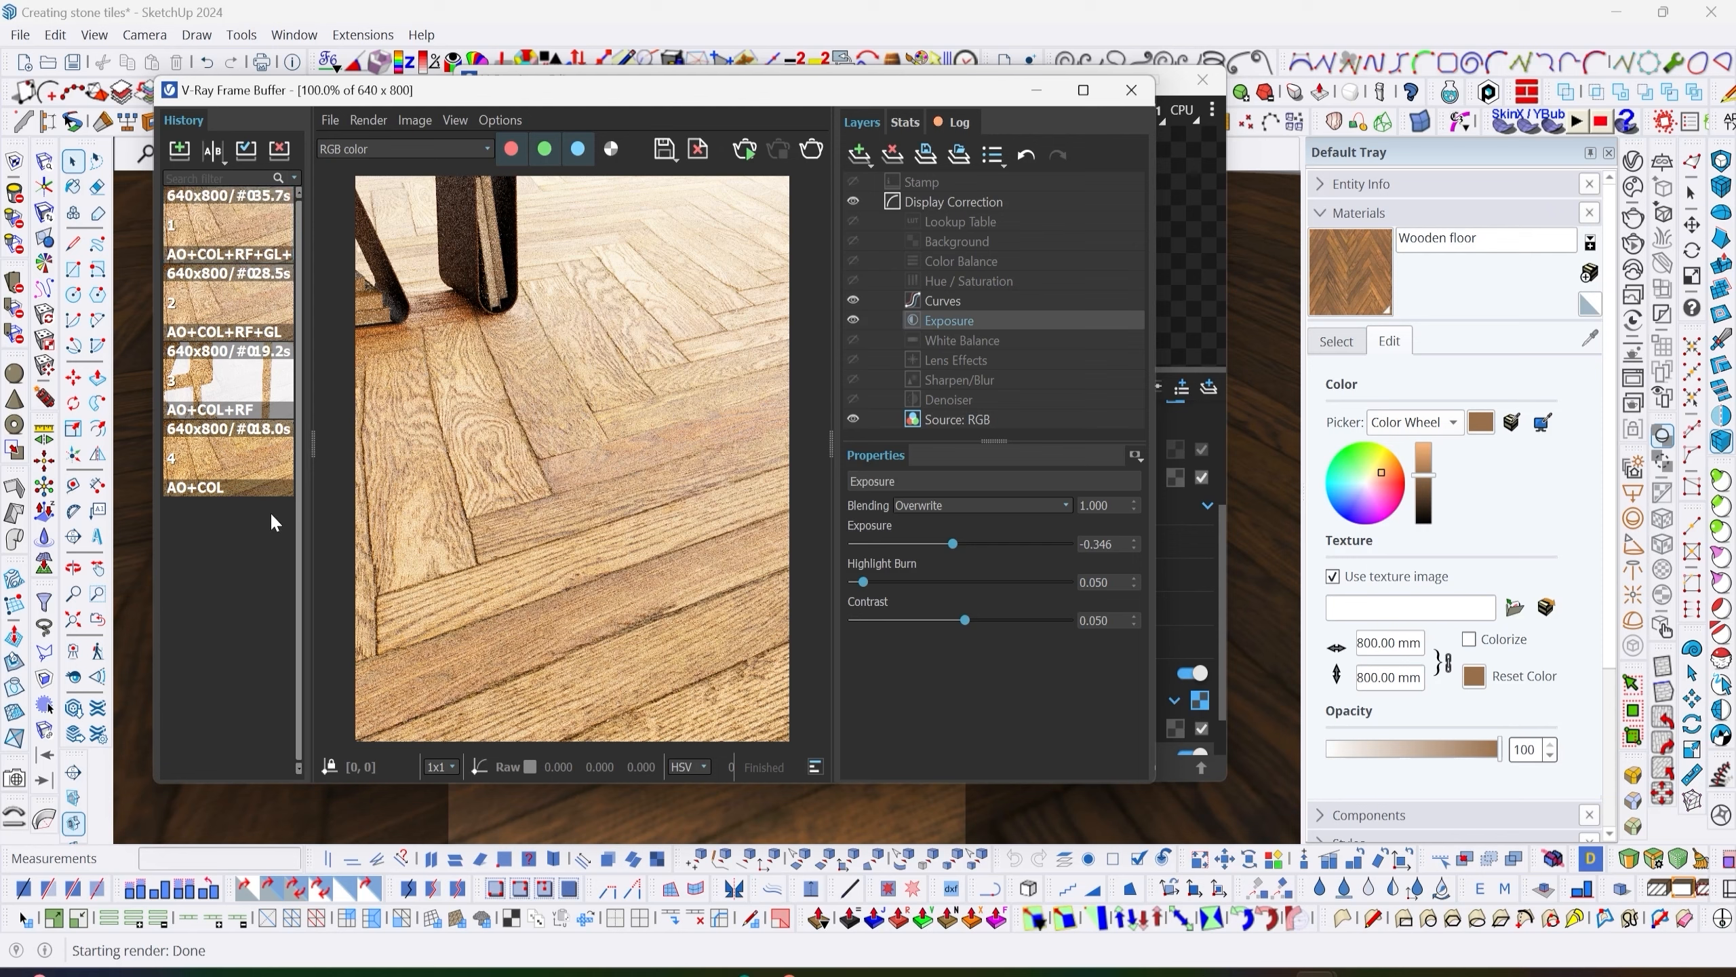
# Compare the AO+COL+RF+GL+NM render as A against the AO+COL+RF+GL render as B by sliding the divider, and end the comparison.
pyautogui.click(211, 152)
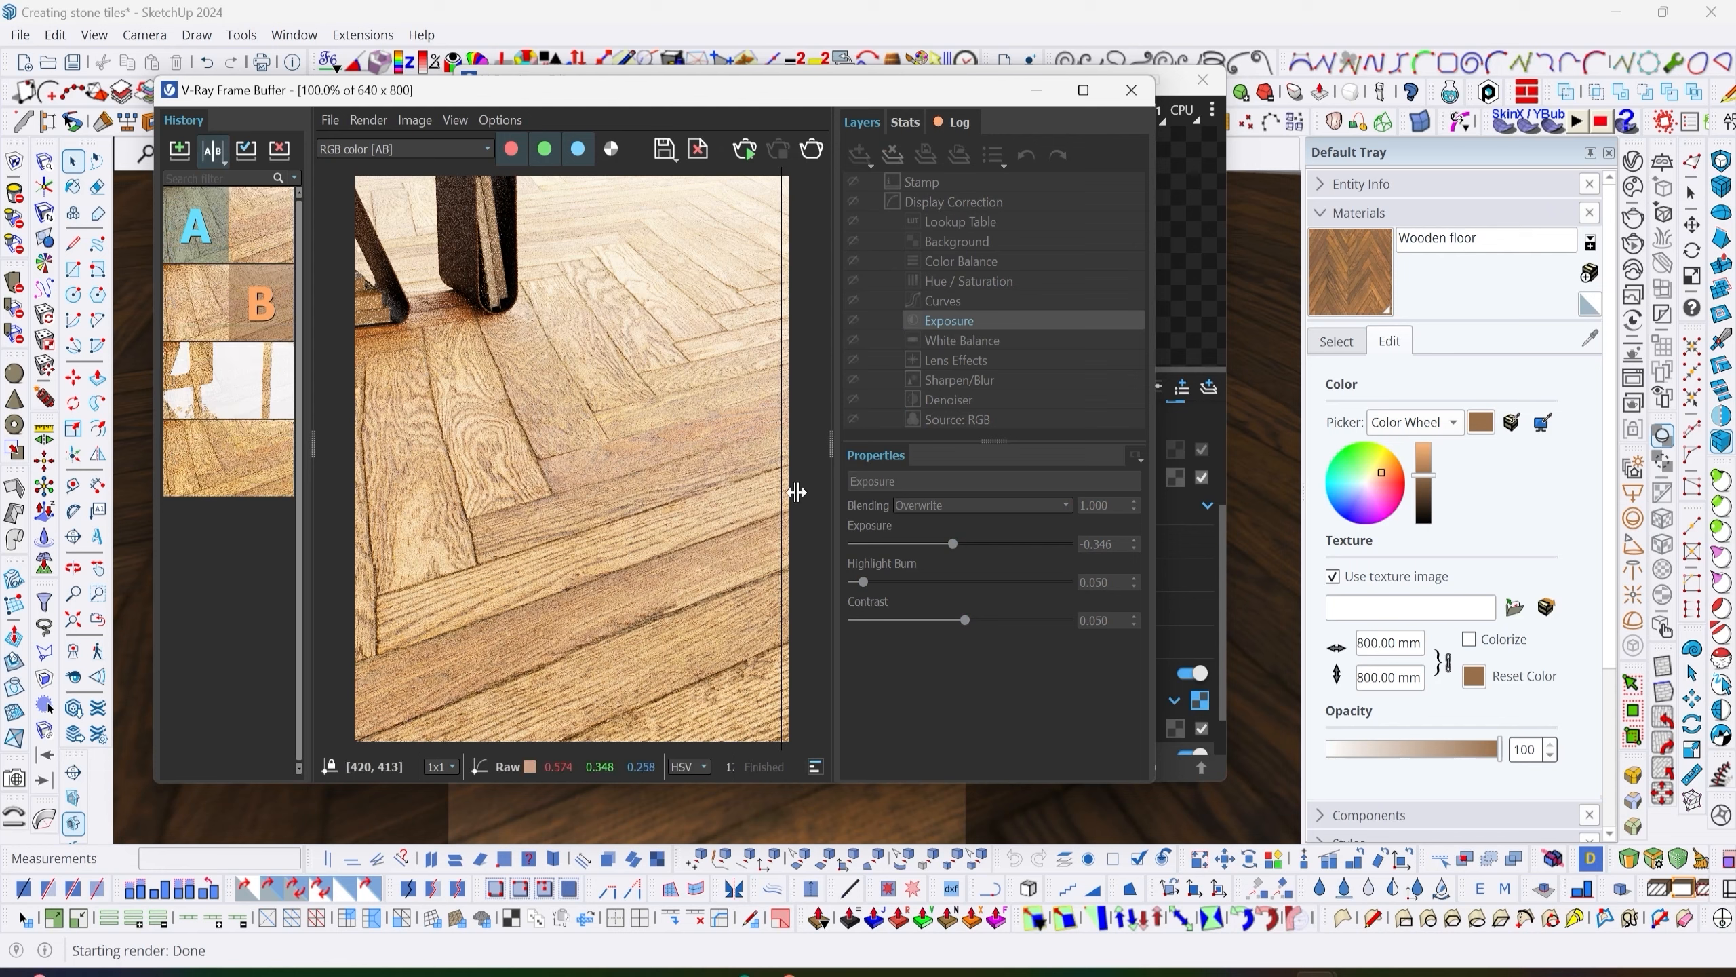
pyautogui.moveTo(783, 488); pyautogui.dragTo(812, 520)
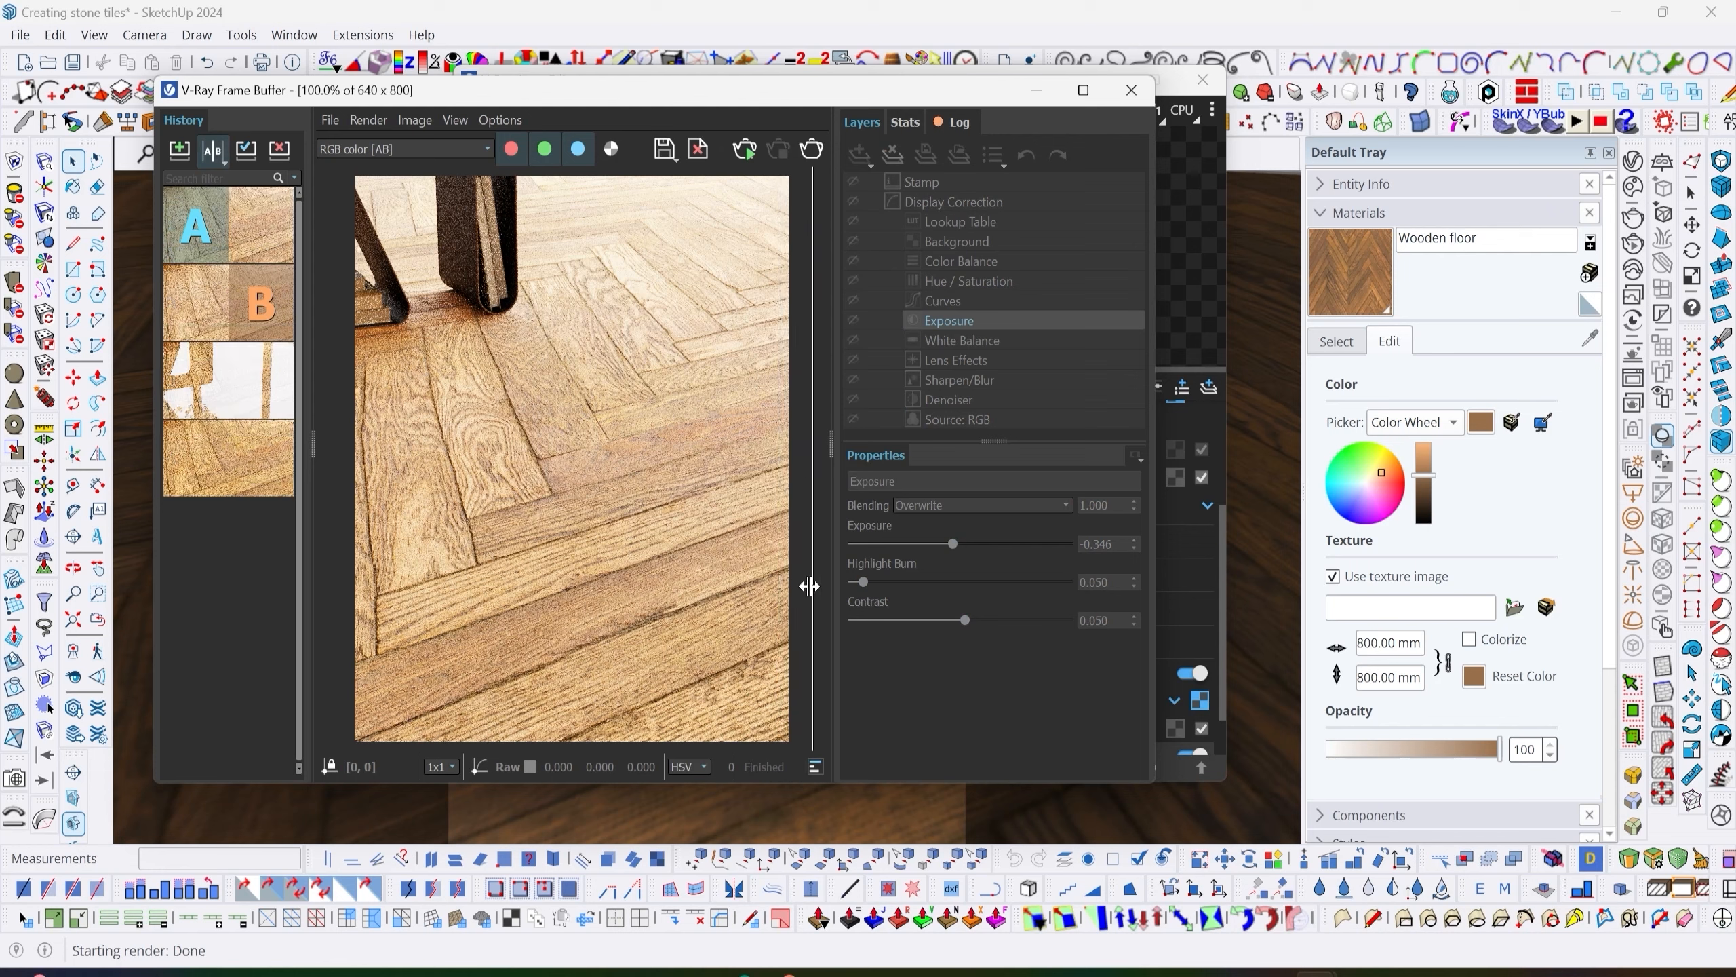
pyautogui.moveTo(809, 586); pyautogui.dragTo(621, 568)
pyautogui.scroll(1, 434, 518)
pyautogui.moveTo(434, 518); pyautogui.dragTo(570, 524, button='middle')
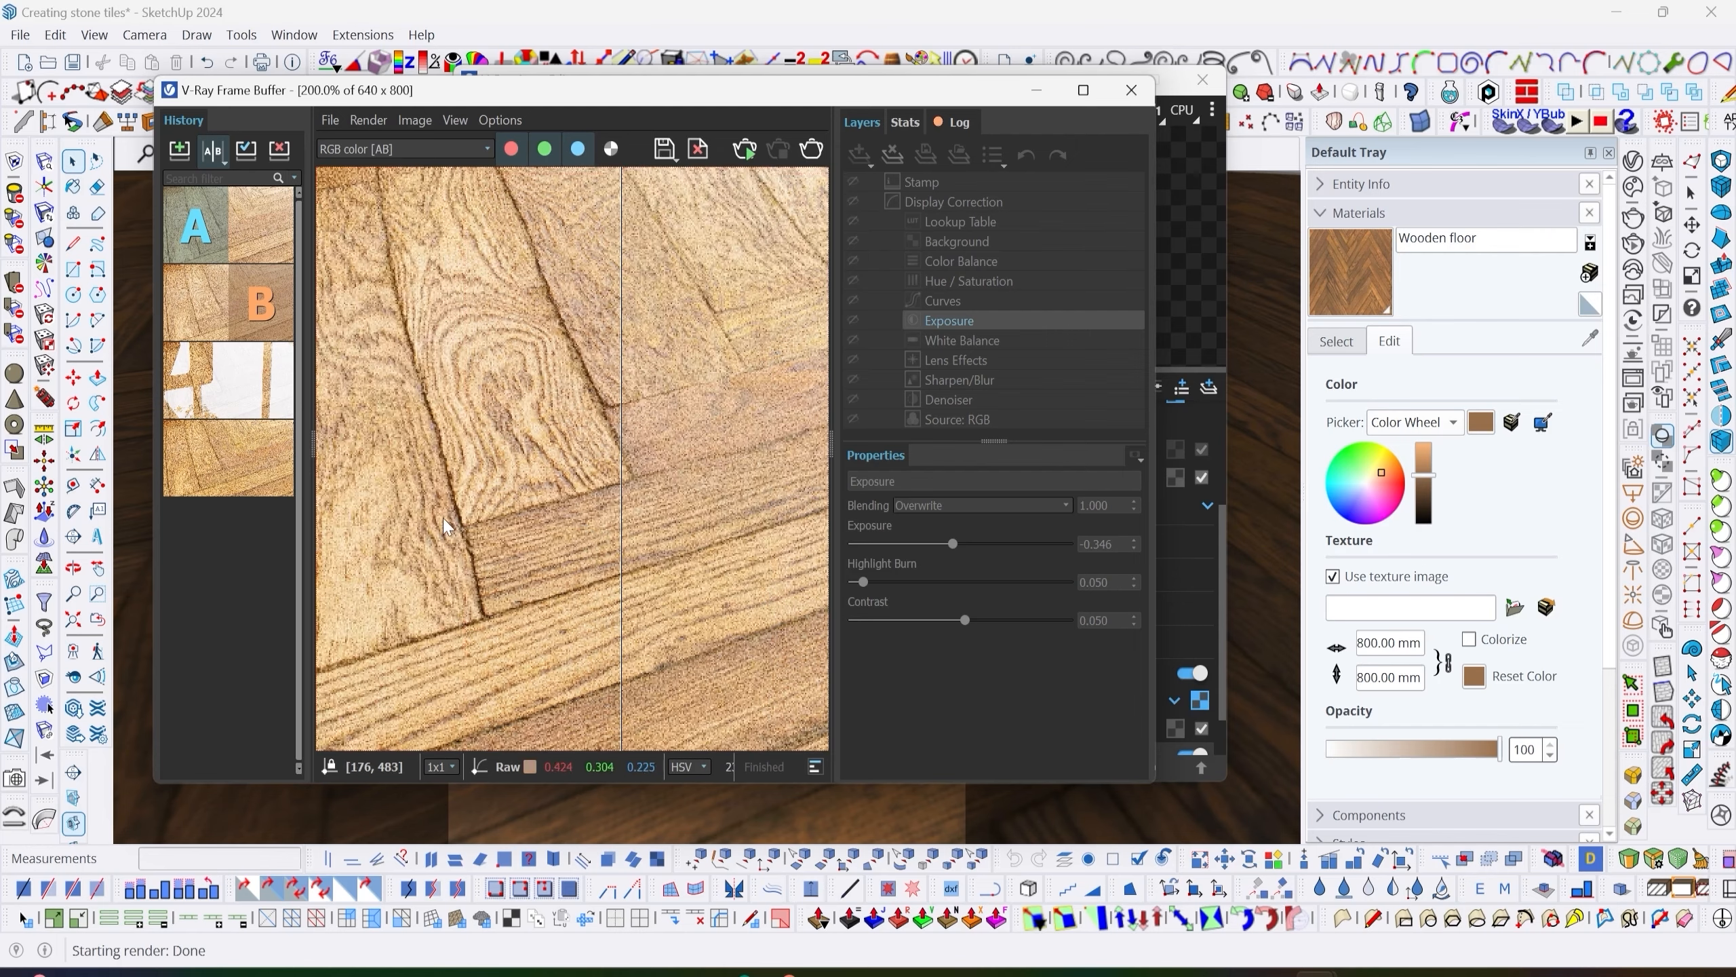
pyautogui.scroll(1, 440, 517)
pyautogui.moveTo(437, 516); pyautogui.dragTo(621, 487, button='middle')
pyautogui.scroll(-1, 621, 487)
pyautogui.moveTo(622, 488); pyautogui.dragTo(791, 414)
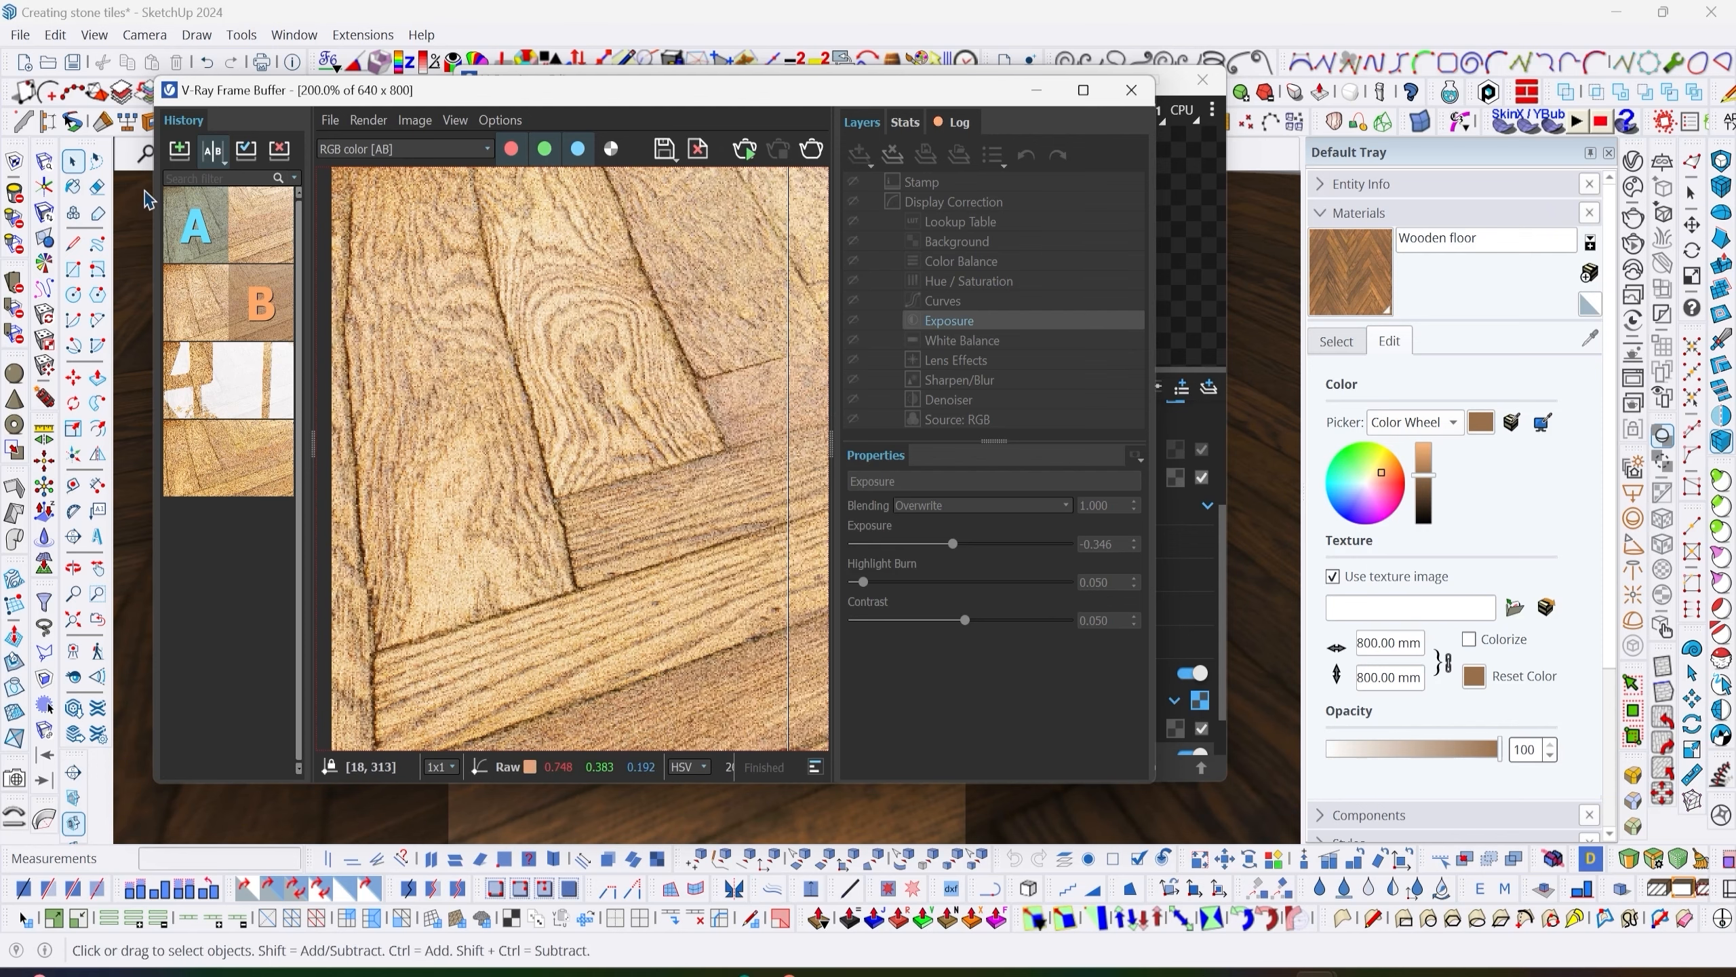
pyautogui.click(235, 152)
# Set the Wooden floor's normal map bump amount to 2 and render the floor again.
pyautogui.click(1037, 89)
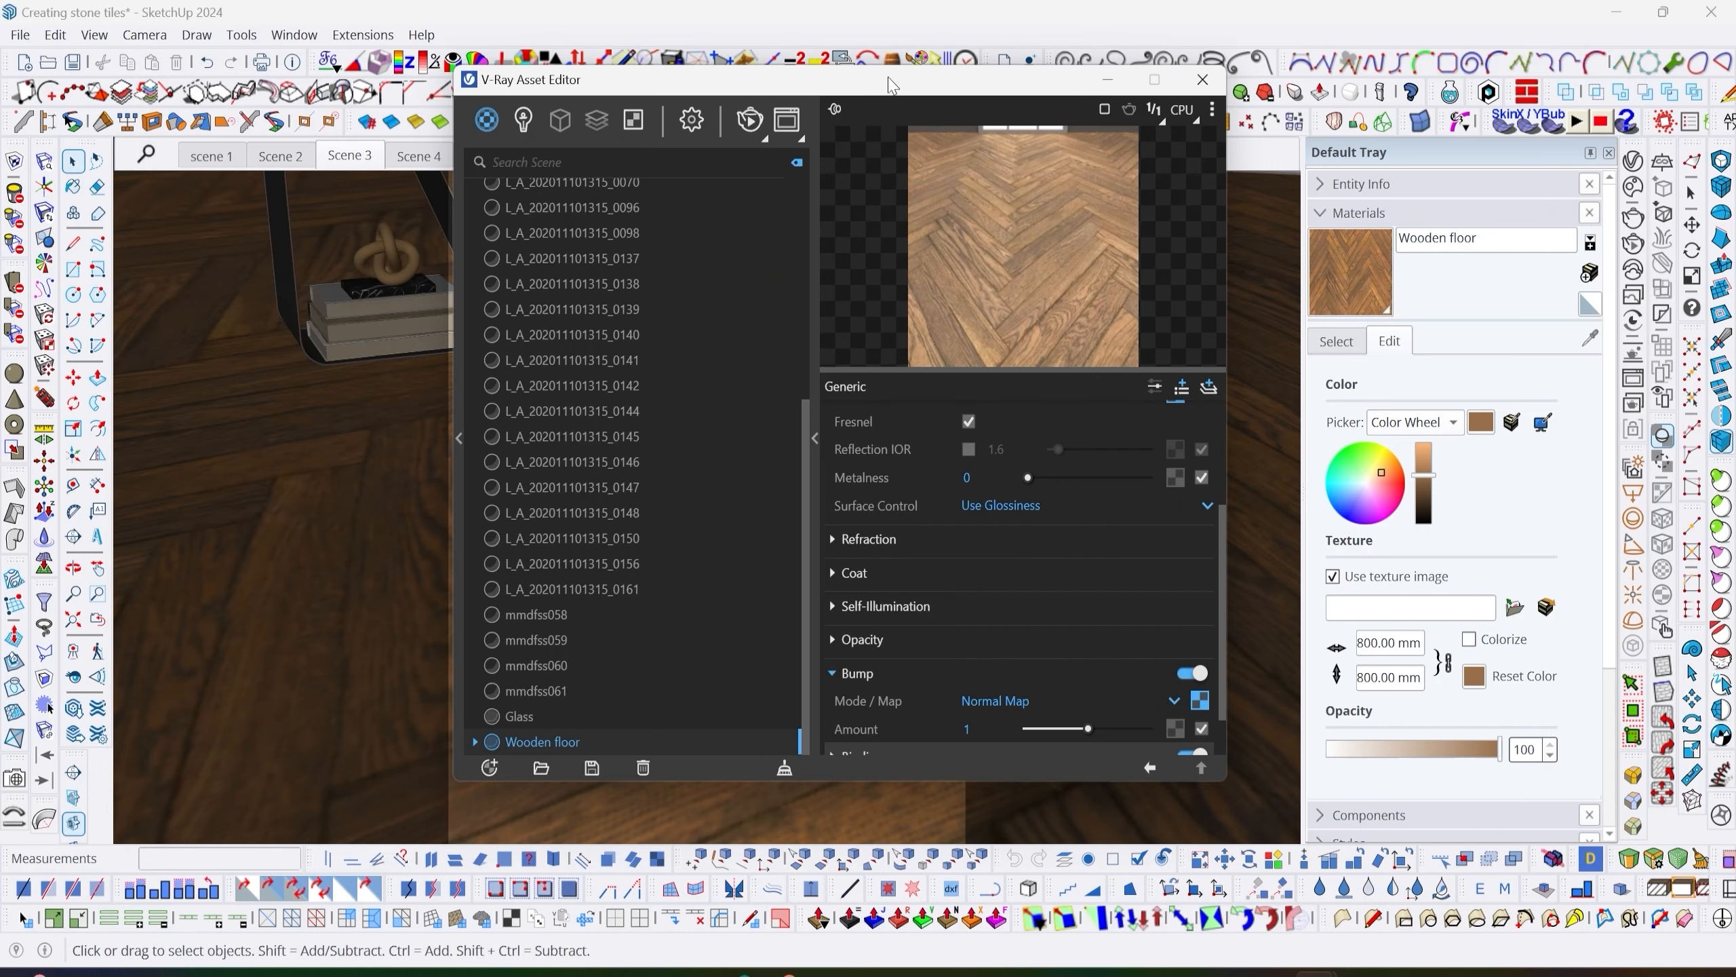
pyautogui.click(980, 726)
pyautogui.press('Return')
pyautogui.click(793, 123)
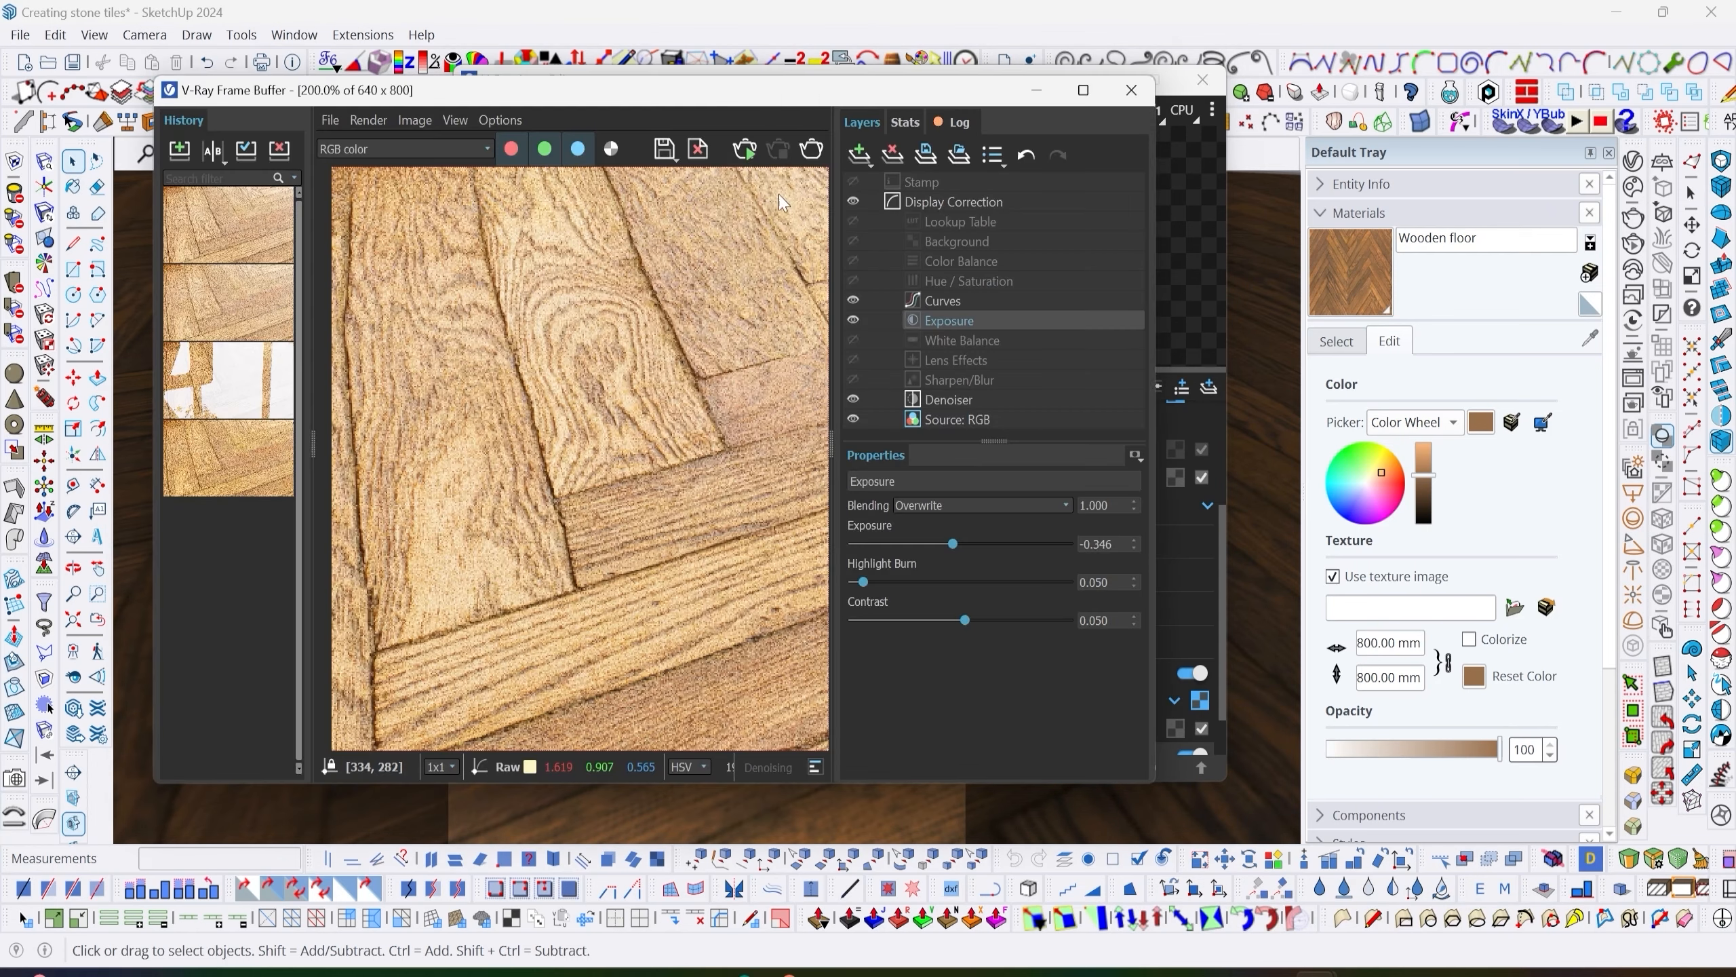
pyautogui.scroll(-1, 714, 331)
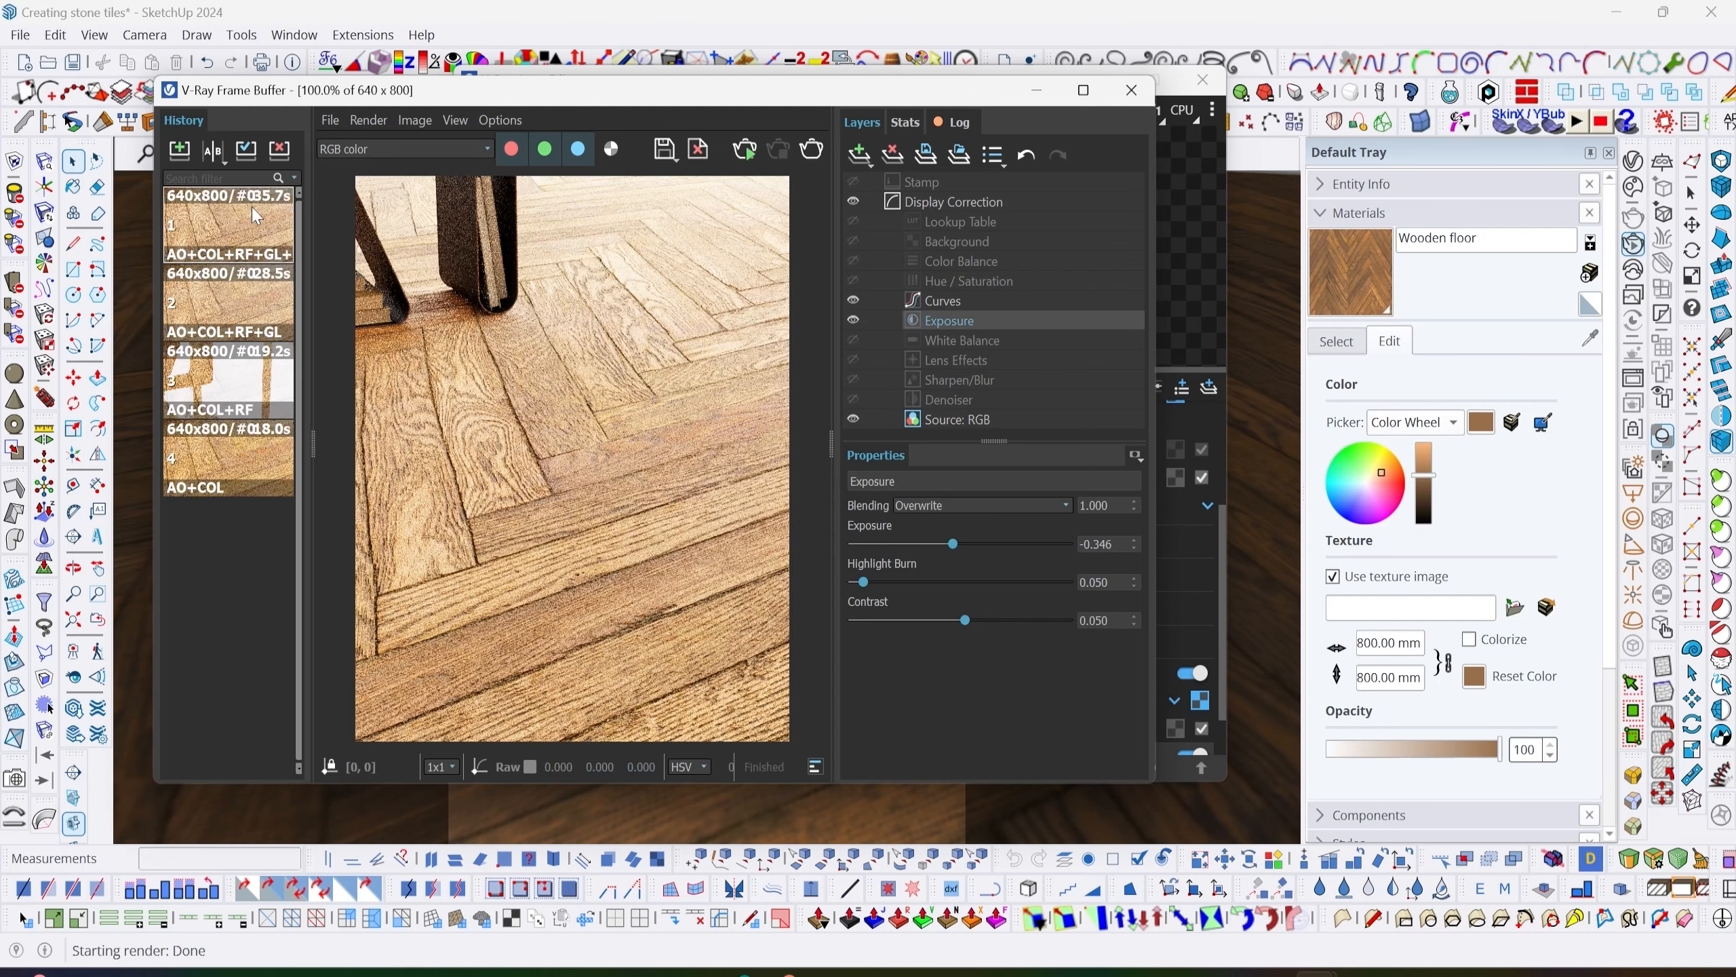
# Compare the saved AO+COL+RF+GL+NM render as A with the current render by sliding the divider over the plank grain, and end the comparison.
pyautogui.moveTo(227, 89); pyautogui.dragTo(400, 76)
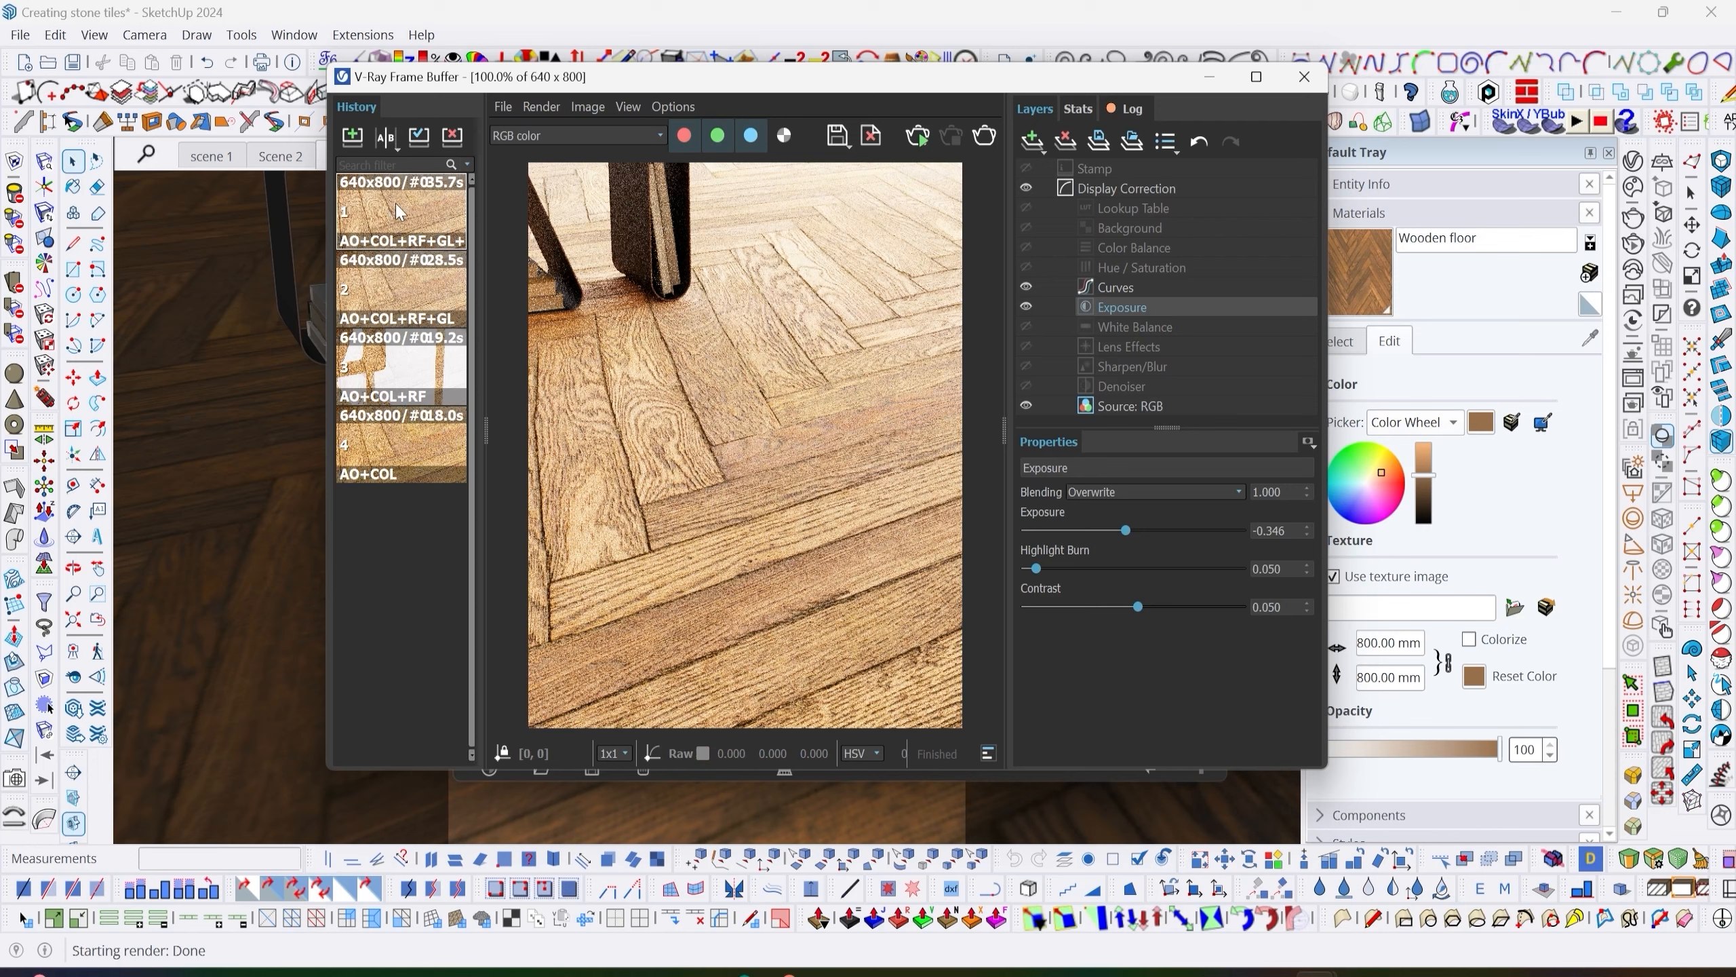
pyautogui.click(385, 139)
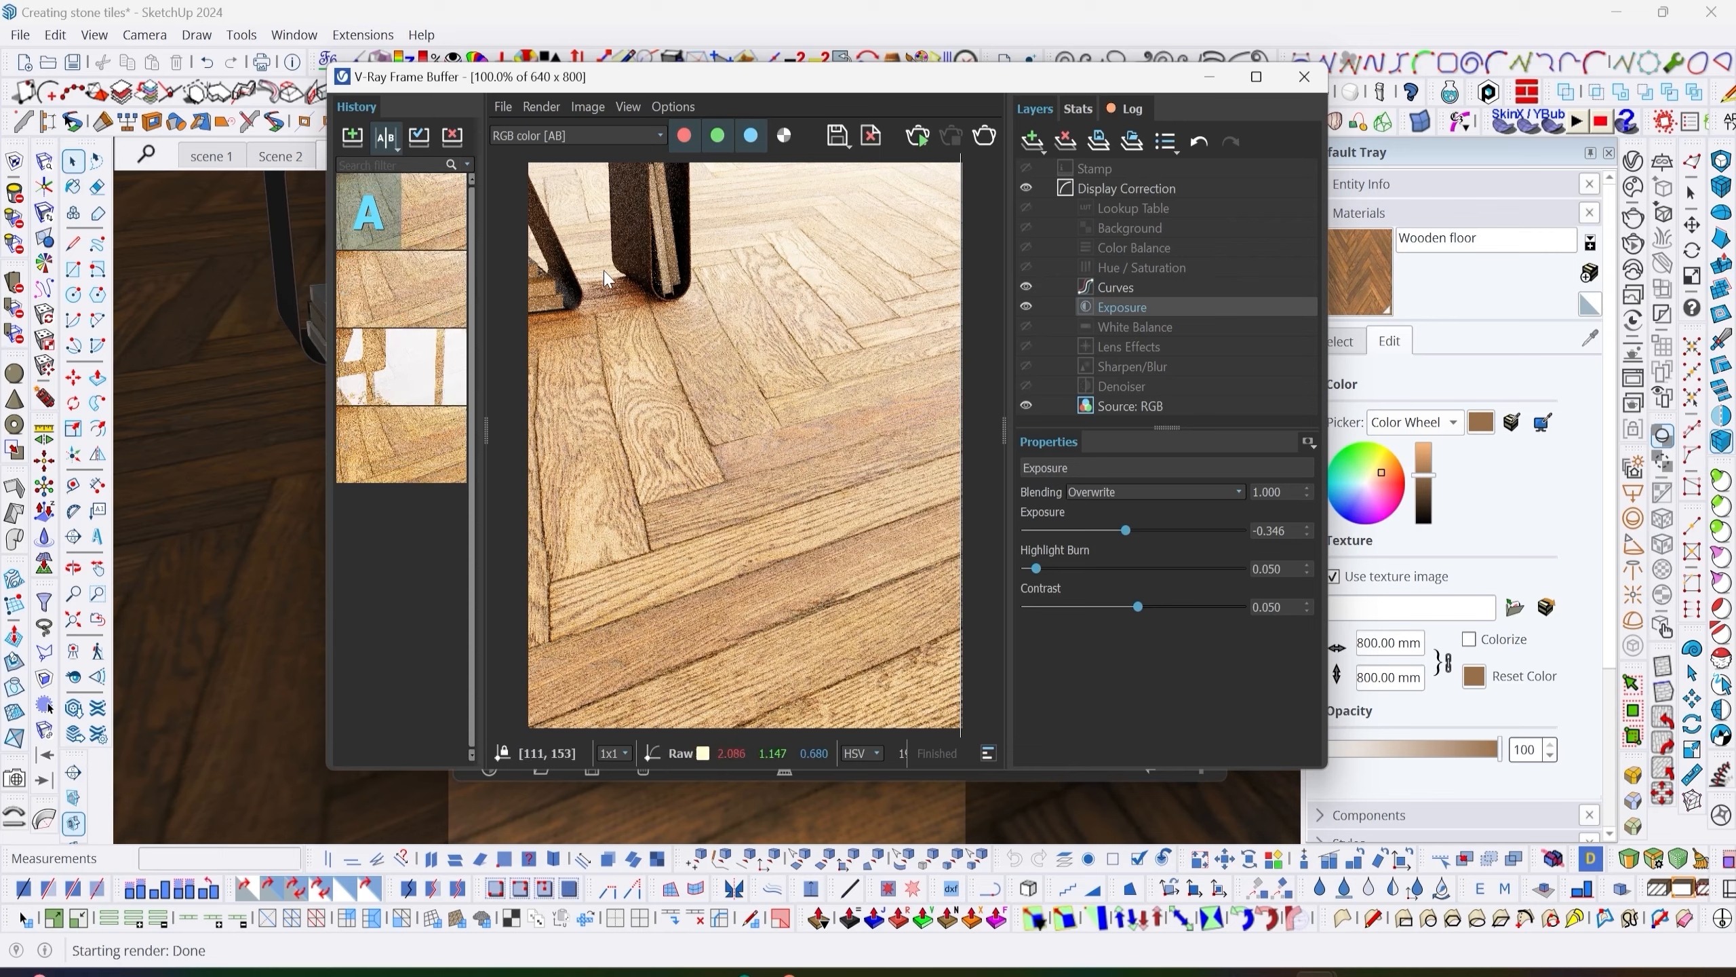
pyautogui.moveTo(961, 406)
pyautogui.mouseDown()
pyautogui.moveTo(753, 410)
pyautogui.moveTo(964, 412)
pyautogui.mouseUp()
pyautogui.scroll(2, 661, 474)
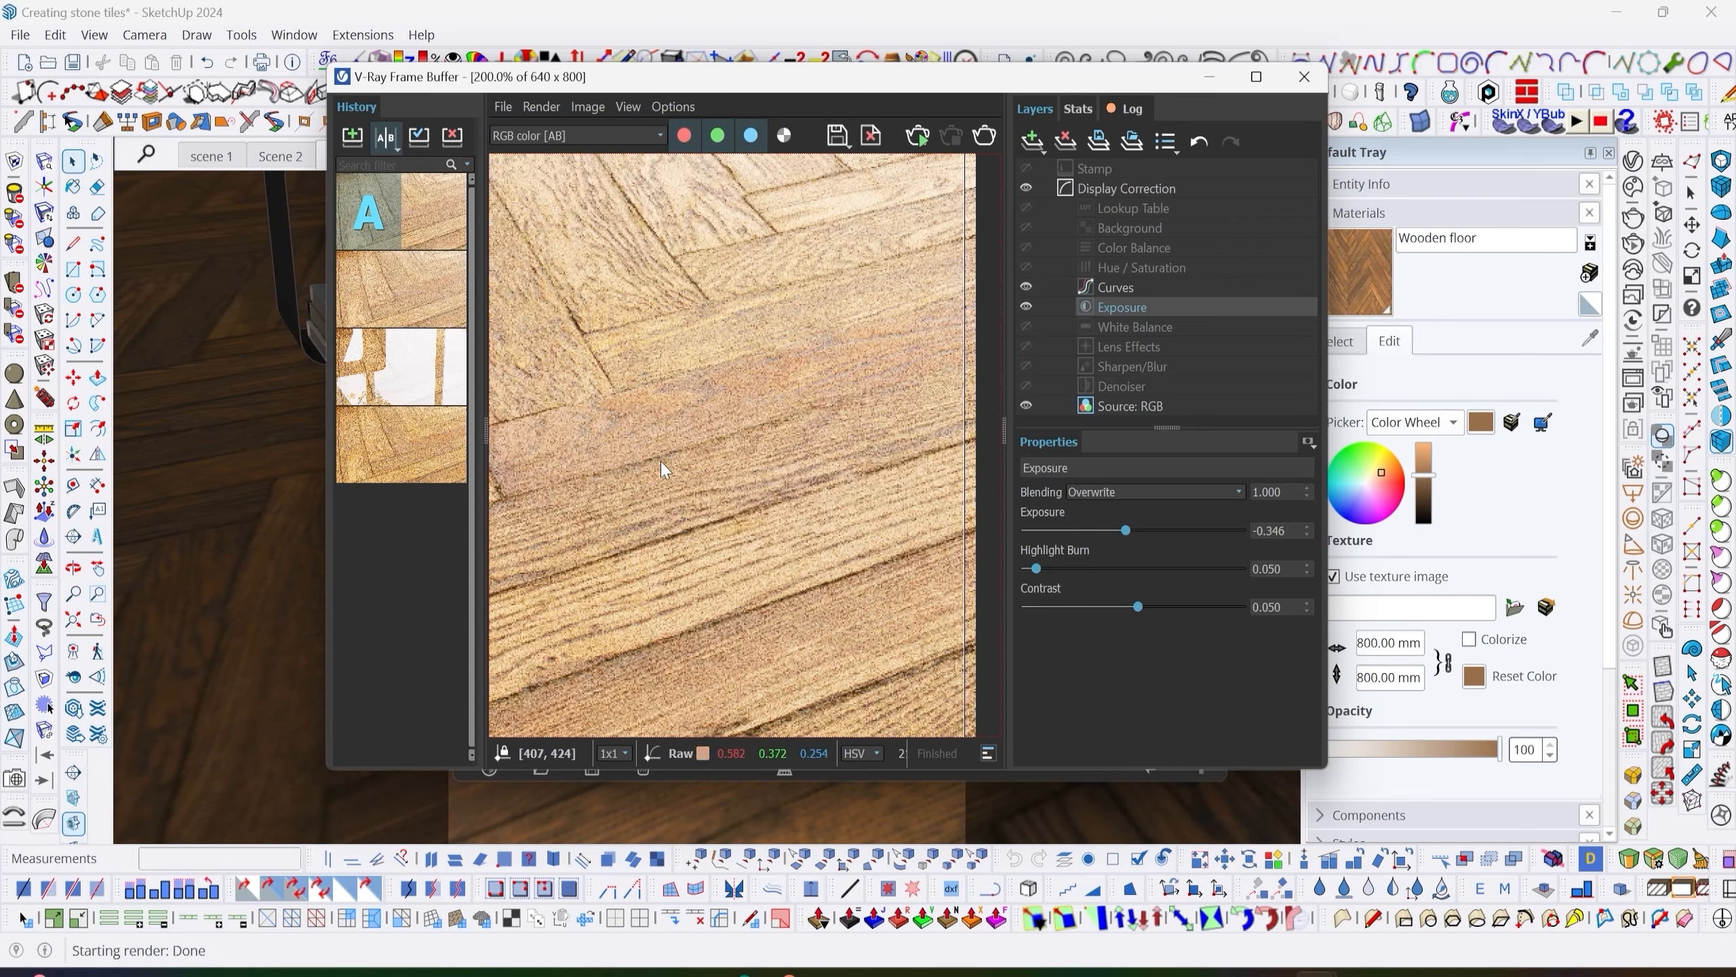
pyautogui.scroll(-1, 705, 470)
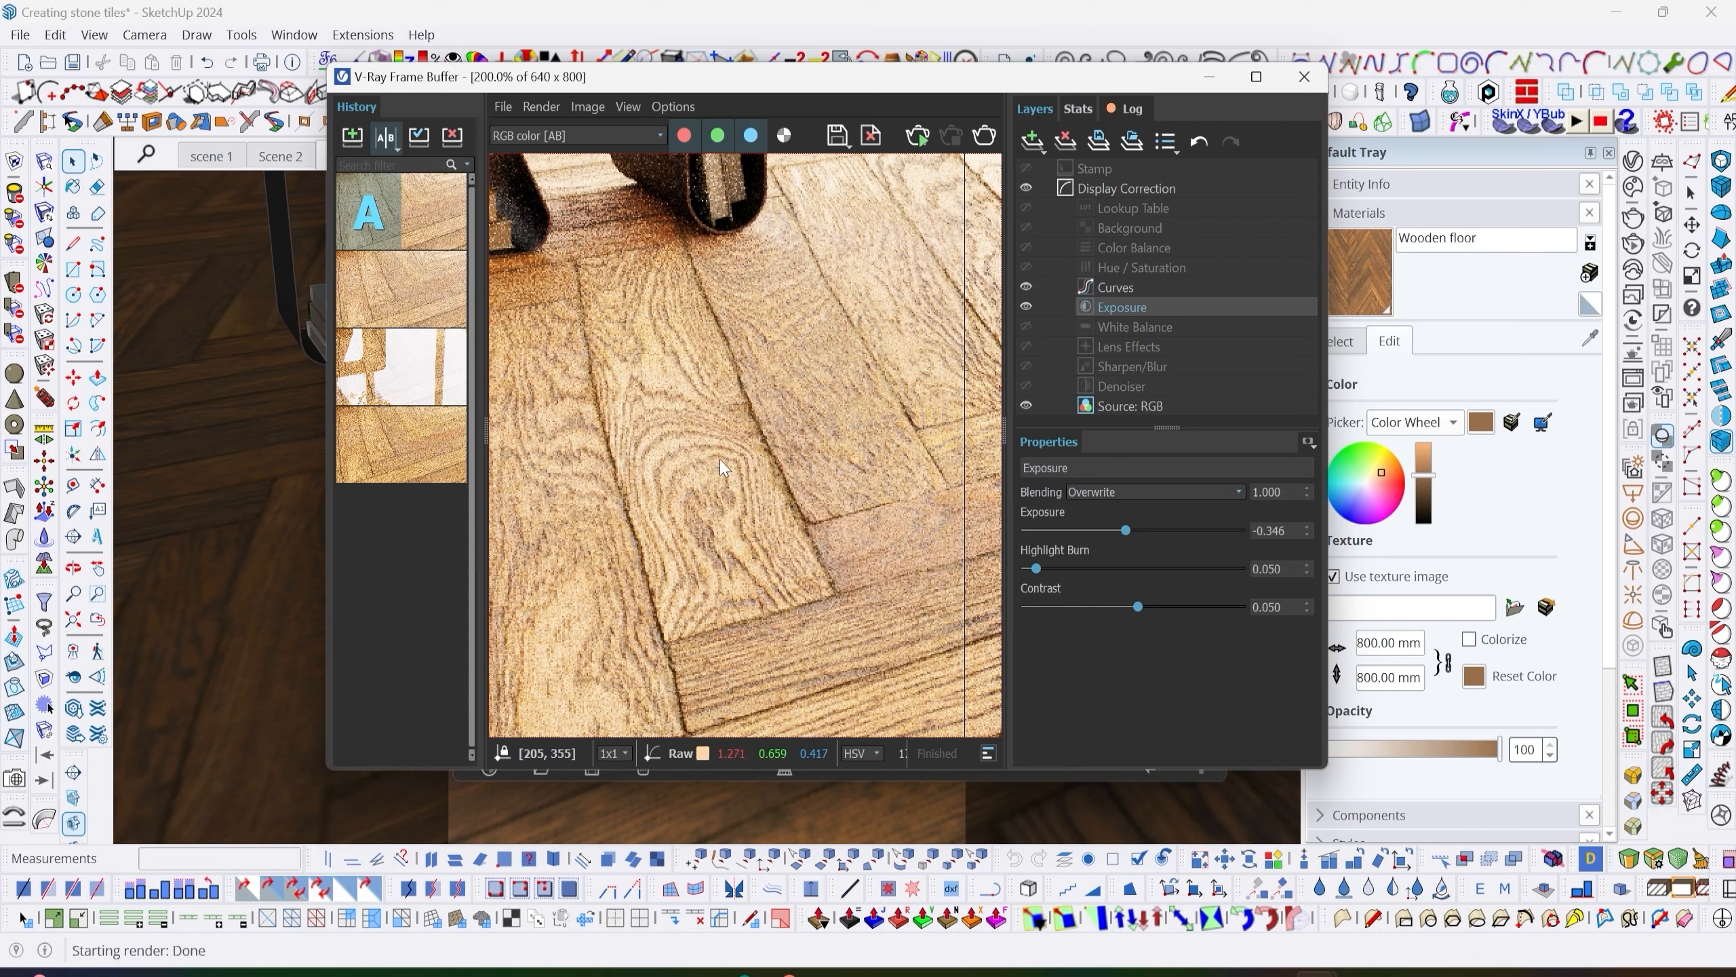
pyautogui.scroll(1, 727, 450)
pyautogui.scroll(-1, 732, 430)
pyautogui.scroll(1, 724, 472)
pyautogui.scroll(-1, 724, 475)
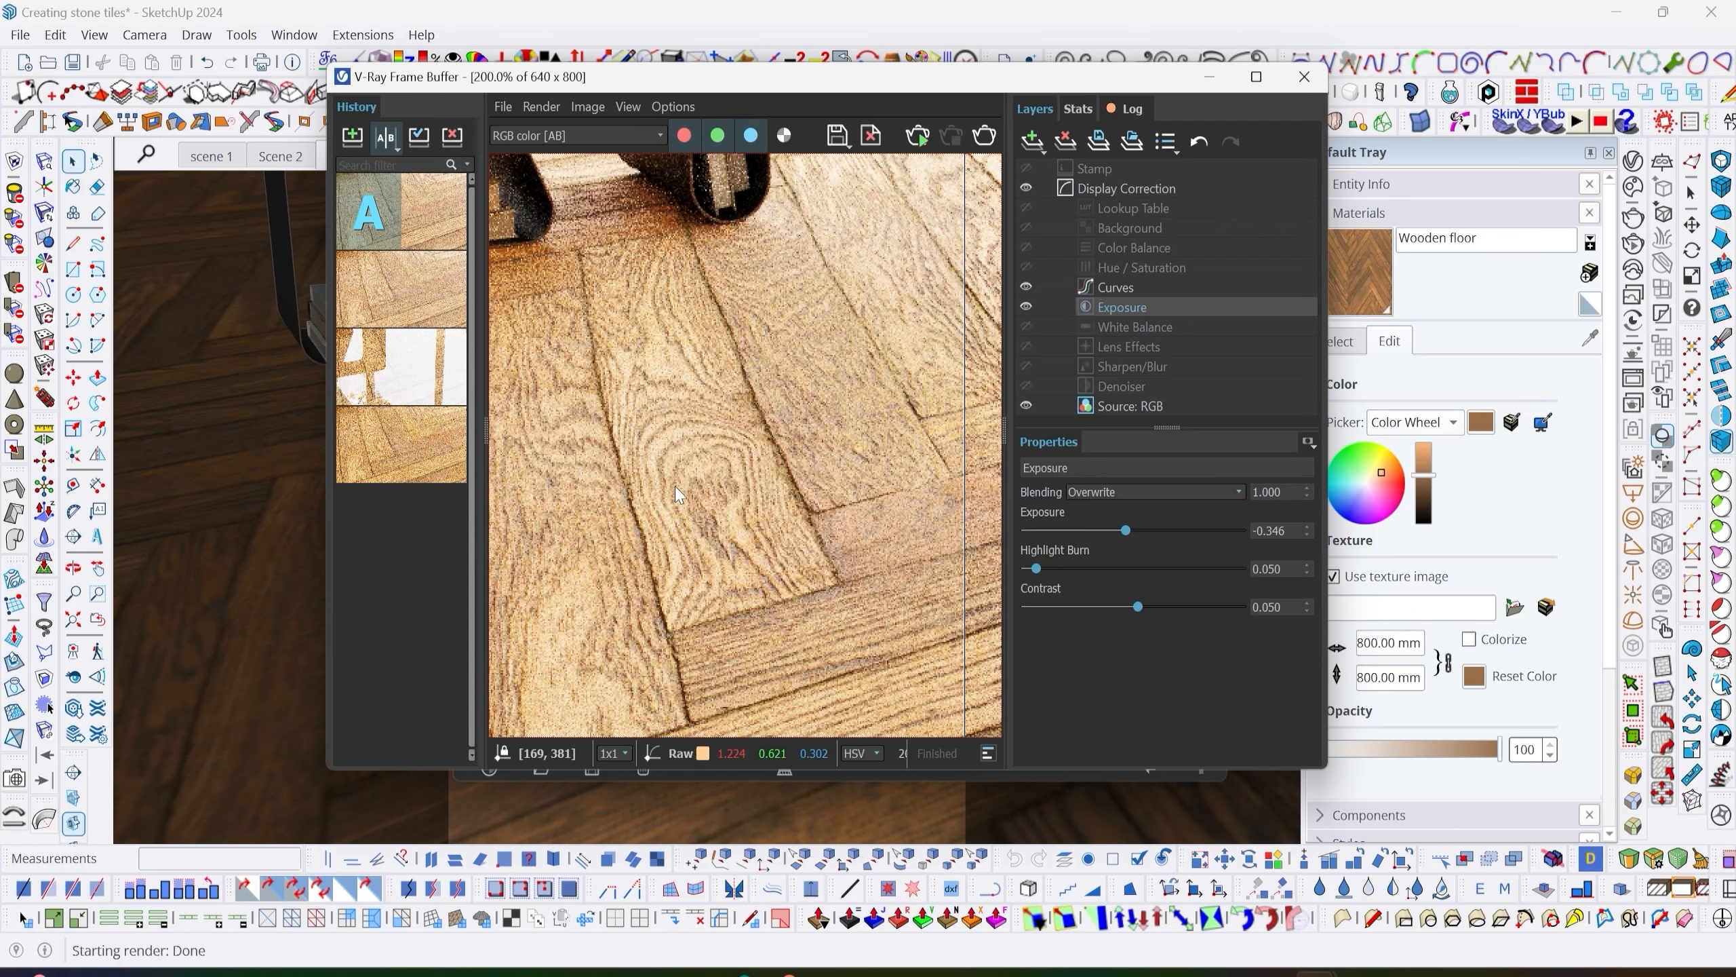
pyautogui.moveTo(962, 510); pyautogui.dragTo(493, 514)
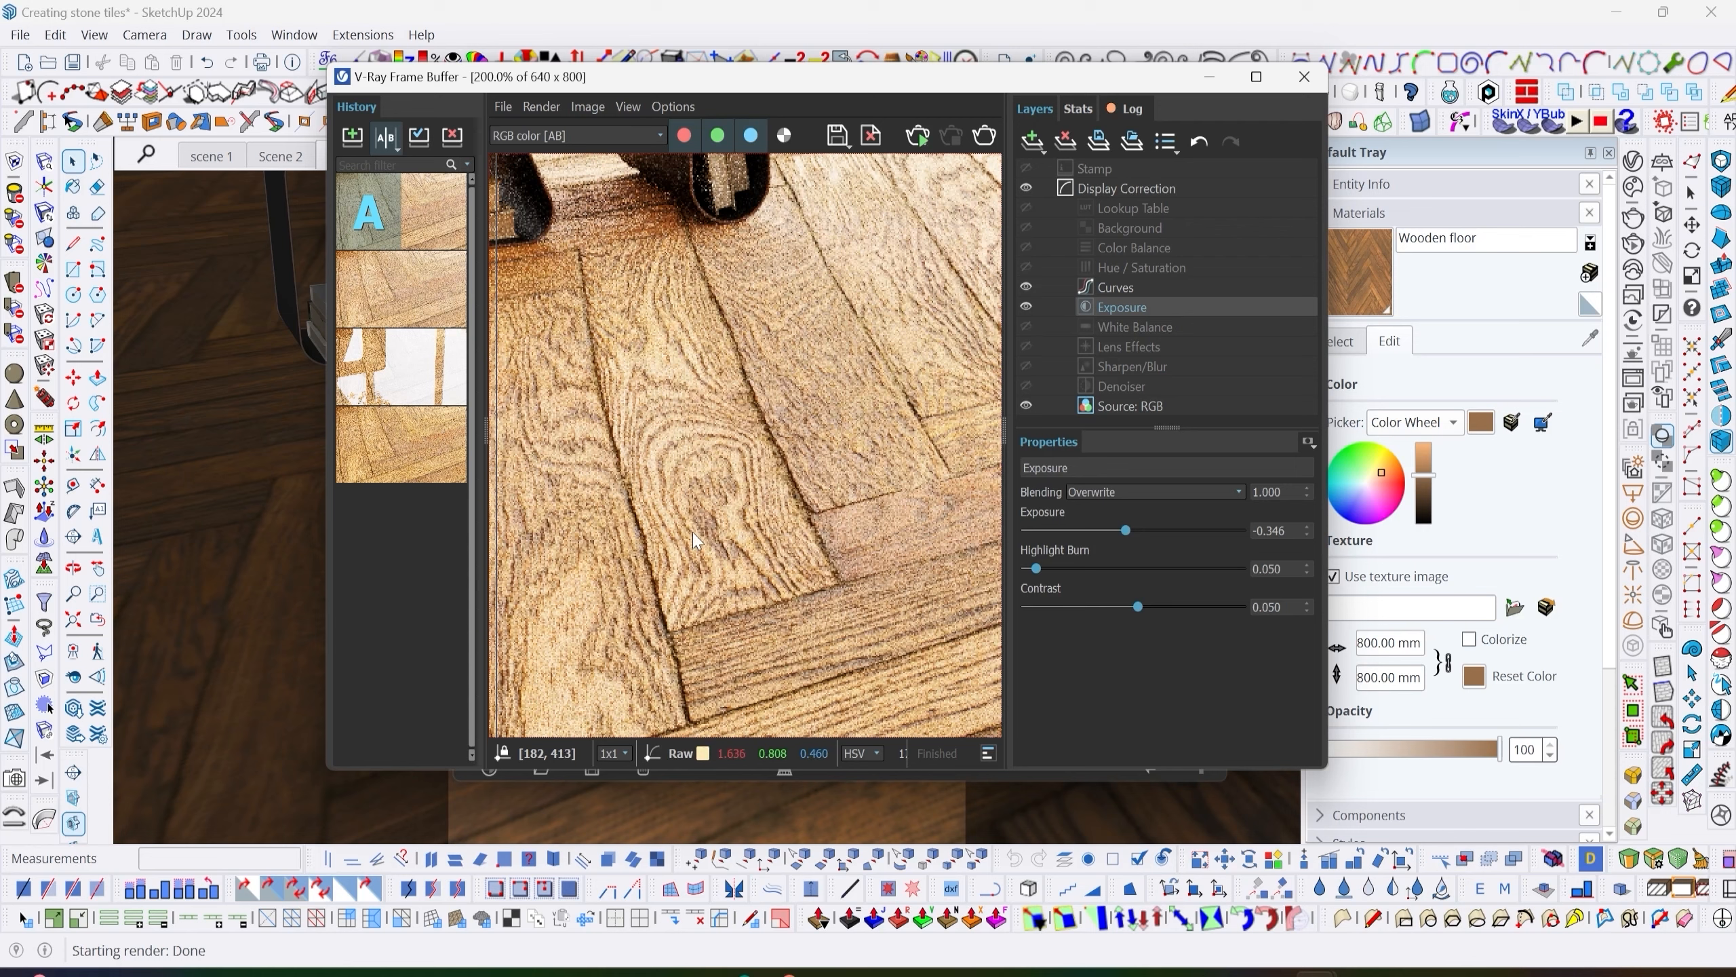
pyautogui.moveTo(496, 547); pyautogui.dragTo(587, 523)
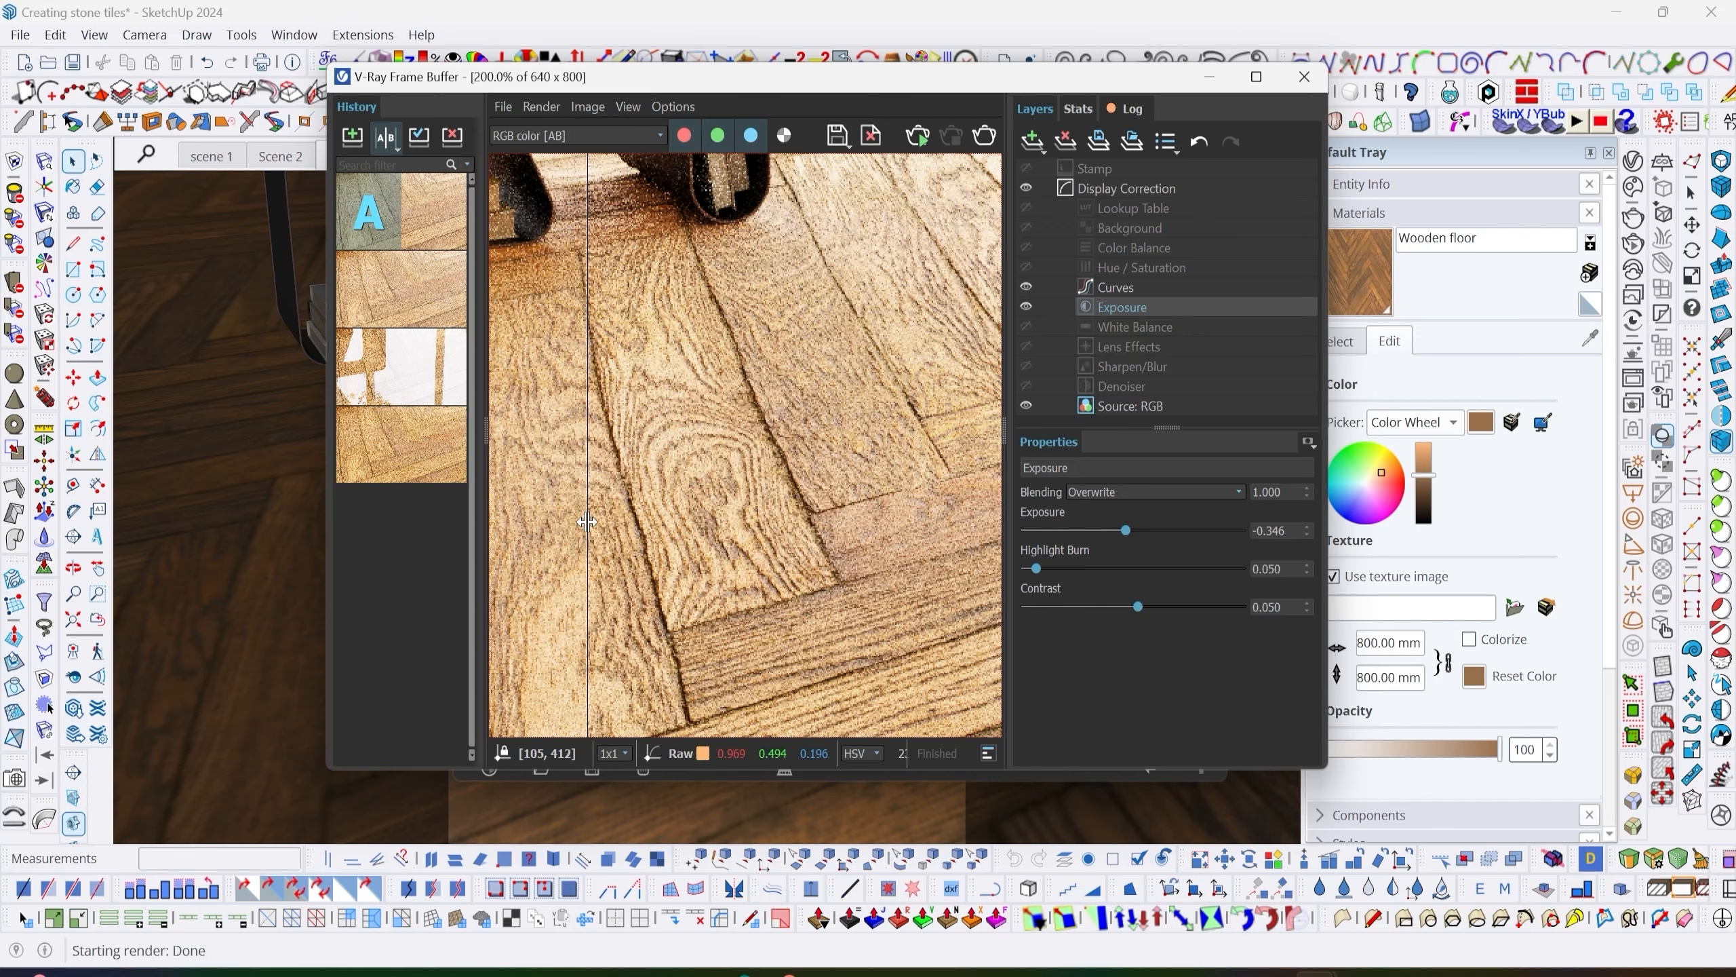
pyautogui.scroll(-2, 708, 507)
pyautogui.scroll(1, 696, 499)
pyautogui.click(385, 137)
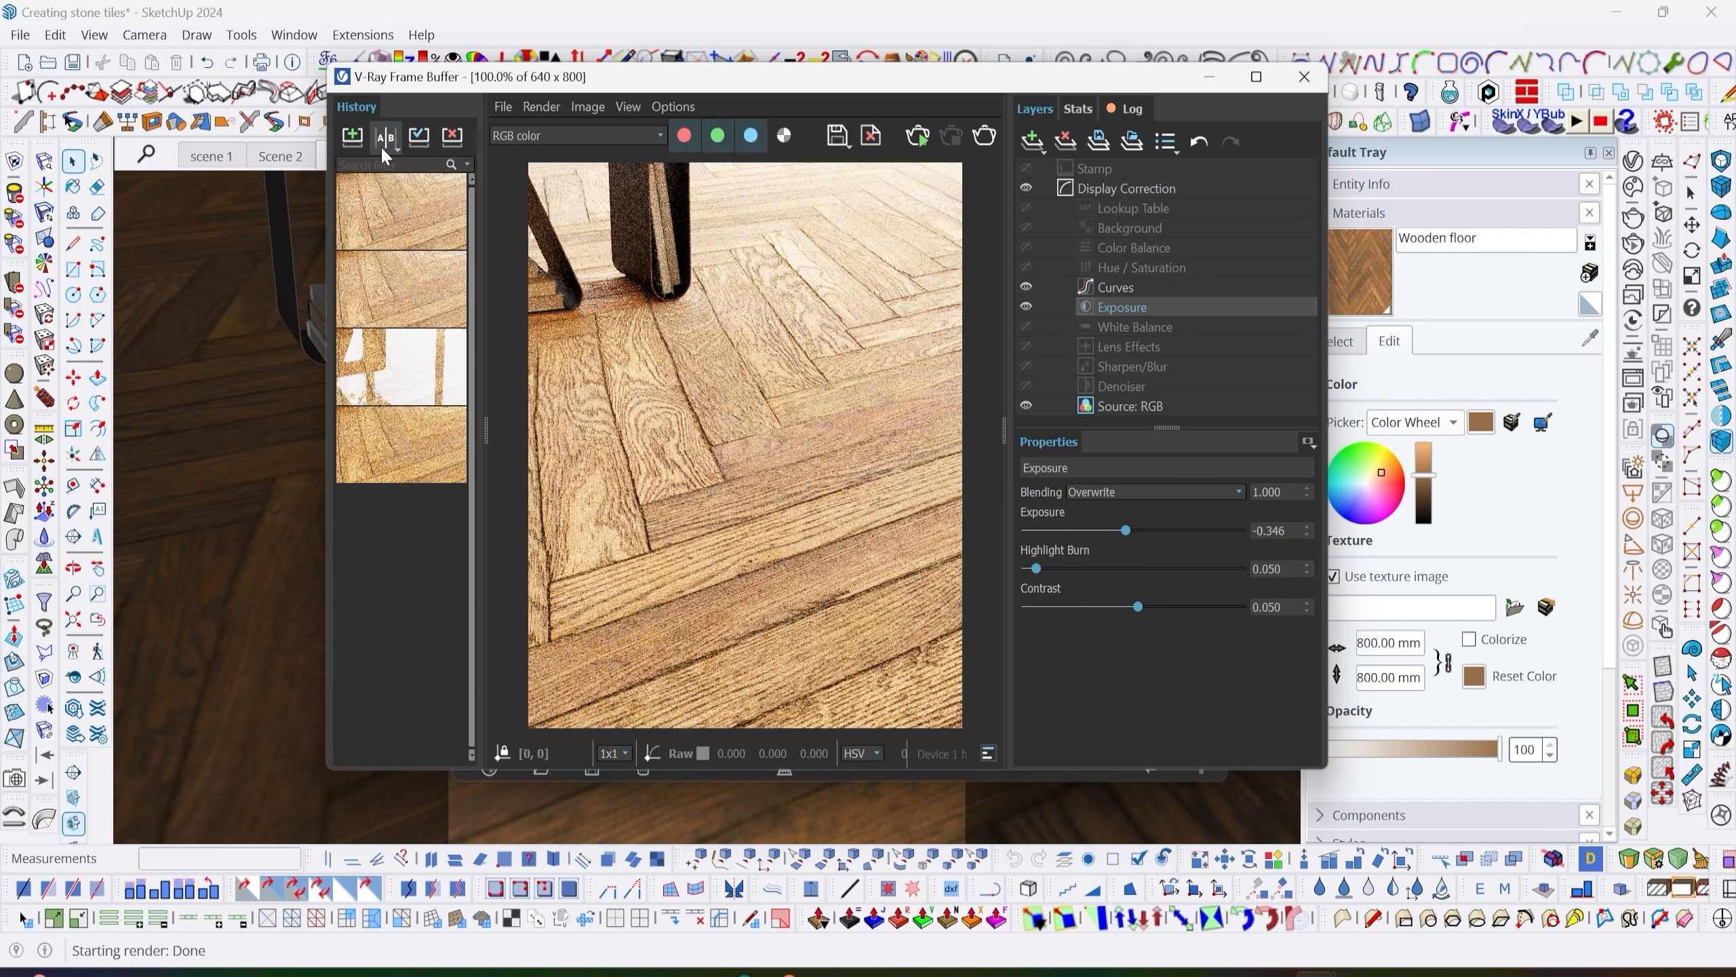
# Copy the note text of the AO+COL+RF+GL+NM history entry and replace that entry with the current render.
pyautogui.rightClick(380, 197)
pyautogui.click(426, 211)
pyautogui.write('AO+COL+RF+GL+NM')
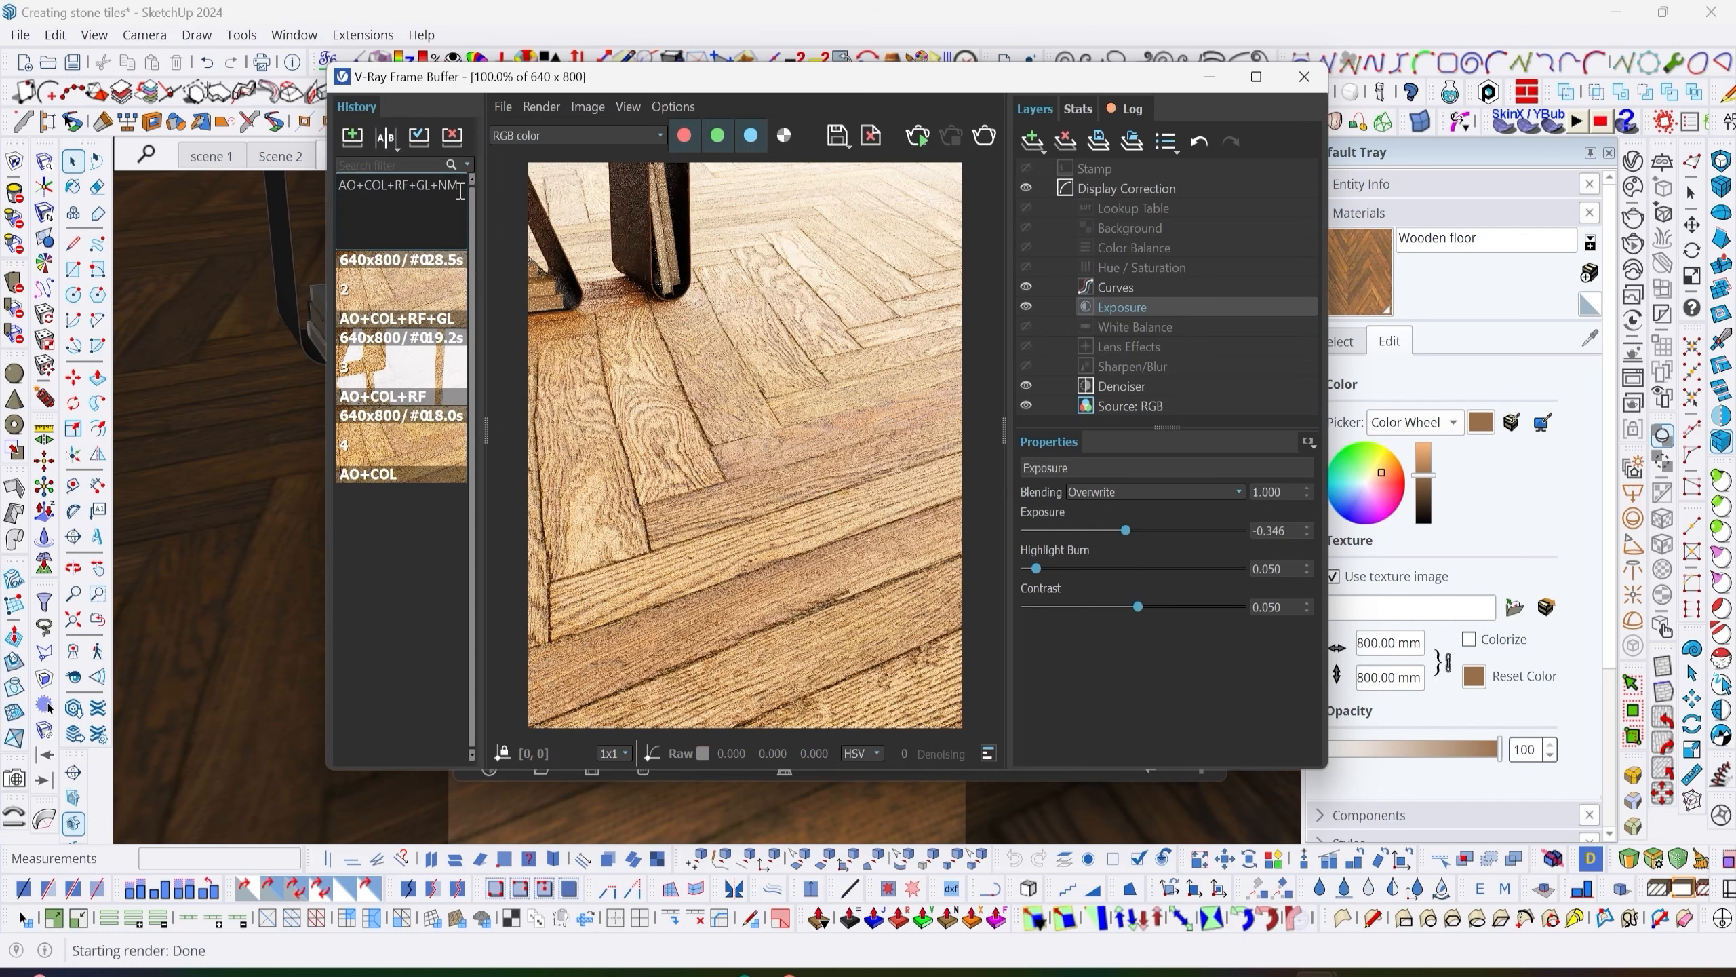
pyautogui.moveTo(460, 192); pyautogui.dragTo(318, 196)
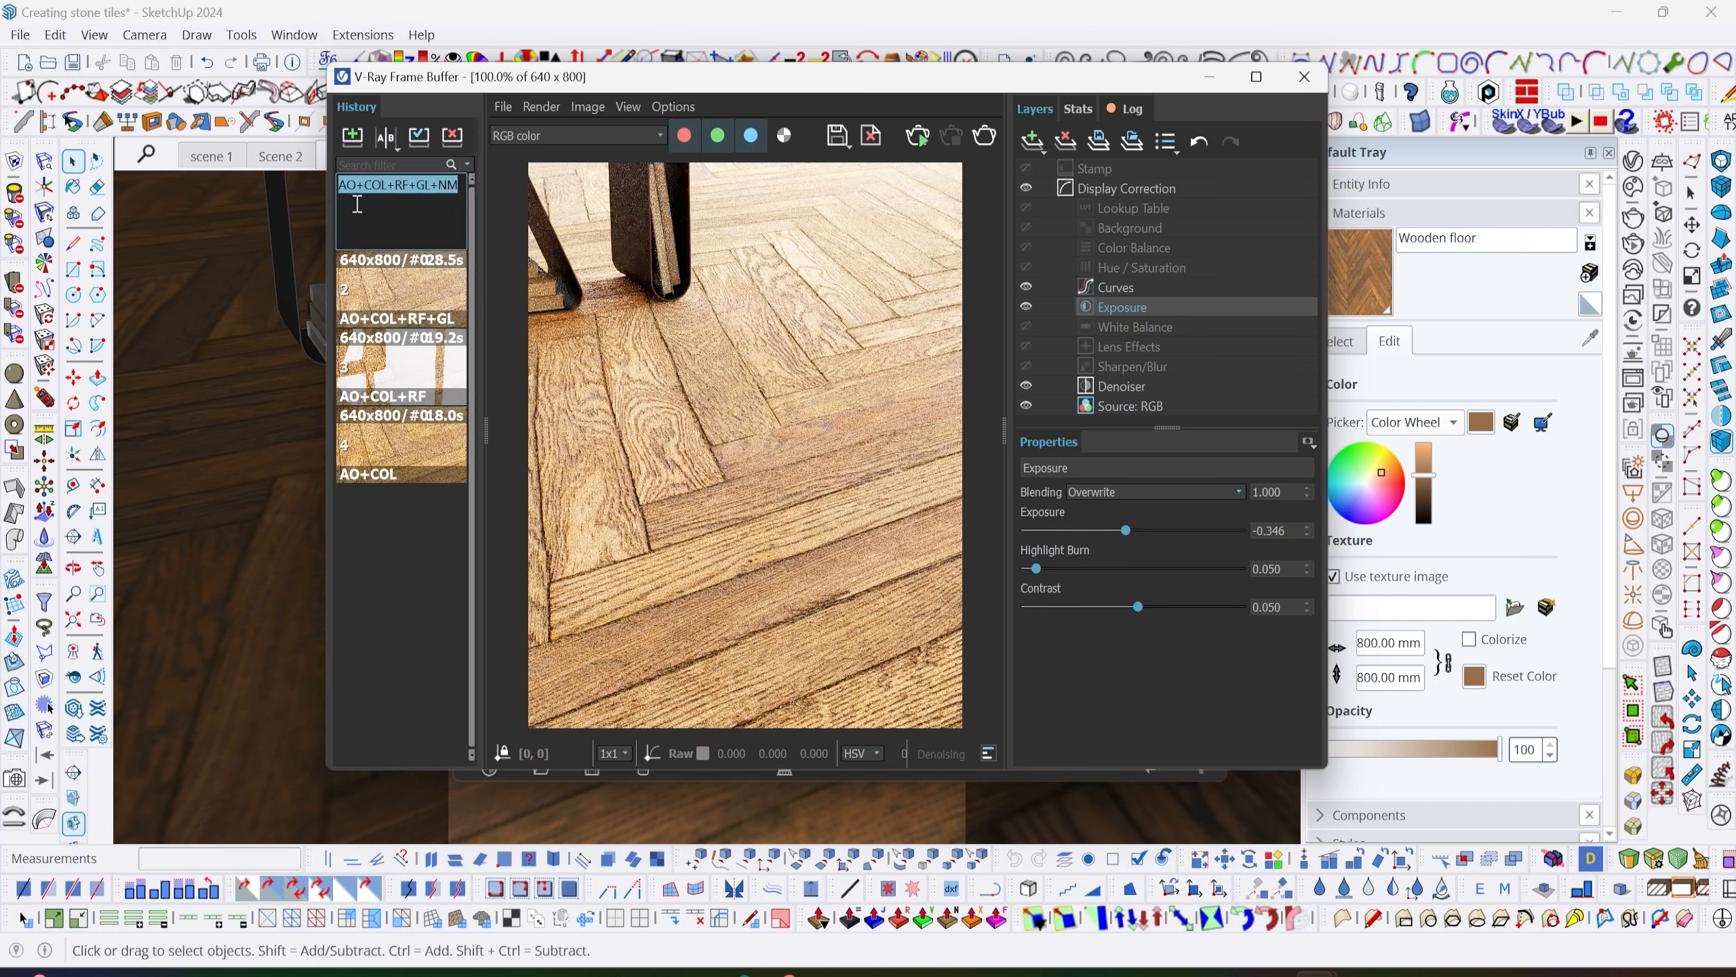
pyautogui.click(393, 298)
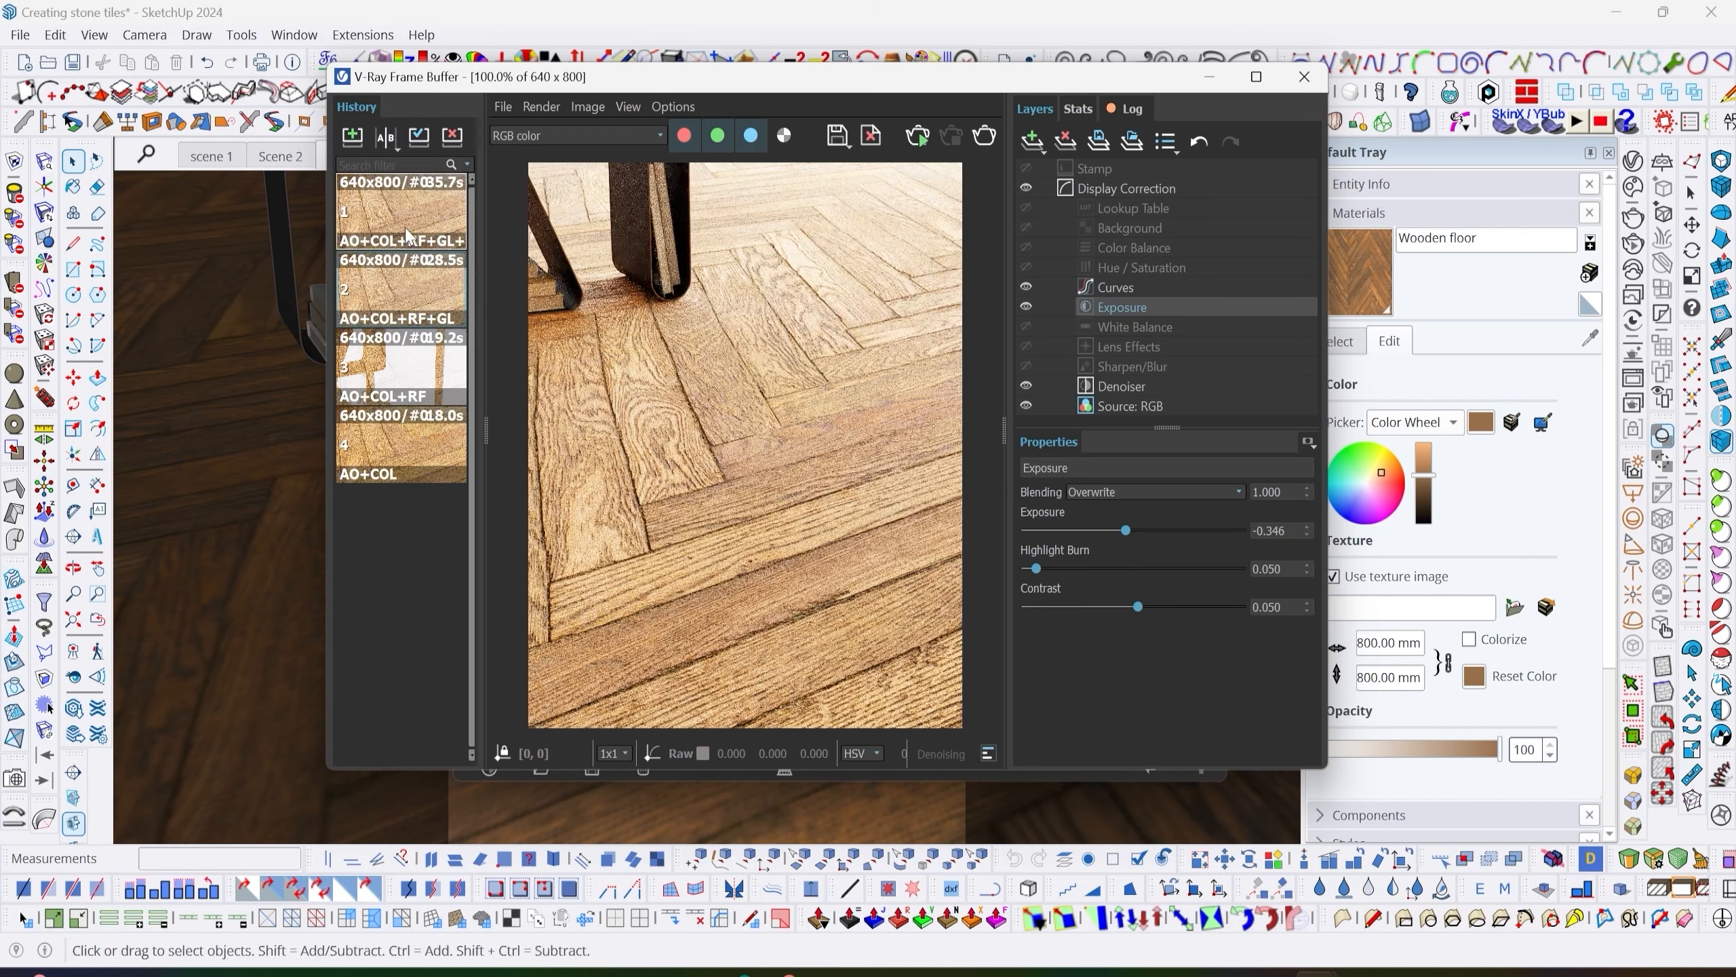
pyautogui.click(449, 137)
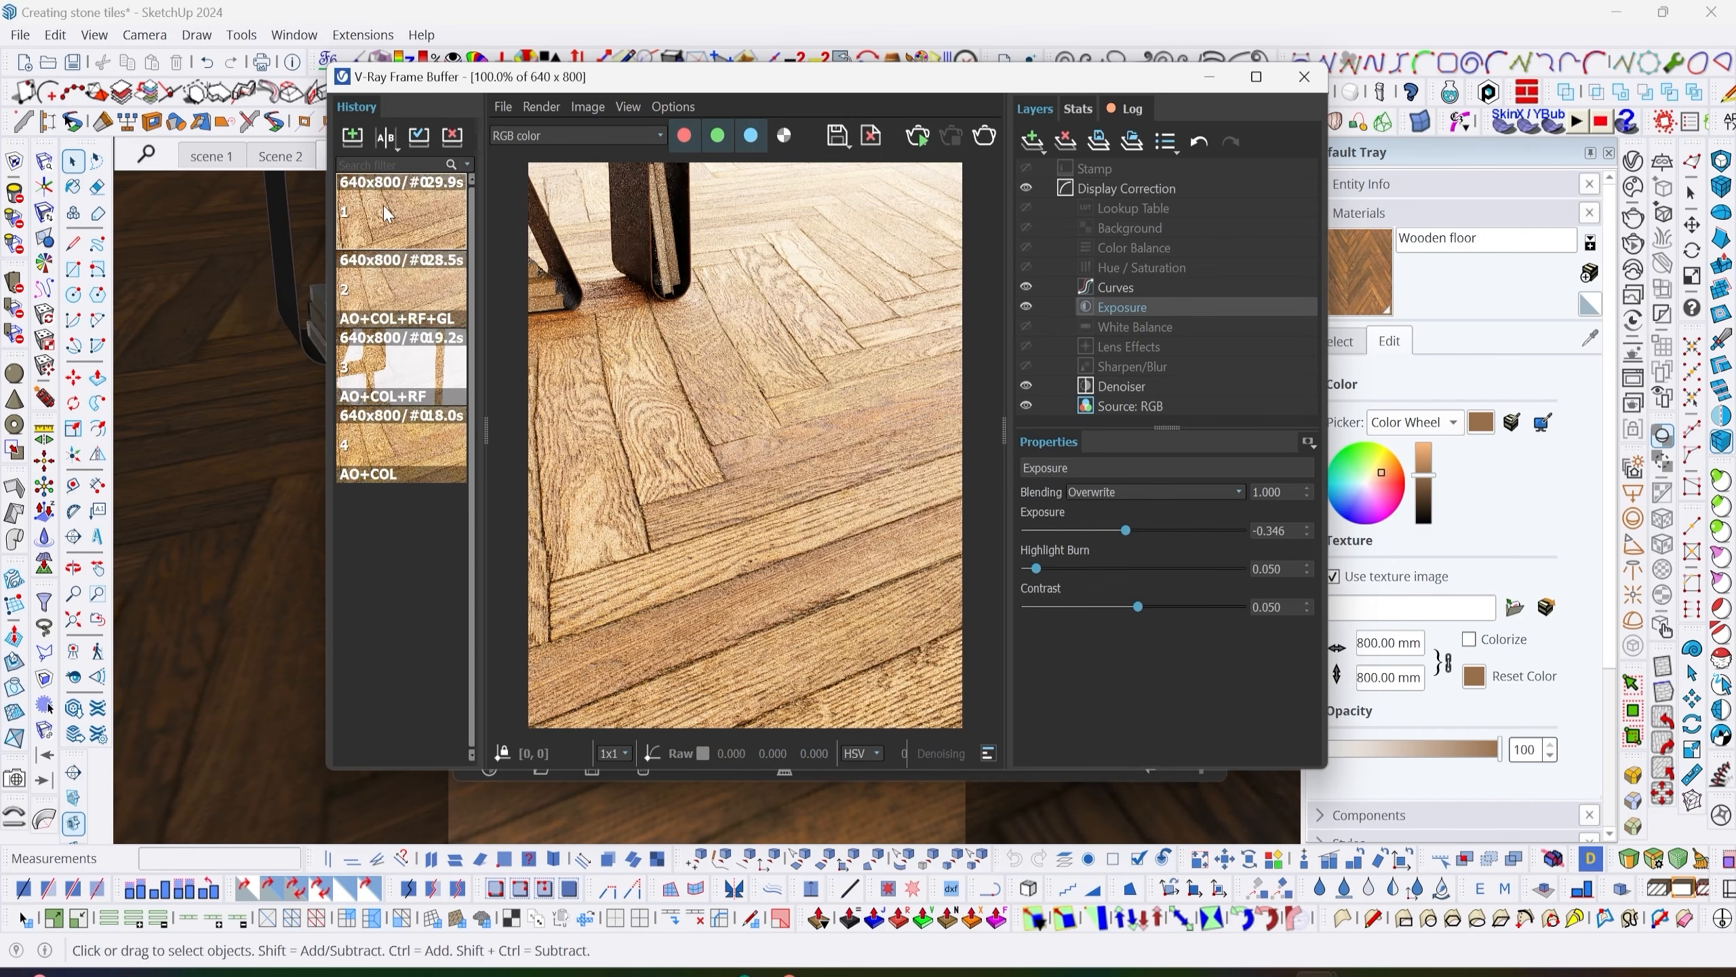
# Add a Displacement geometry asset to the scene and name it Disp Floor.
pyautogui.click(1209, 76)
pyautogui.moveTo(923, 94); pyautogui.dragTo(764, 101)
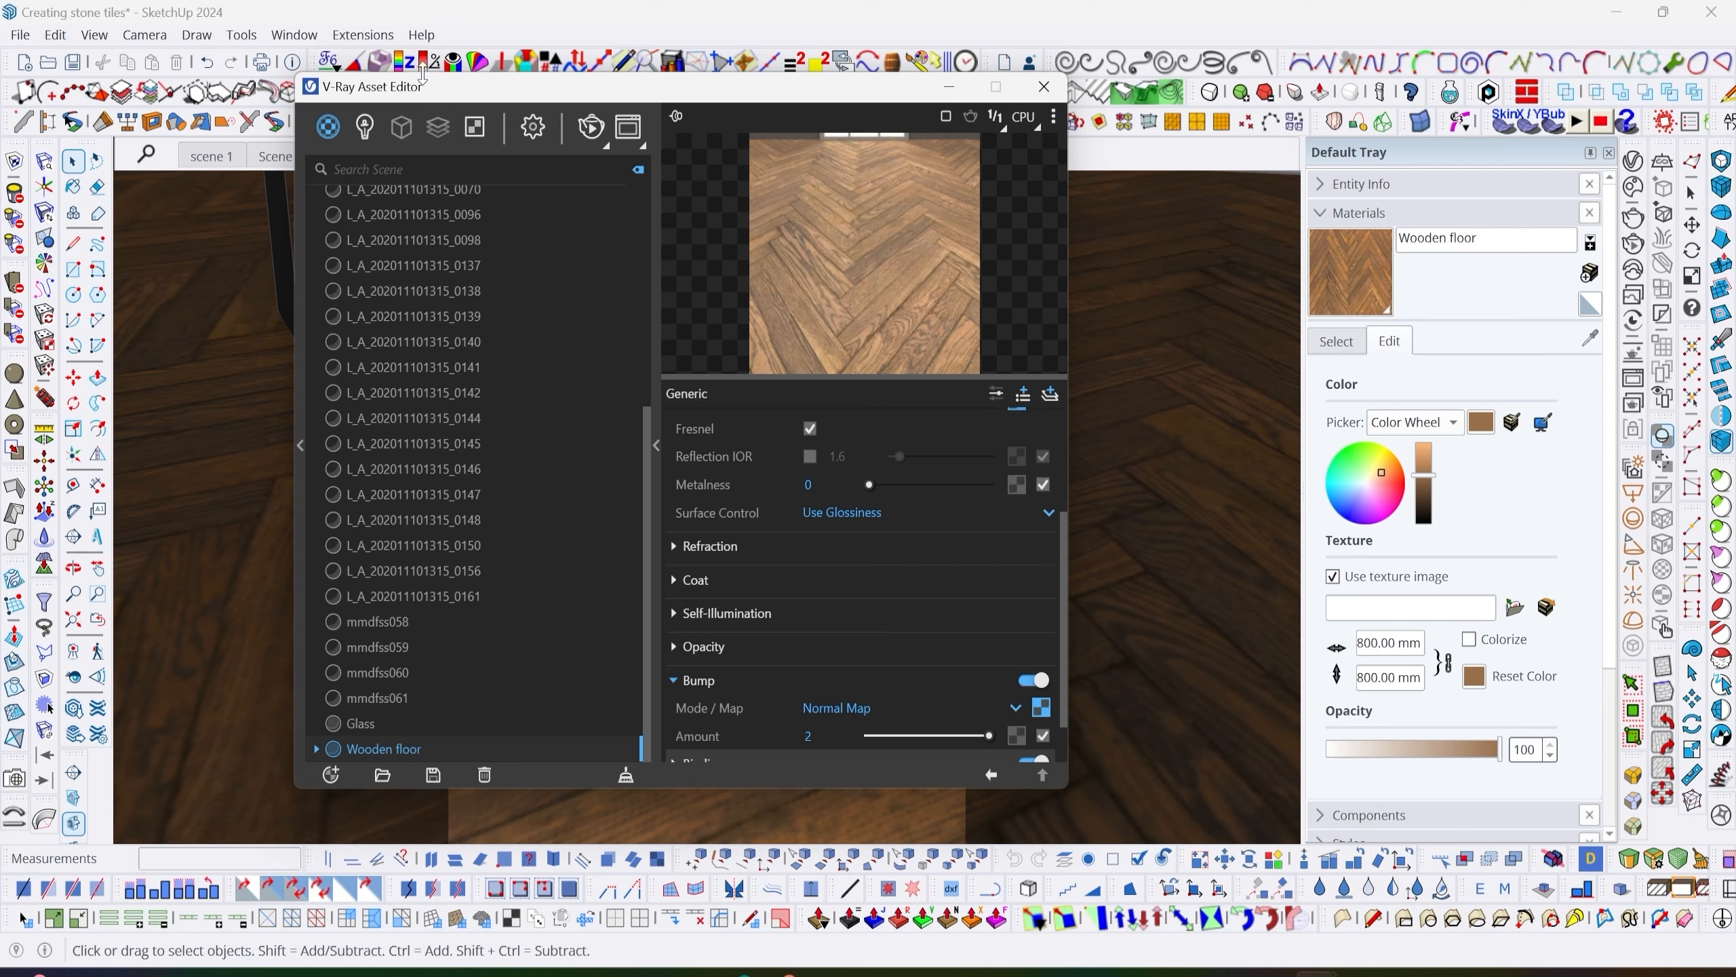
pyautogui.rightClick(403, 142)
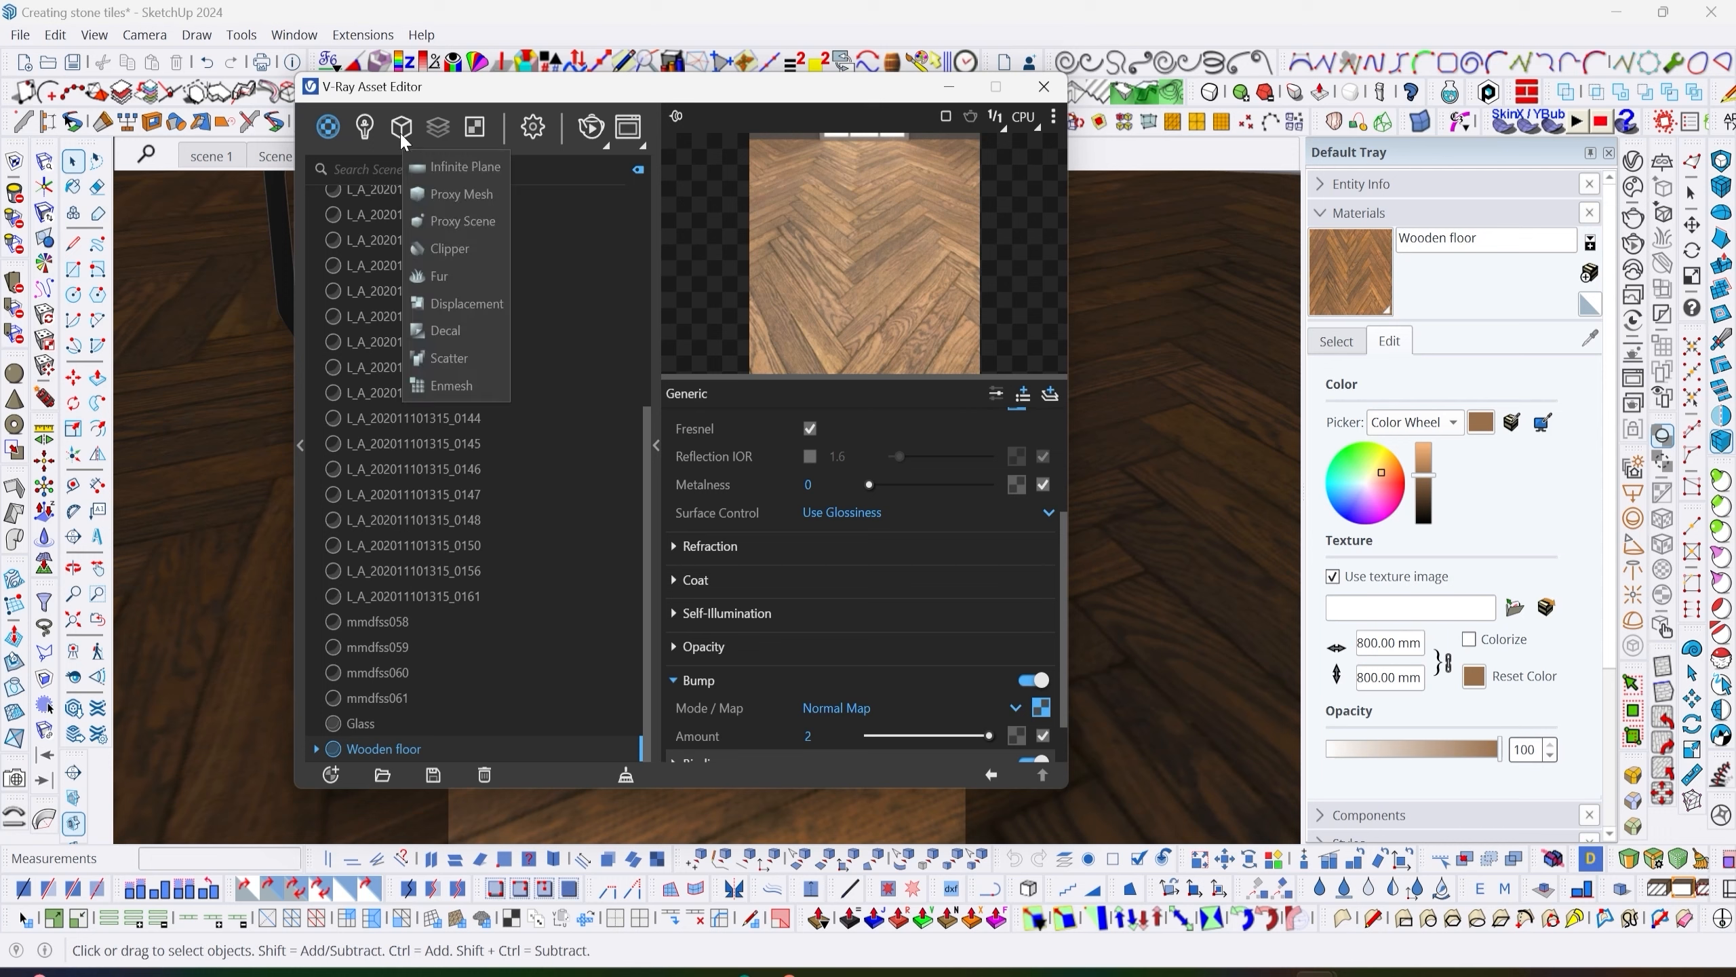
pyautogui.click(453, 304)
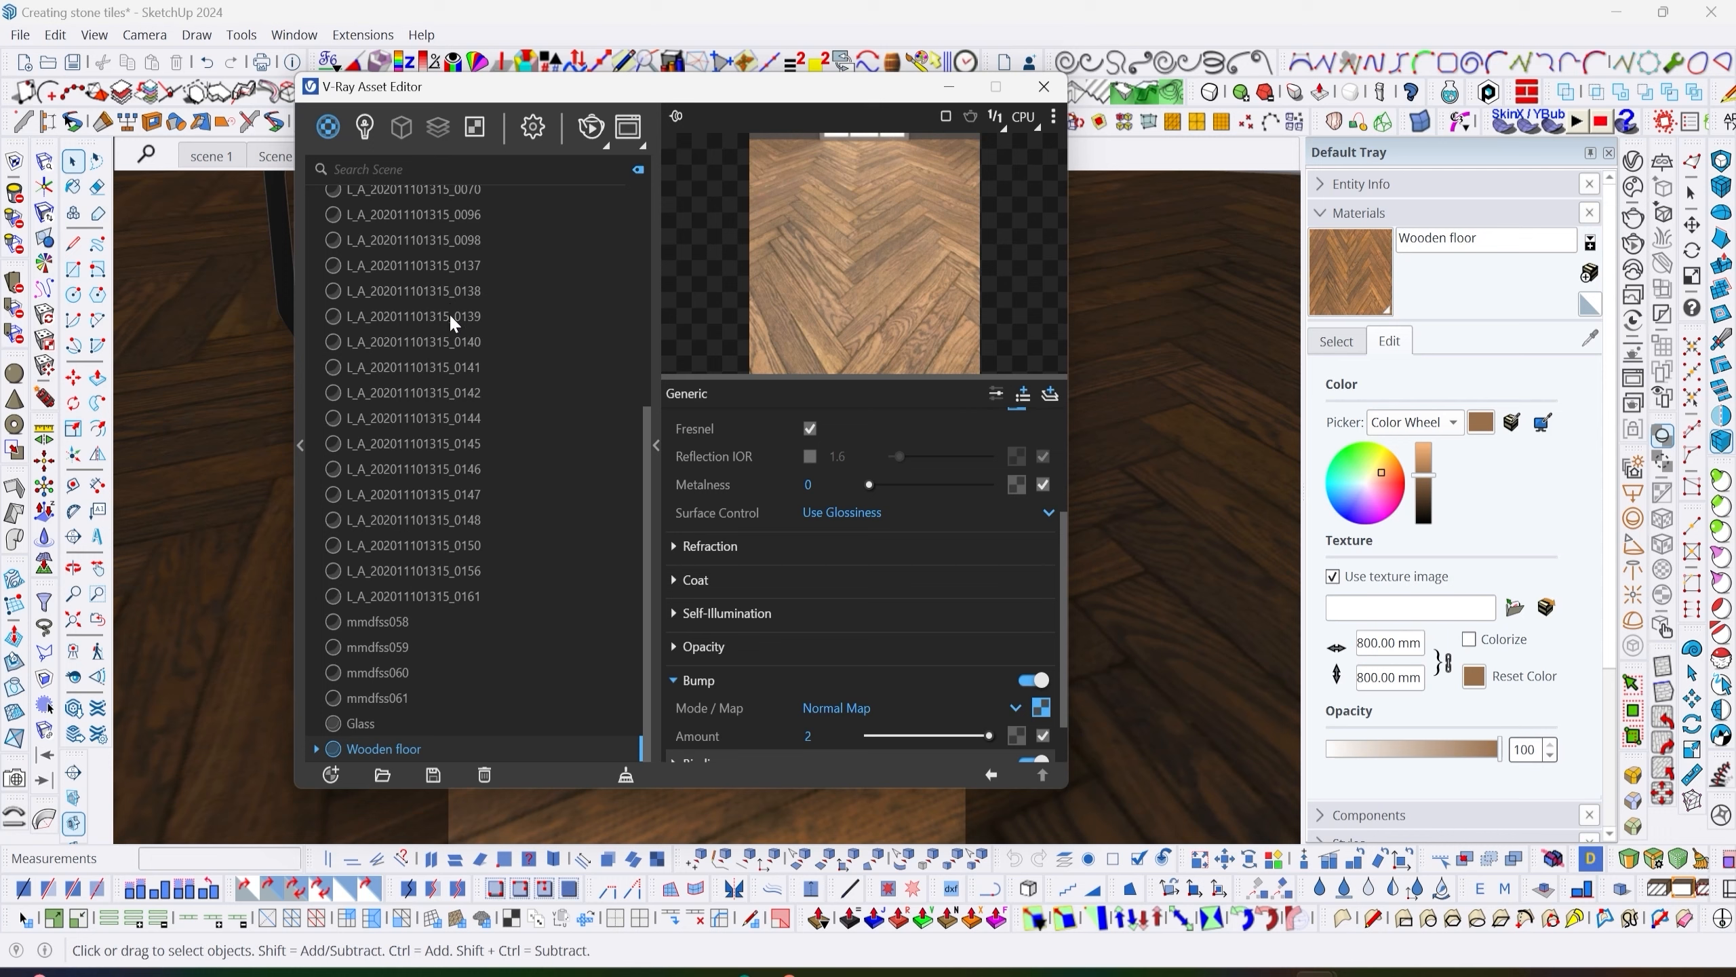
pyautogui.rightClick(404, 139)
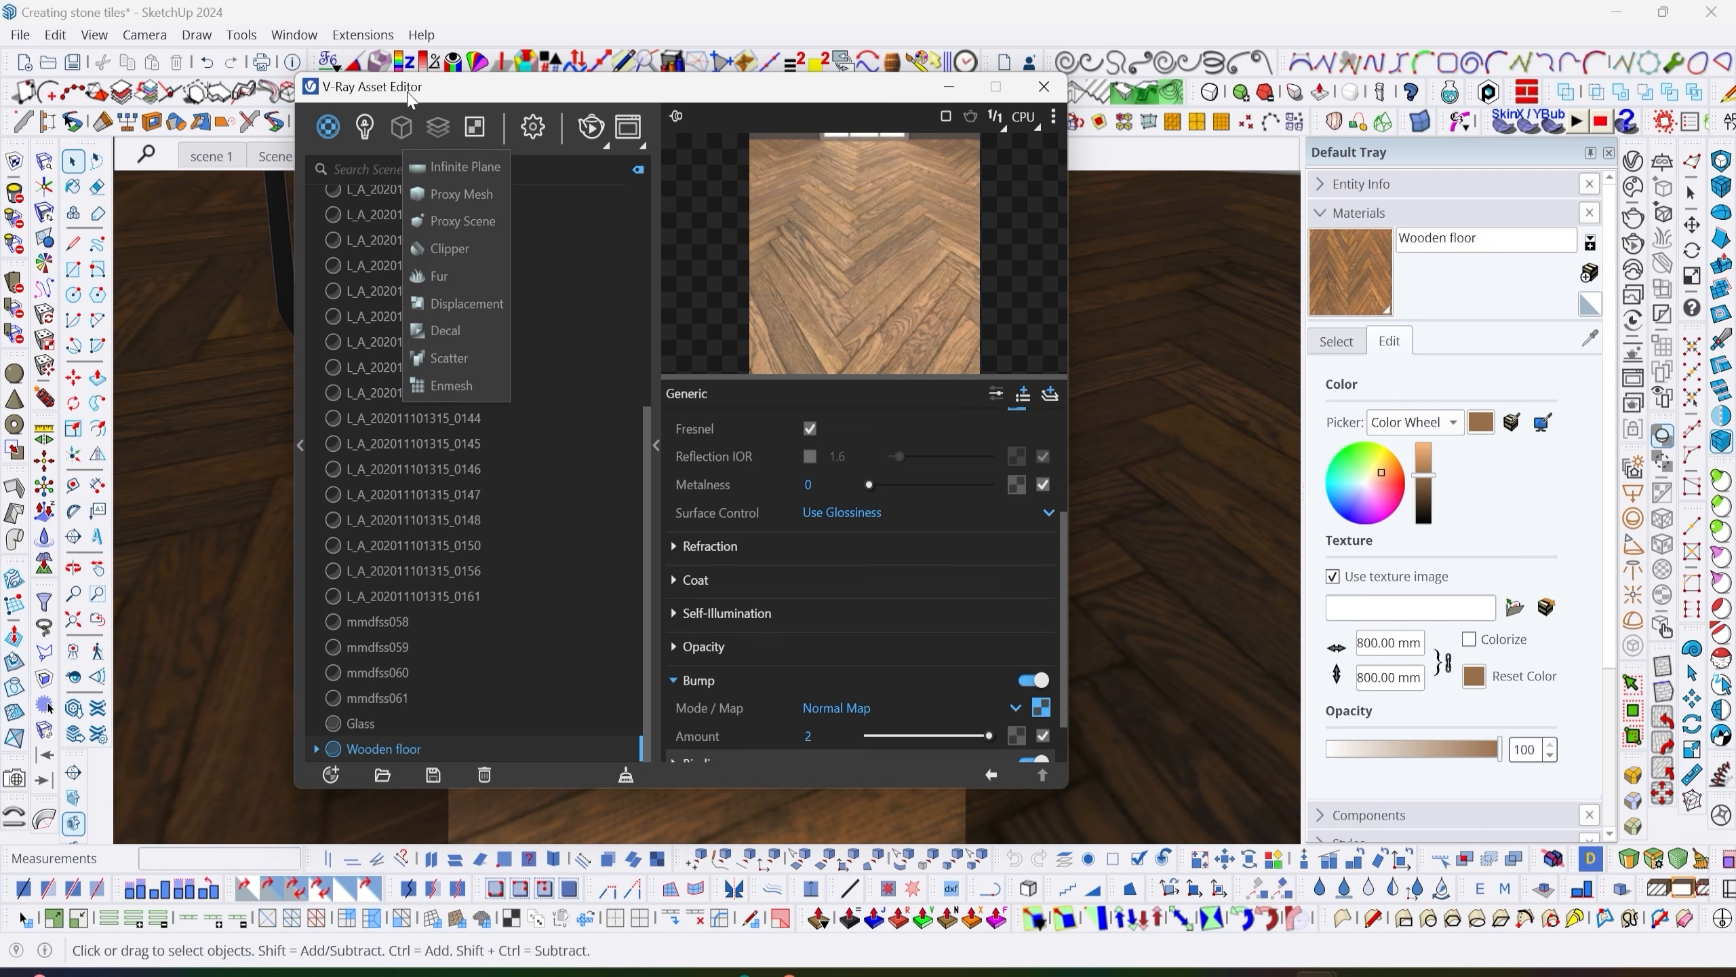
pyautogui.click(402, 127)
pyautogui.click(401, 250)
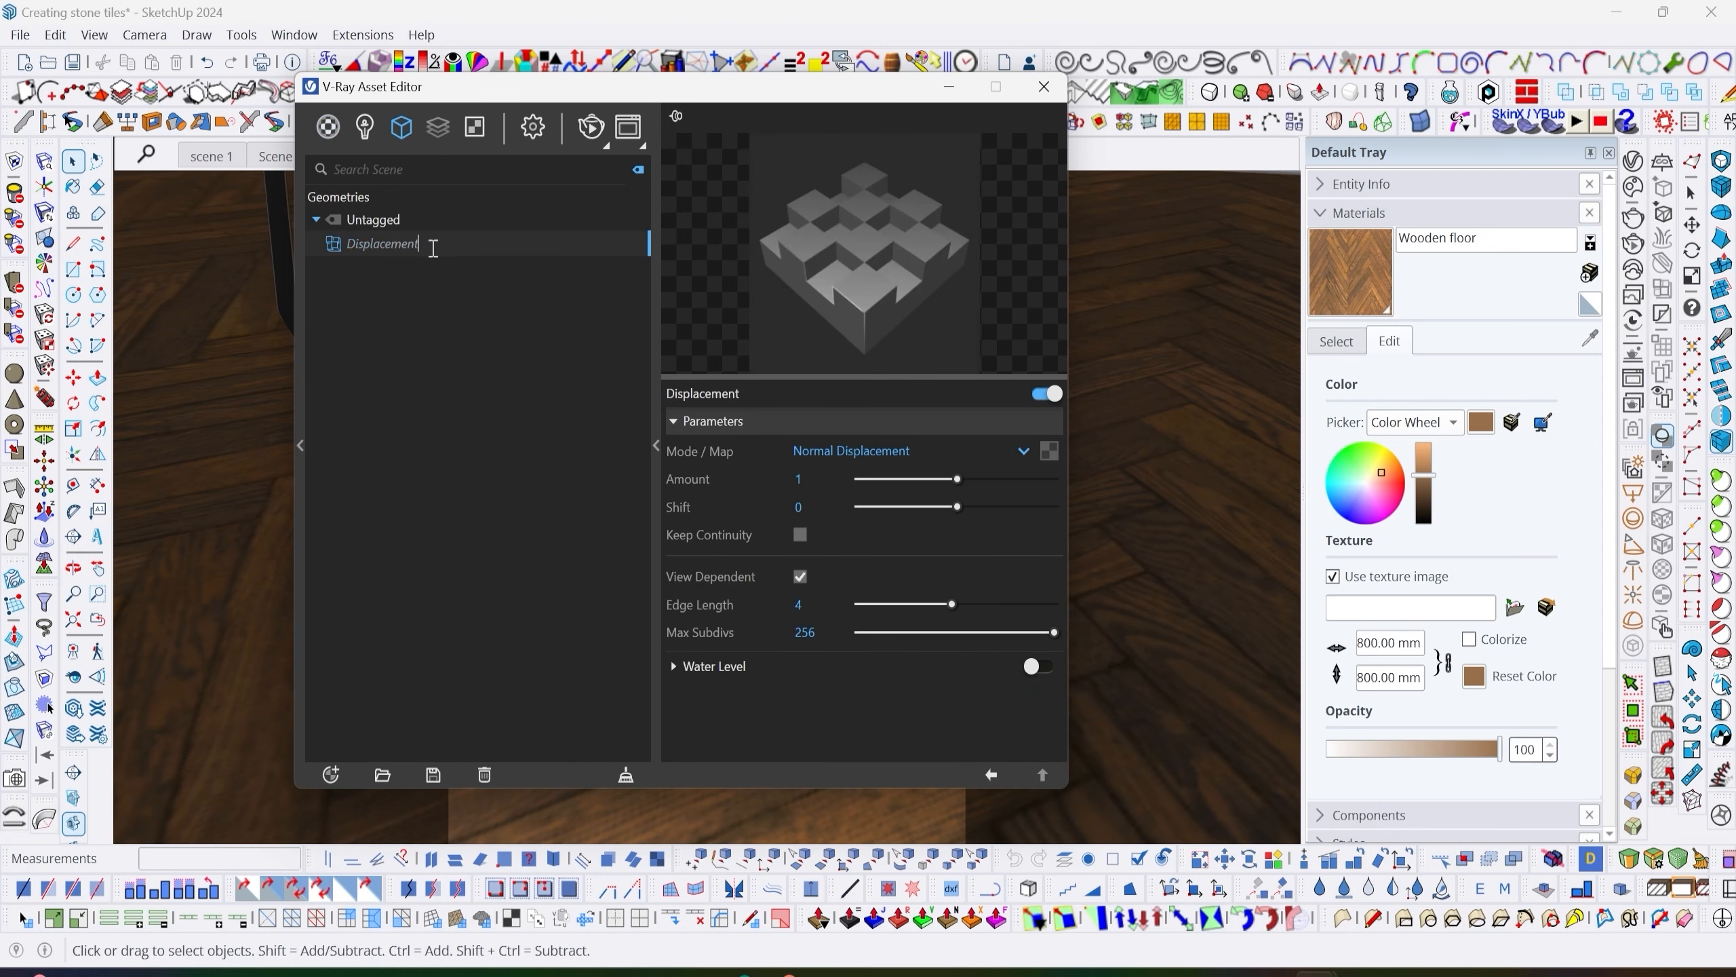
pyautogui.moveTo(427, 244); pyautogui.dragTo(380, 245)
pyautogui.press('BackSpace')
pyautogui.press('Return')
pyautogui.moveTo(430, 95); pyautogui.dragTo(929, 121)
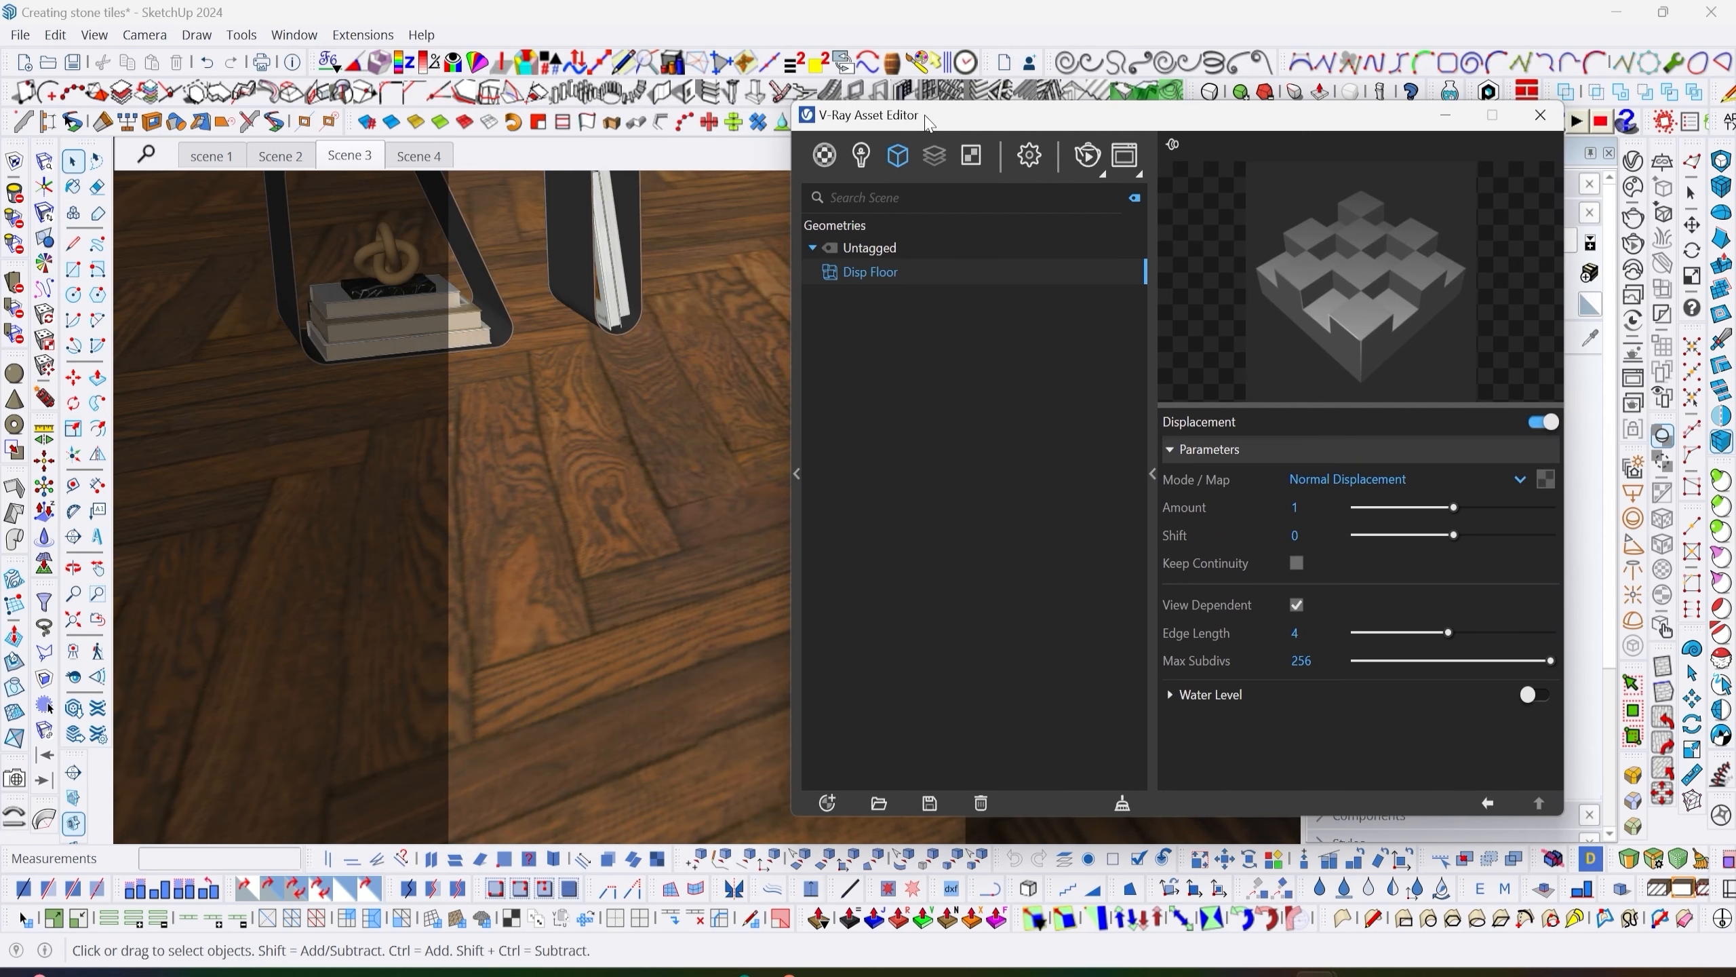
# Check the entity info of the selected floor object before applying the displacement.
pyautogui.rightClick(876, 280)
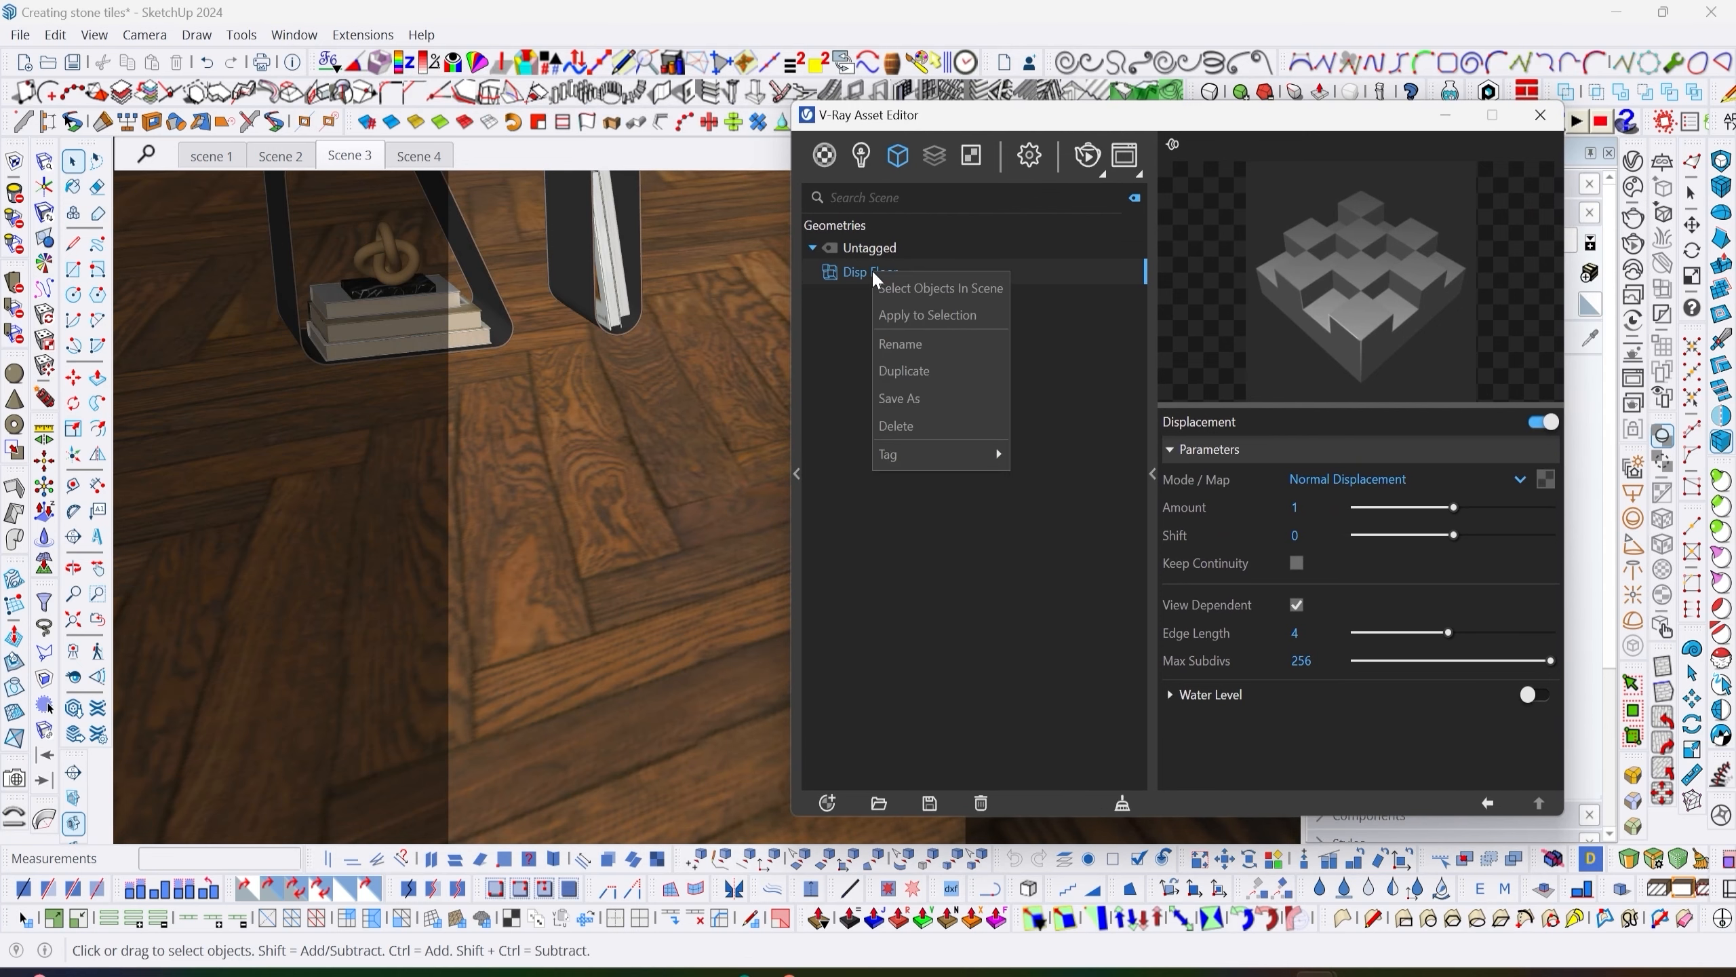
pyautogui.click(900, 613)
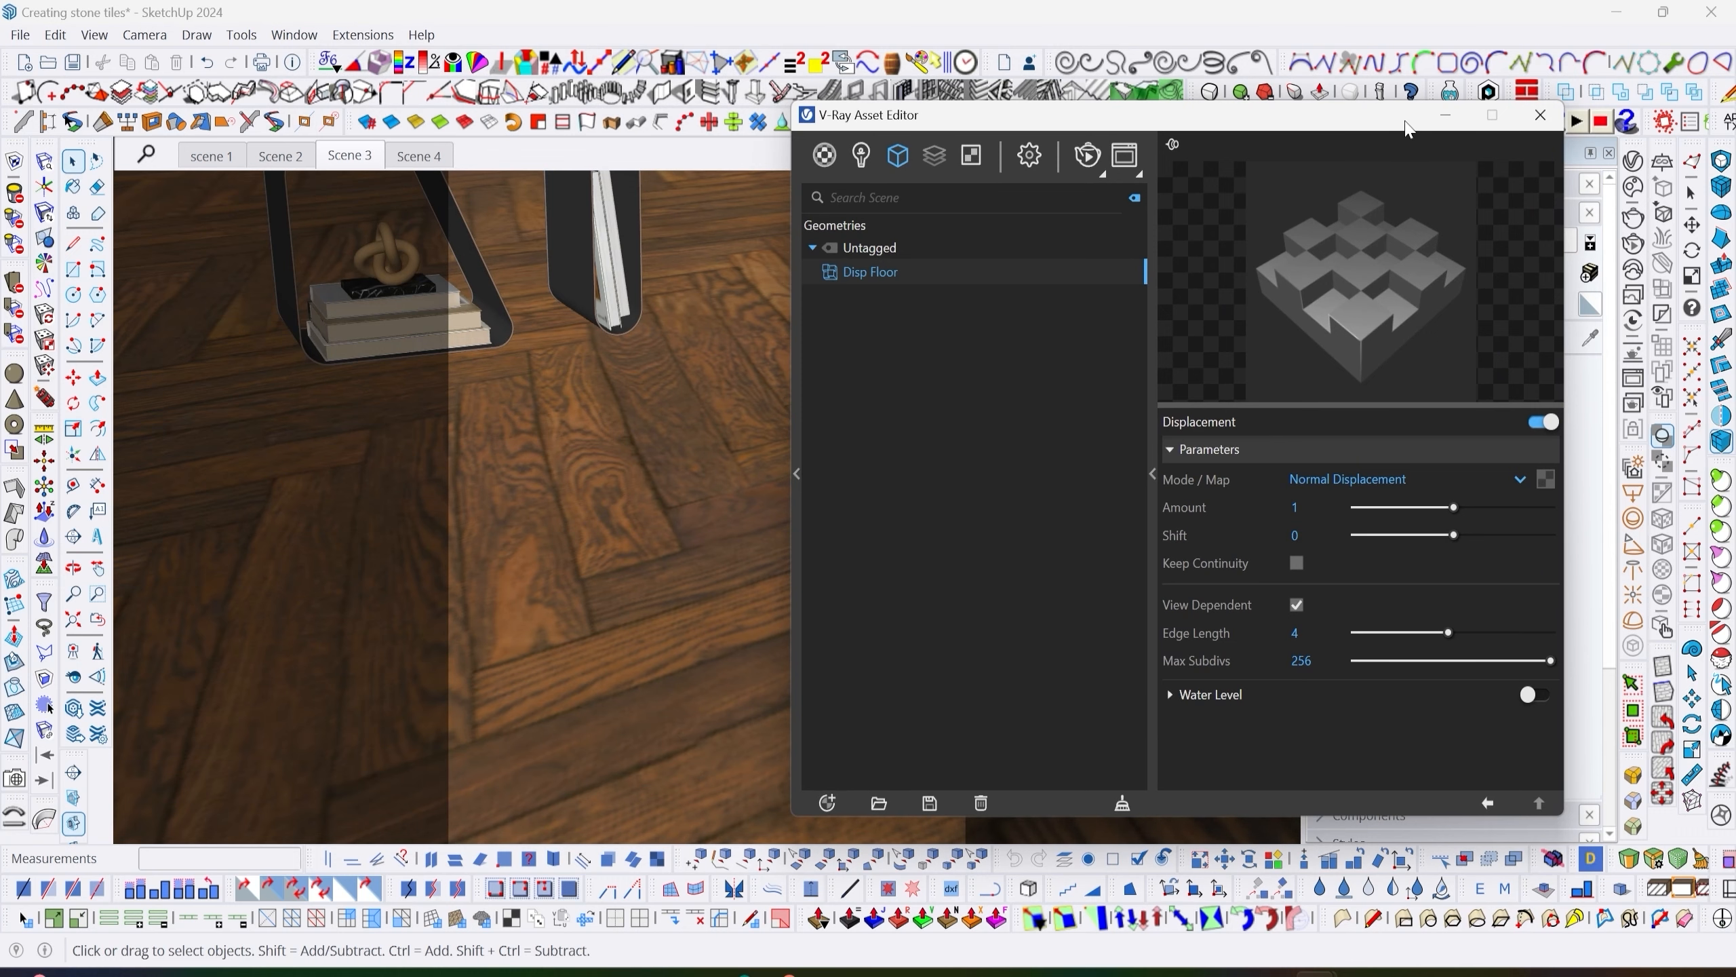
pyautogui.click(1440, 120)
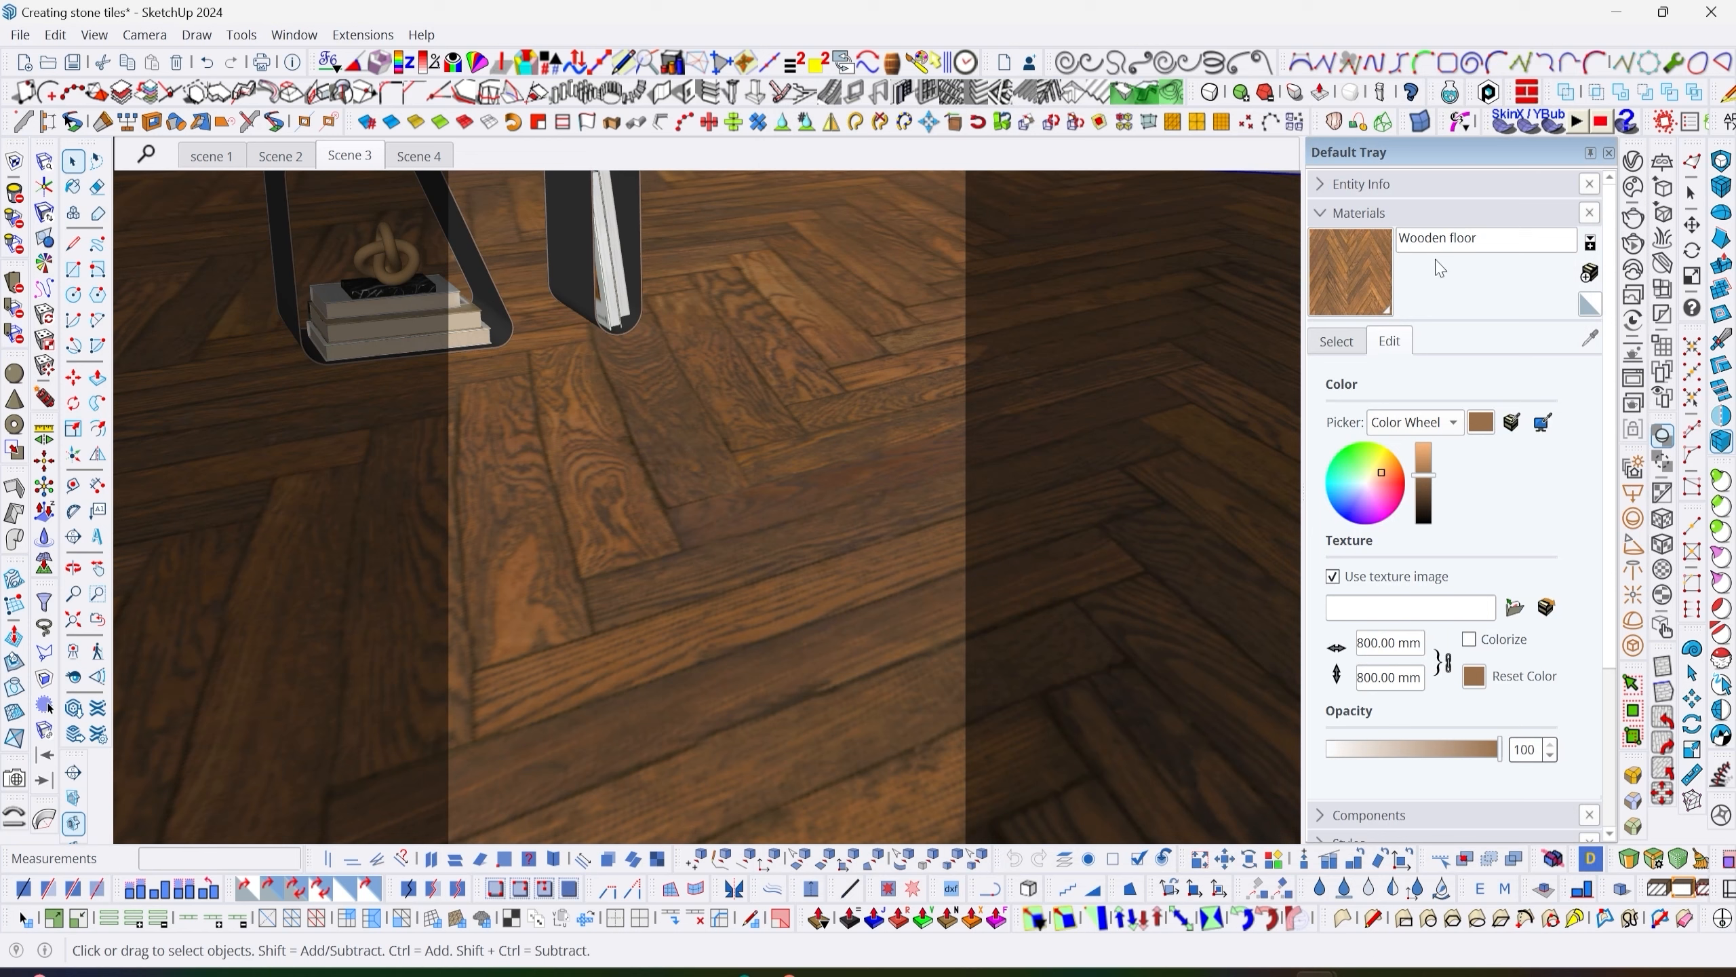
pyautogui.click(1380, 214)
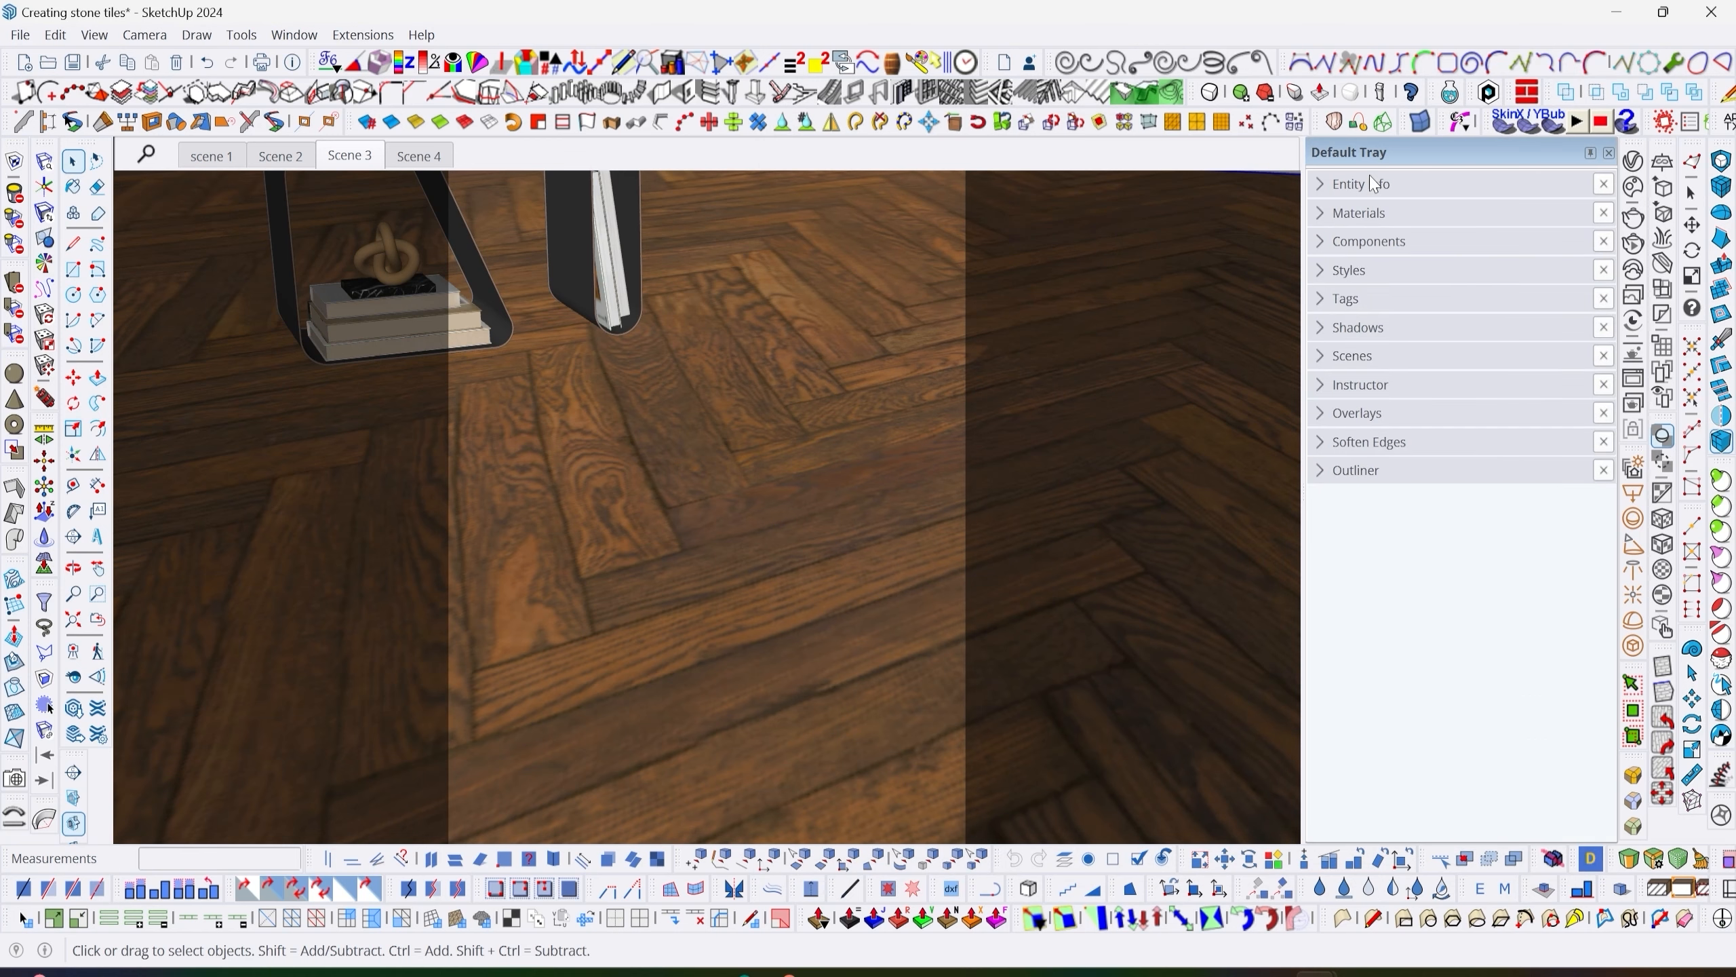
pyautogui.click(1373, 185)
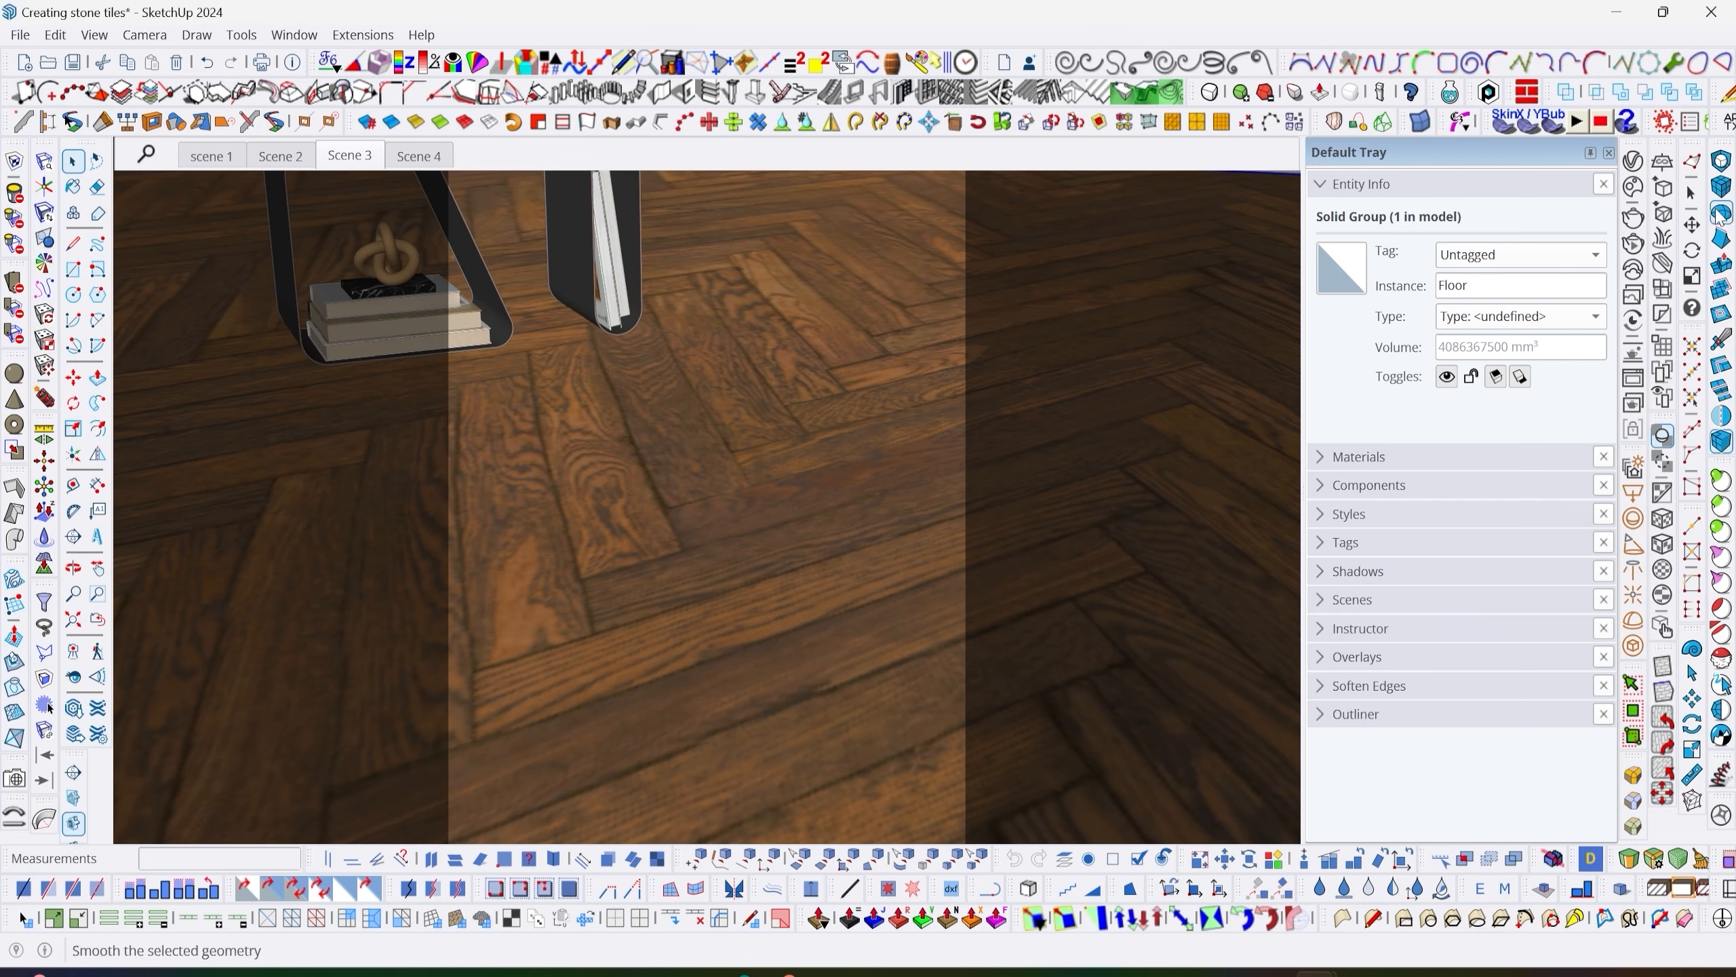
# Apply the Disp Floor displacement to the selected Floor group and inspect the floor in the model.
pyautogui.click(1633, 161)
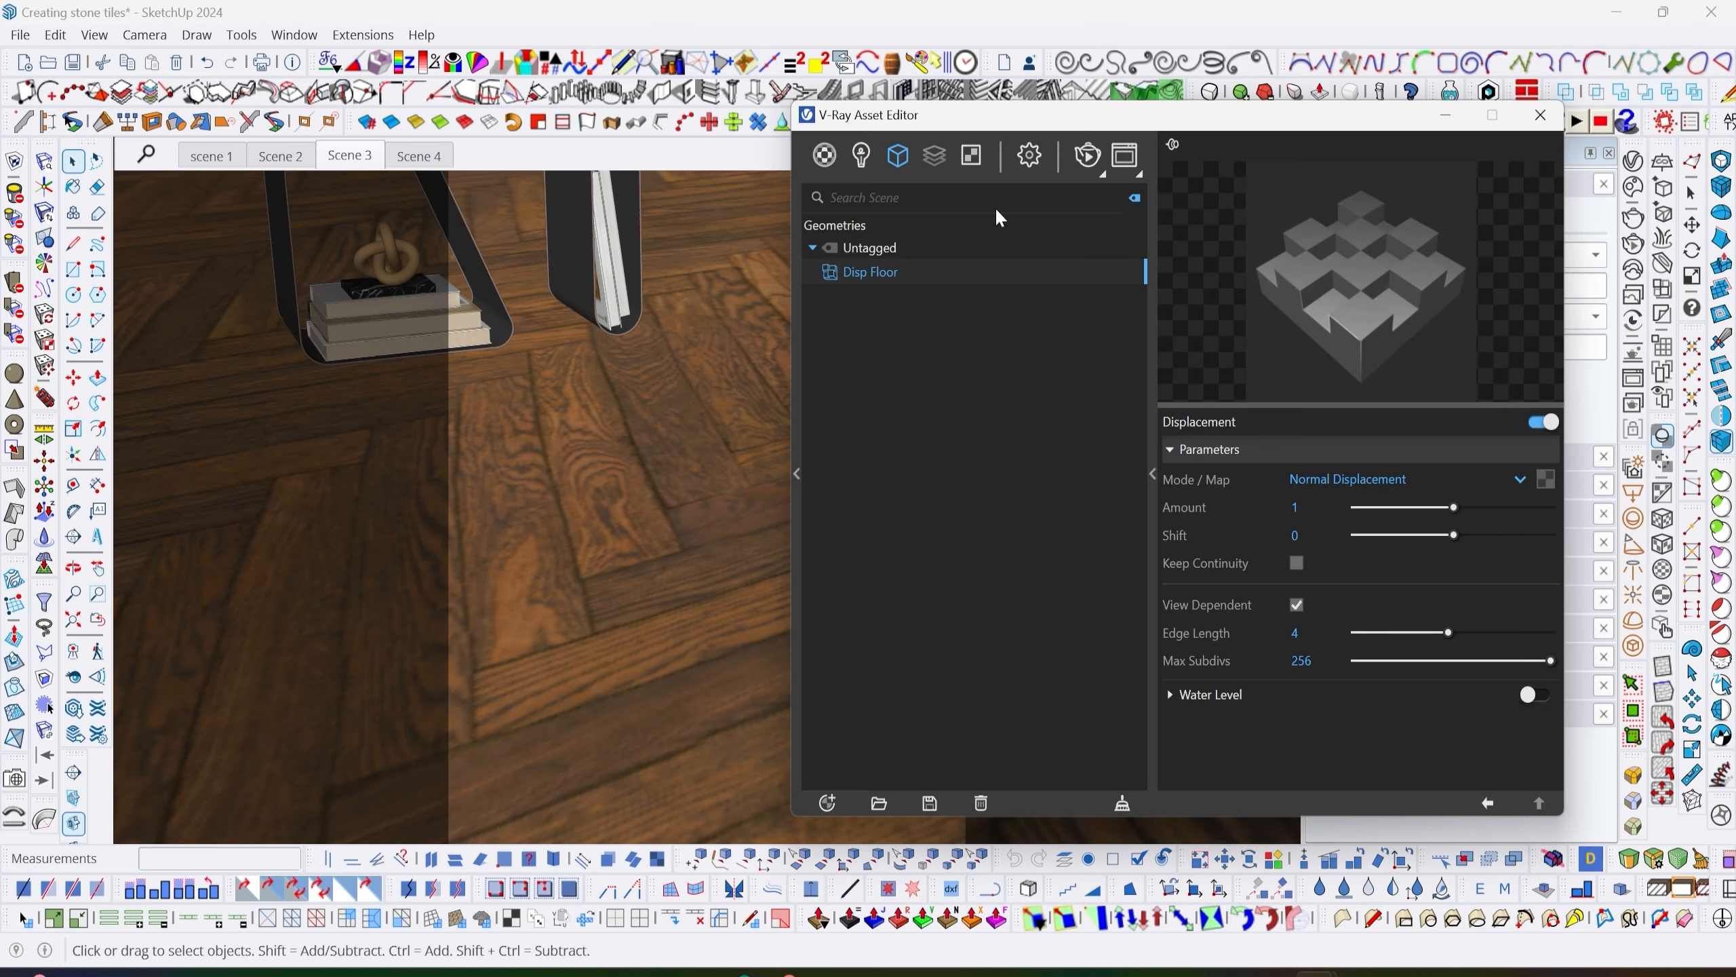
pyautogui.rightClick(880, 279)
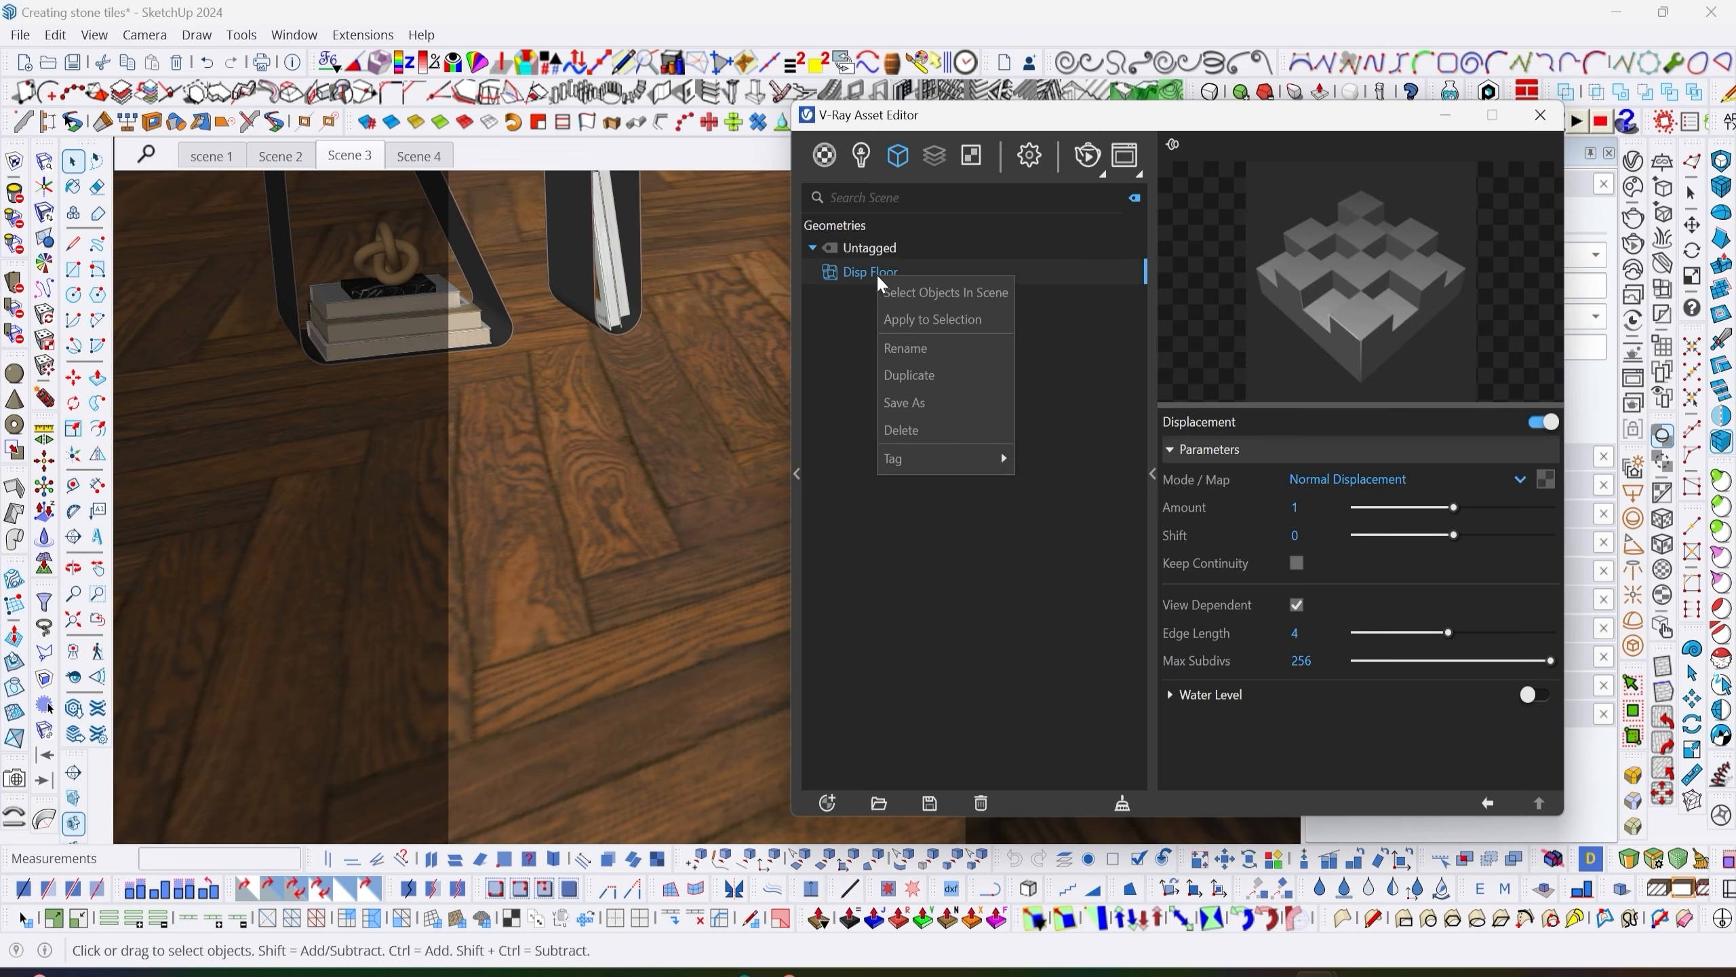
pyautogui.click(897, 321)
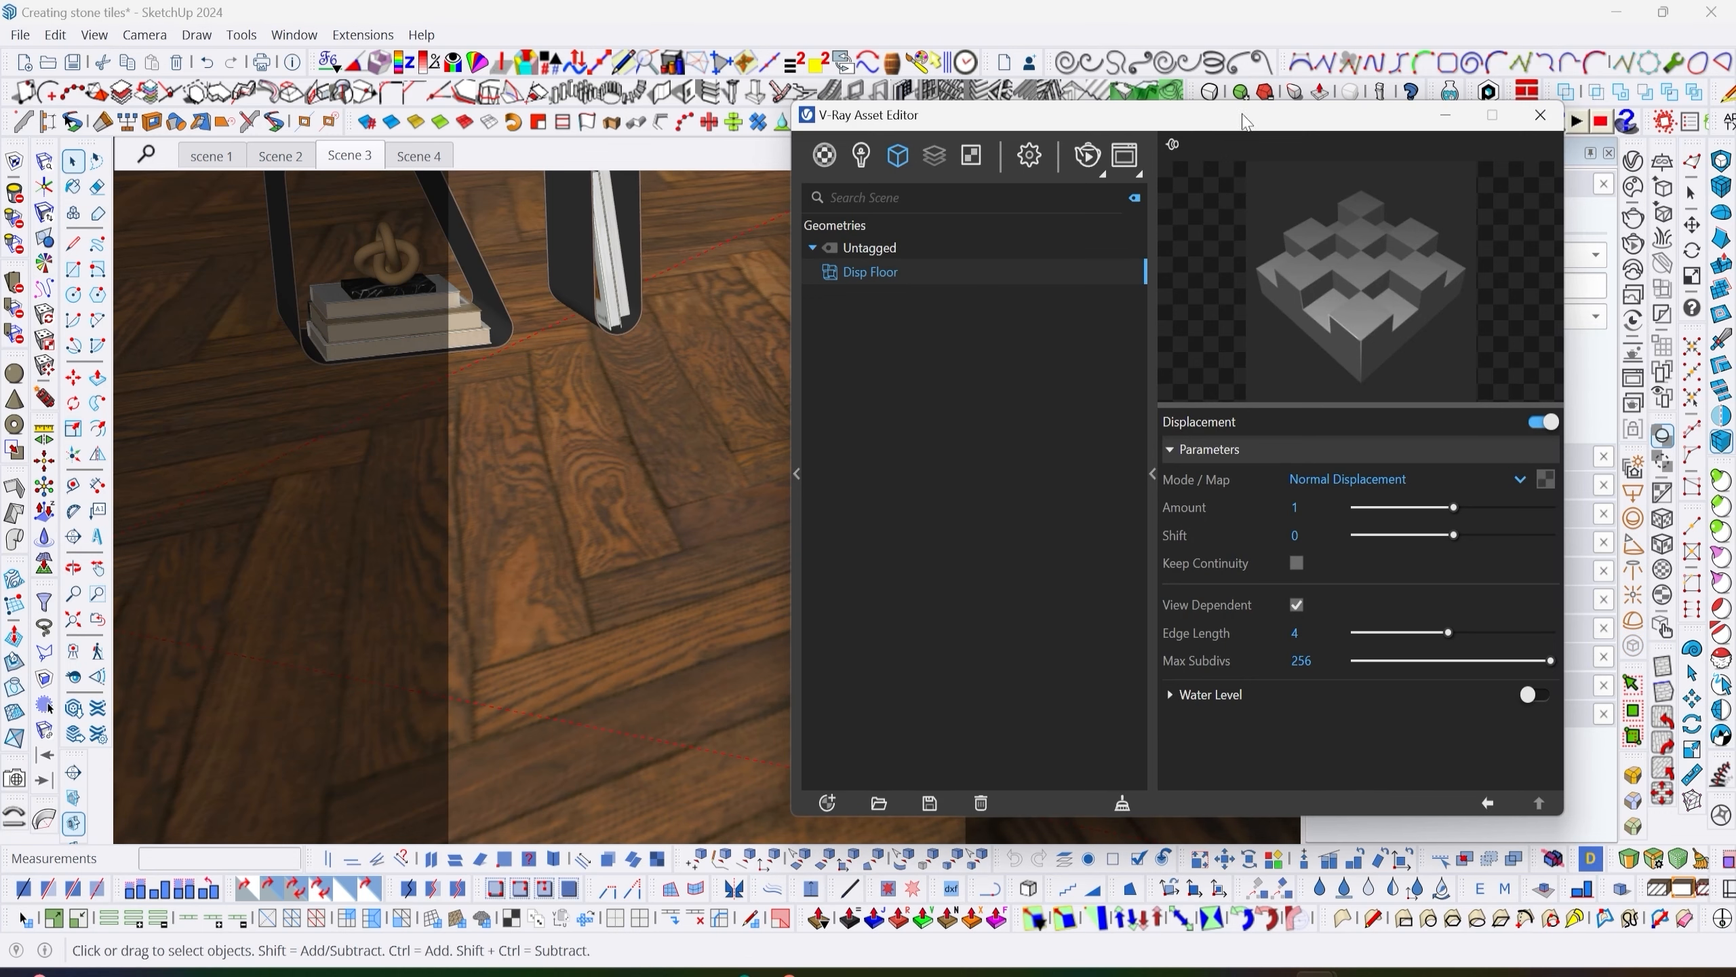
pyautogui.click(1446, 115)
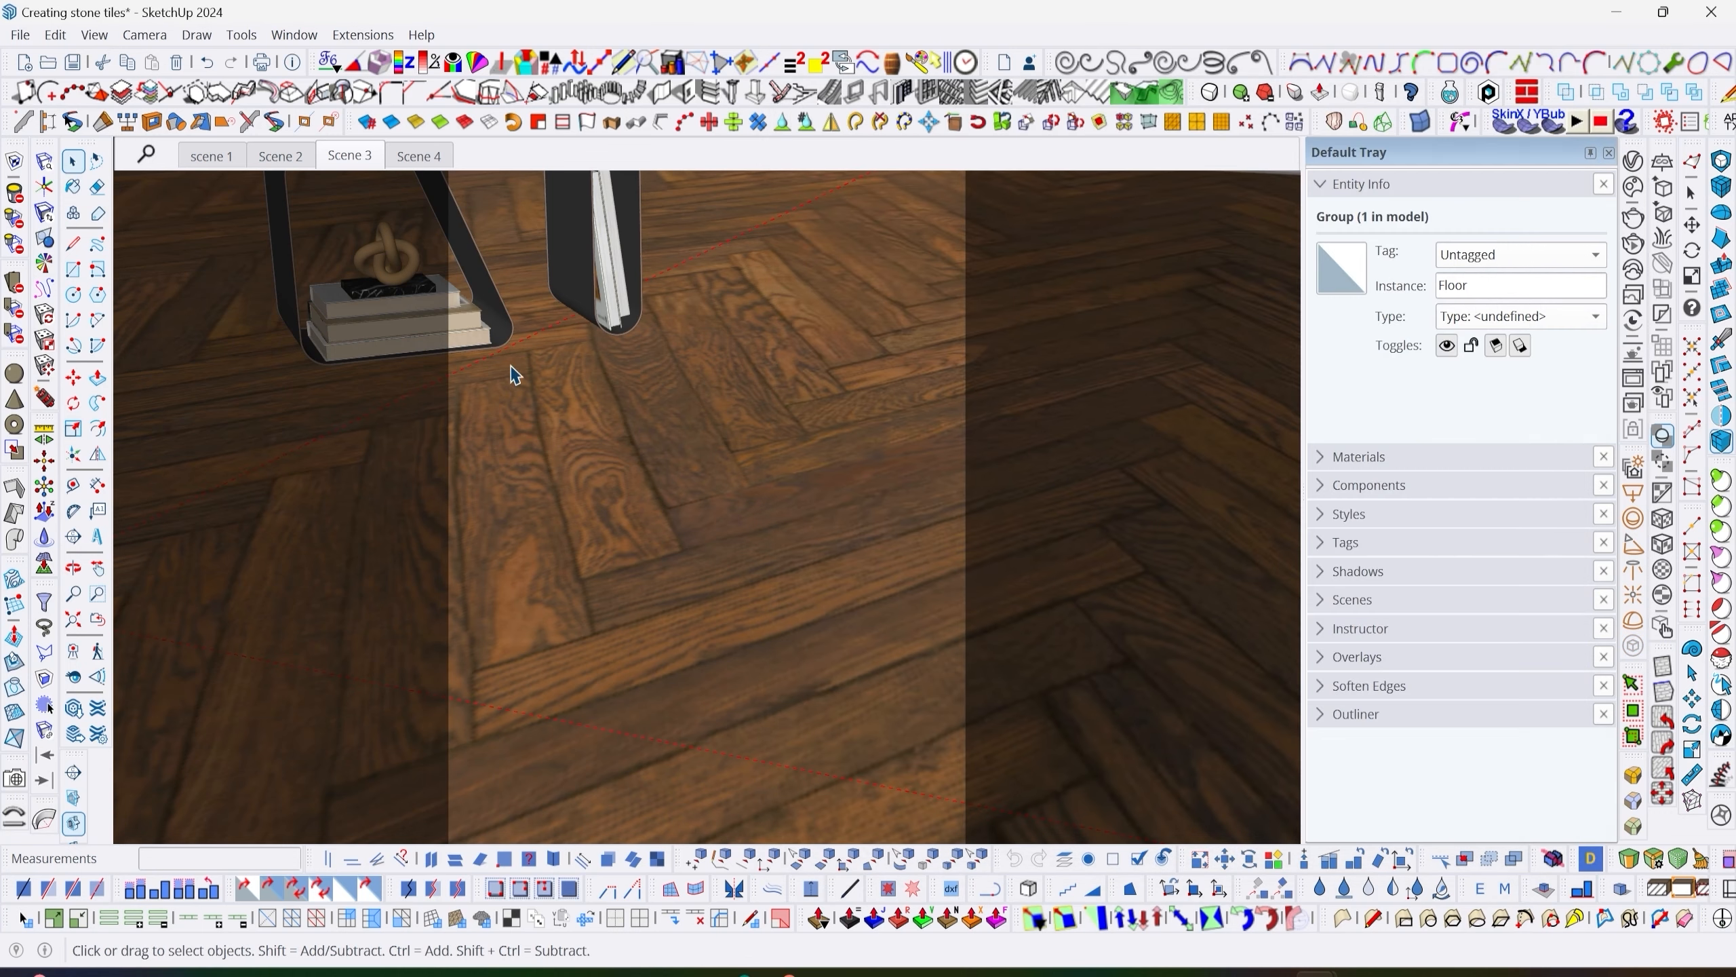
pyautogui.moveTo(762, 265); pyautogui.dragTo(1031, 256, button='middle')
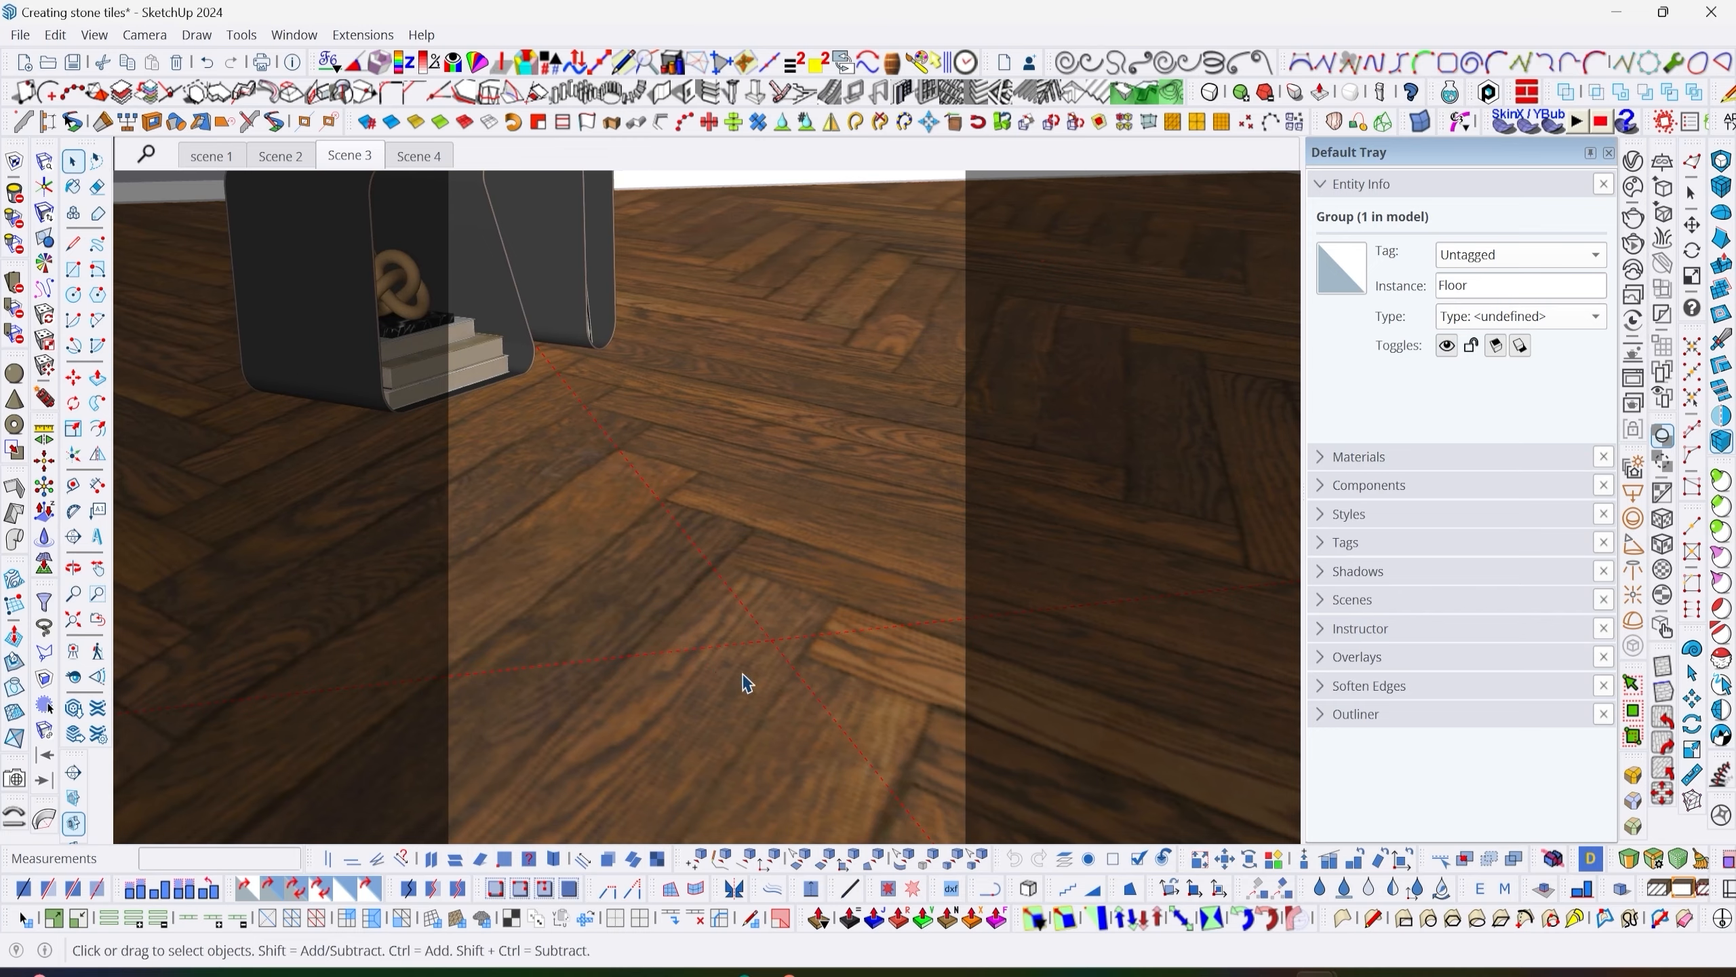
pyautogui.moveTo(744, 677); pyautogui.dragTo(581, 566, button='middle')
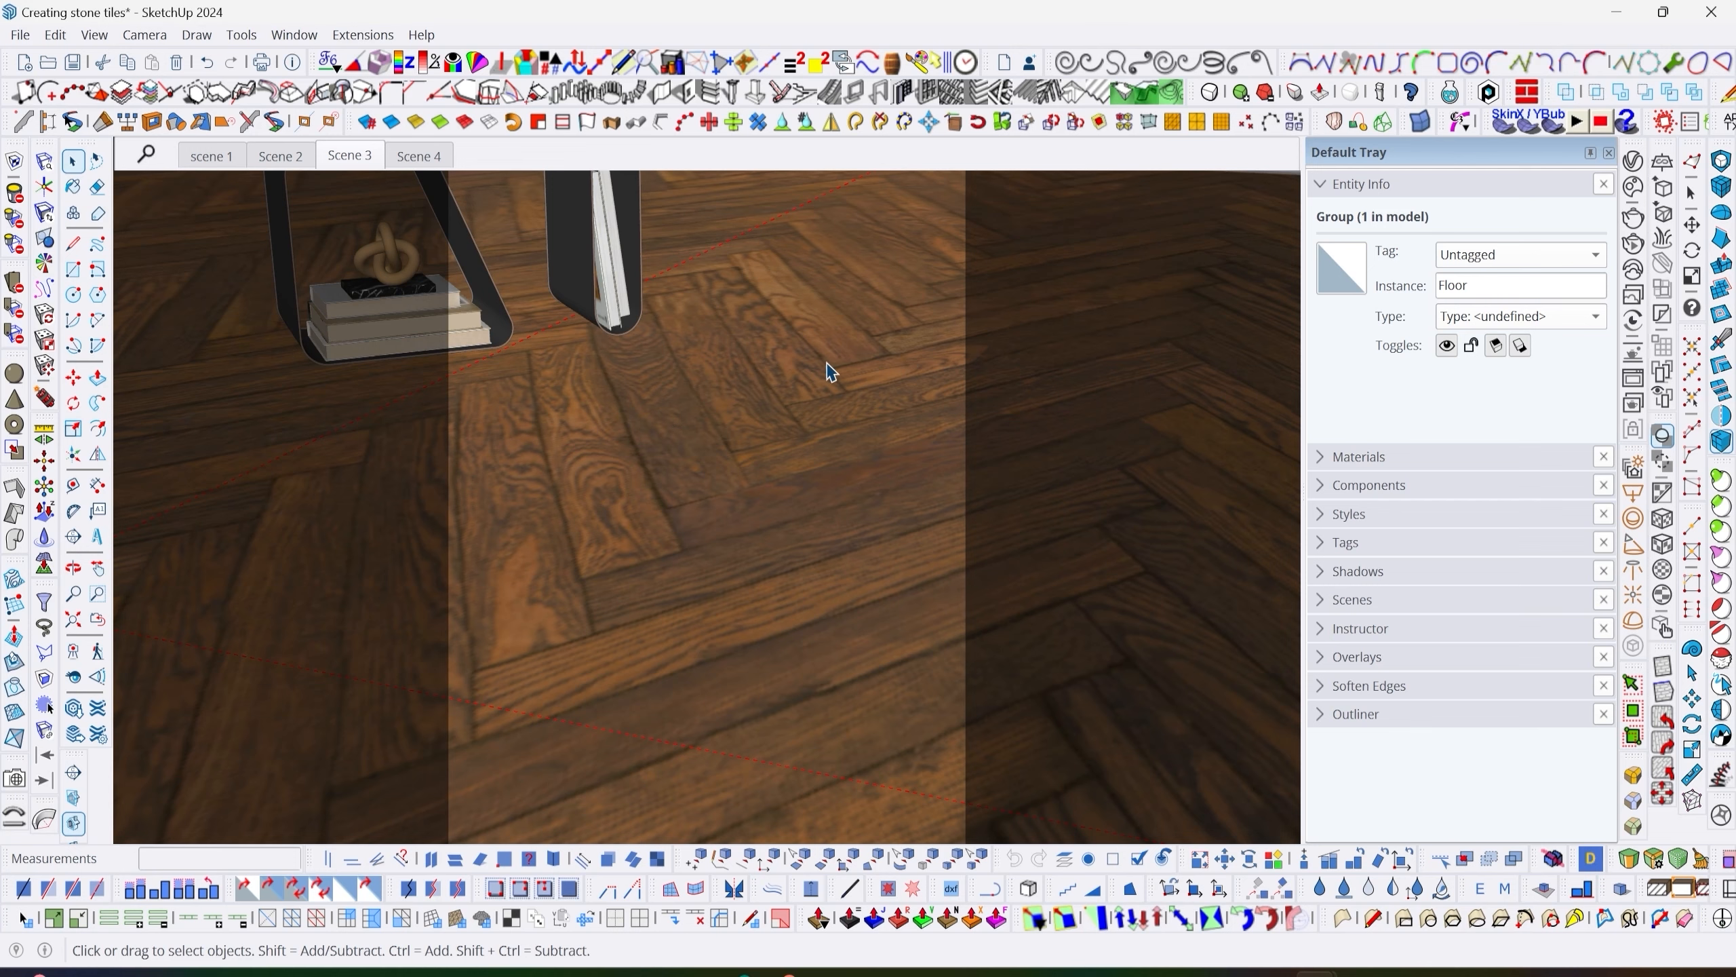
# Load WoodFlooring037_DISP_HIRES.jpg as the bitmap map of Disp Floor and set its transfer function to None.
pyautogui.click(1633, 160)
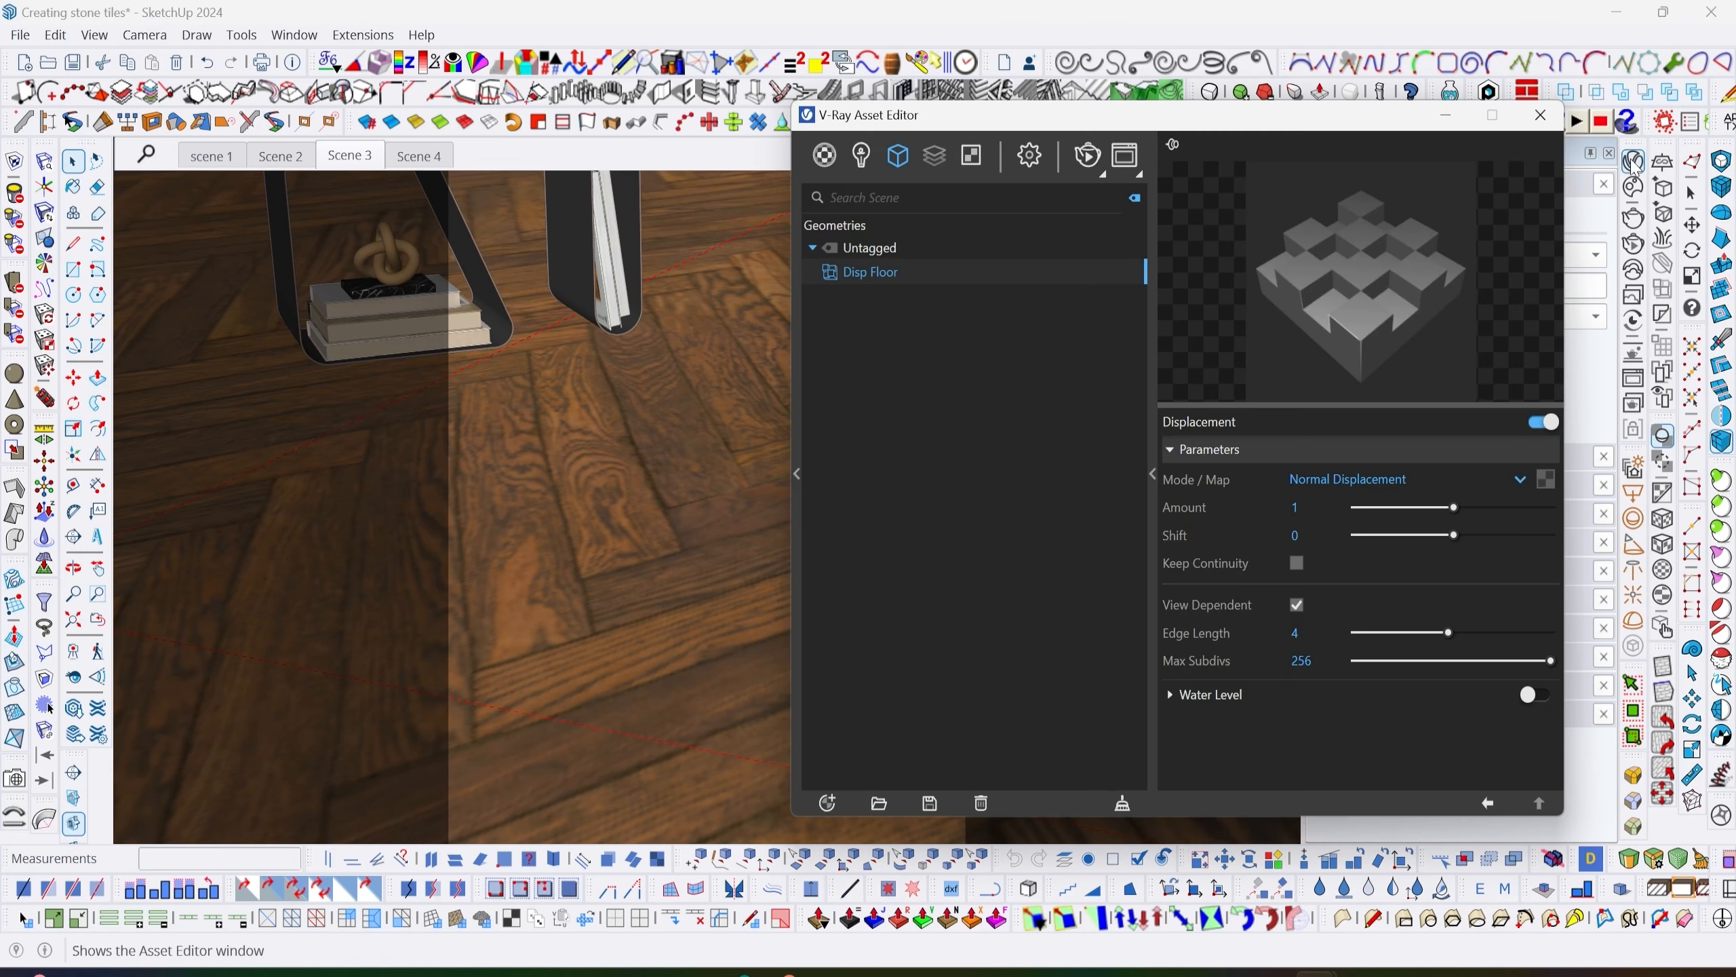
pyautogui.moveTo(1302, 129); pyautogui.dragTo(847, 107)
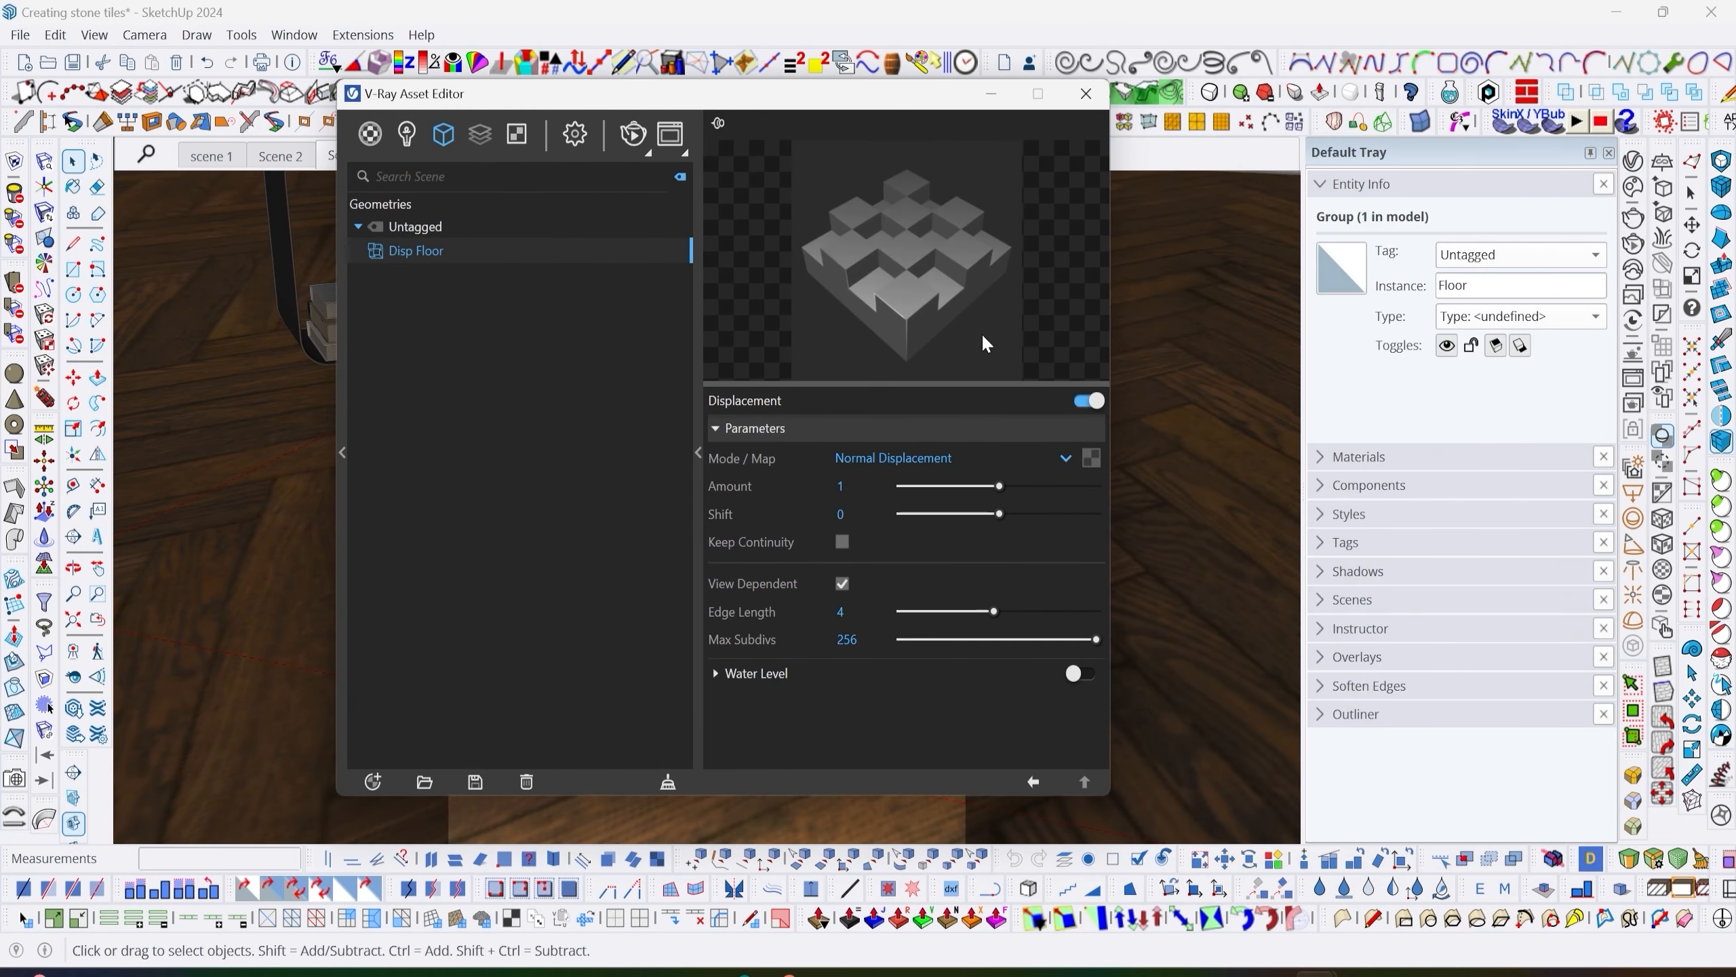
pyautogui.click(1092, 455)
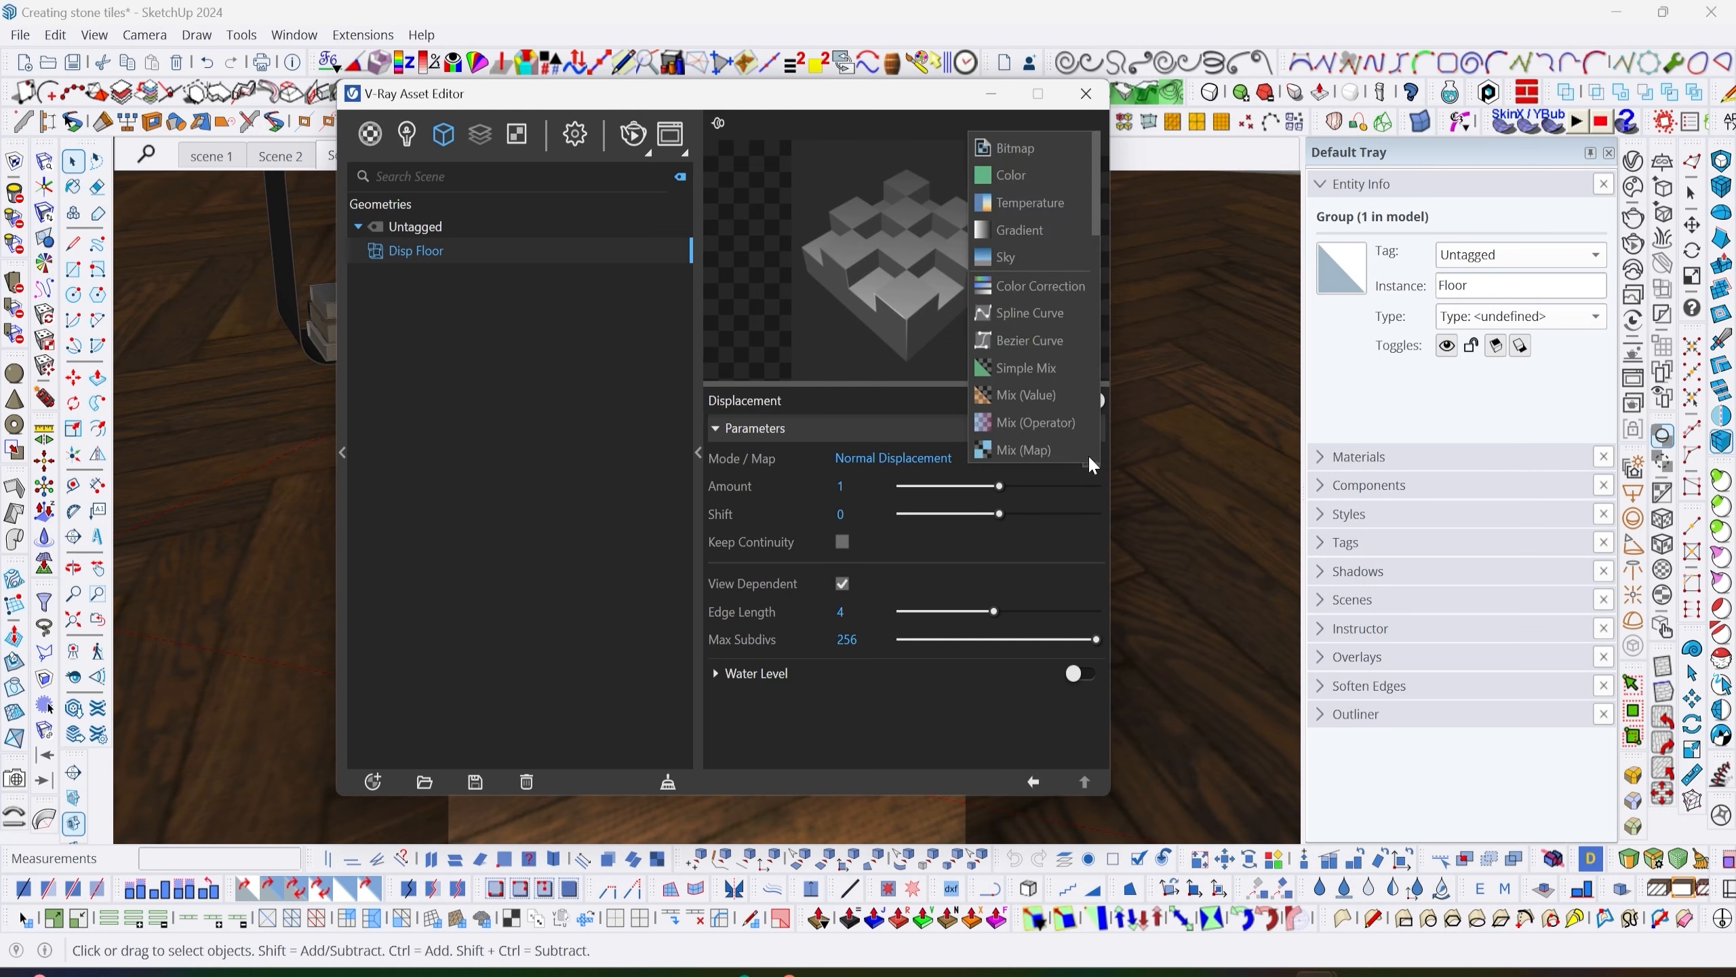
pyautogui.click(1054, 151)
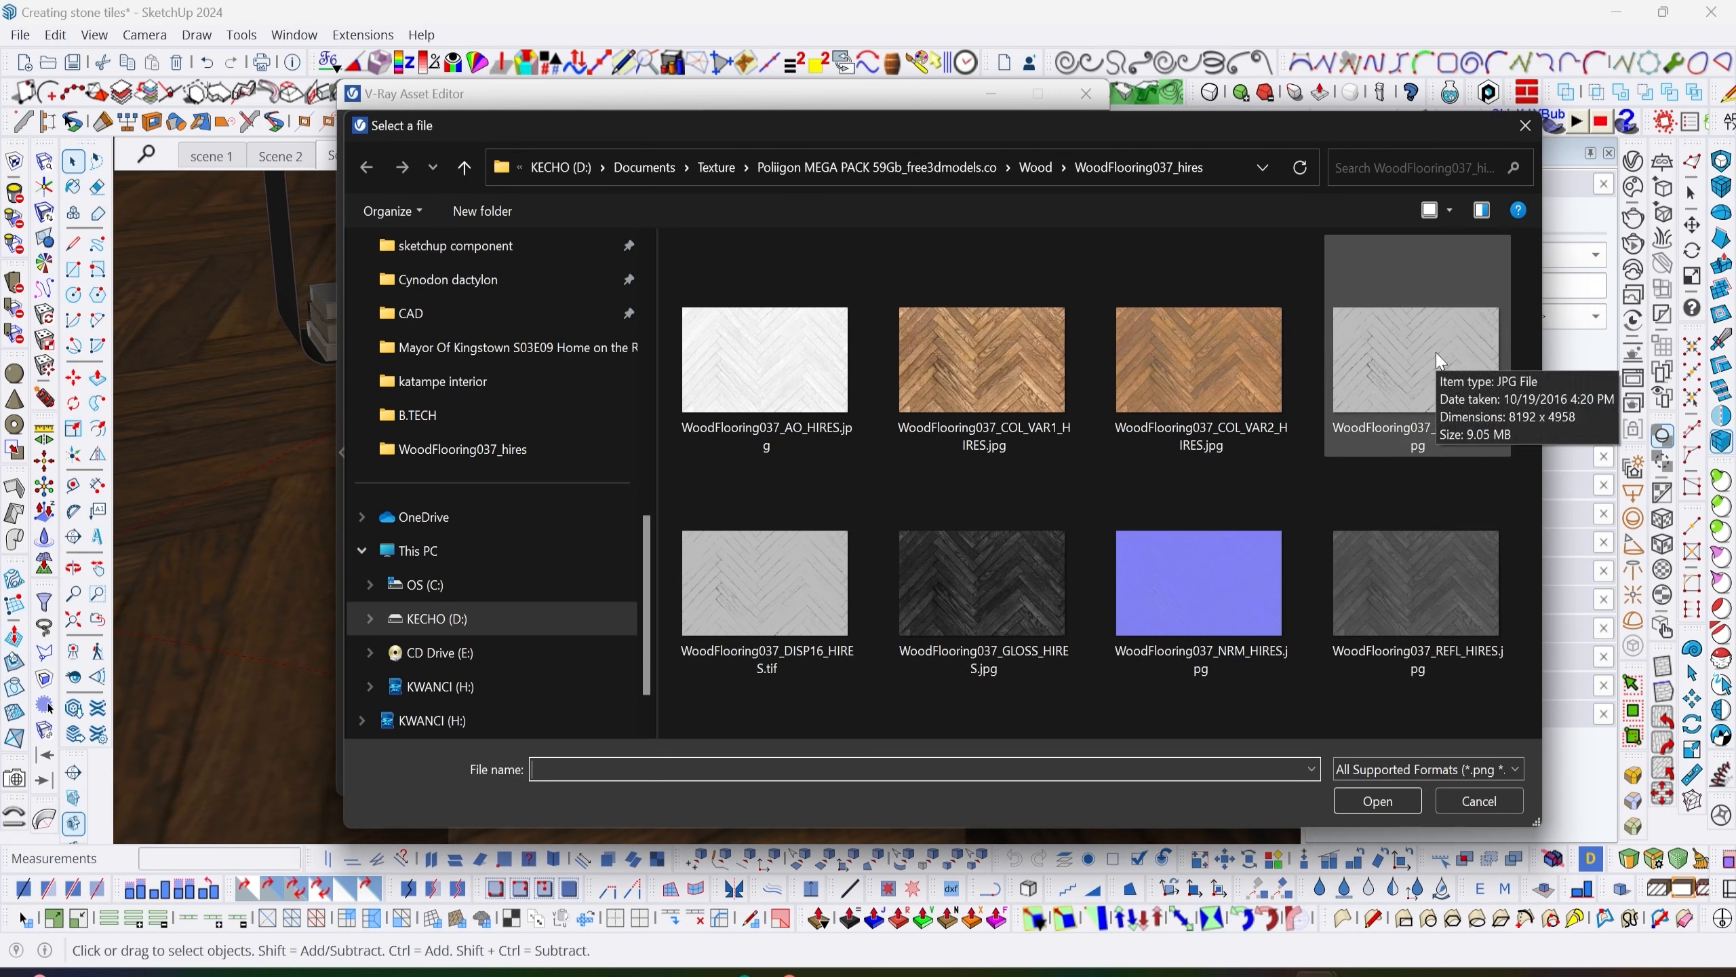
pyautogui.click(1409, 350)
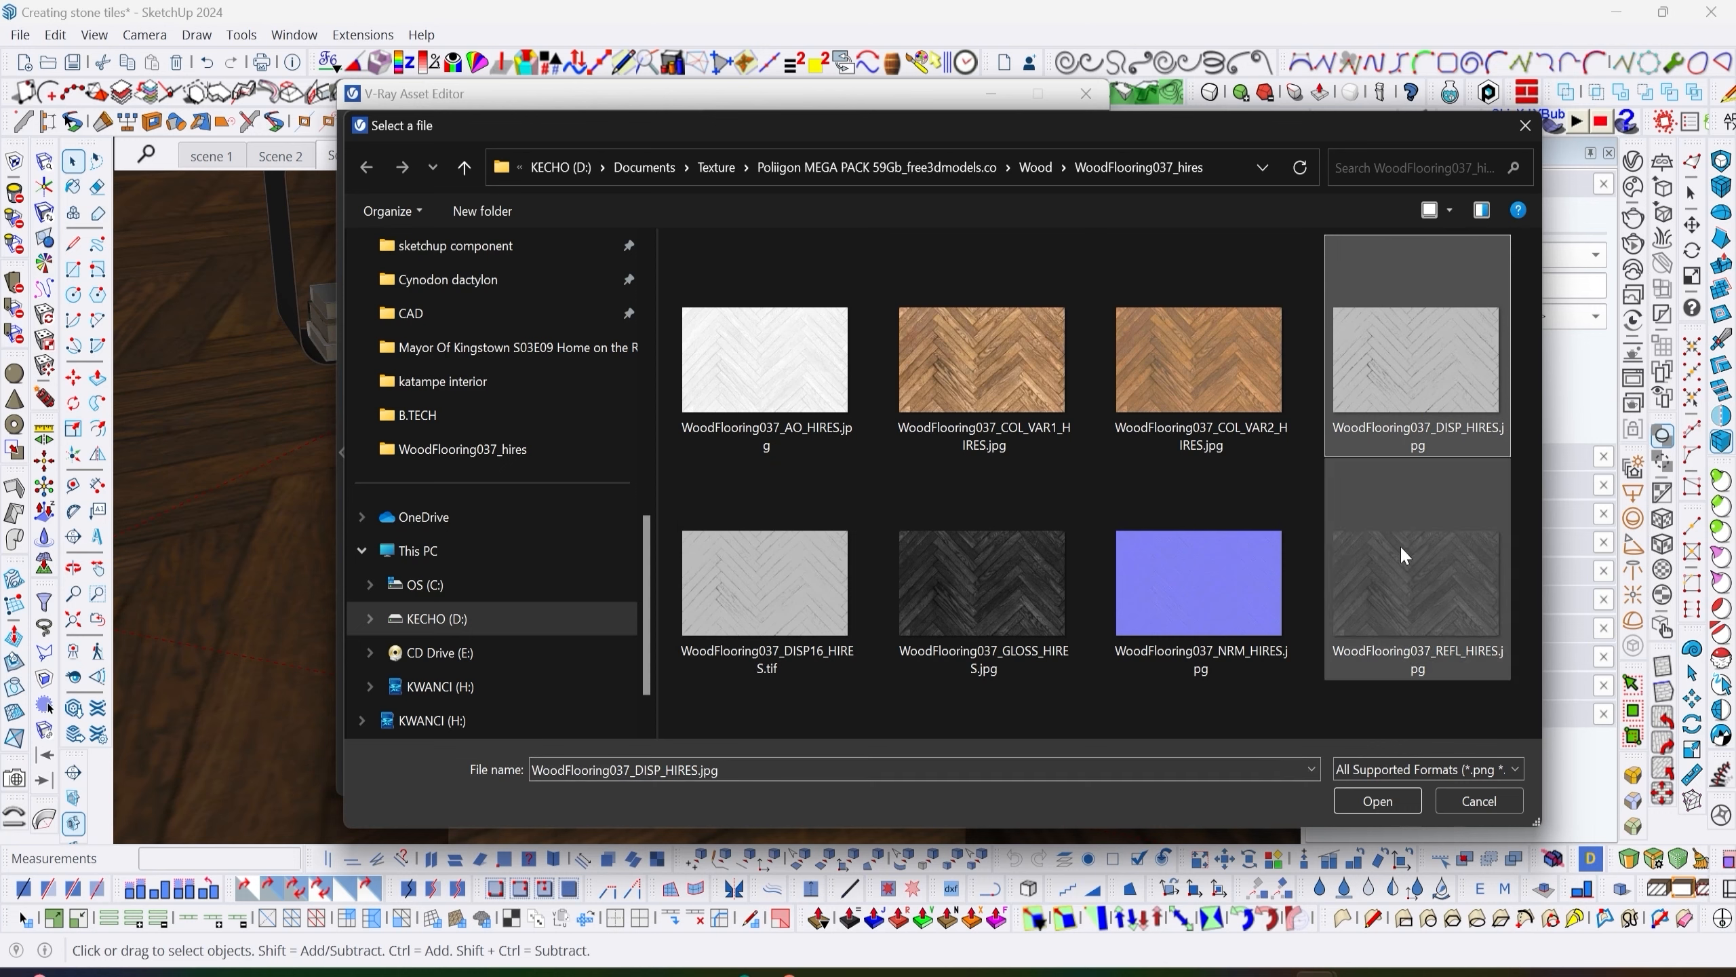
pyautogui.click(1376, 800)
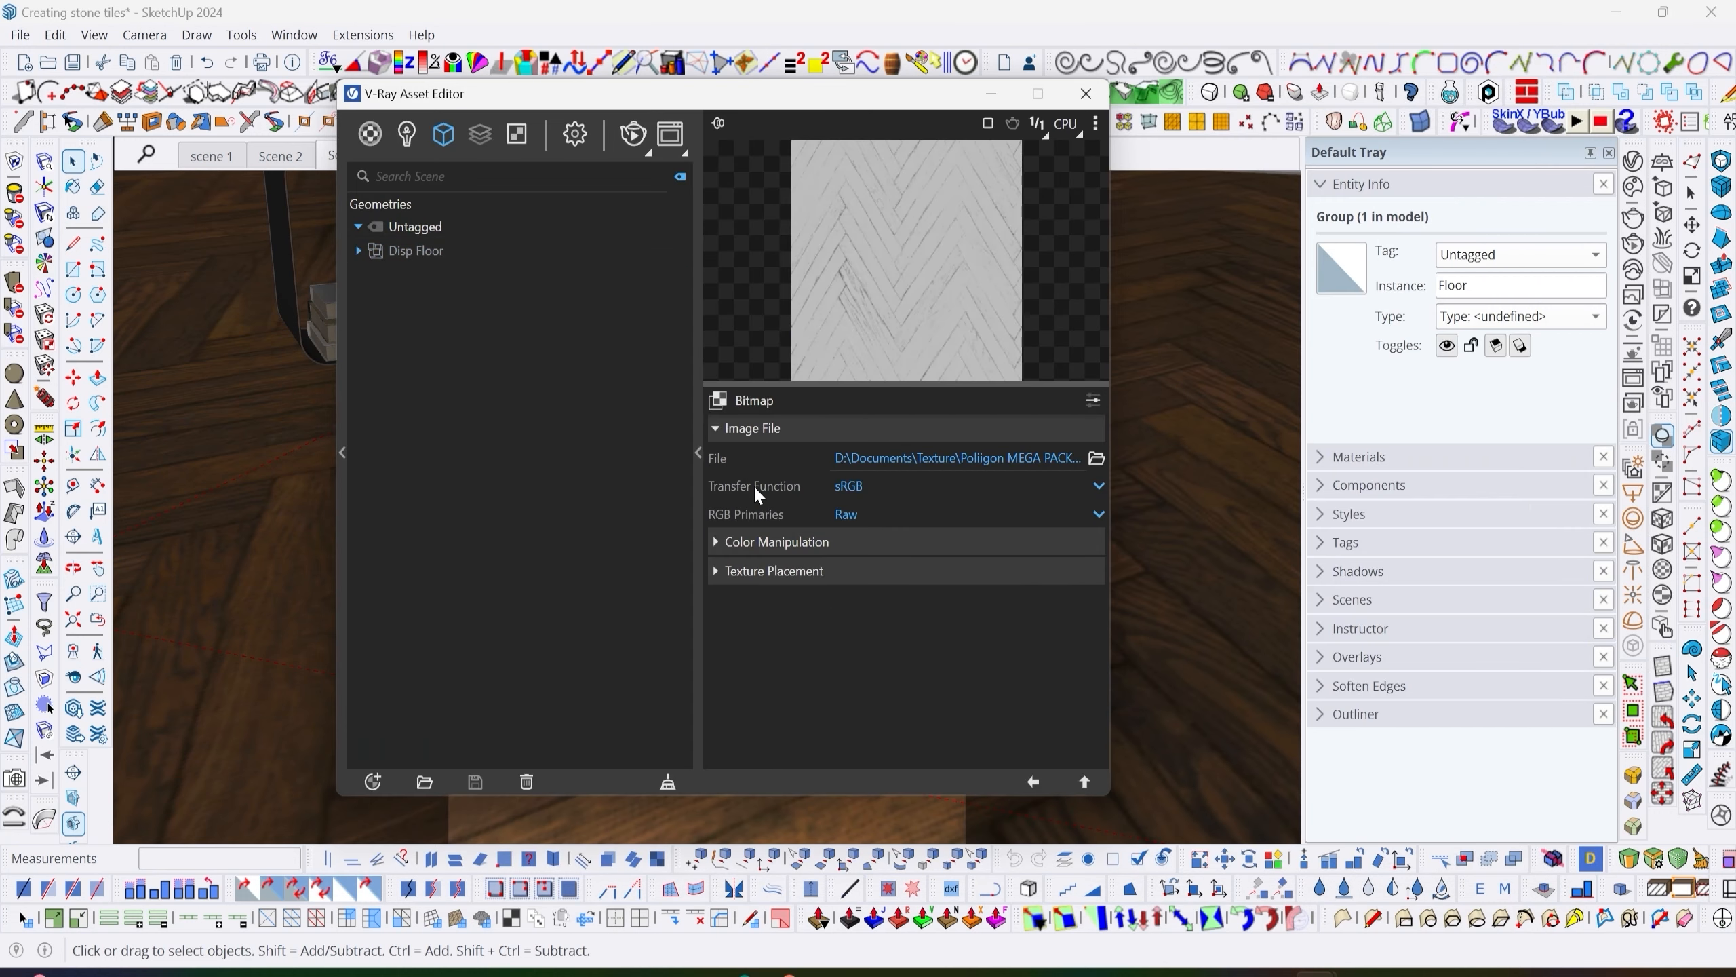
pyautogui.click(871, 485)
pyautogui.click(866, 514)
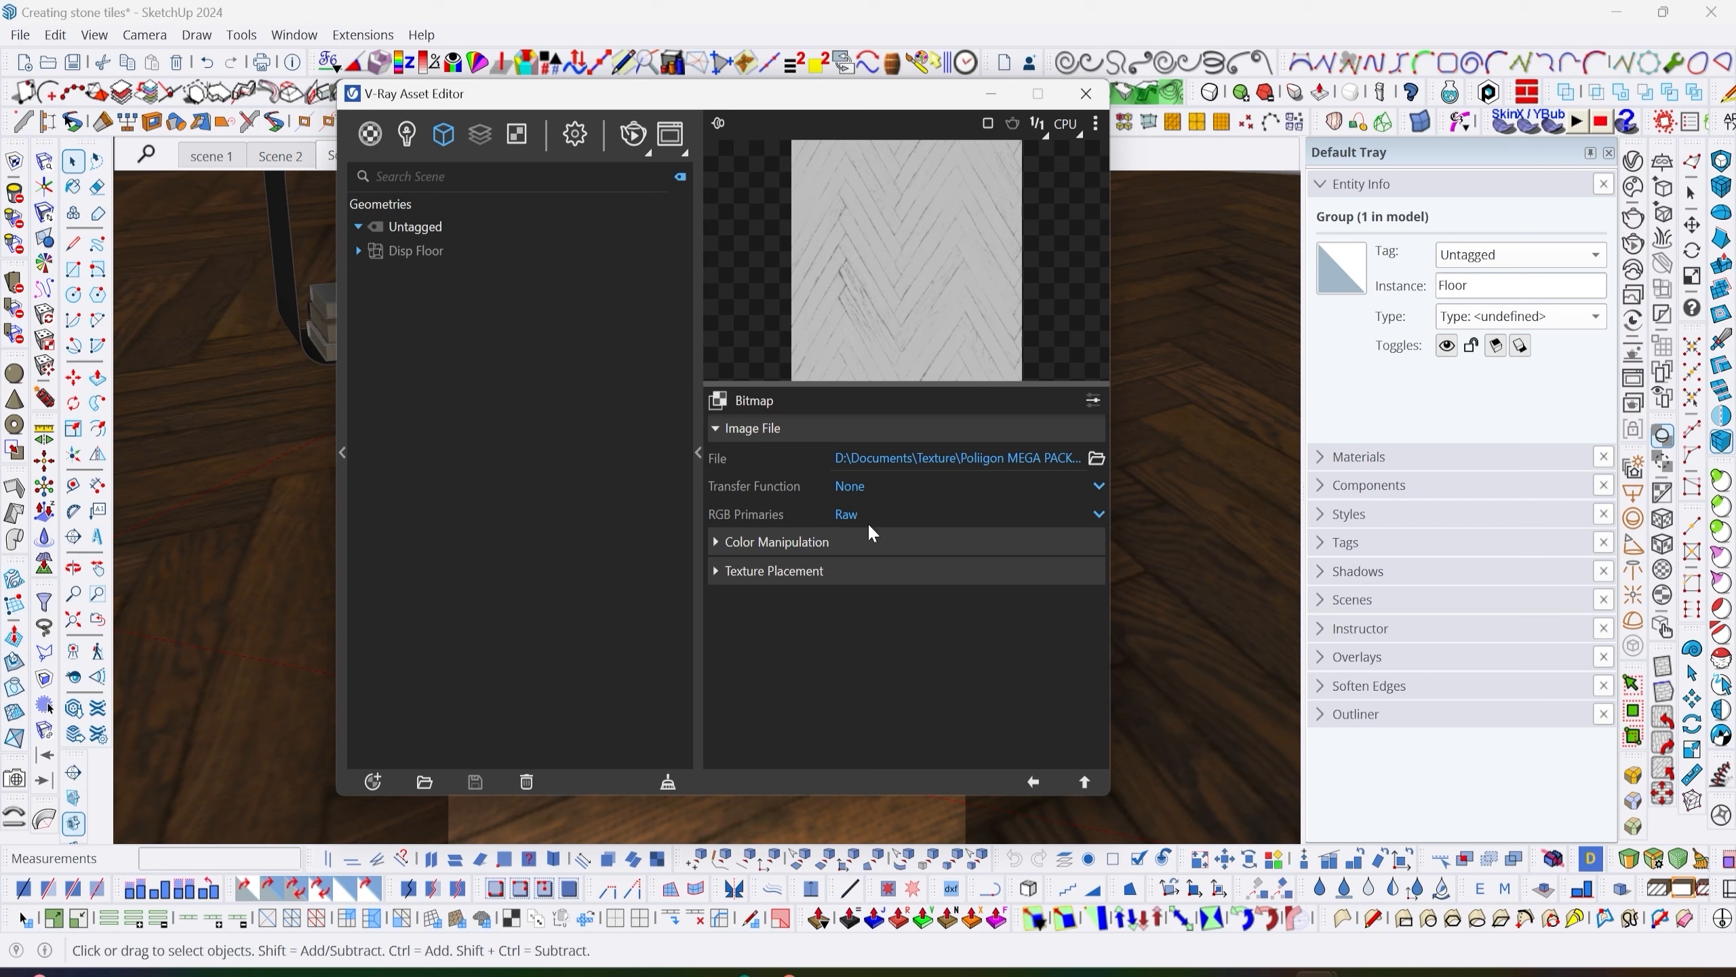
pyautogui.click(1033, 782)
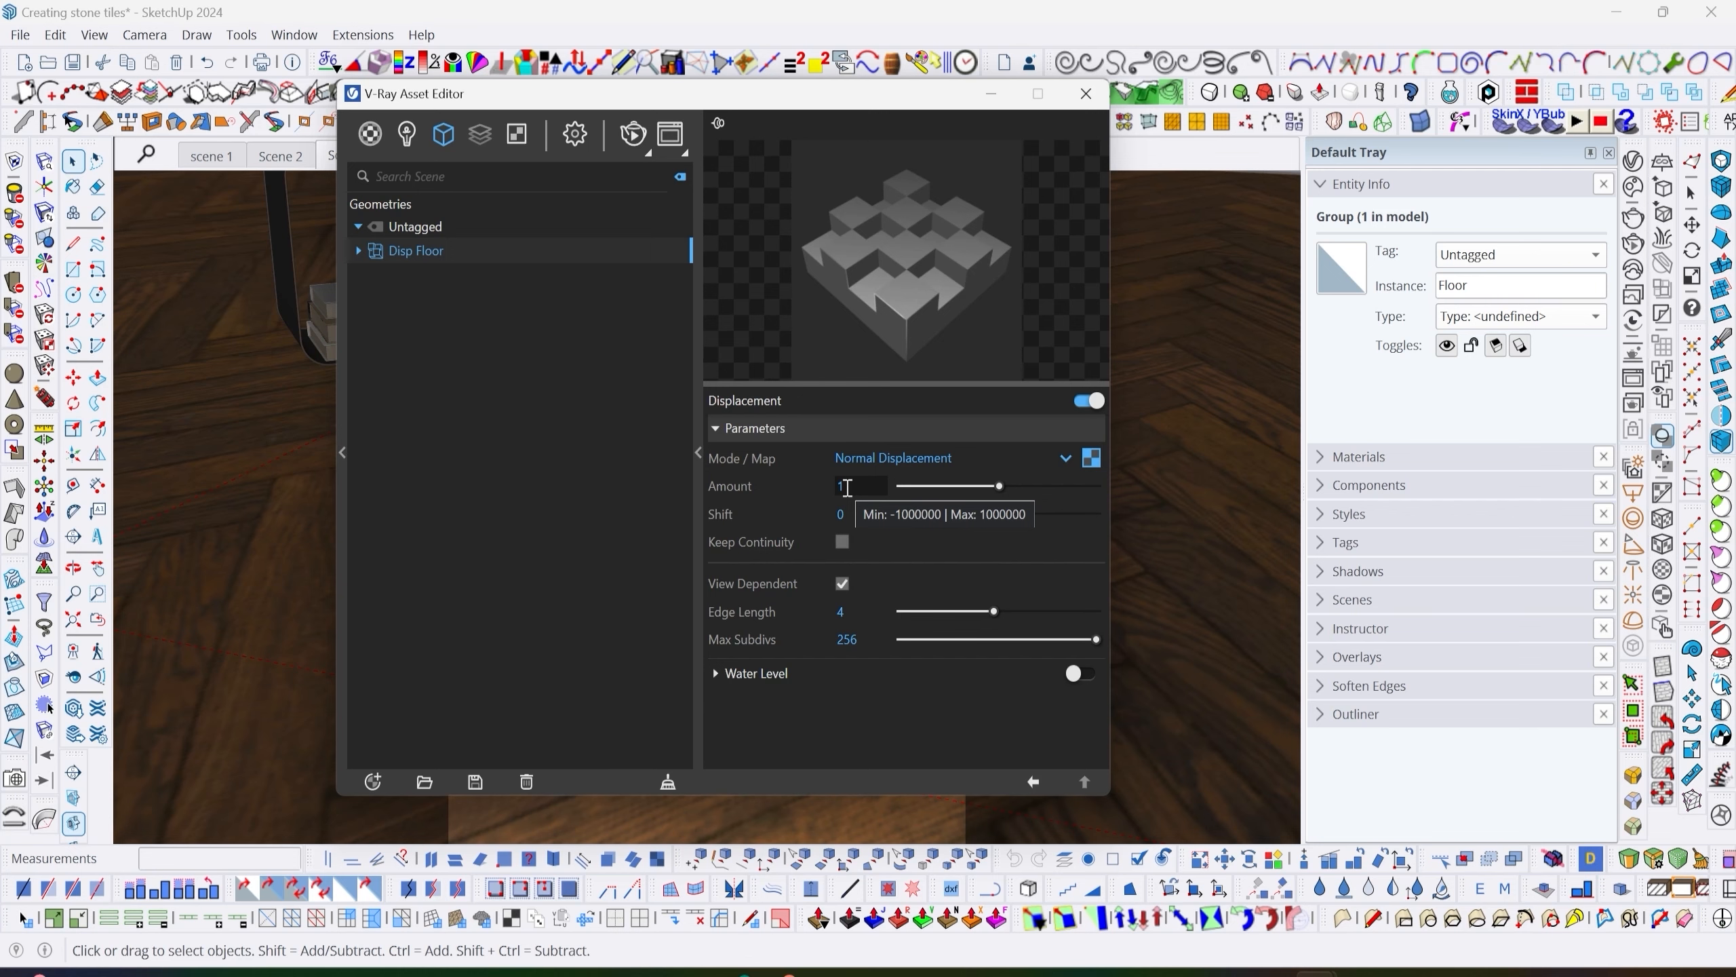
# Render the floor with the displacement applied and save the result to the render history.
pyautogui.click(1631, 383)
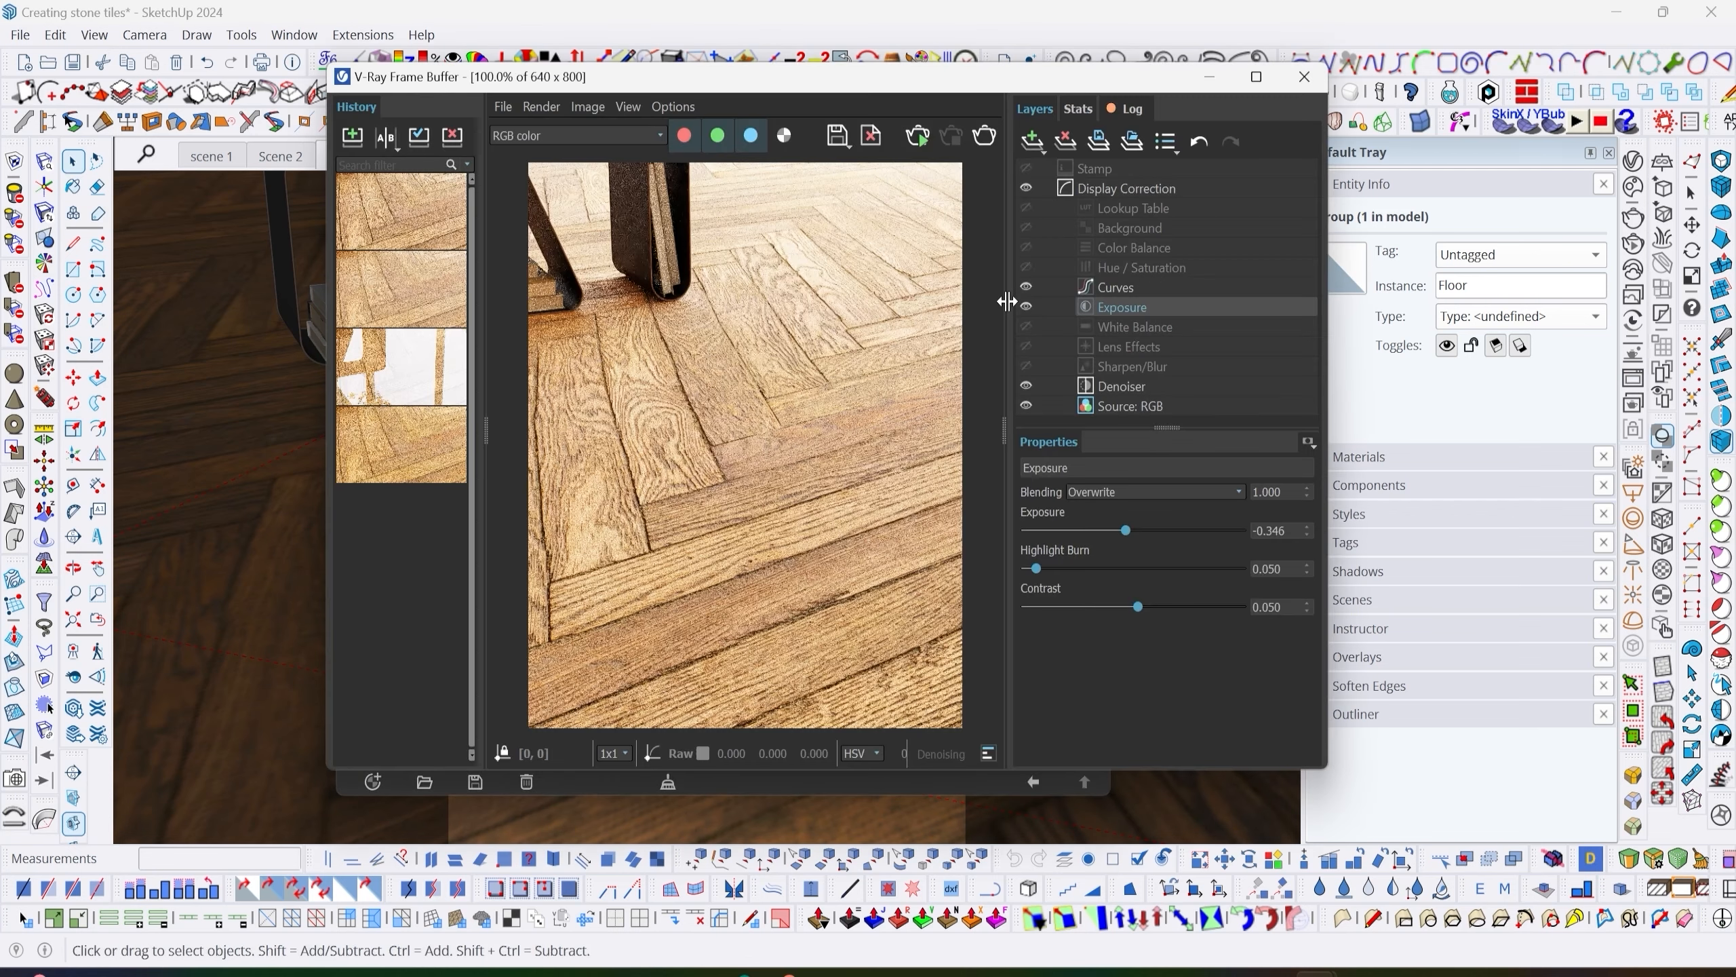
pyautogui.click(916, 139)
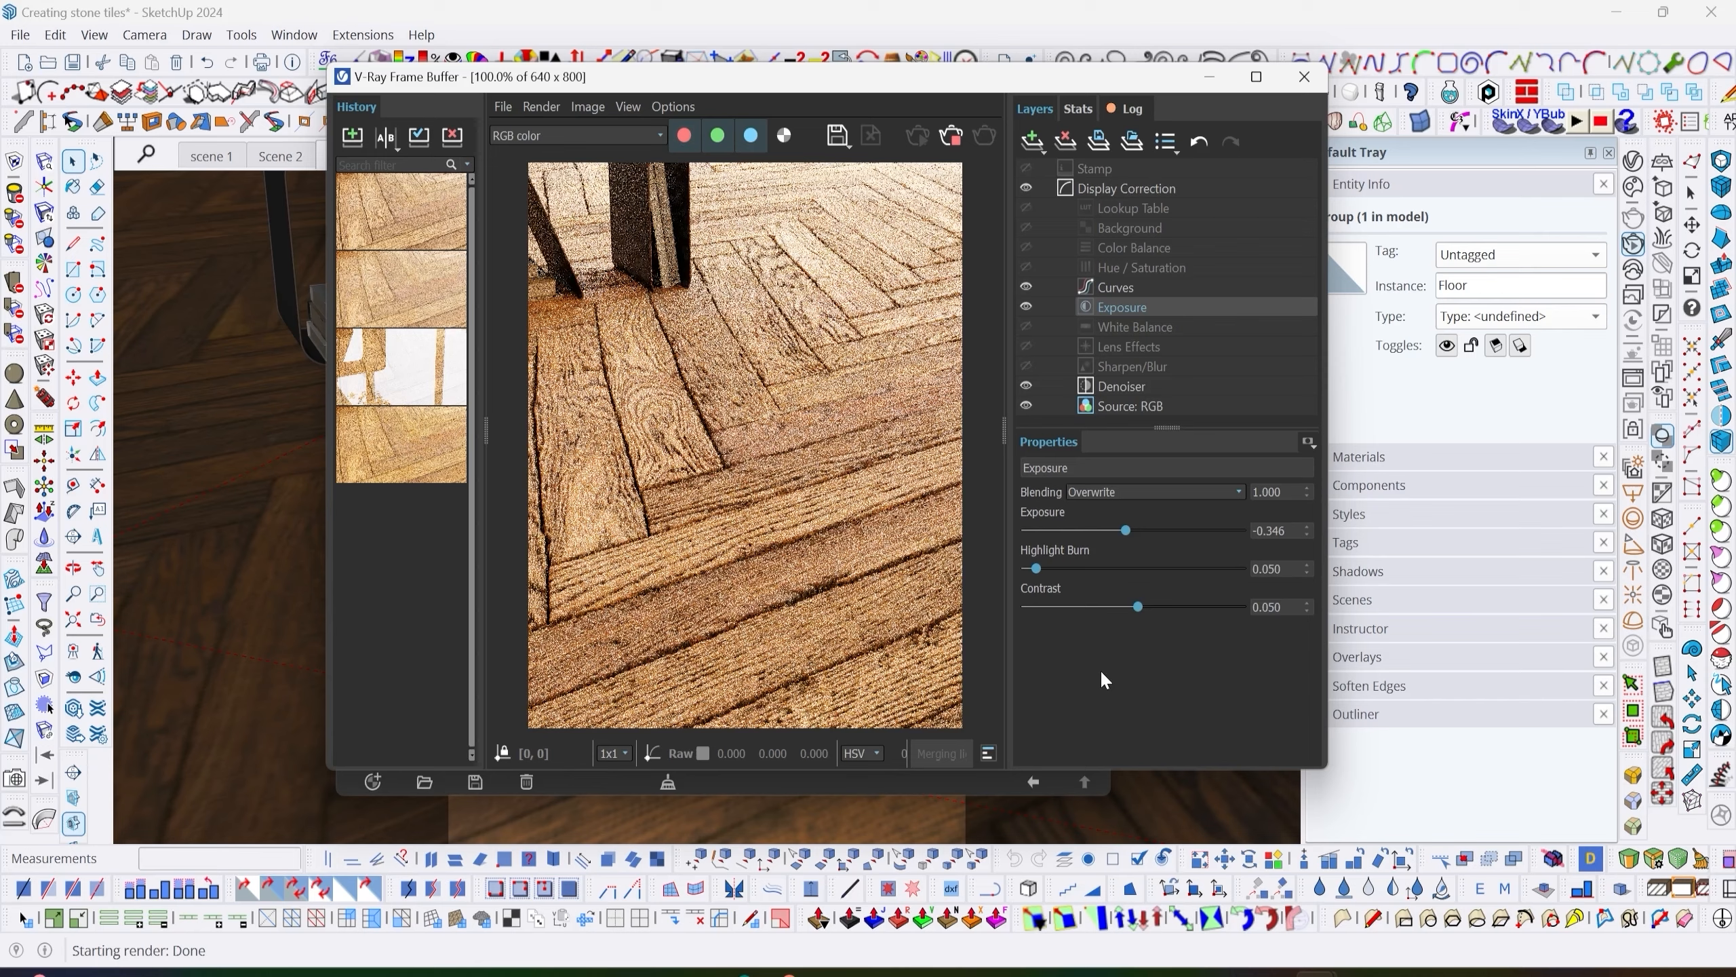
pyautogui.click(954, 130)
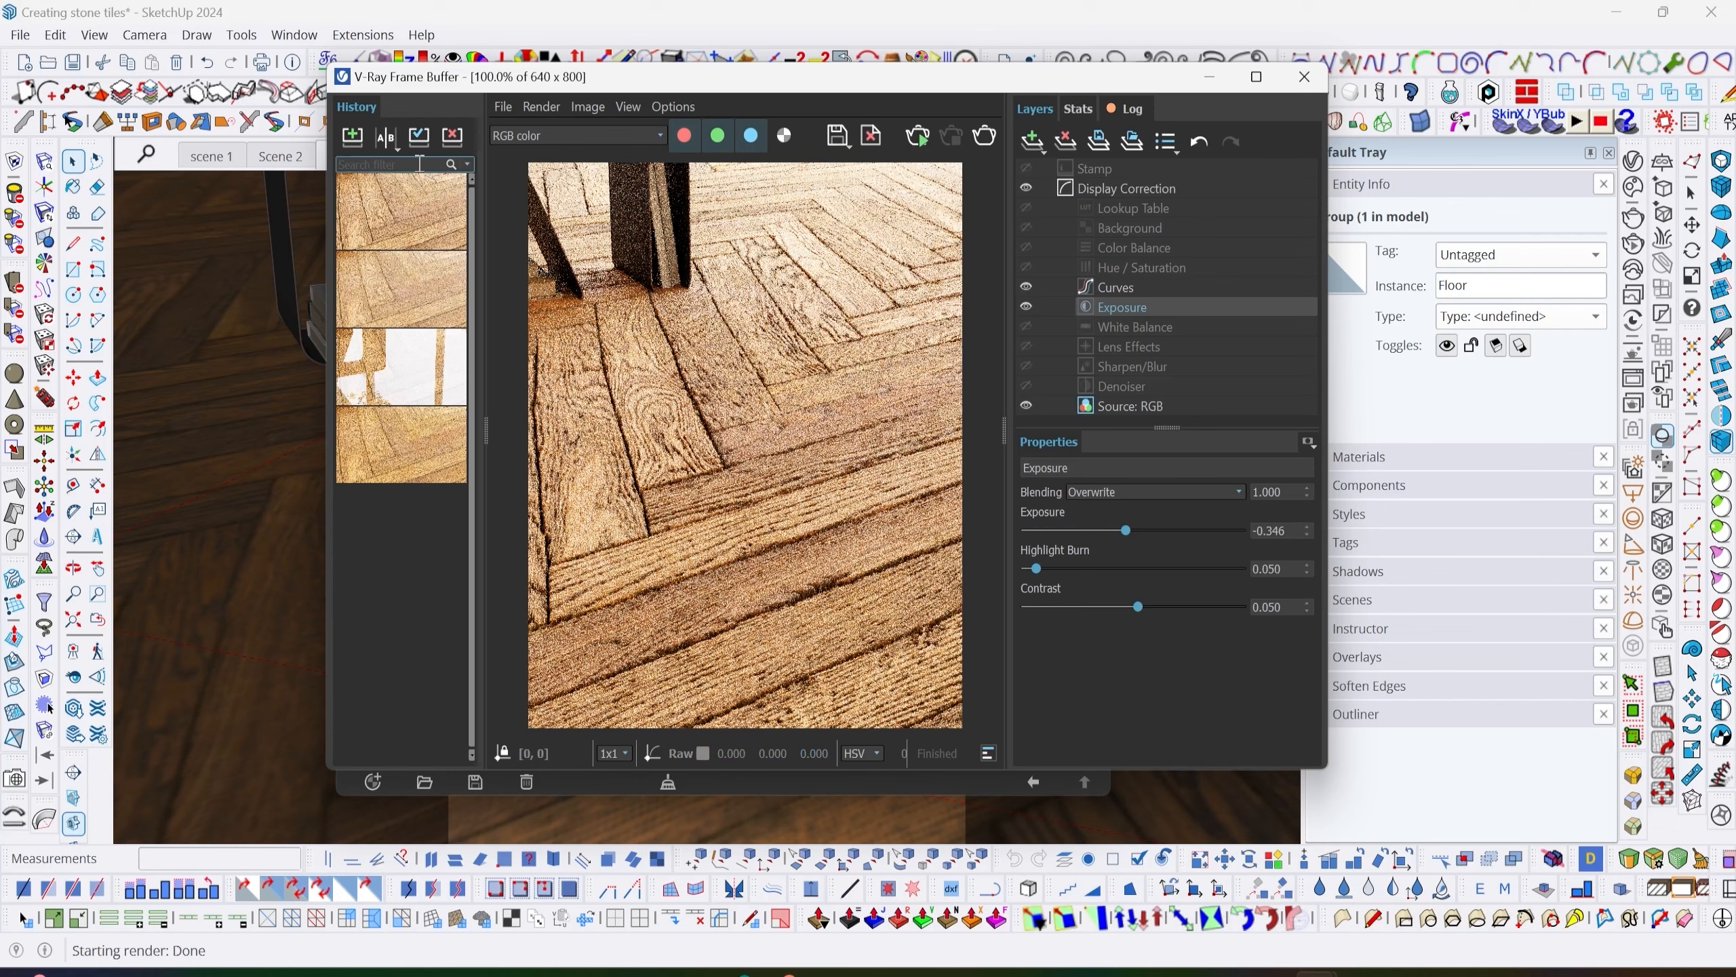
pyautogui.moveTo(435, 259)
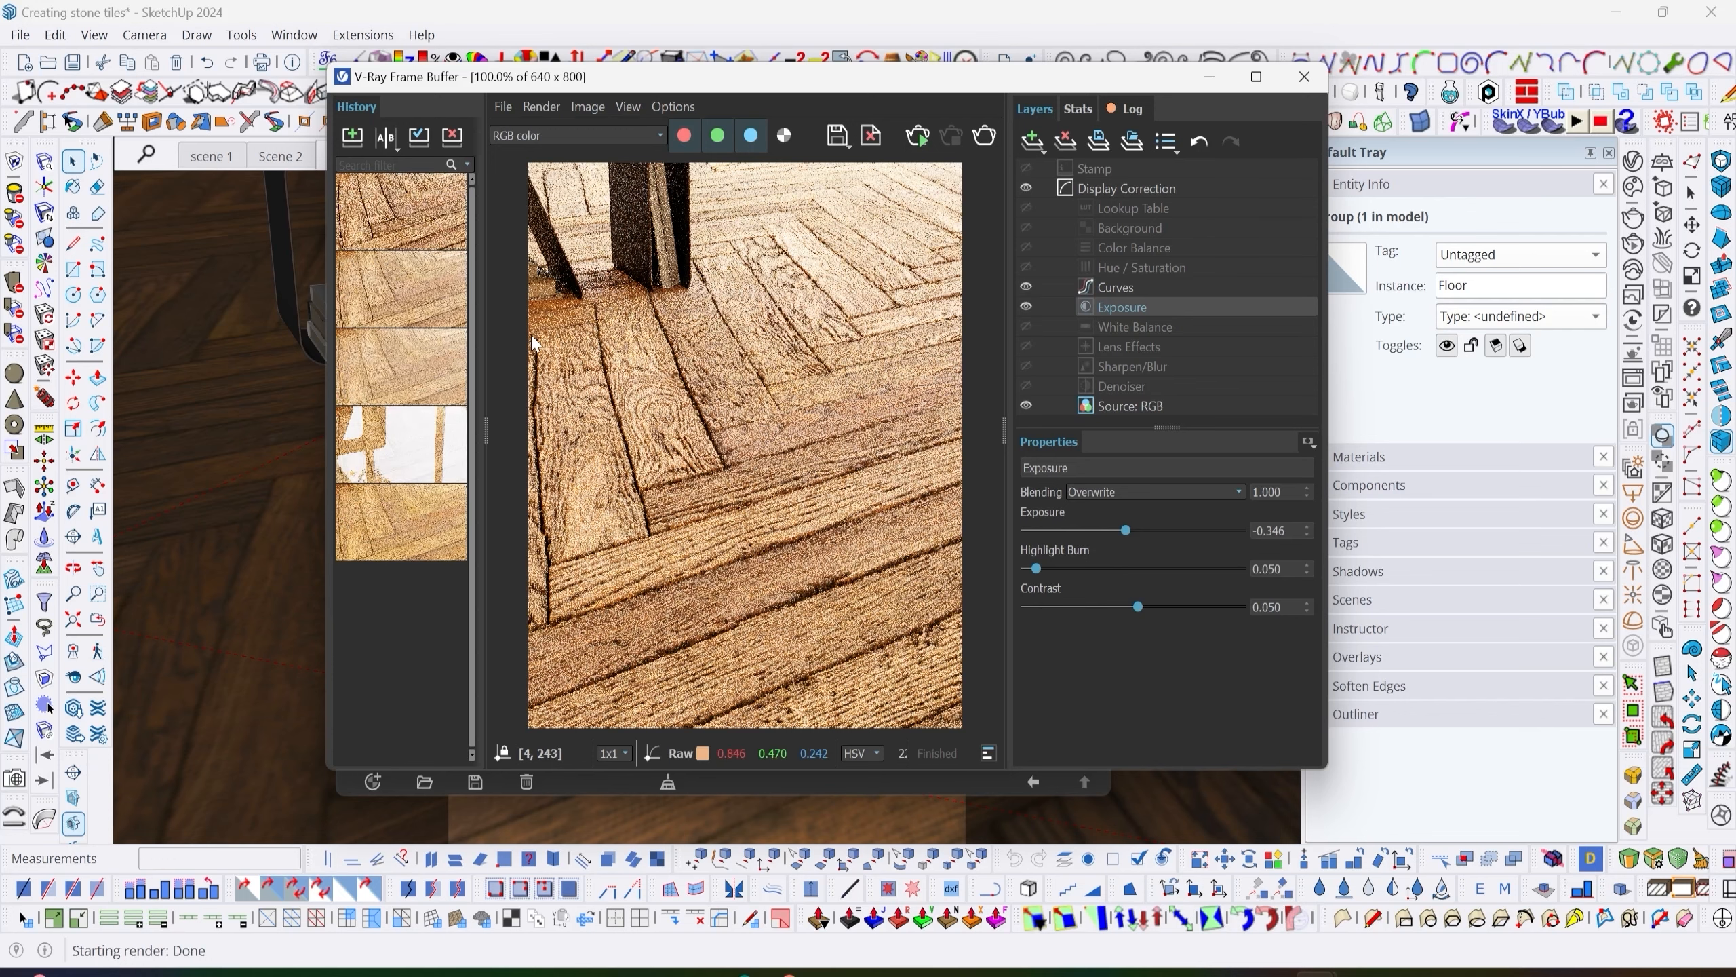
# Set the displacement amount of Disp Floor to 0.2.
pyautogui.click(1210, 79)
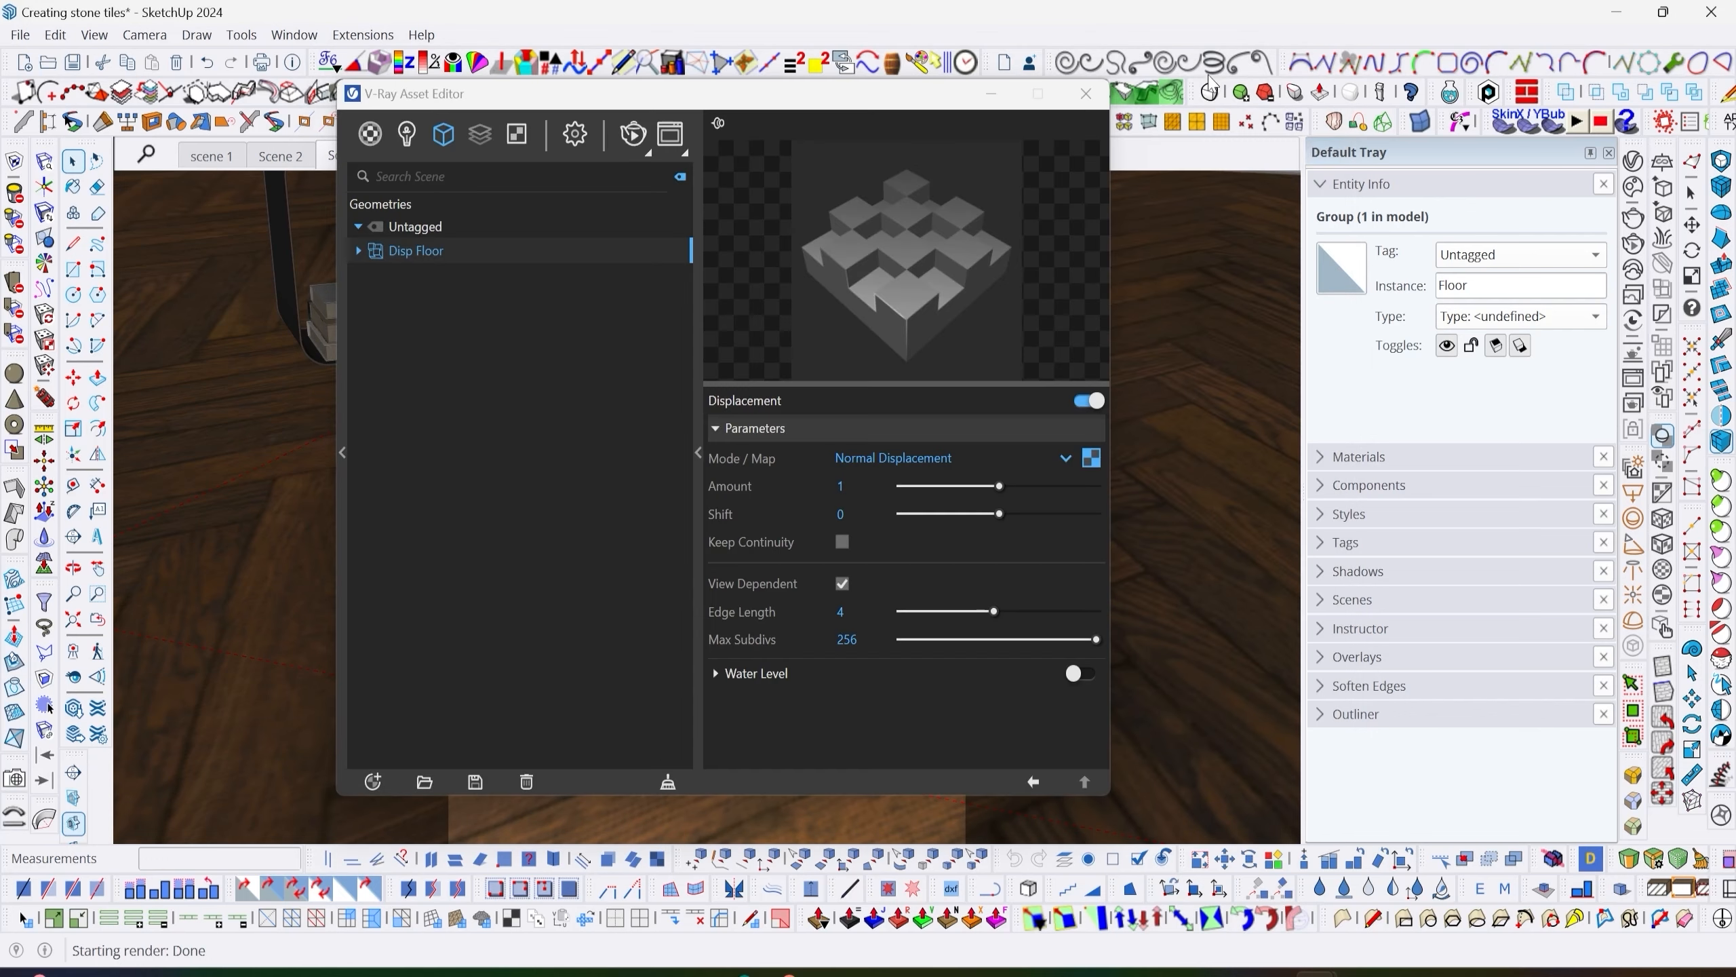
pyautogui.doubleClick(851, 486)
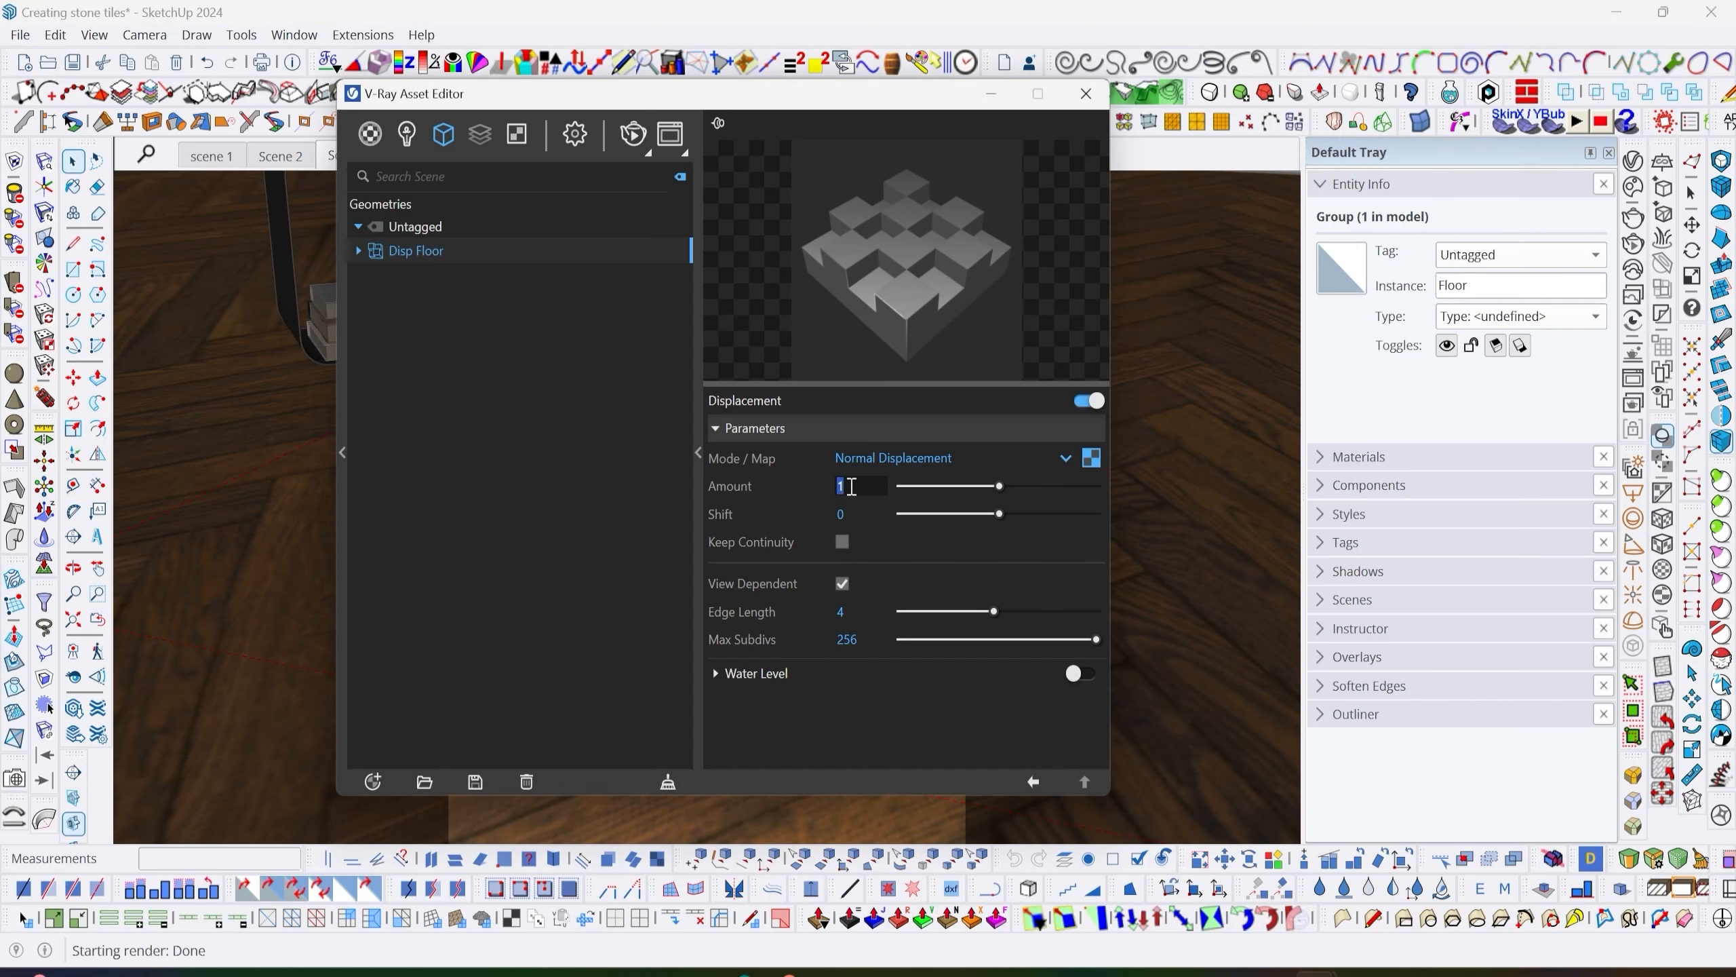
pyautogui.write('.2')
pyautogui.click(826, 737)
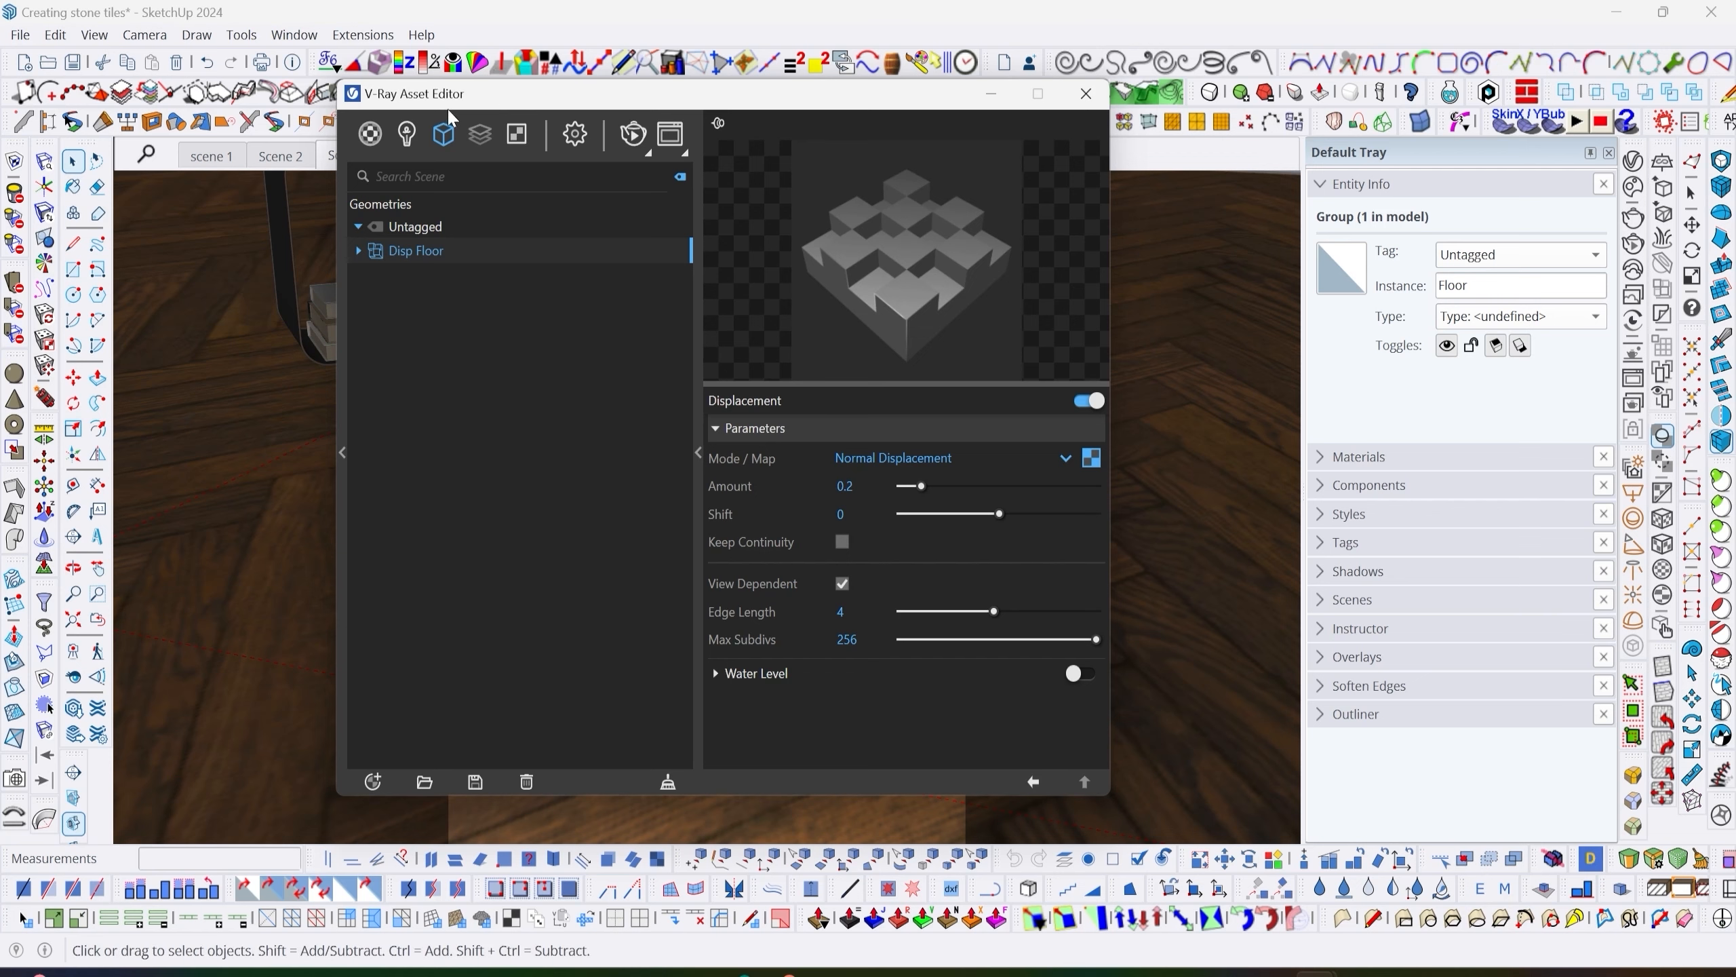
pyautogui.moveTo(494, 102); pyautogui.dragTo(499, 111)
pyautogui.click(1008, 109)
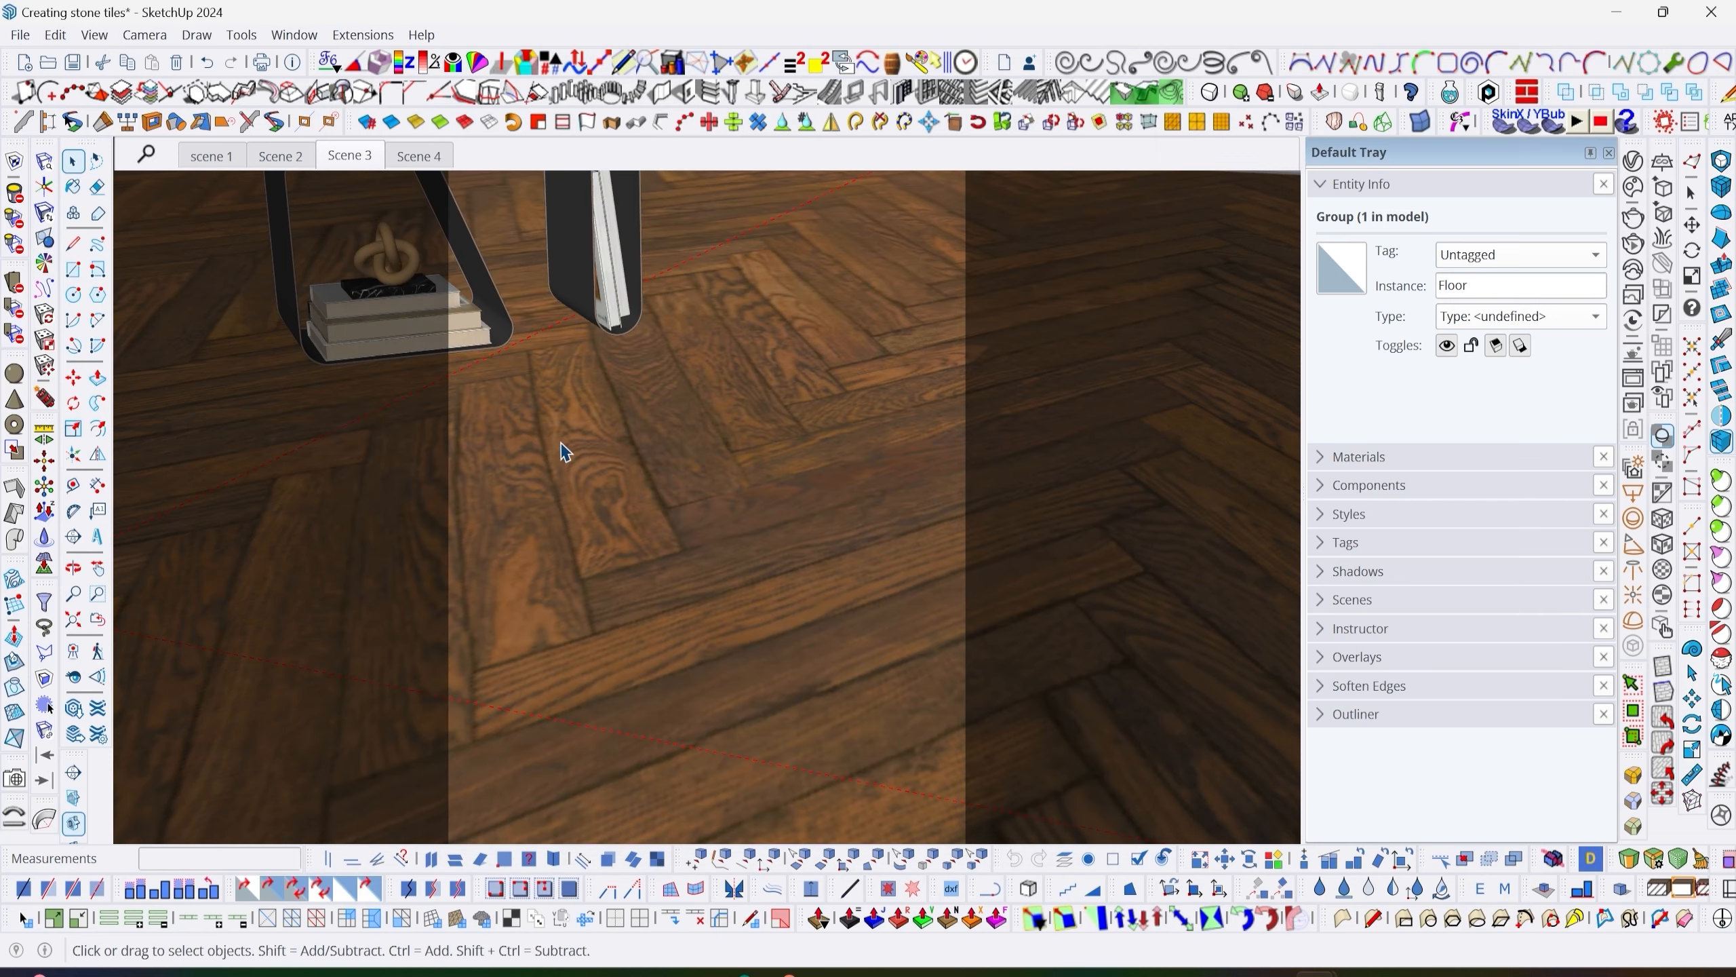
pyautogui.click(1633, 160)
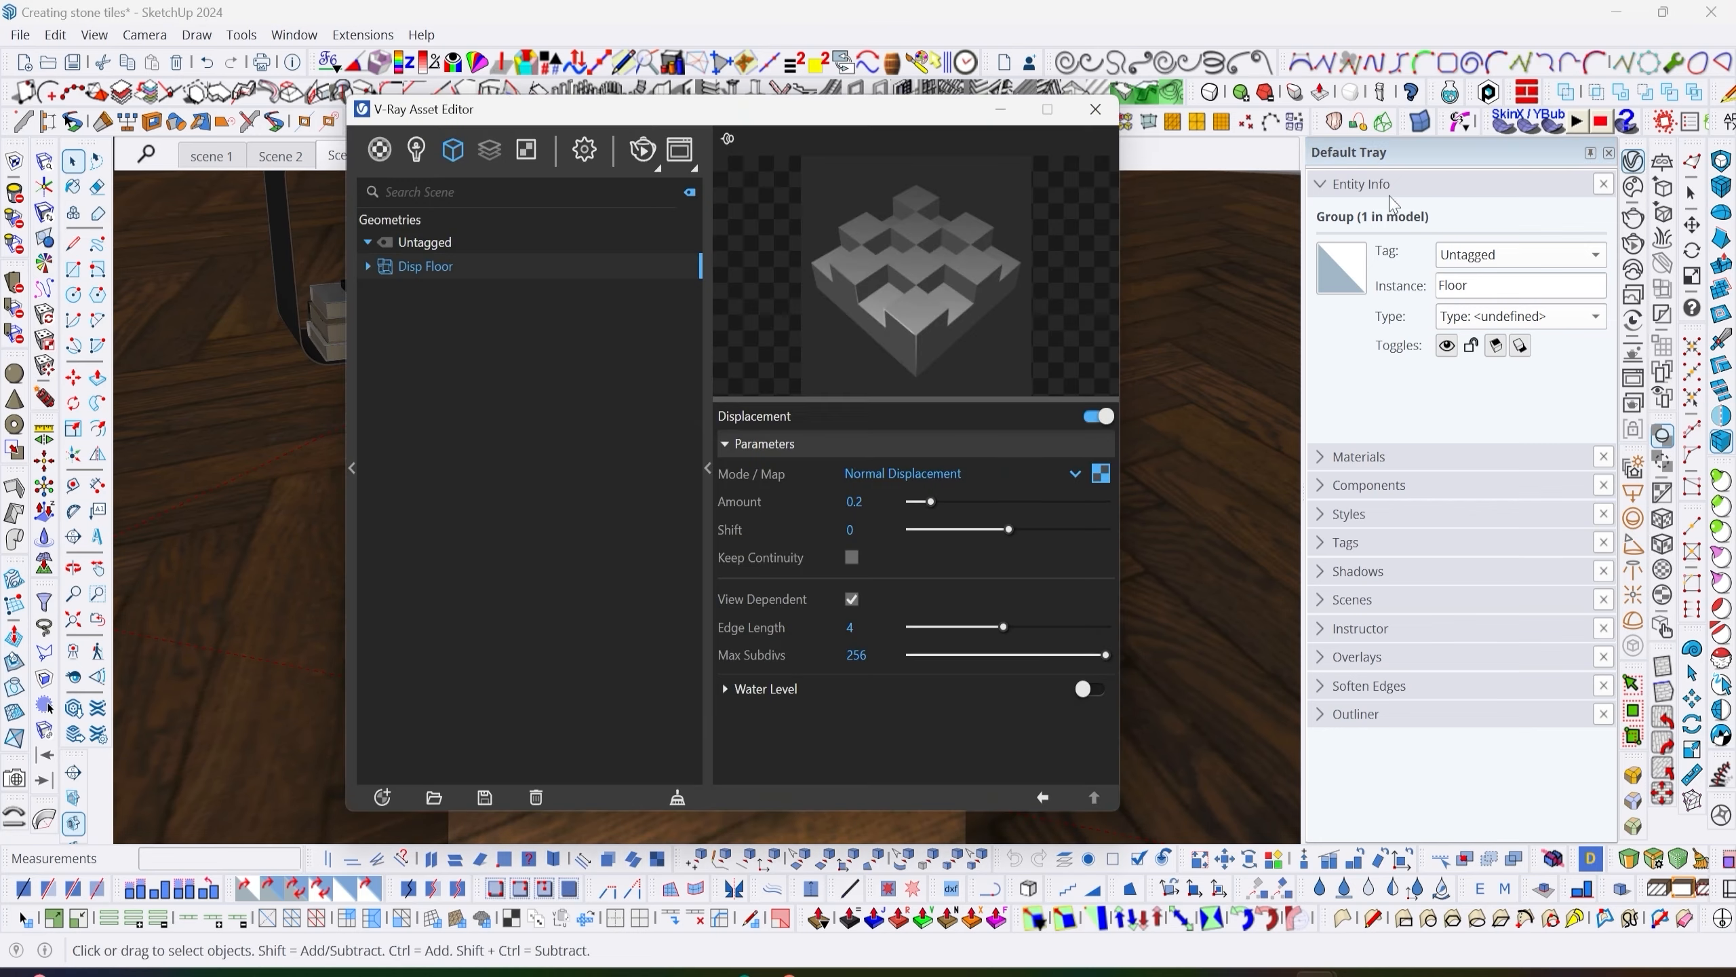
pyautogui.click(863, 501)
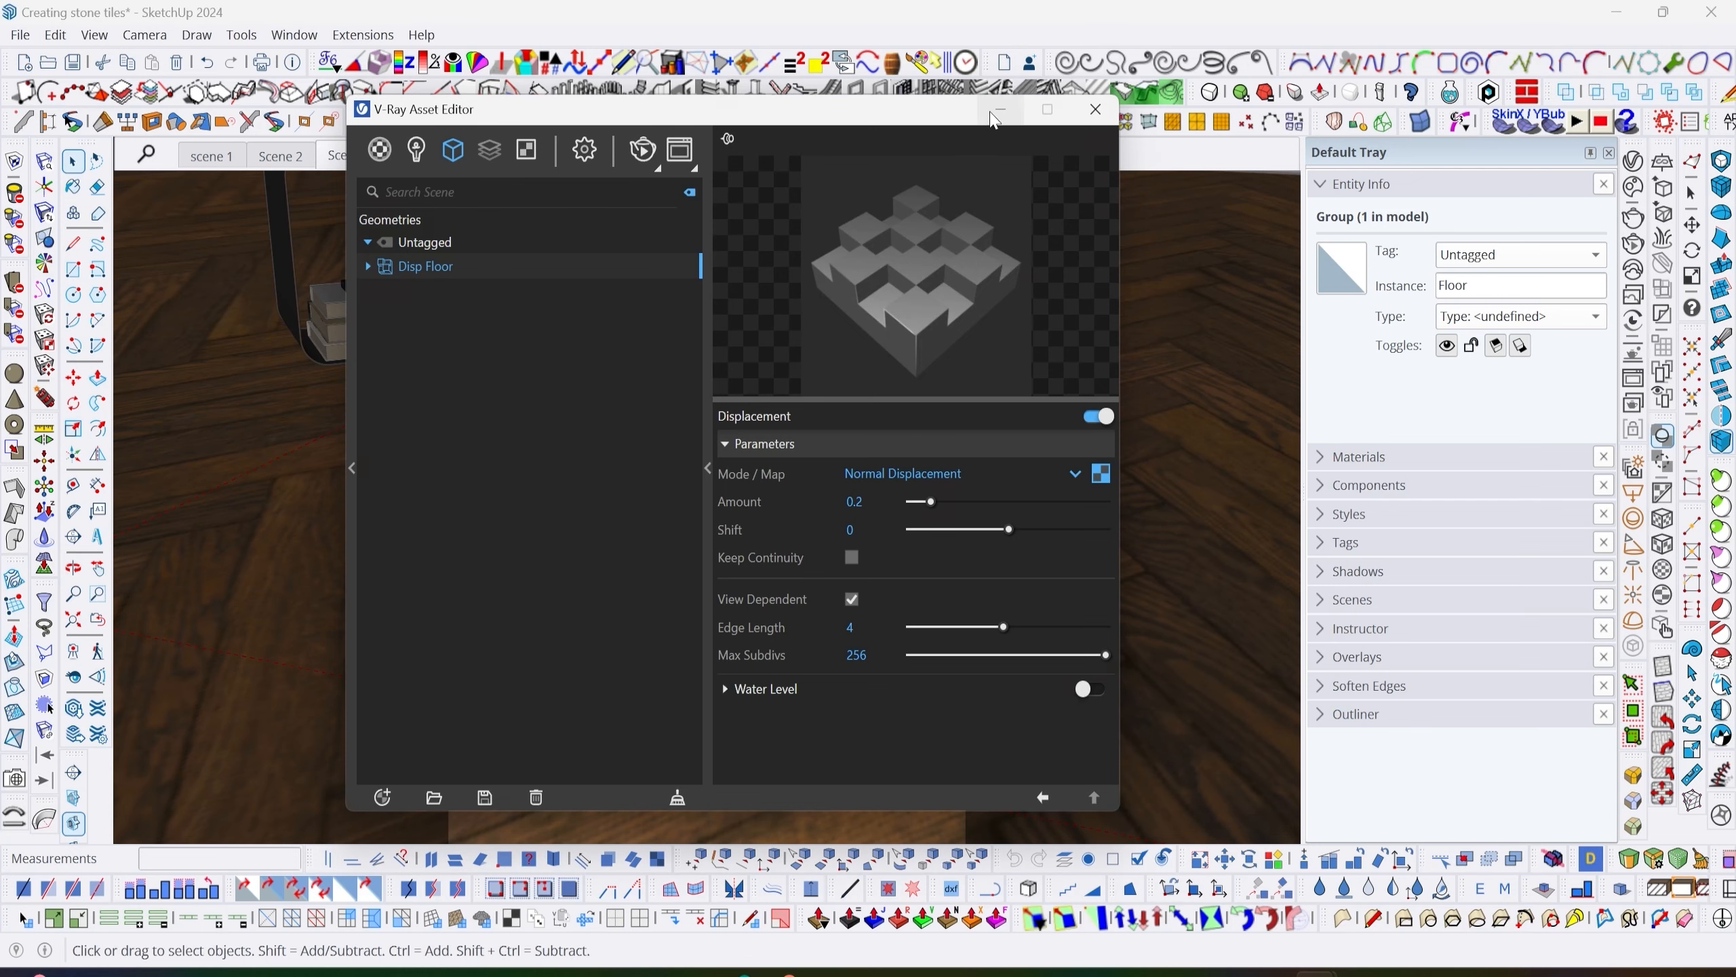
# Select the furniture group holding the books and inspect where its base meets the wooden floor.
pyautogui.click(1000, 111)
pyautogui.scroll(3, 514, 263)
pyautogui.scroll(5, 514, 263)
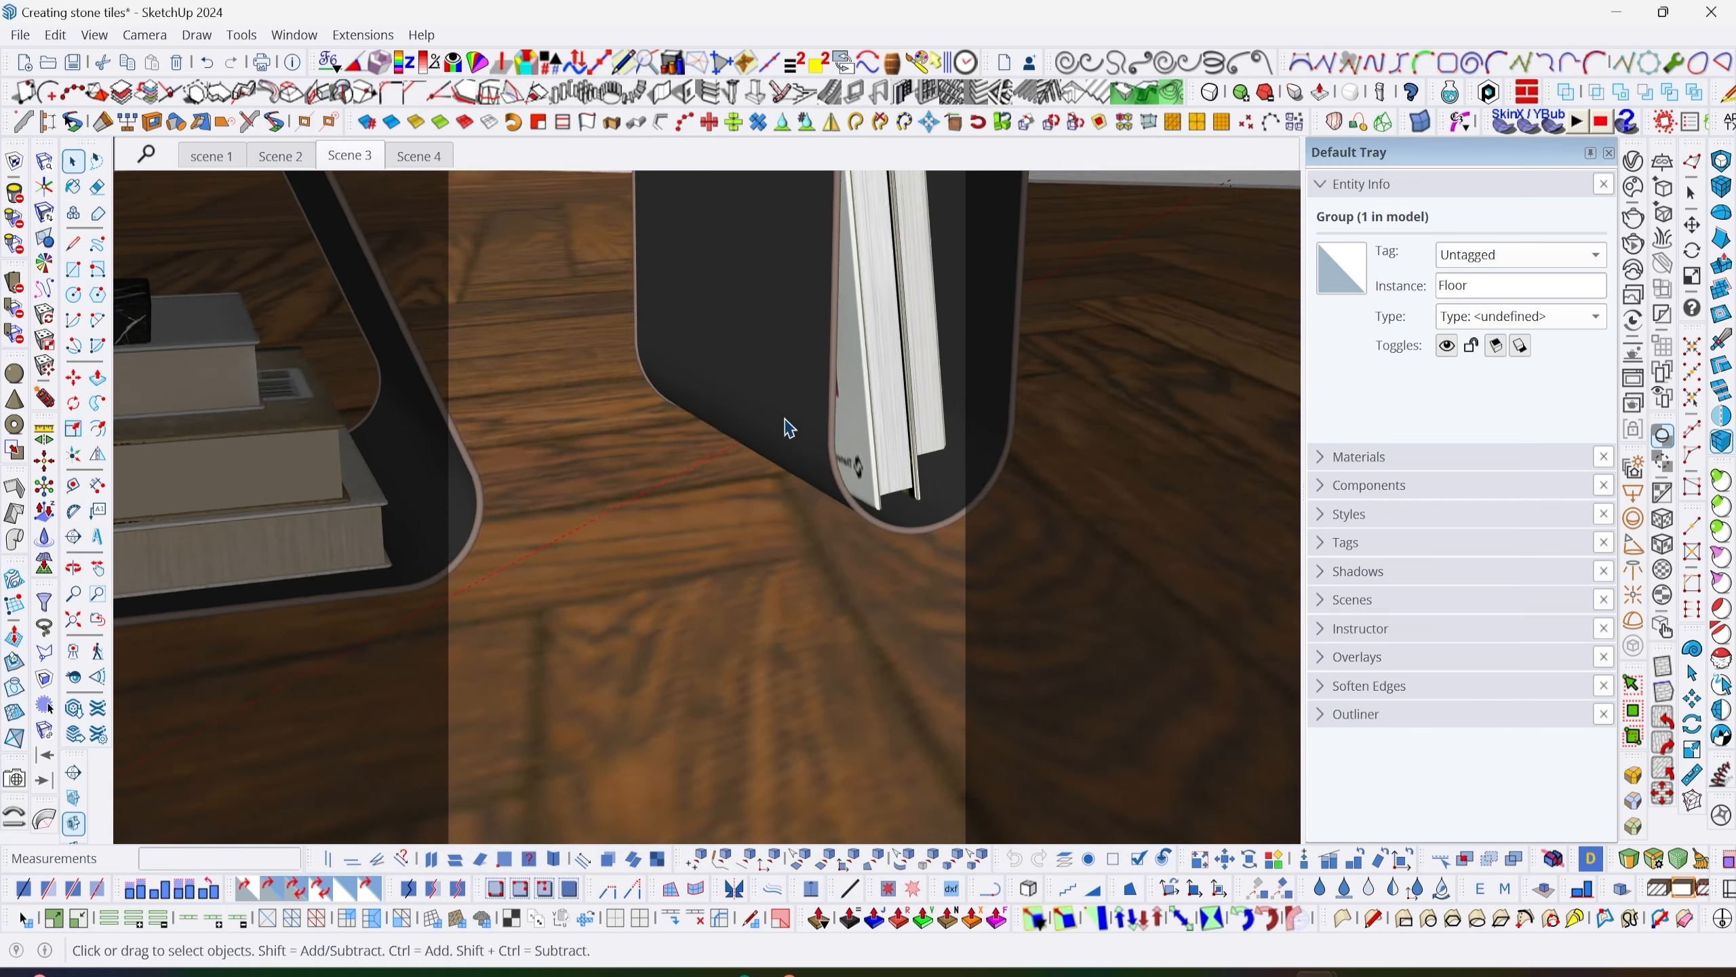
pyautogui.click(801, 457)
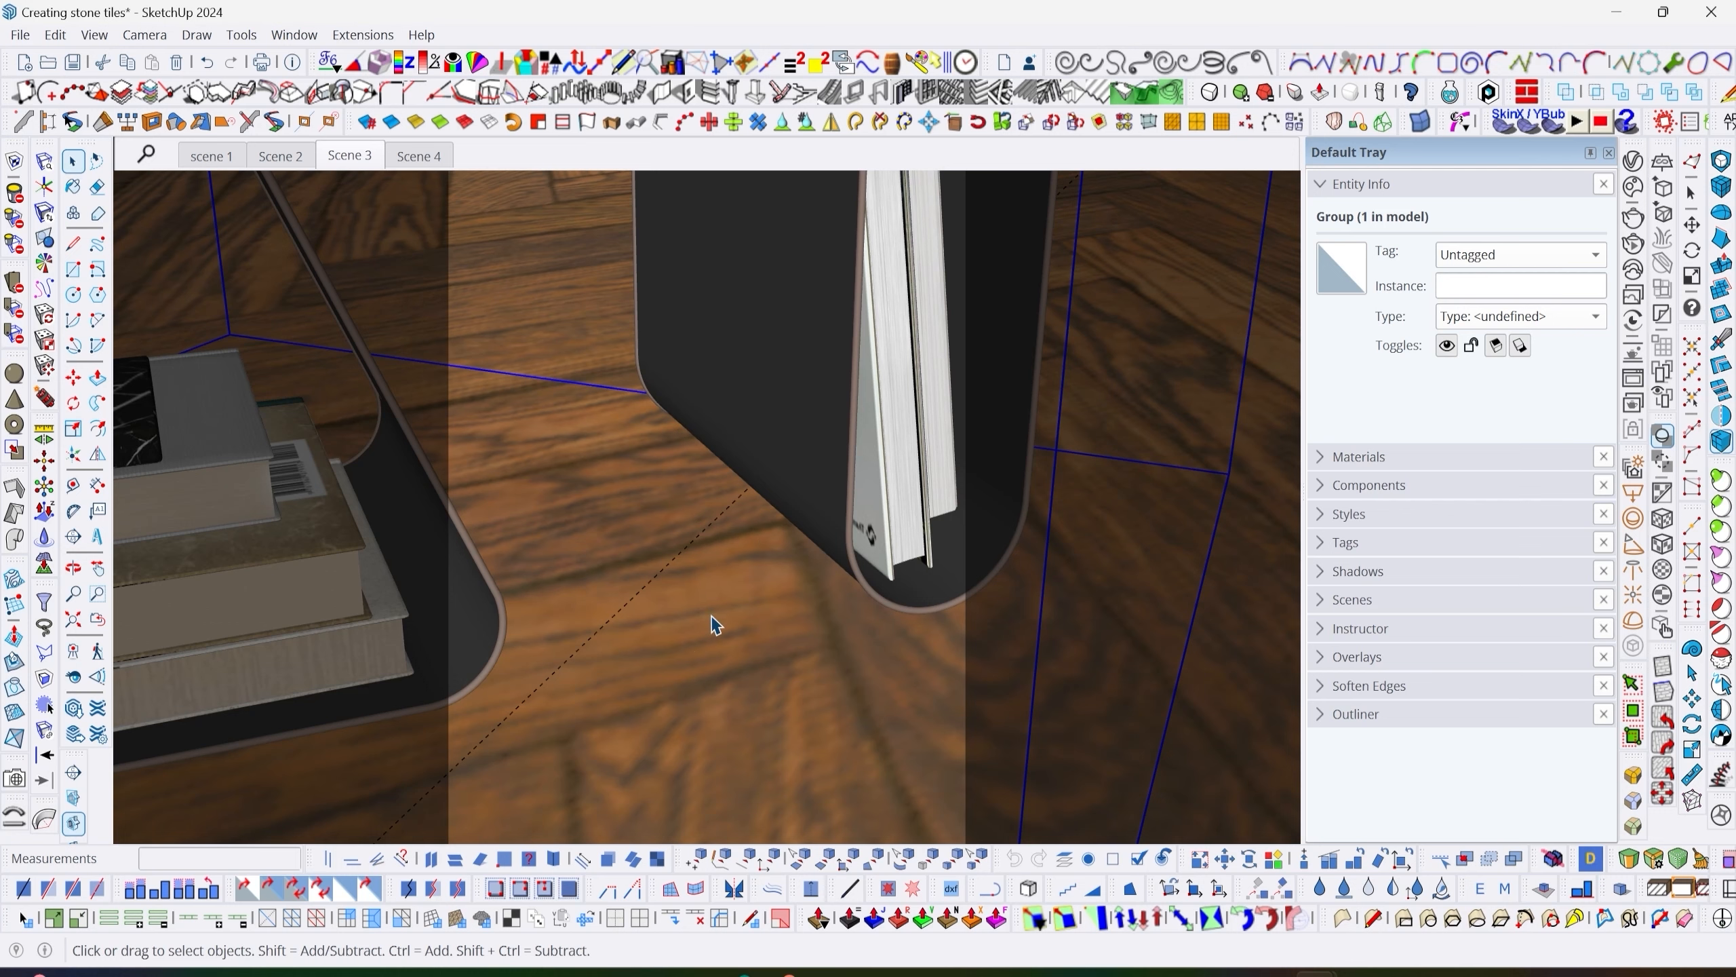
pyautogui.scroll(-1, 748, 604)
pyautogui.scroll(-1, 744, 603)
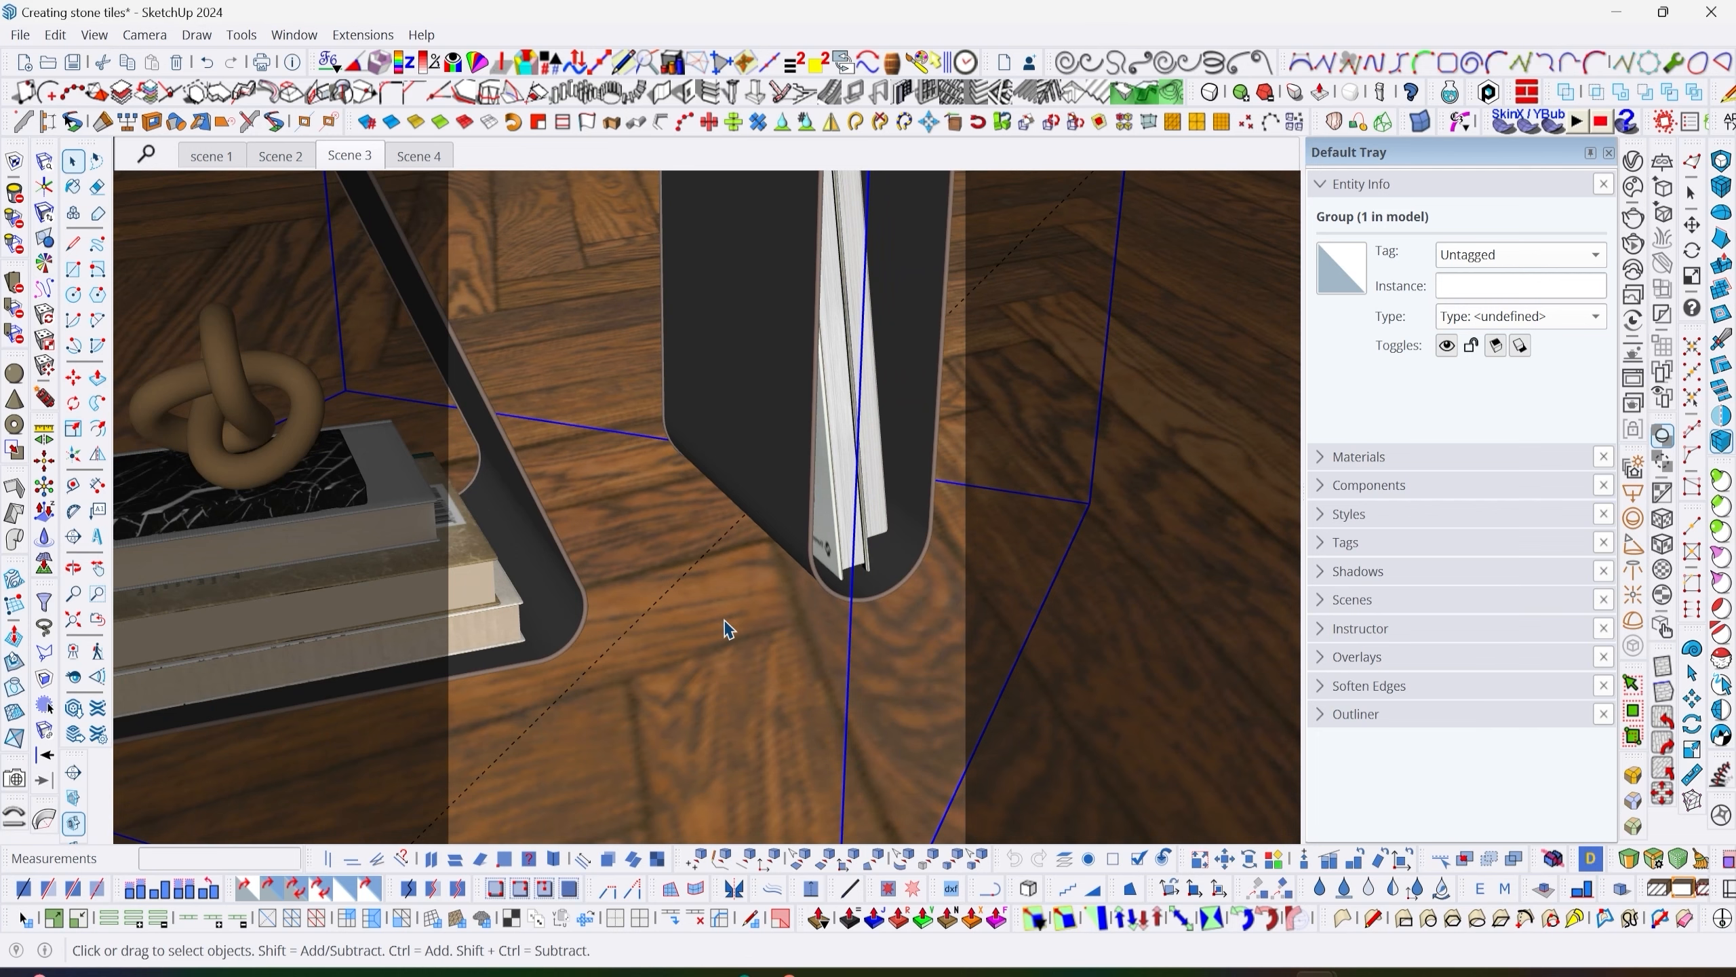
pyautogui.scroll(3, 827, 581)
pyautogui.moveTo(823, 620); pyautogui.dragTo(728, 570, button='middle')
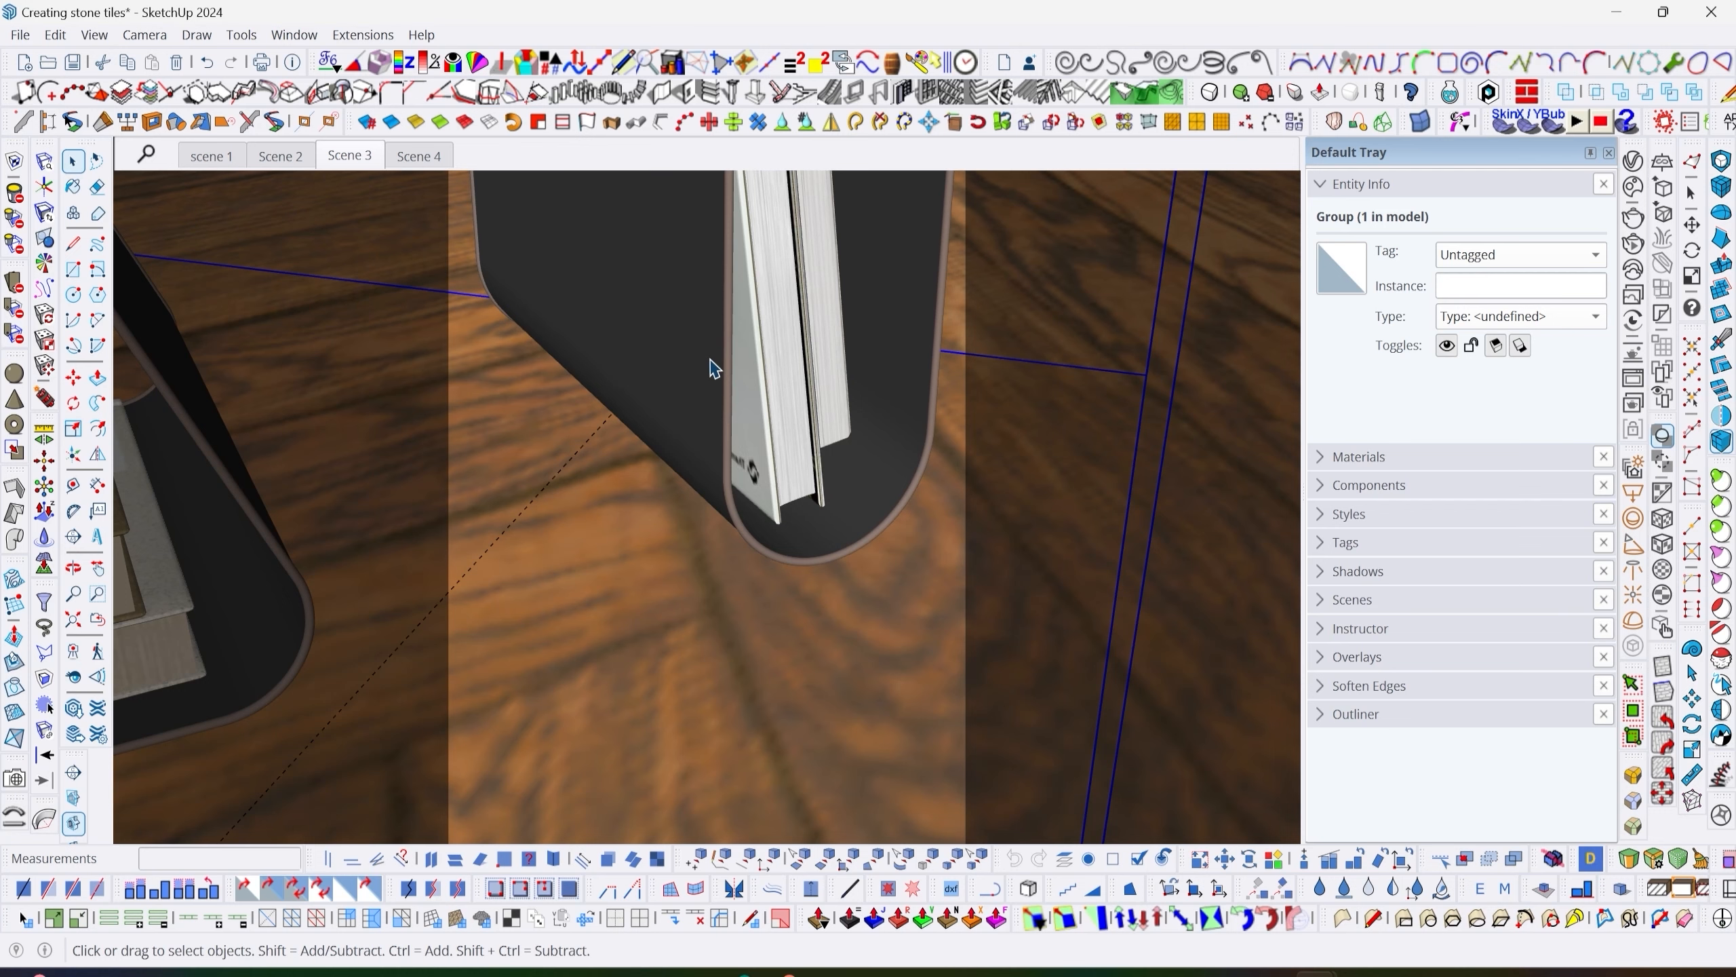
# Check the displacement amount of Disp Floor and convert 0.2 inches to millimetres in Calculator.
pyautogui.click(1633, 162)
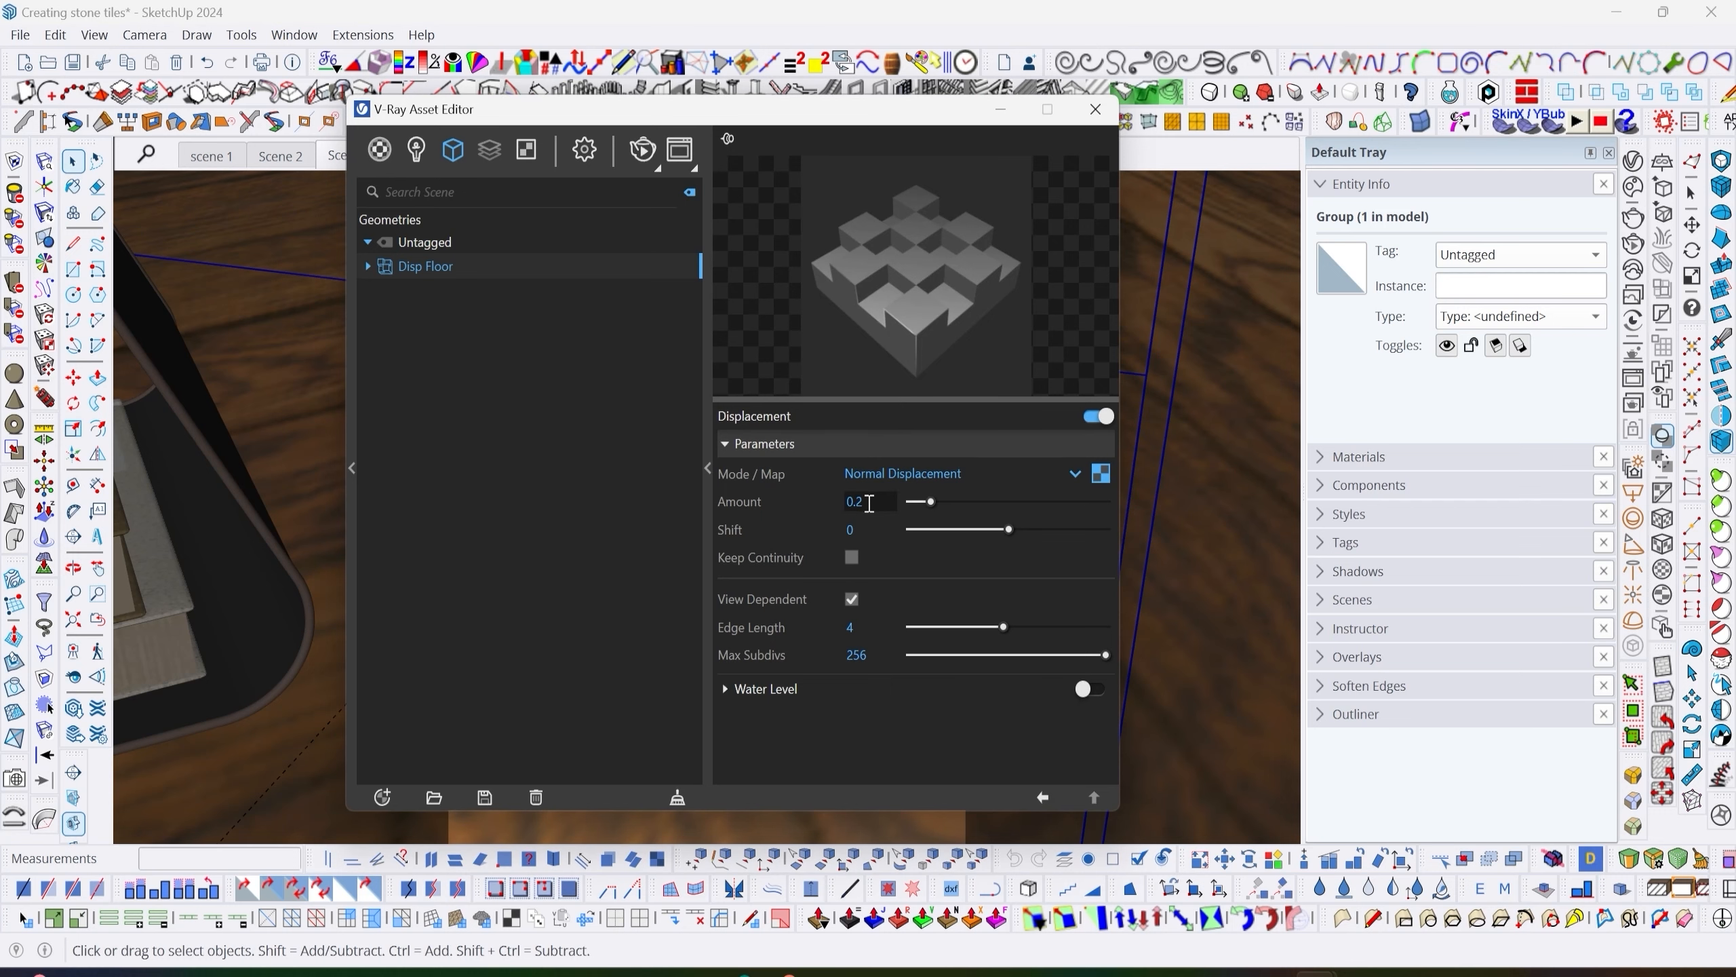
pyautogui.click(1001, 109)
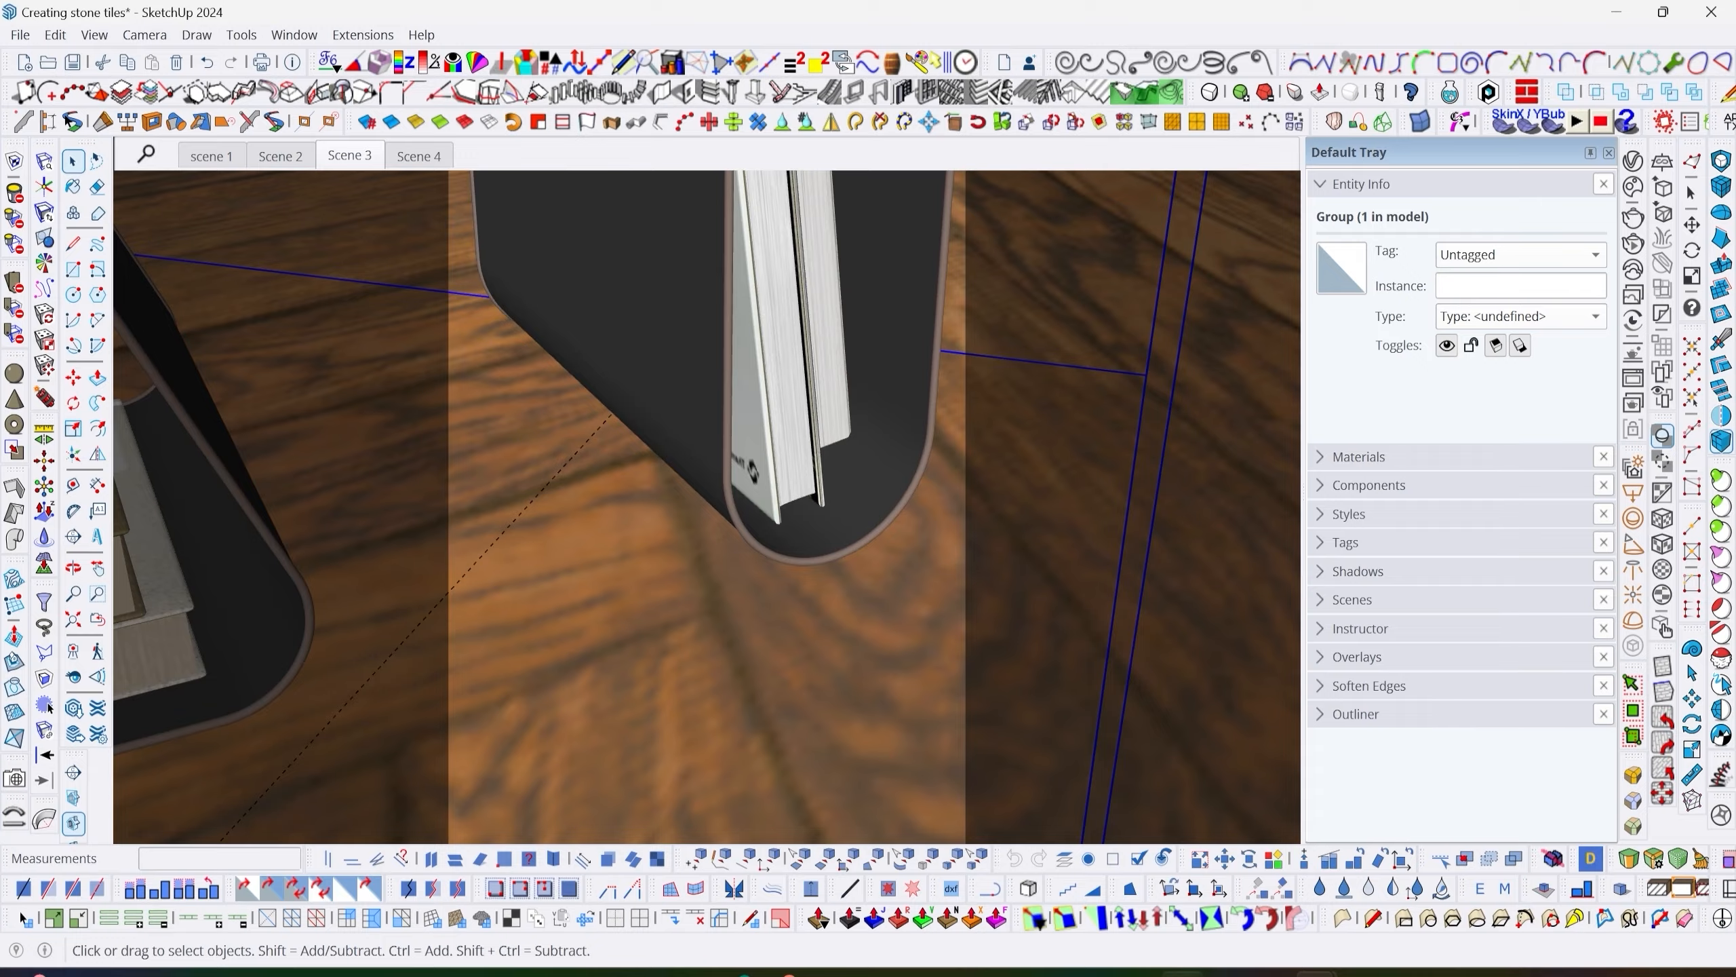
pyautogui.click(1175, 976)
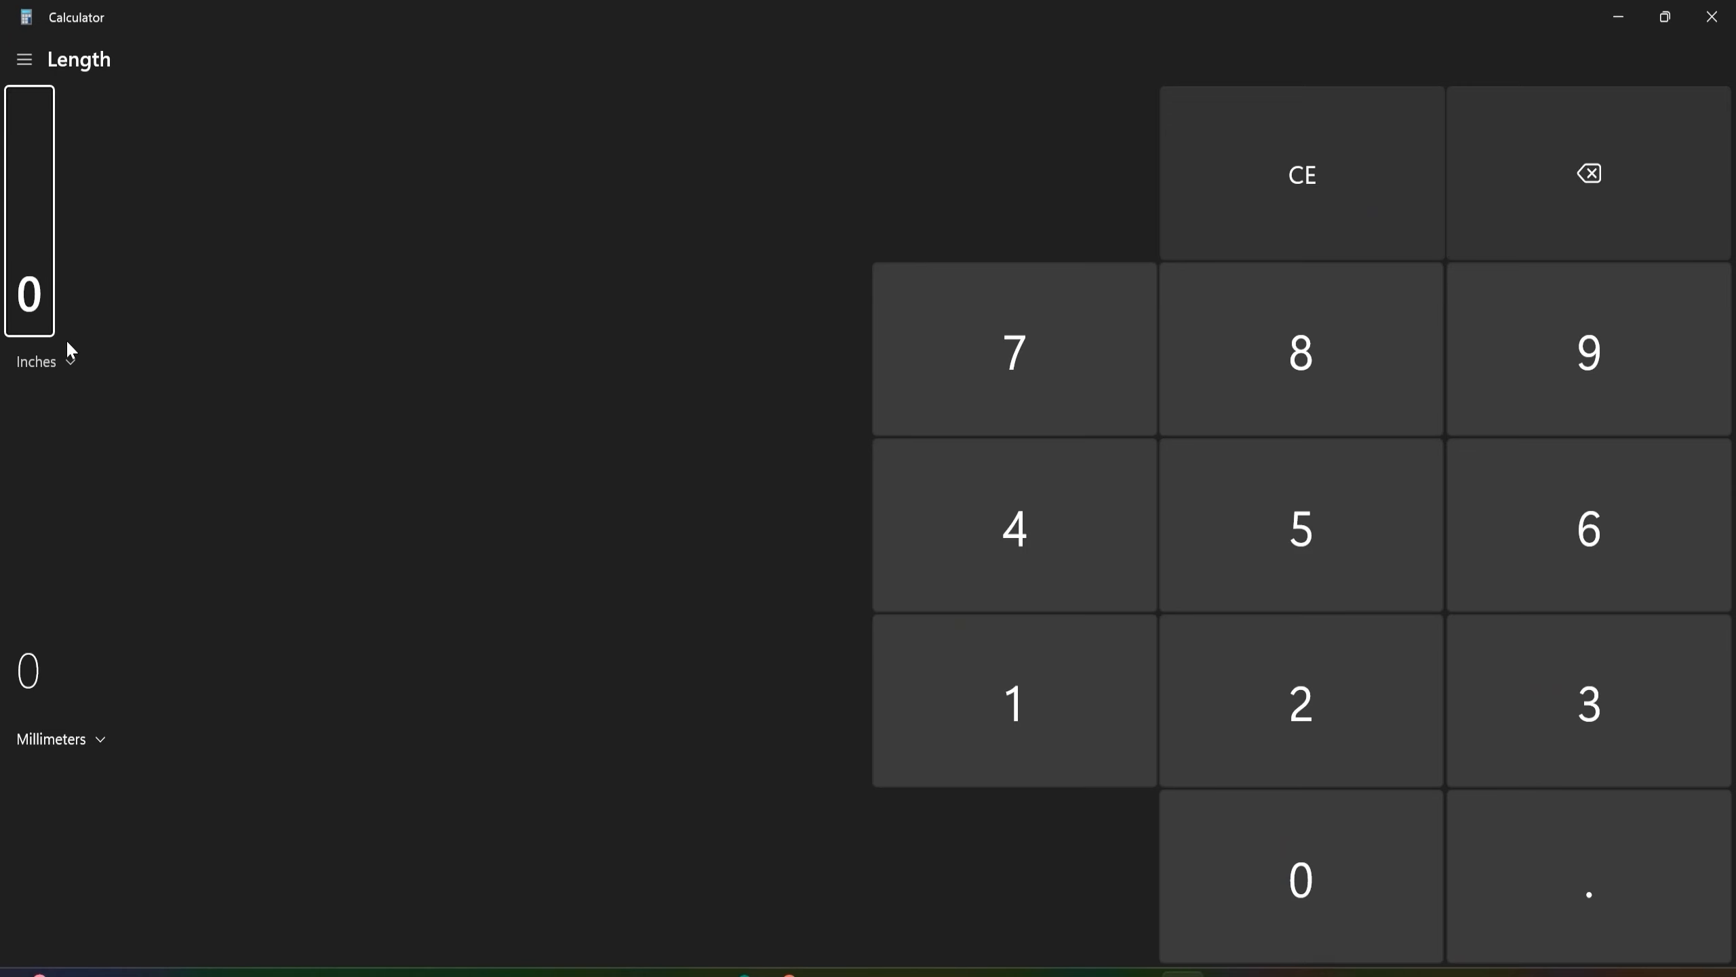
pyautogui.write('.2')
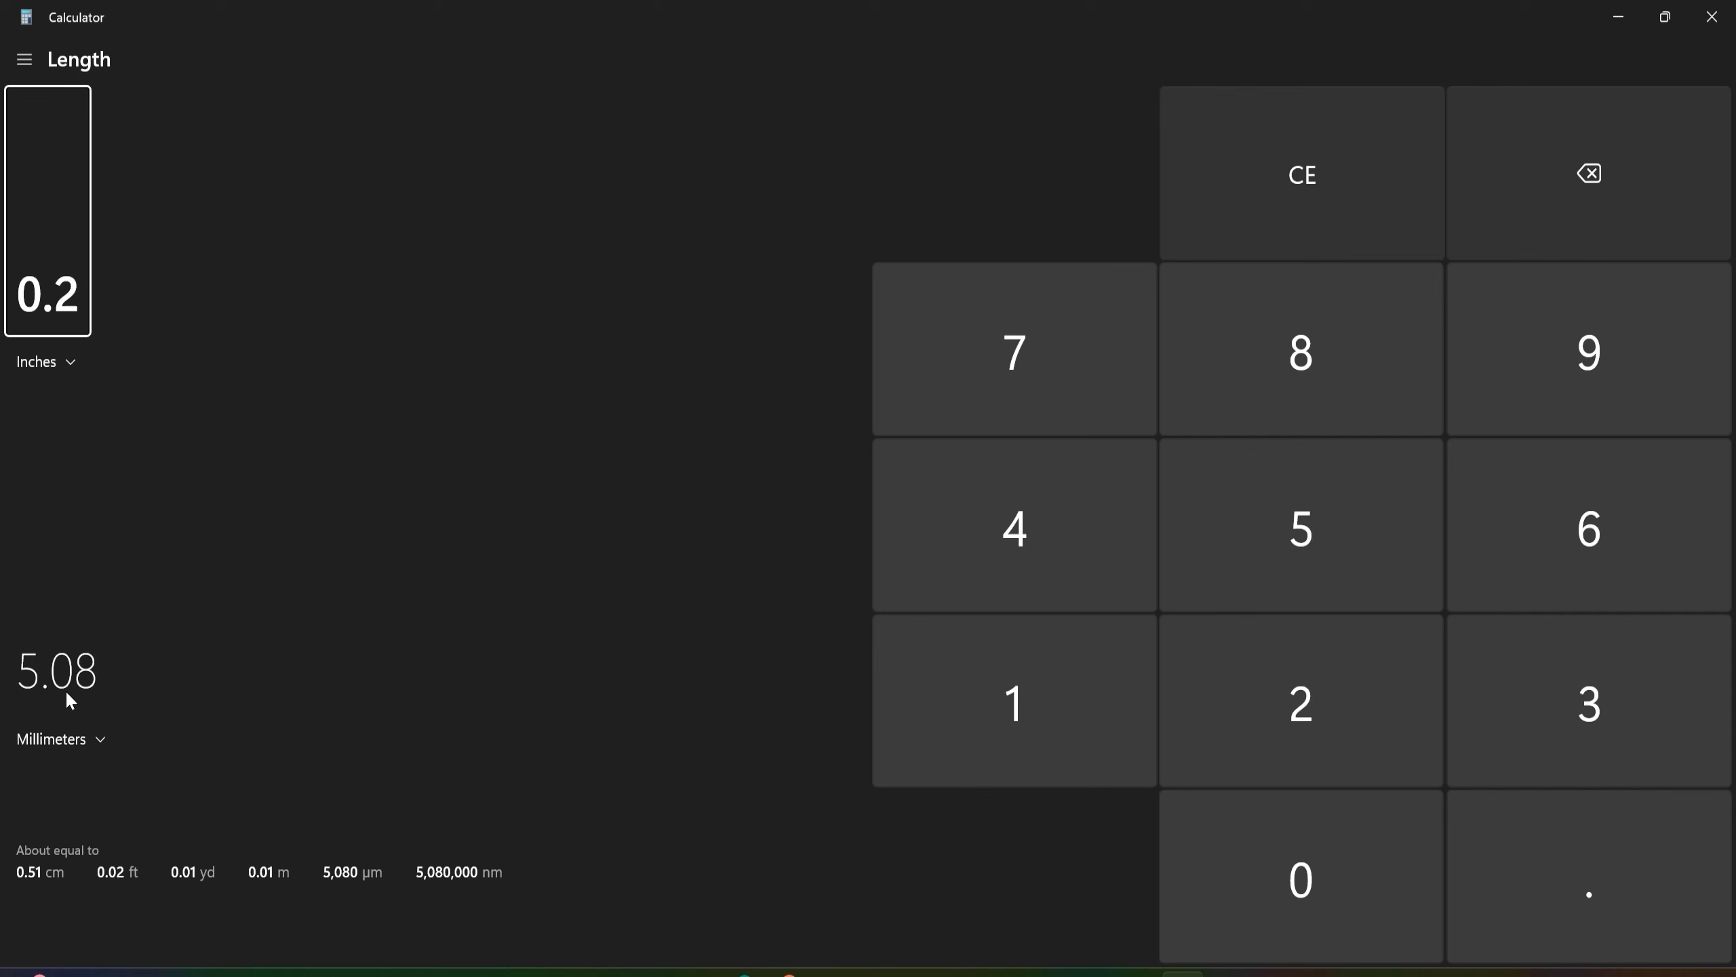
pyautogui.click(1608, 22)
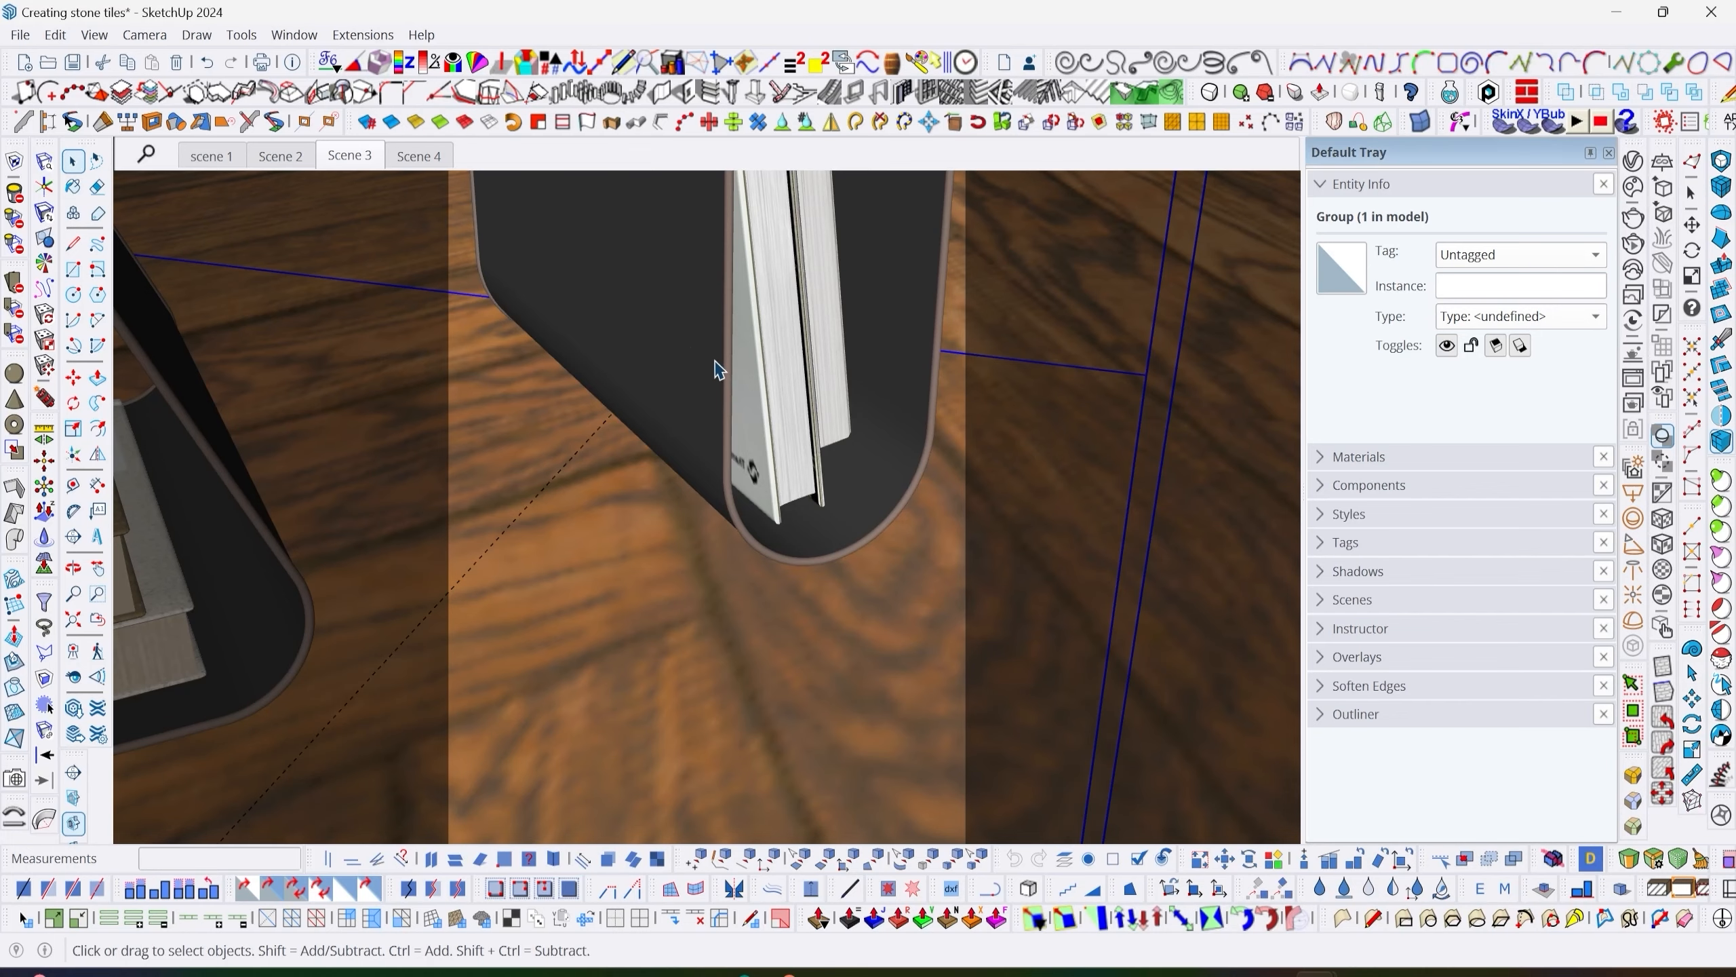
# Raise the selected furniture group 5.08 mm along the blue axis and return to the Scene 3 view.
pyautogui.press('m')
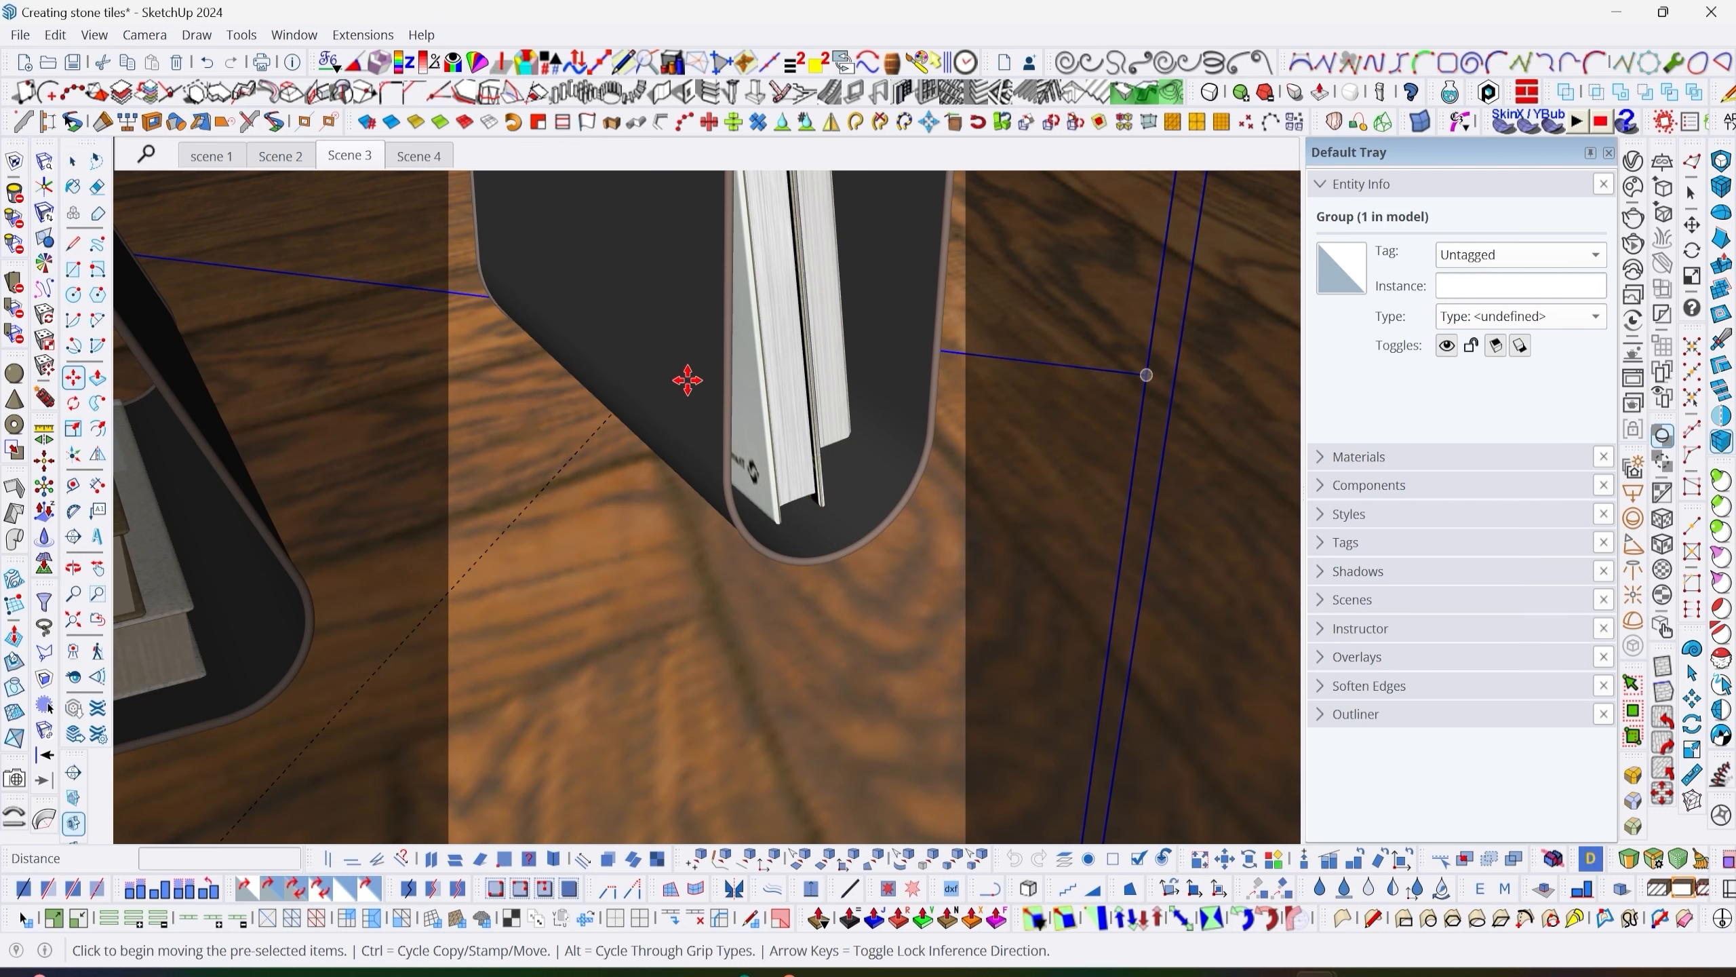
pyautogui.click(686, 376)
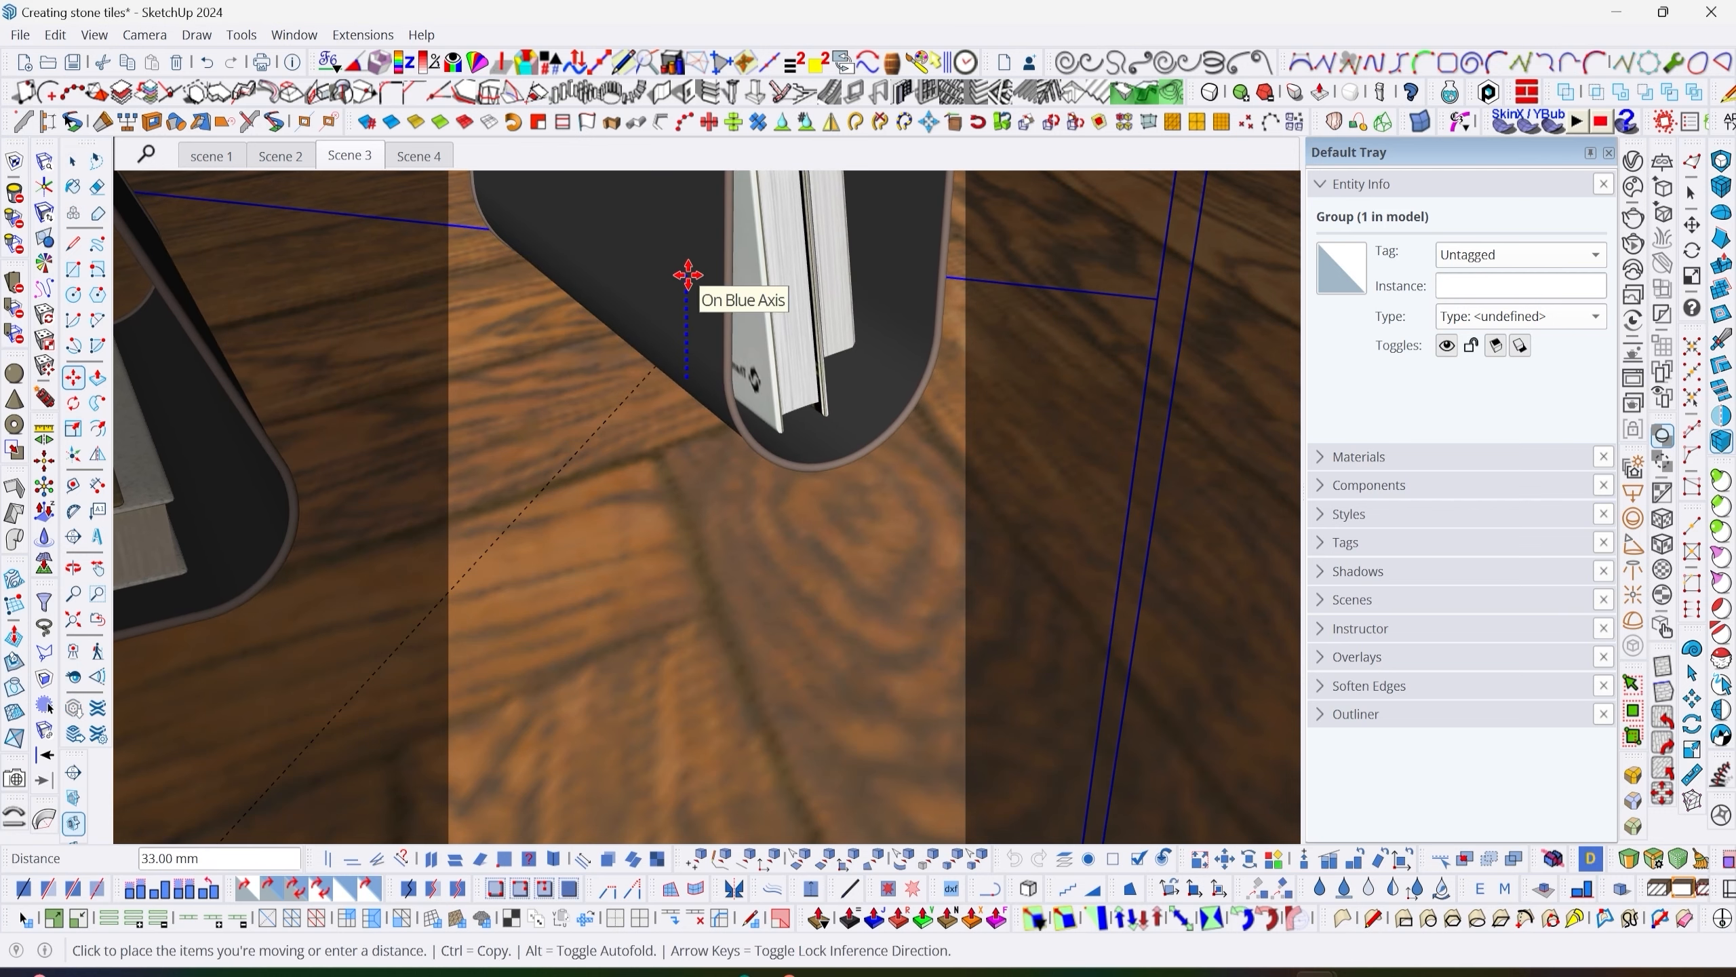
pyautogui.write('5.08')
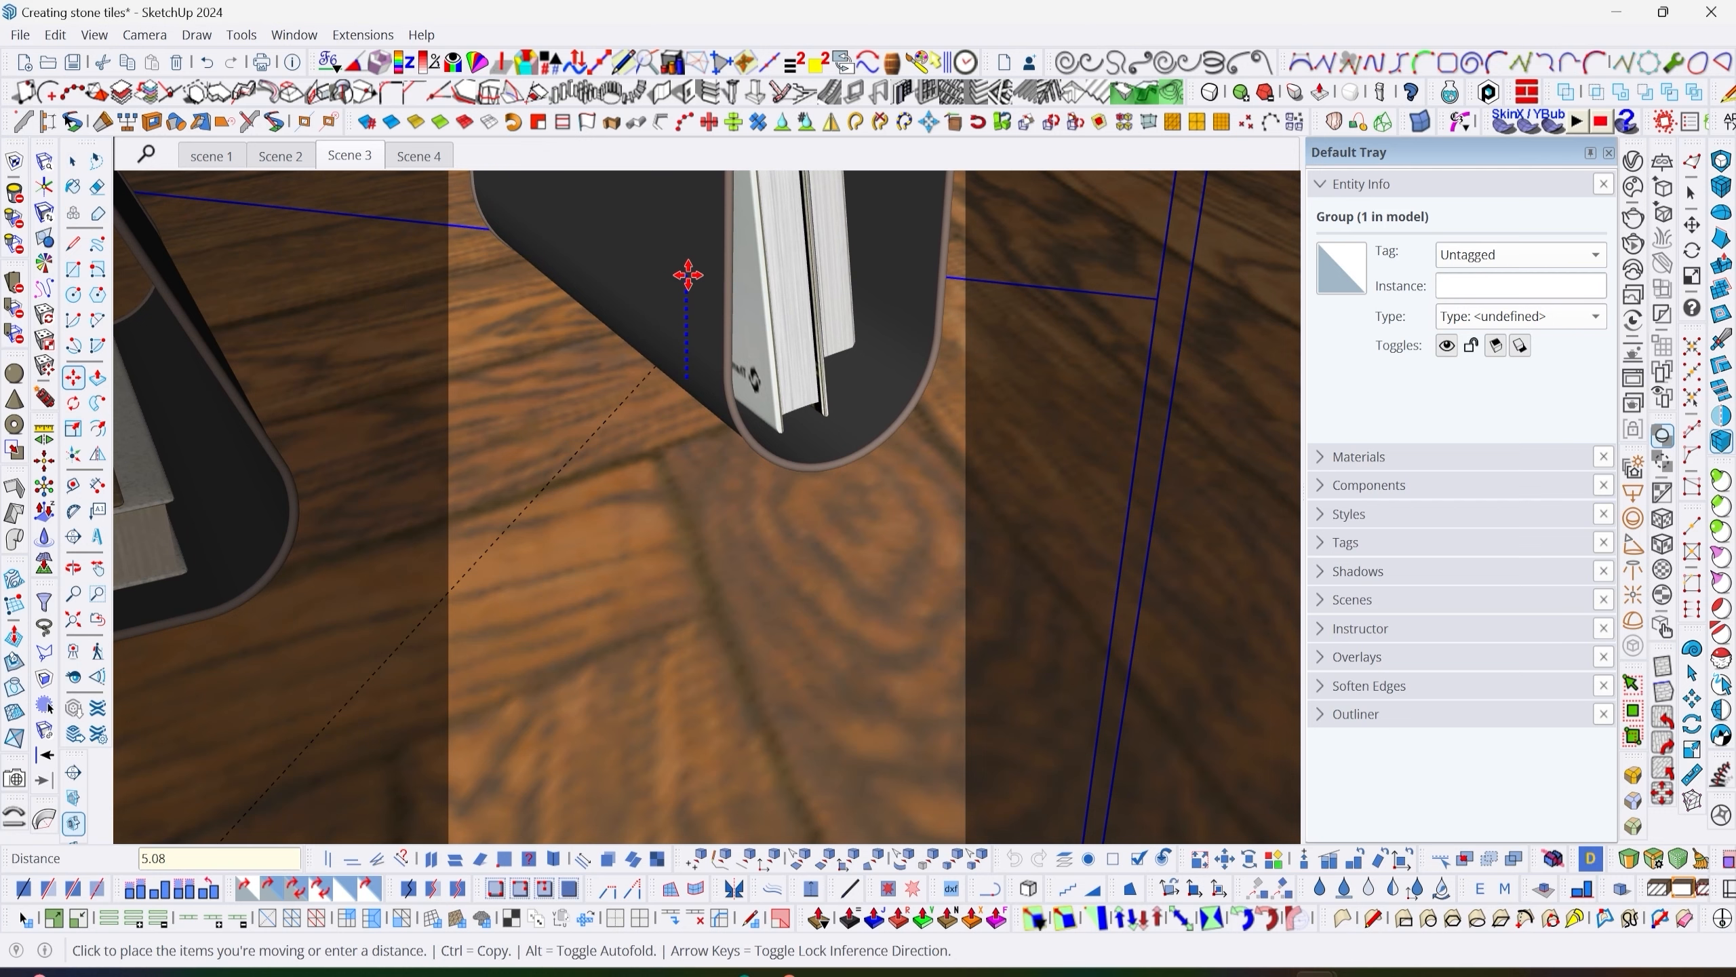
pyautogui.press('Return')
pyautogui.click(355, 159)
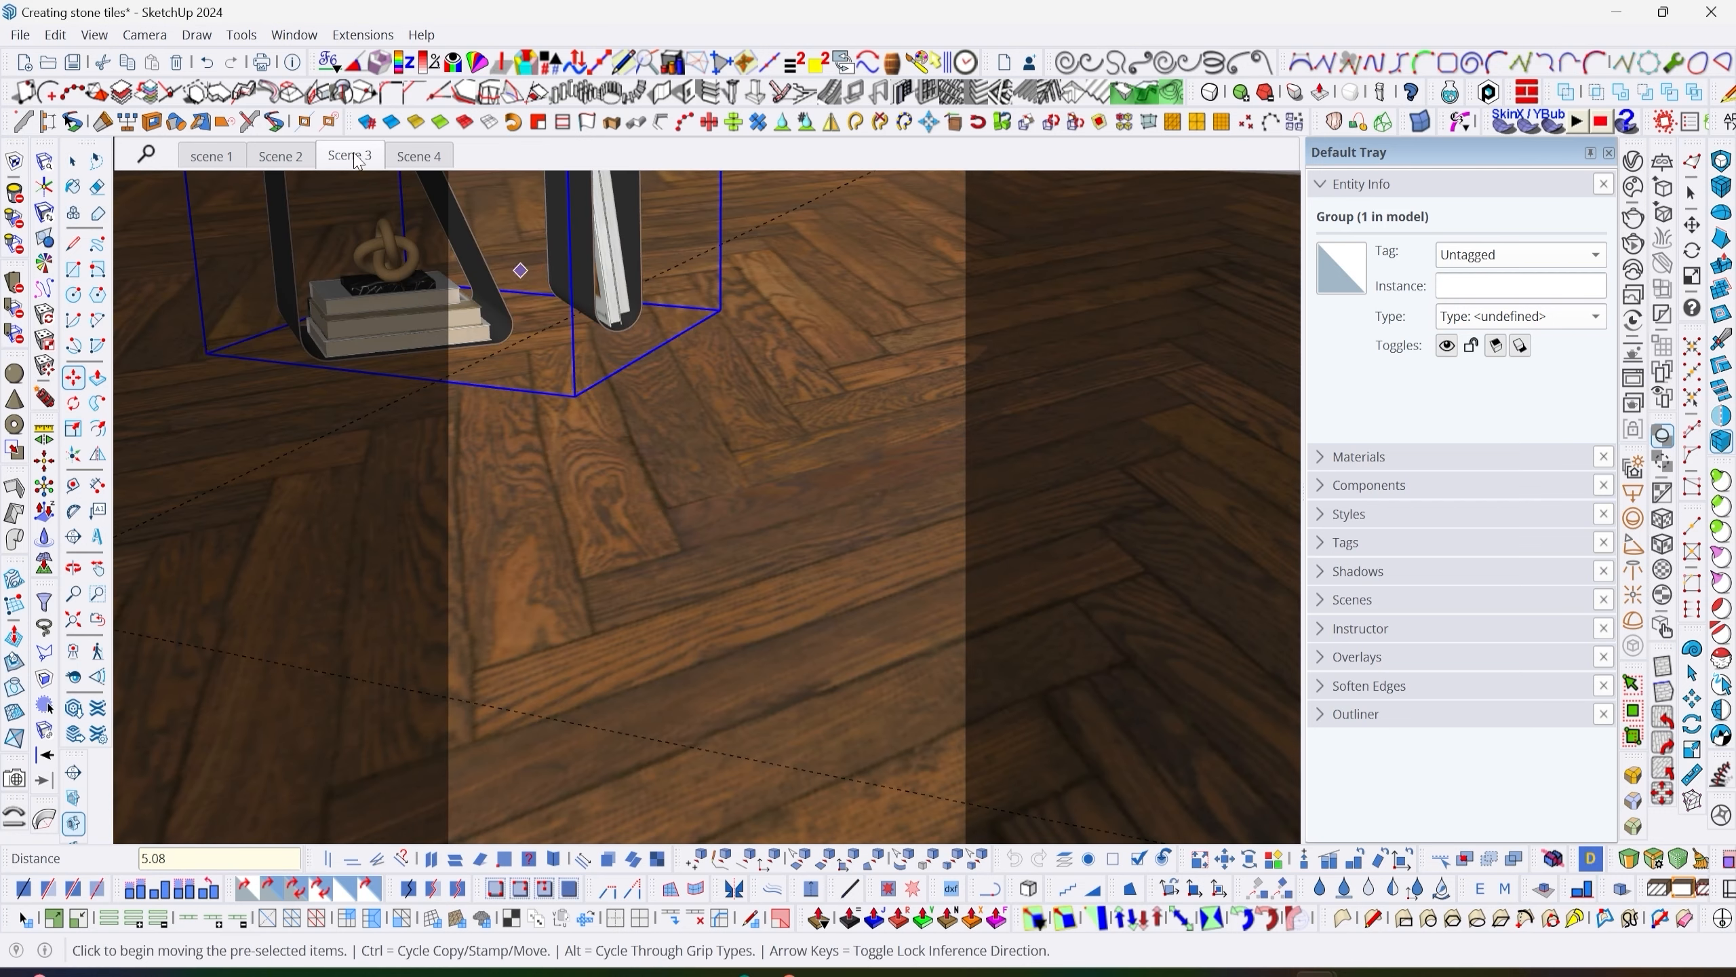
pyautogui.press('space')
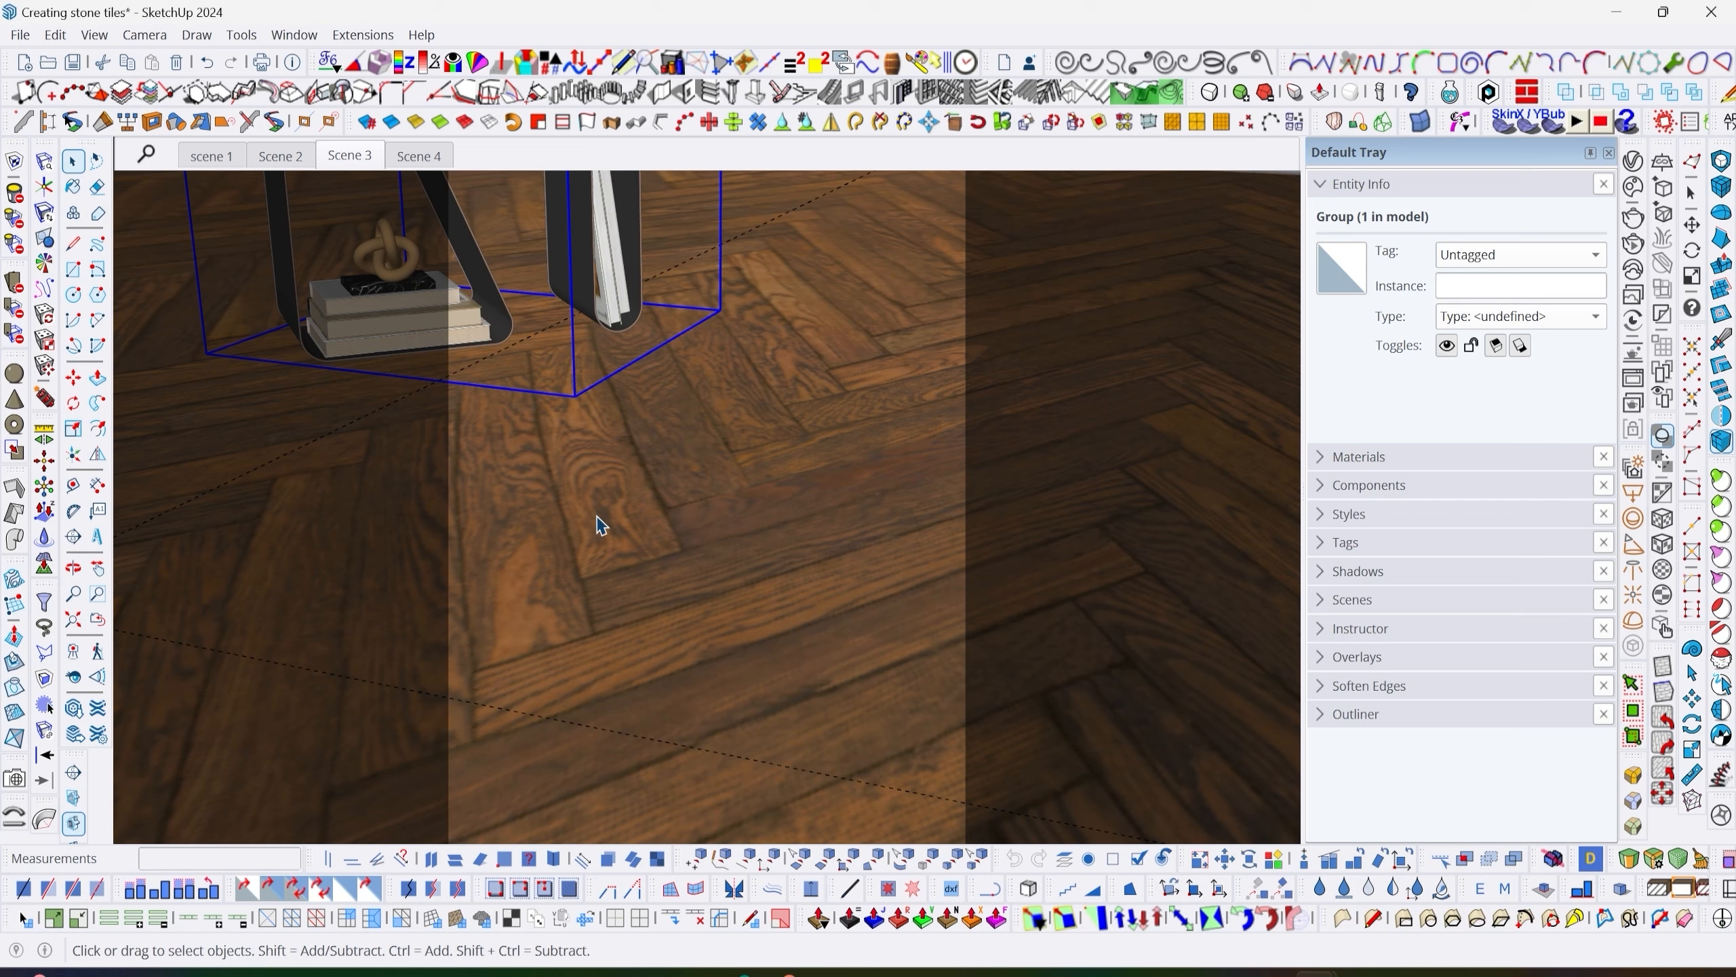
# Run an interactive render of Scene 3, stop it once refined, and save the result to the render history.
pyautogui.click(1631, 379)
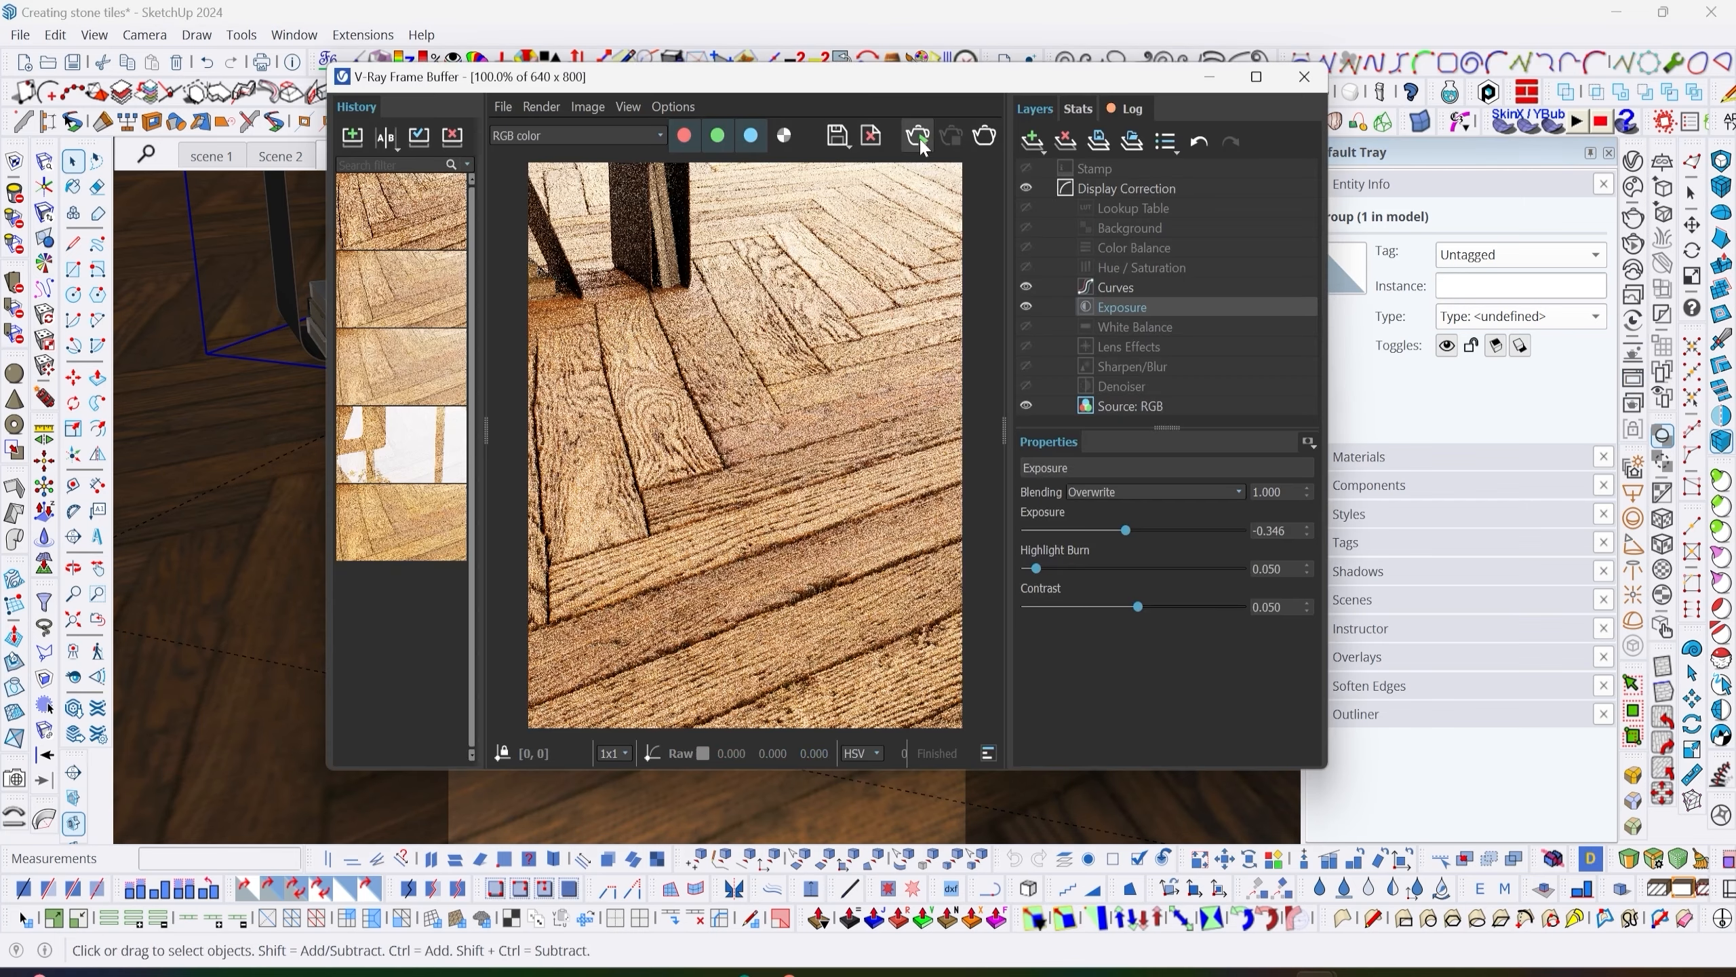
pyautogui.click(920, 135)
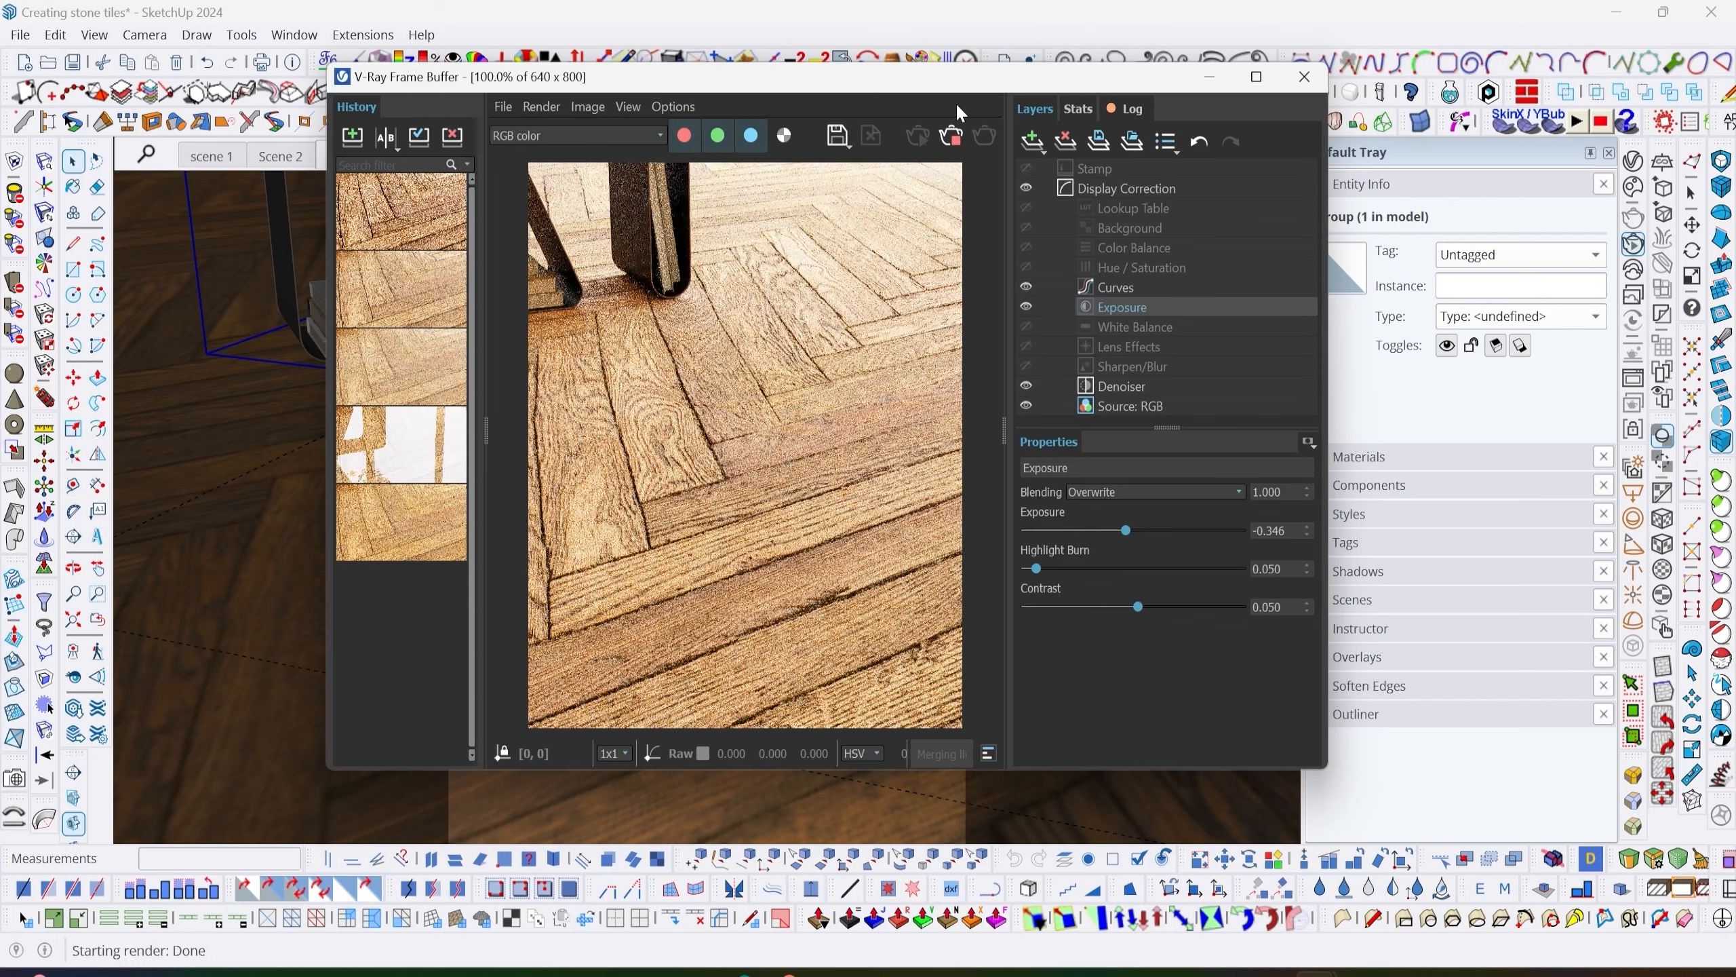
pyautogui.click(955, 133)
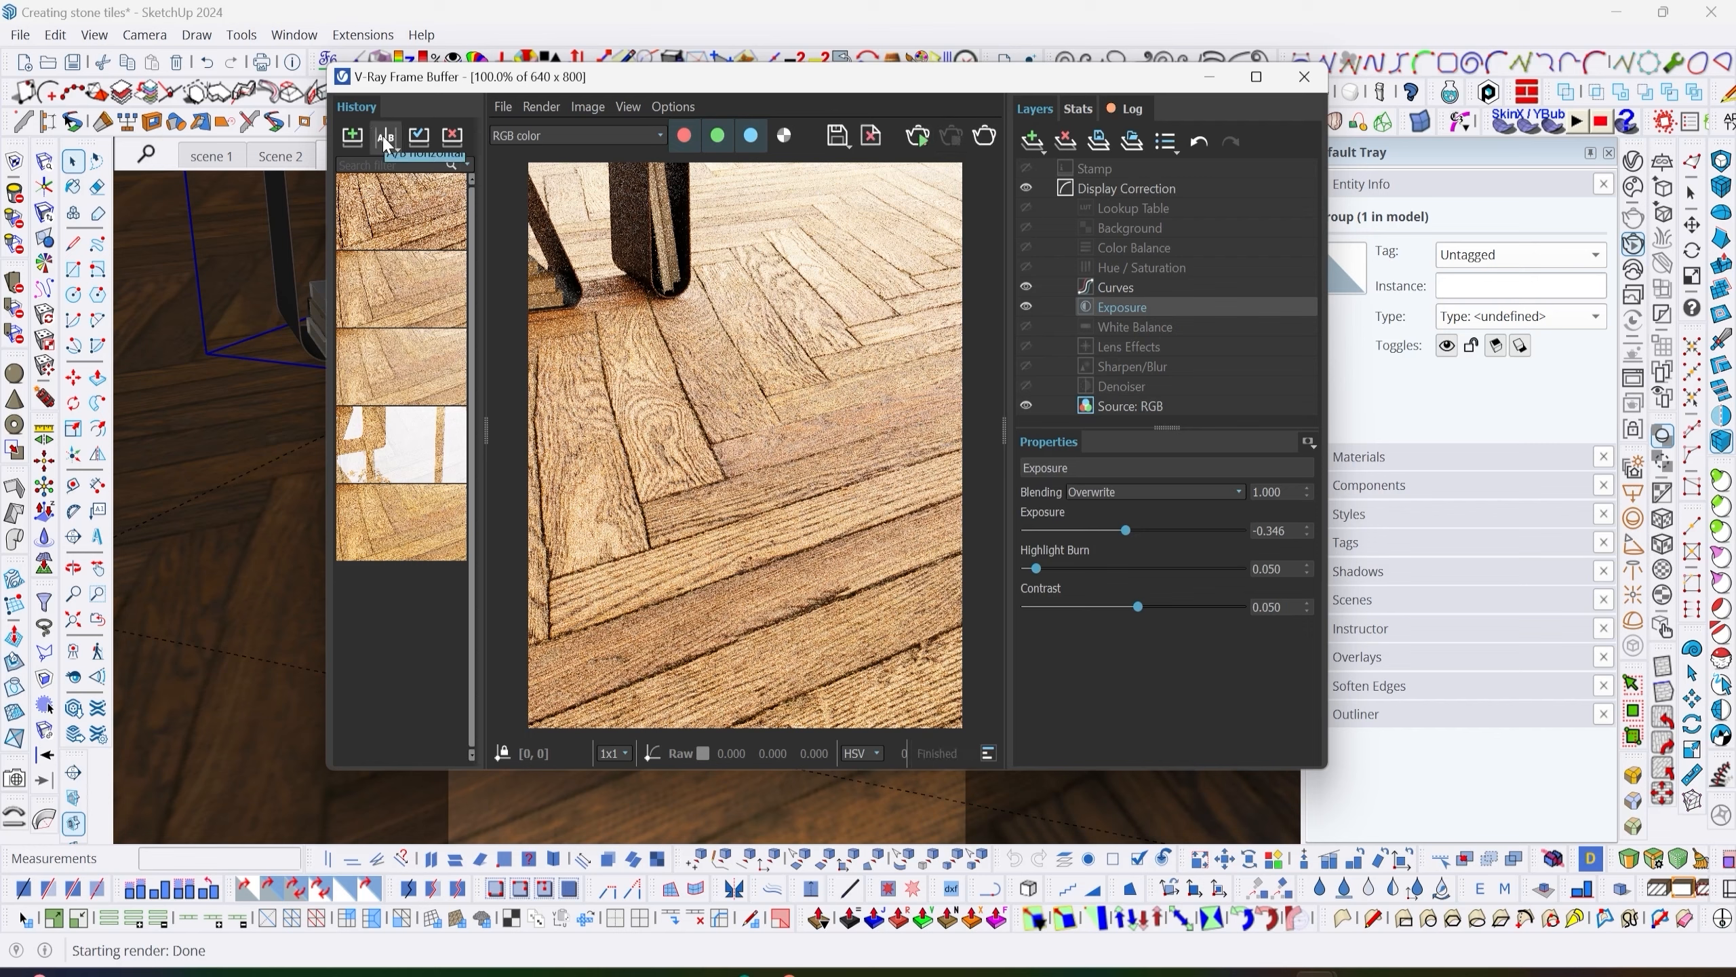
pyautogui.click(352, 136)
# Compare the newest saved render with the previous one in an A/B split across the floor, then close the comparison.
pyautogui.click(387, 139)
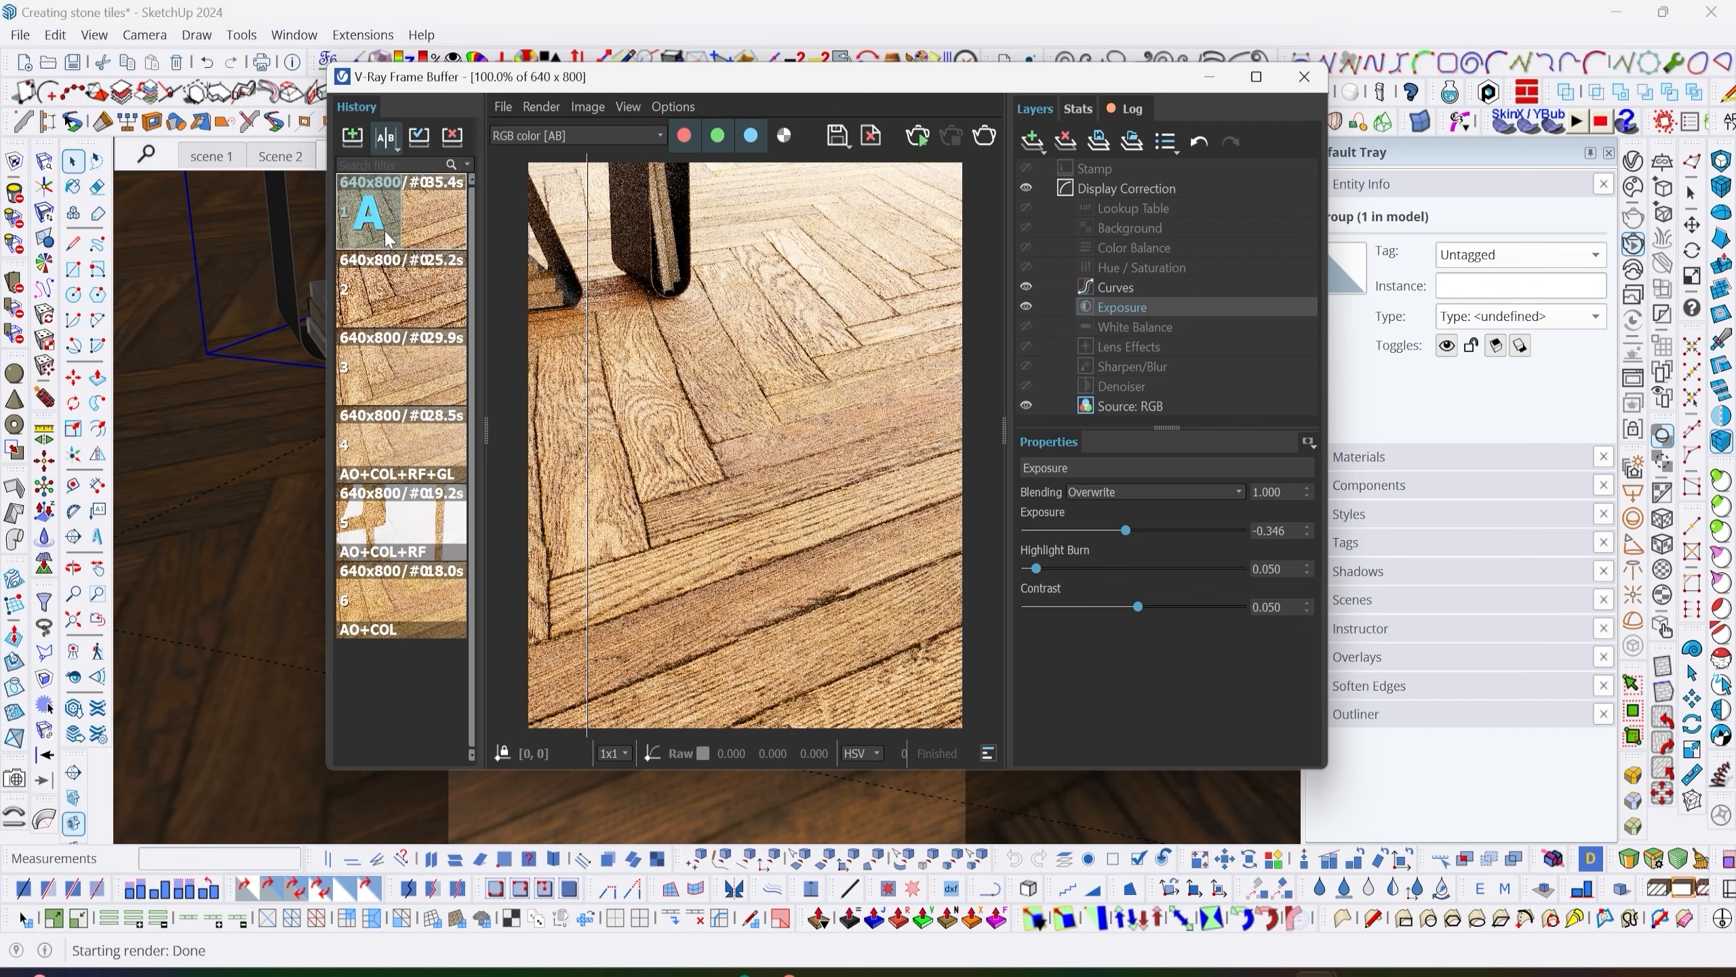
pyautogui.moveTo(584, 383); pyautogui.dragTo(481, 320)
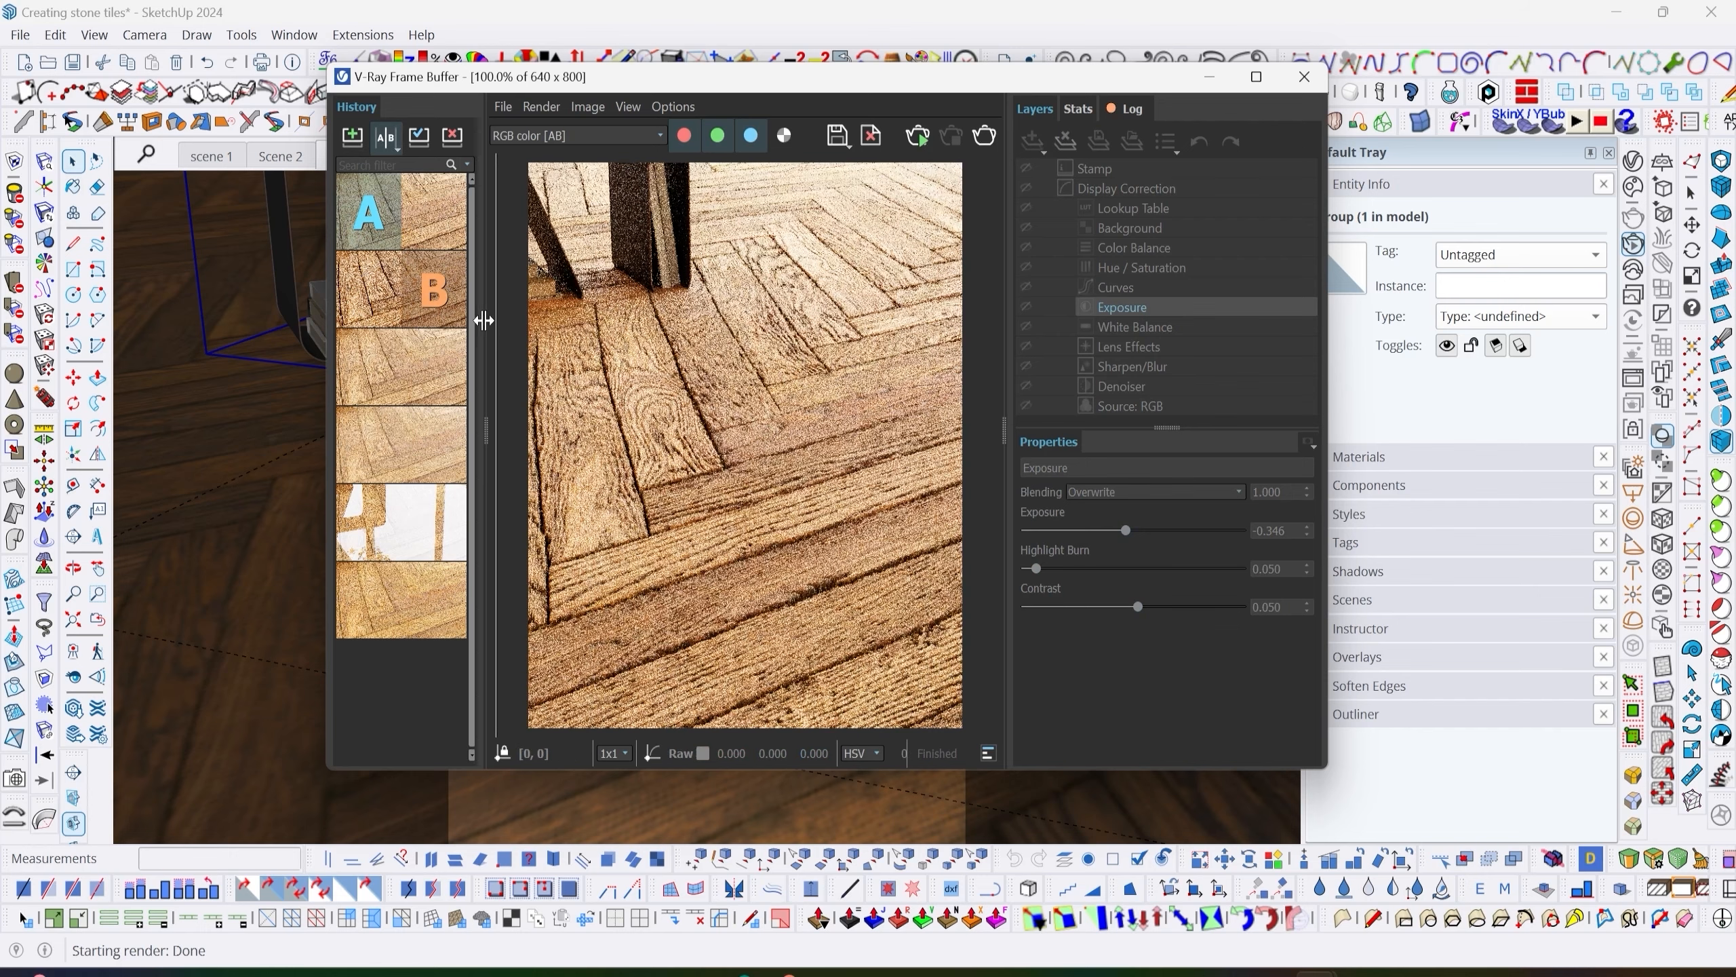
pyautogui.moveTo(483, 320); pyautogui.dragTo(936, 410)
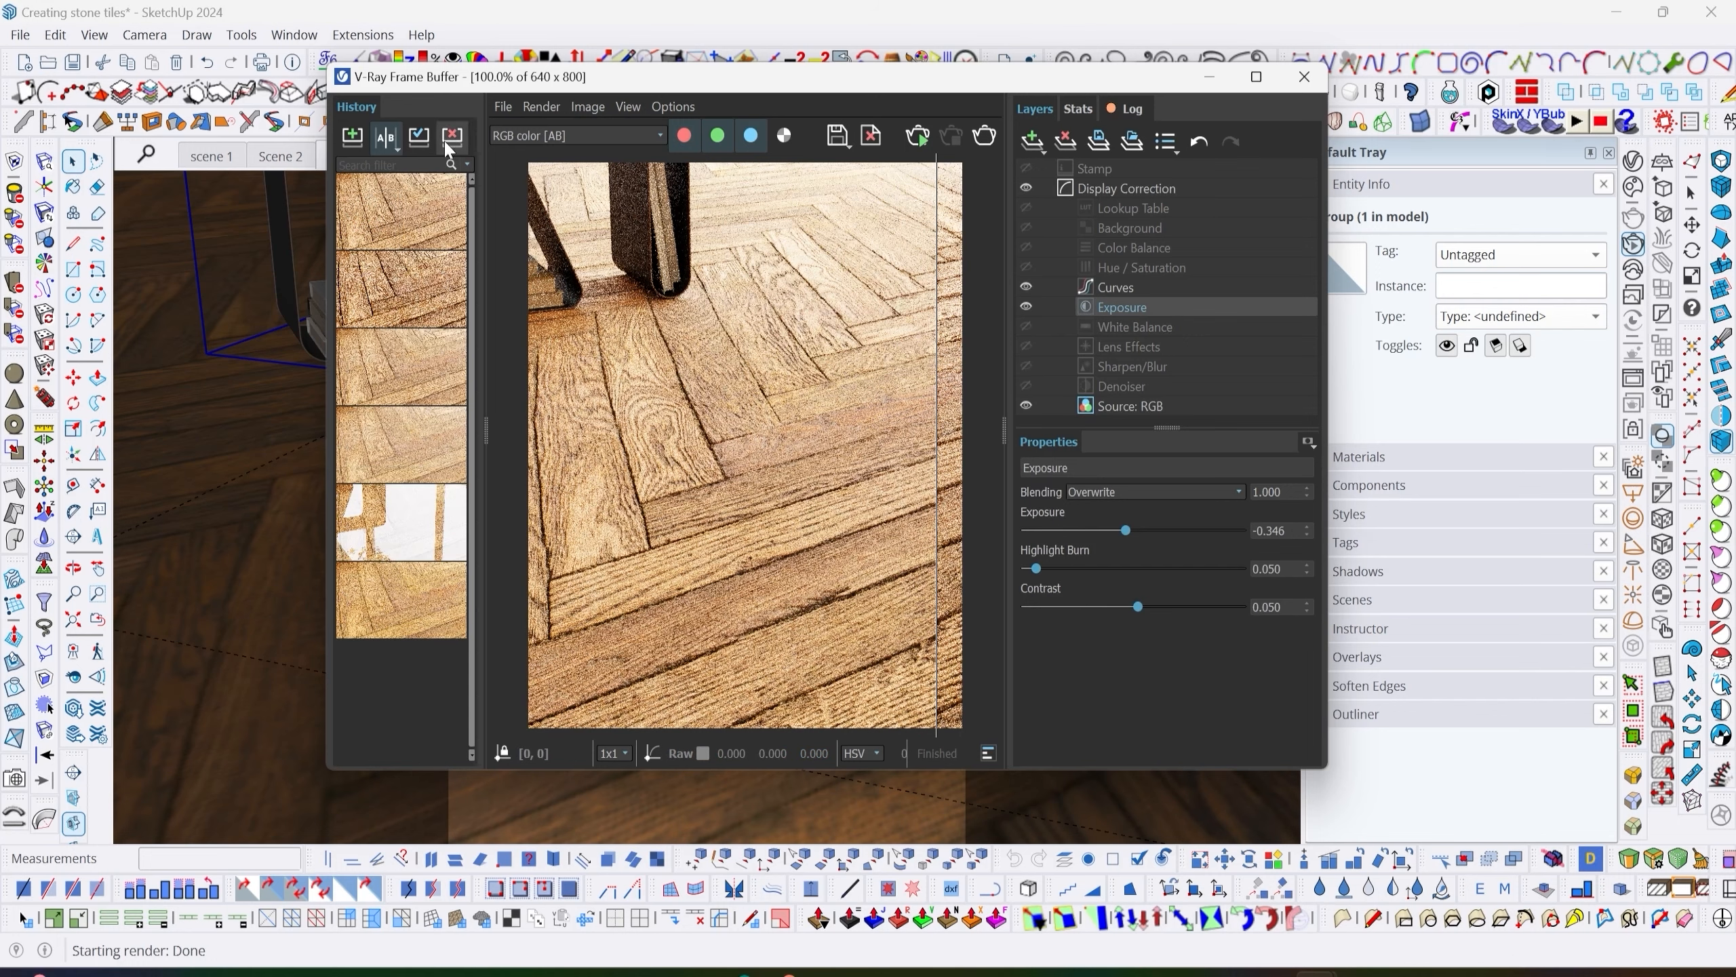
pyautogui.click(385, 137)
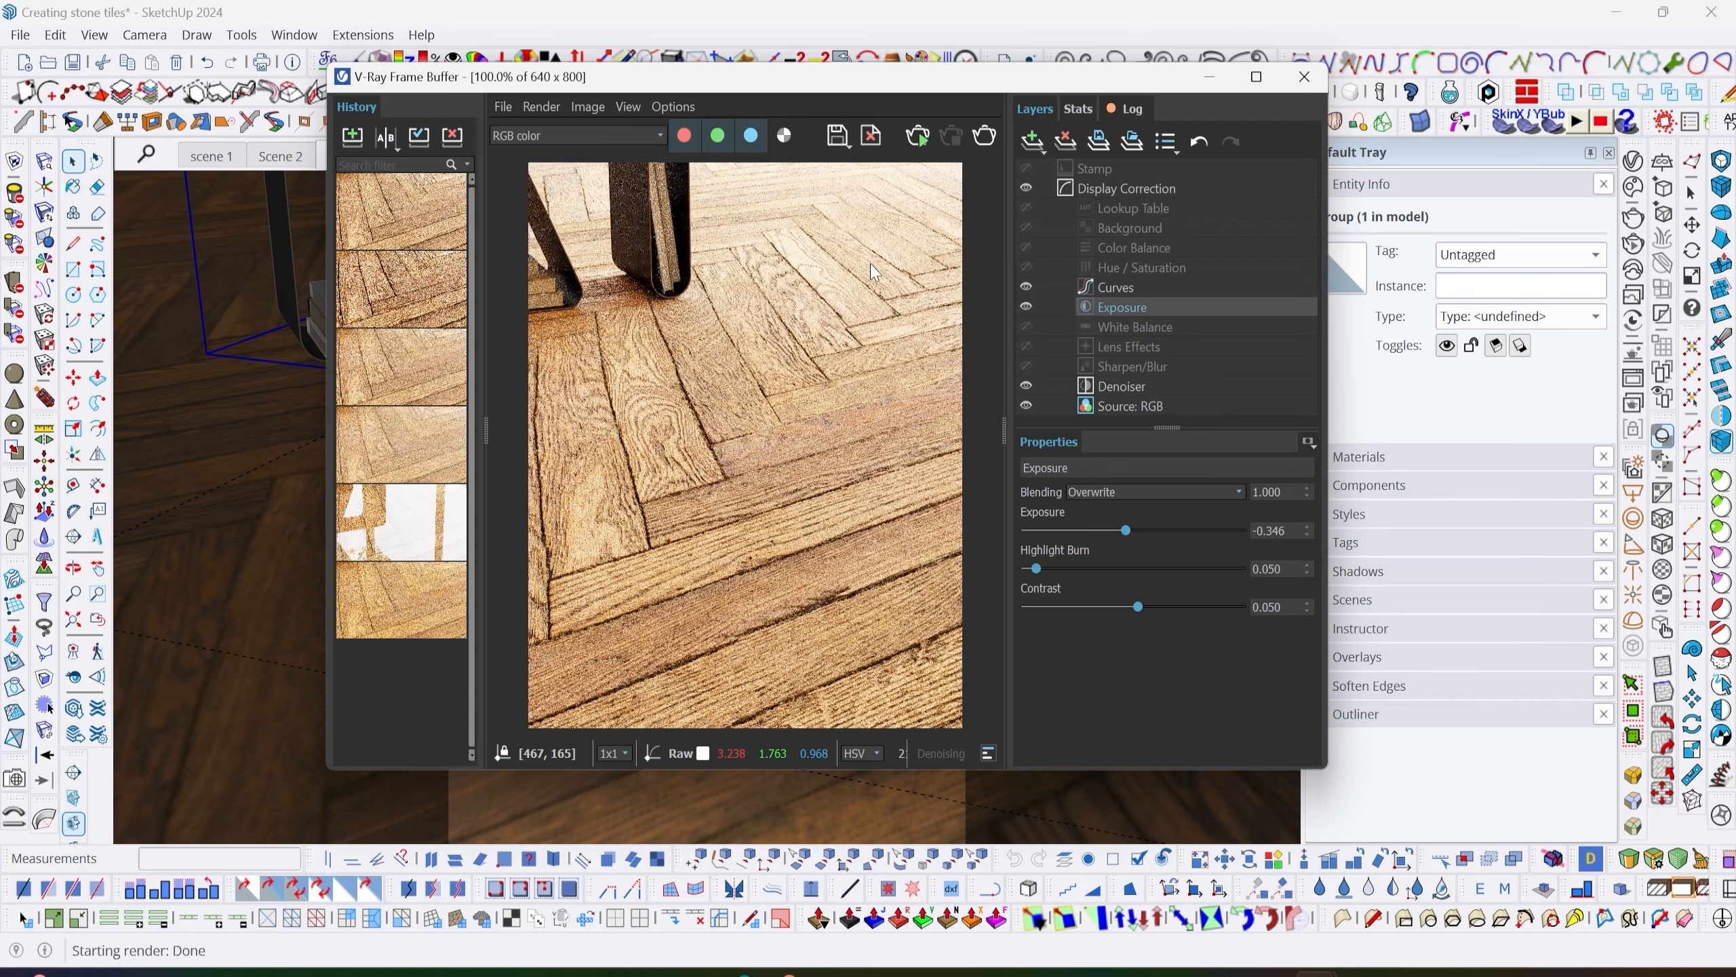
# Set the image height in the render output settings to 840 and start a production render of the floor.
pyautogui.moveTo(820, 76); pyautogui.dragTo(695, 114)
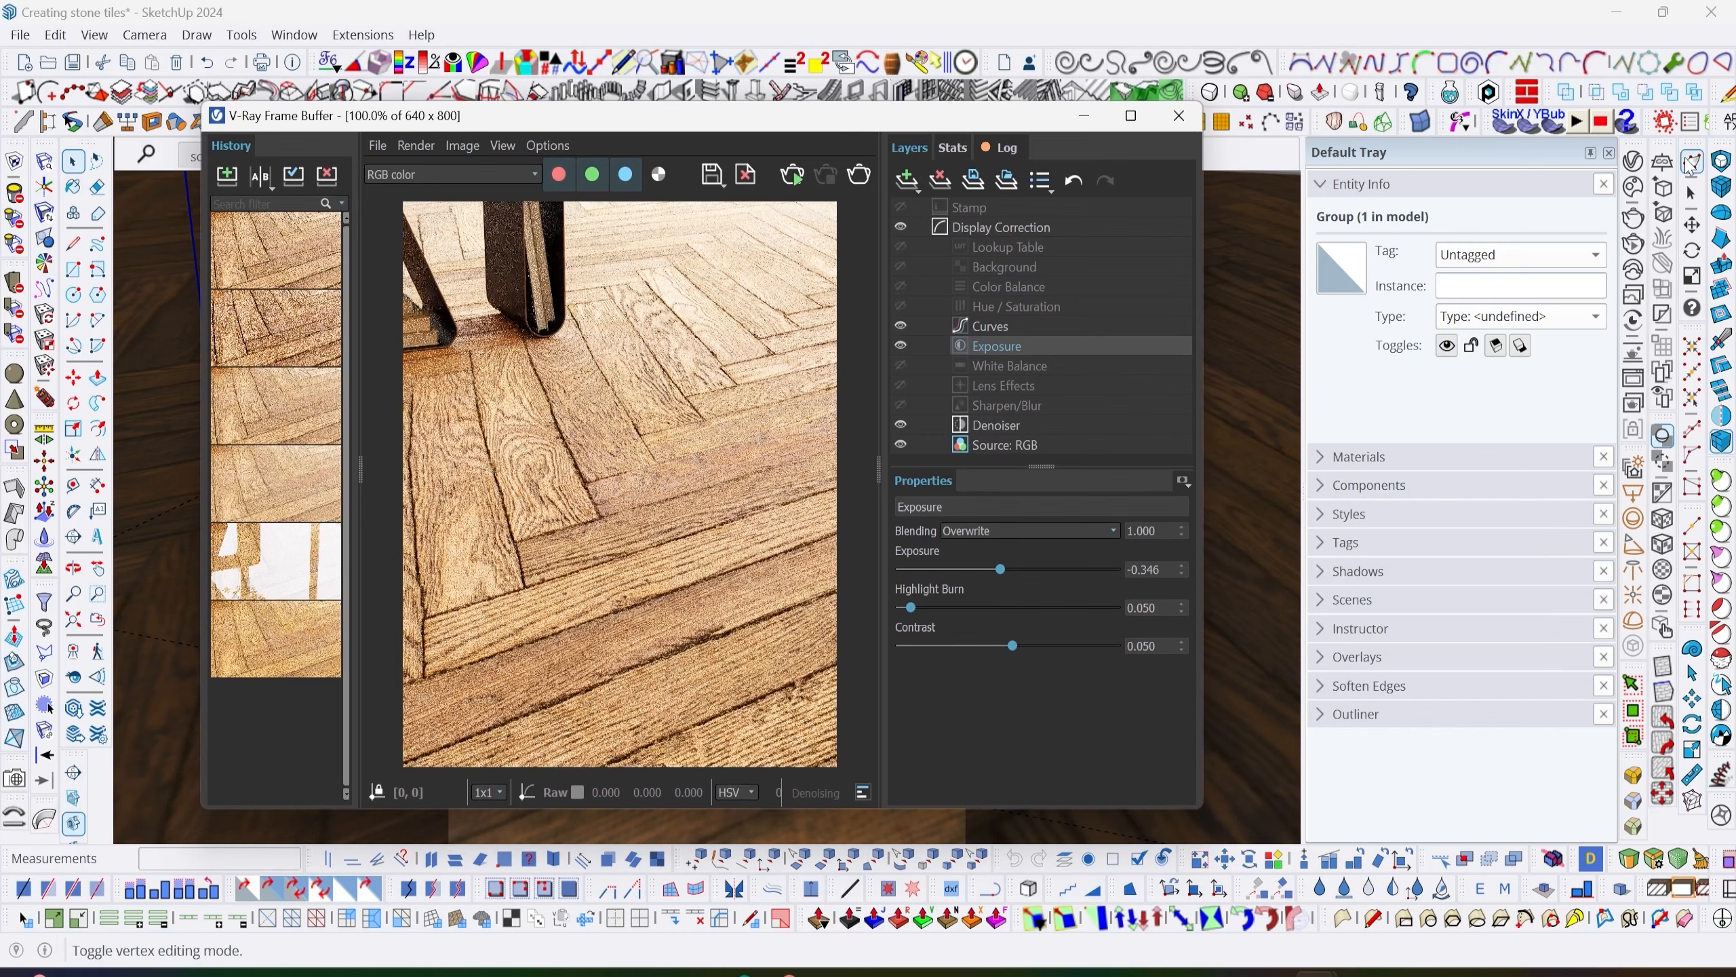
pyautogui.click(1662, 163)
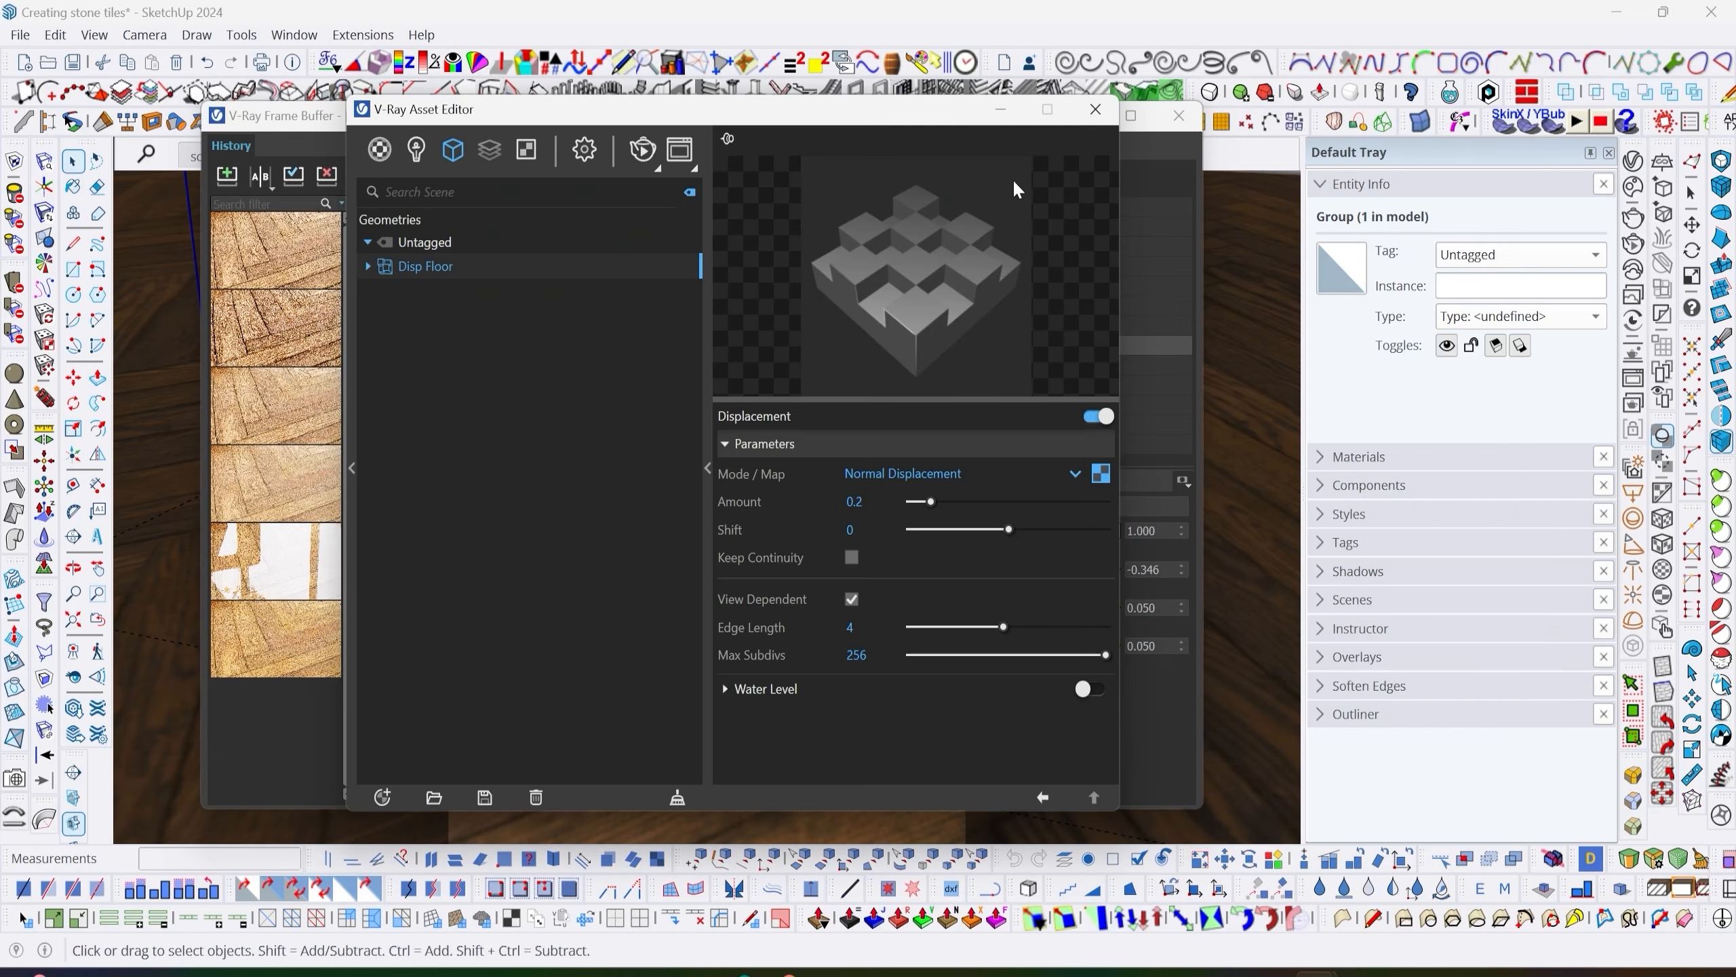
pyautogui.click(584, 149)
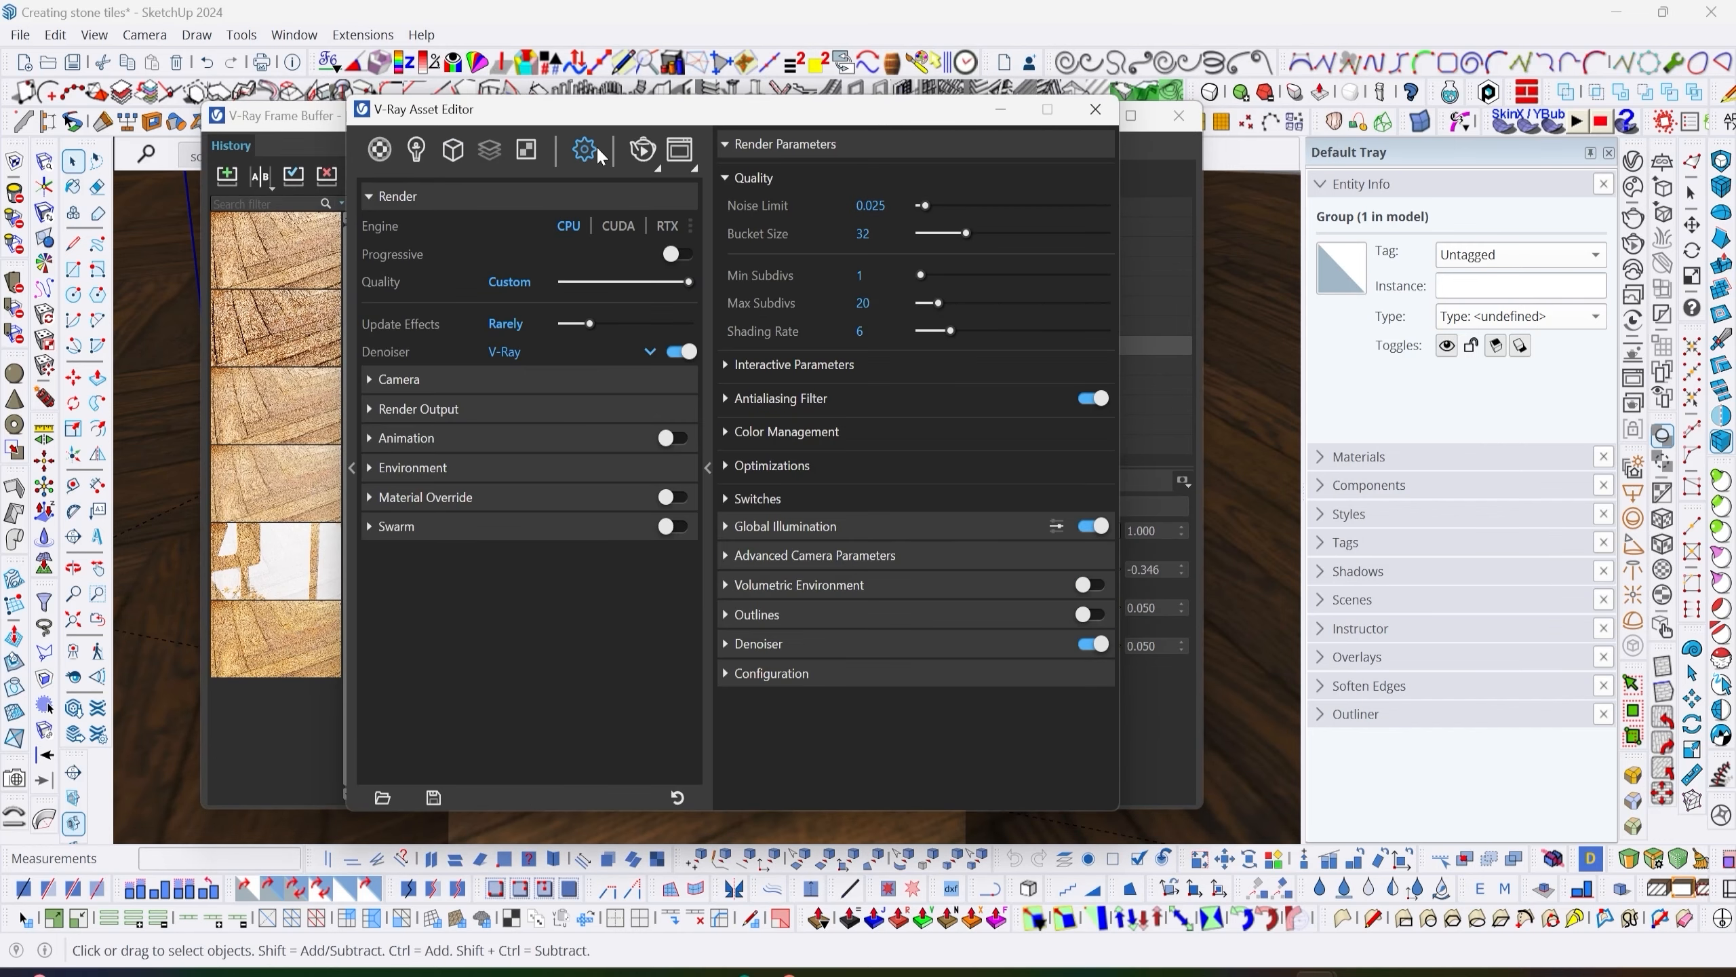
pyautogui.click(487, 410)
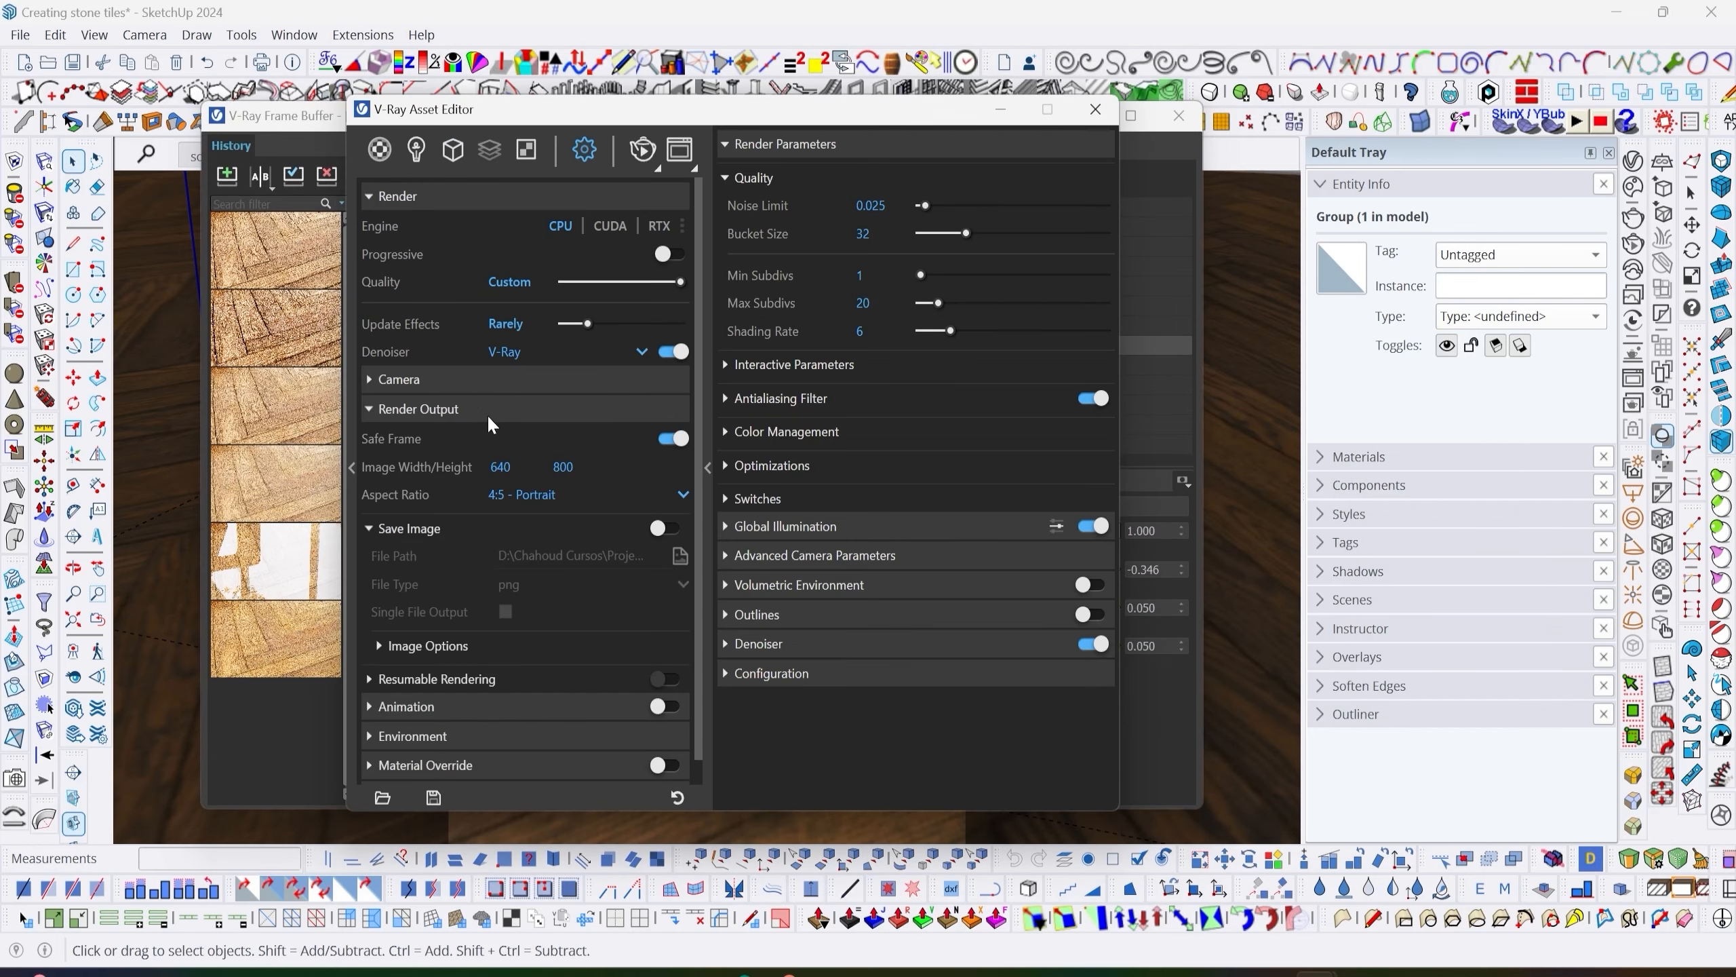
pyautogui.doubleClick(574, 468)
pyautogui.write('1920')
pyautogui.moveTo(583, 467); pyautogui.dragTo(554, 465)
pyautogui.write('840')
pyautogui.press('Return')
pyautogui.click(310, 123)
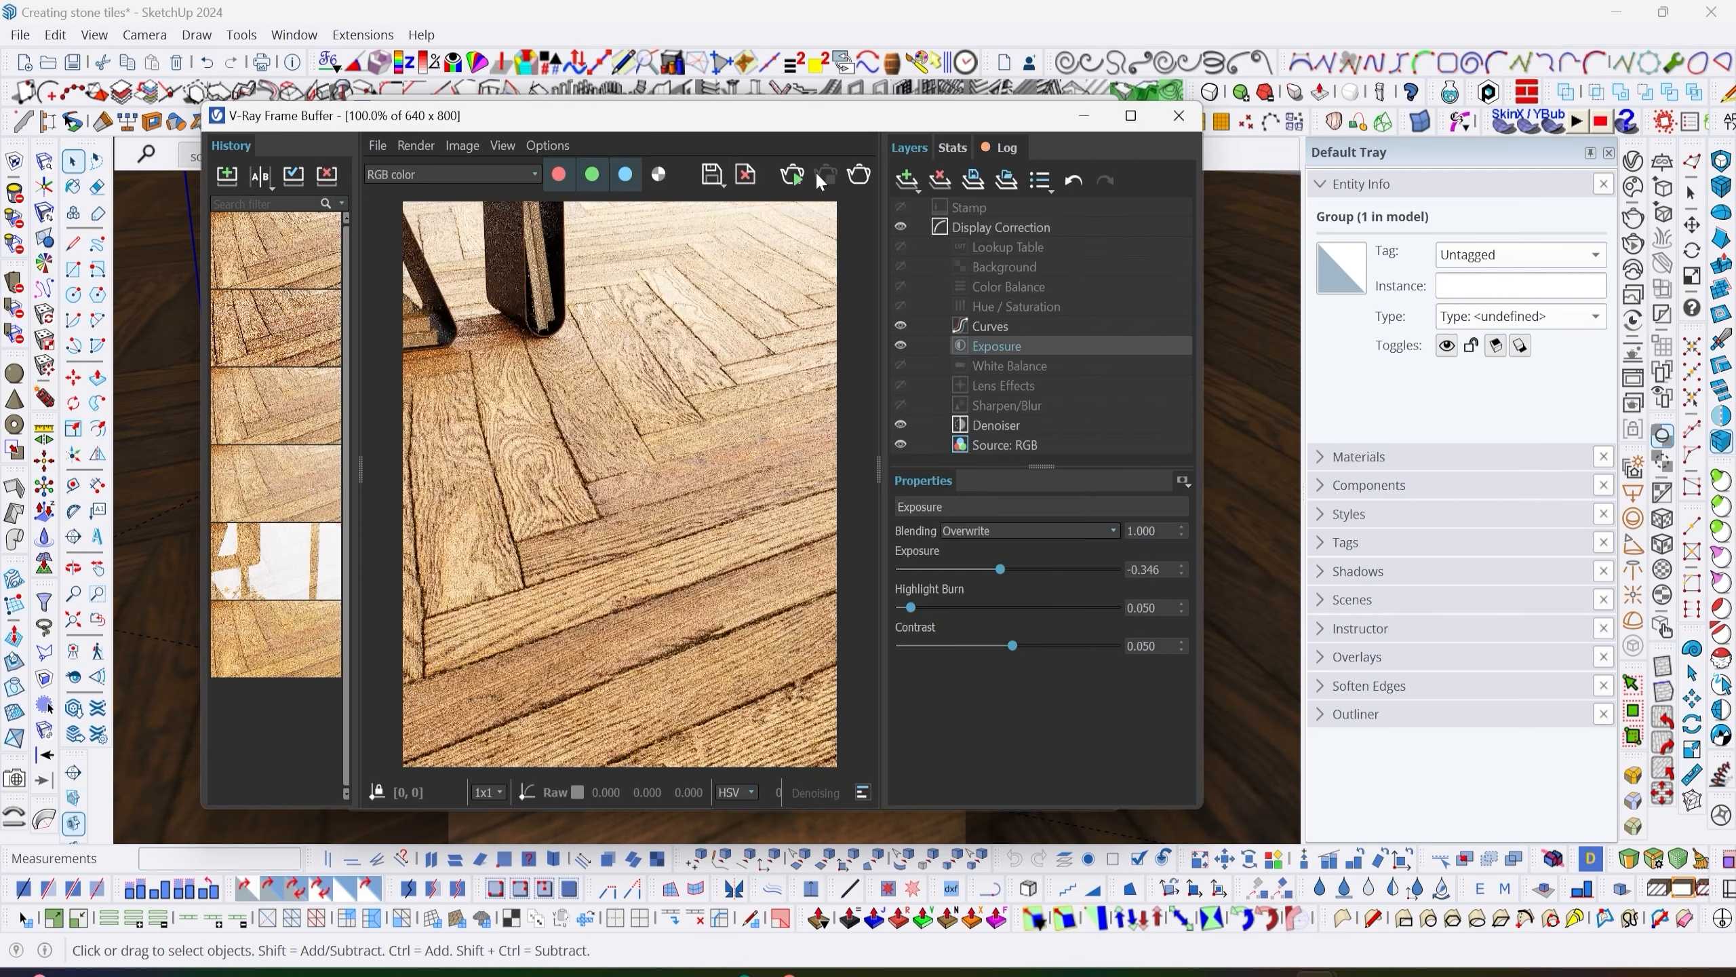
pyautogui.click(860, 176)
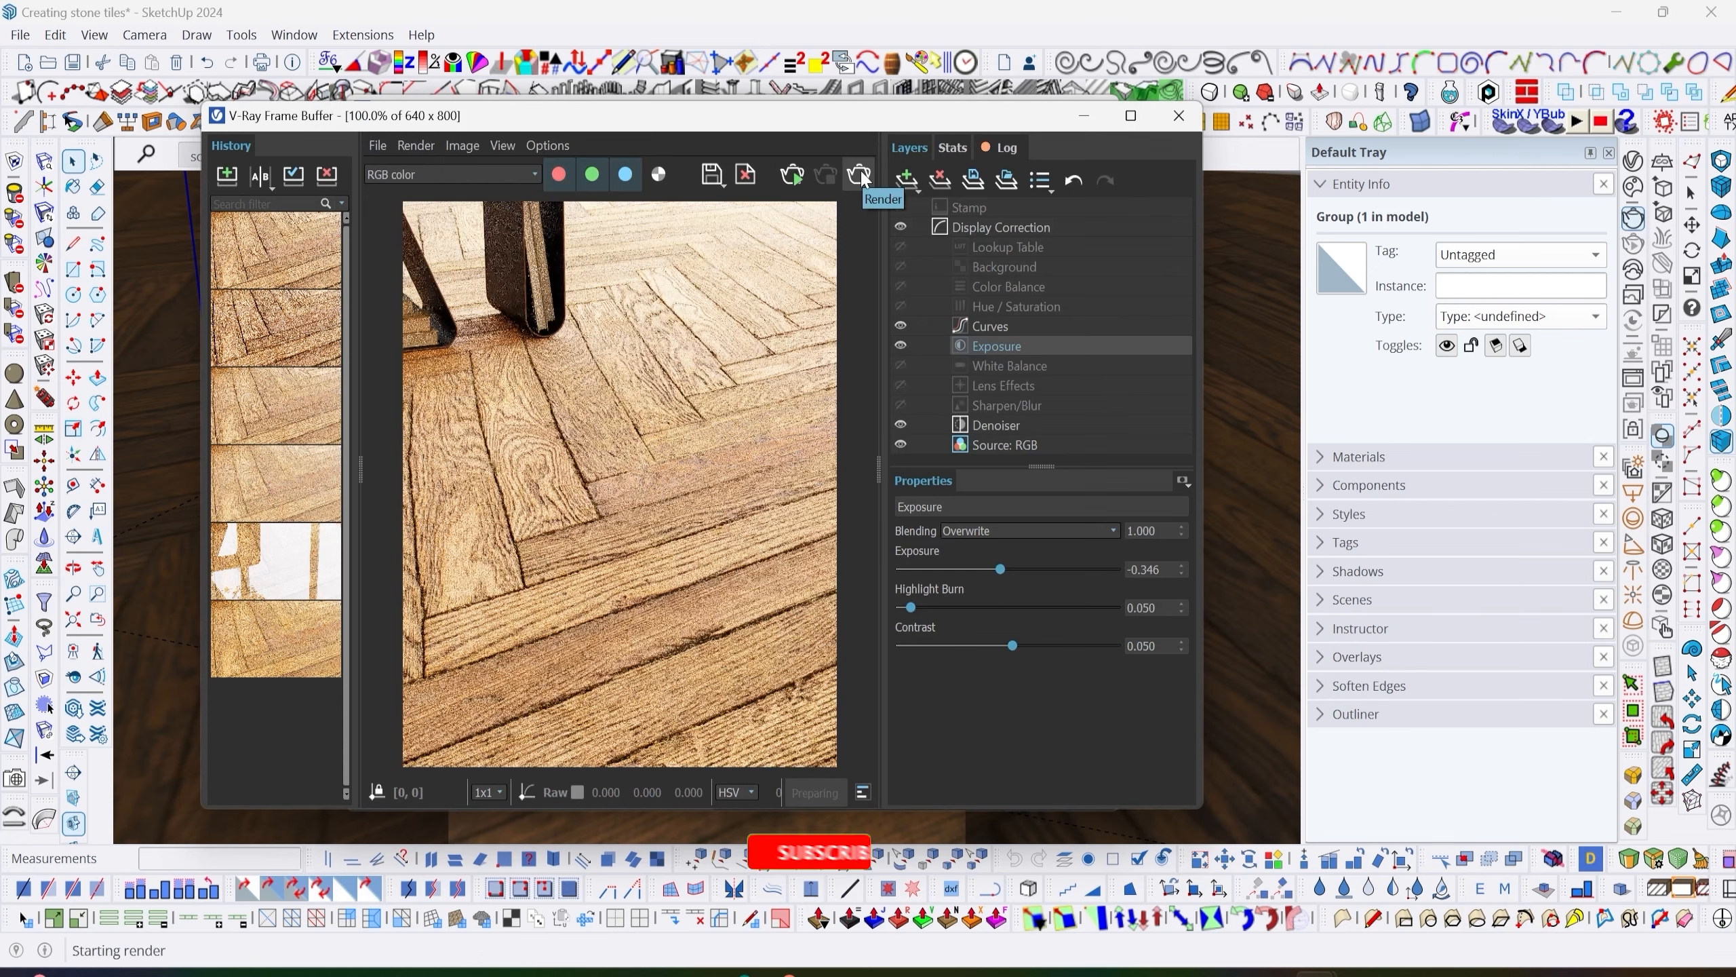